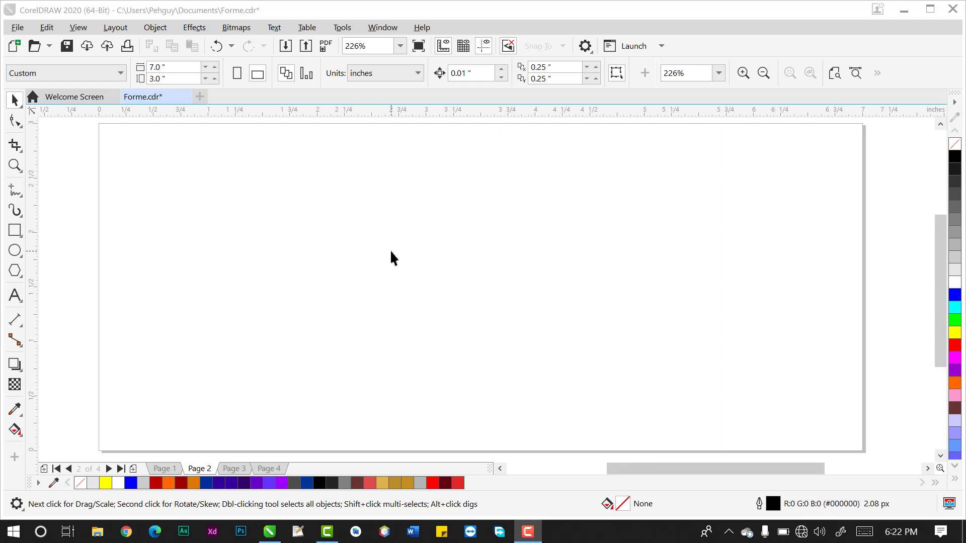
- Draw a circle about 0.77 in wide on the blank page and move it to about X 1.99 in, Y 1.81 in
left_click(87, 221)
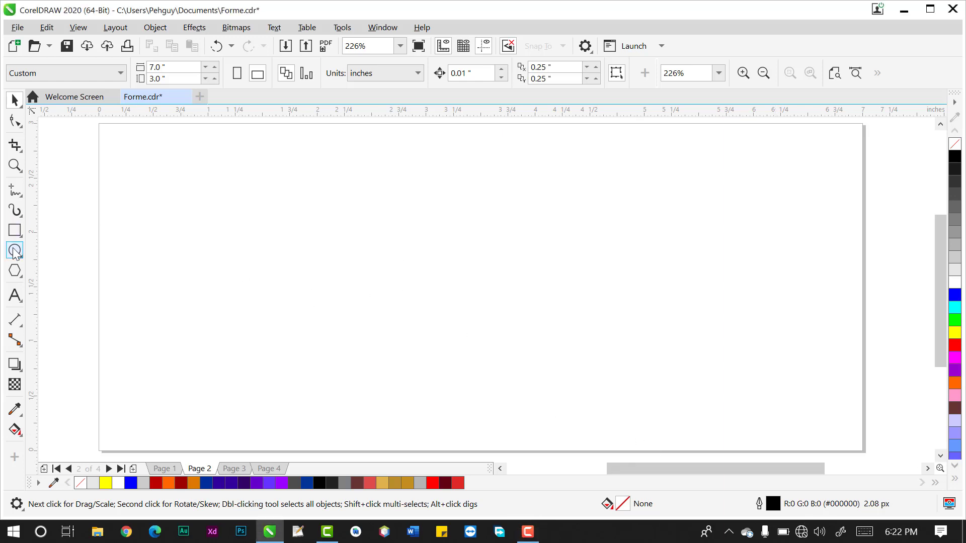
left_click(15, 250)
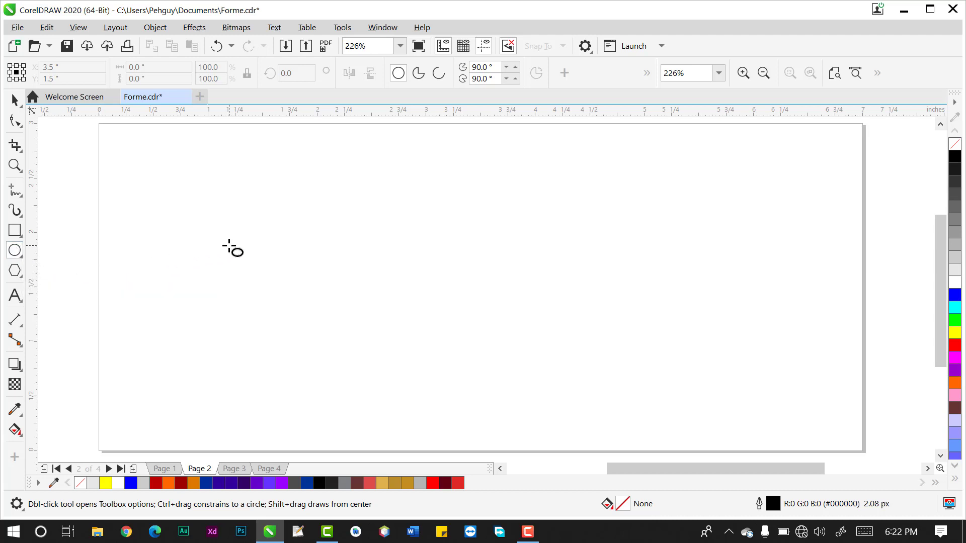
left_click_drag(229, 247, 255, 288)
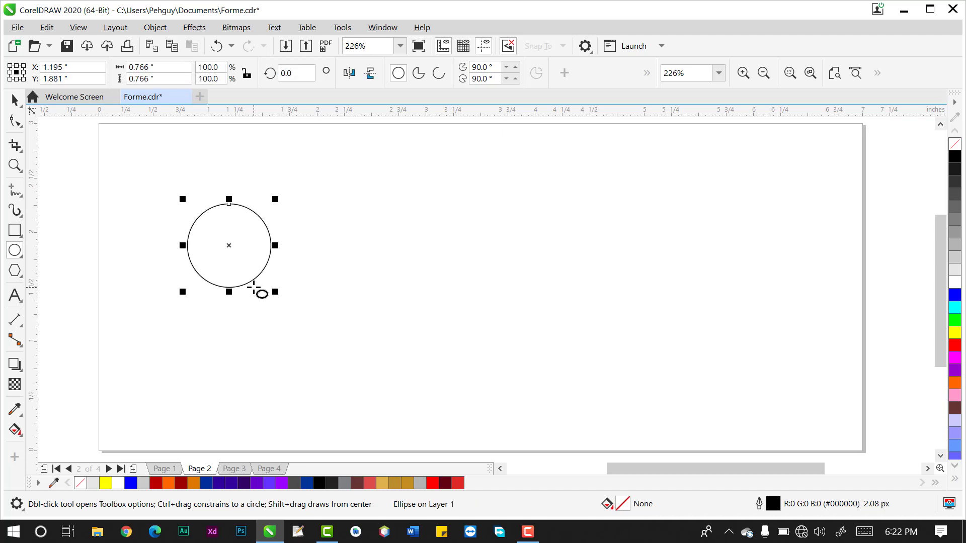
left_click(15, 99)
left_click_drag(240, 234, 318, 249)
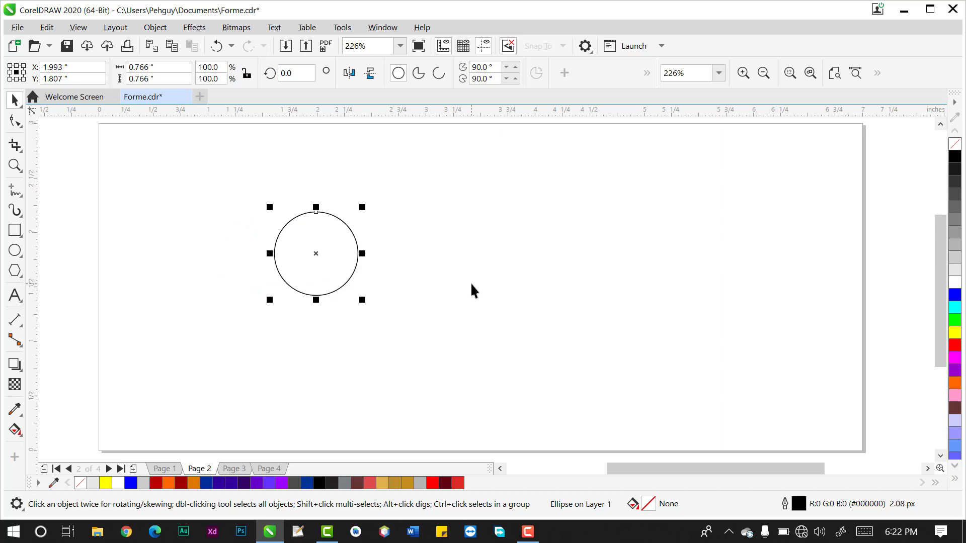
left_click(400, 280)
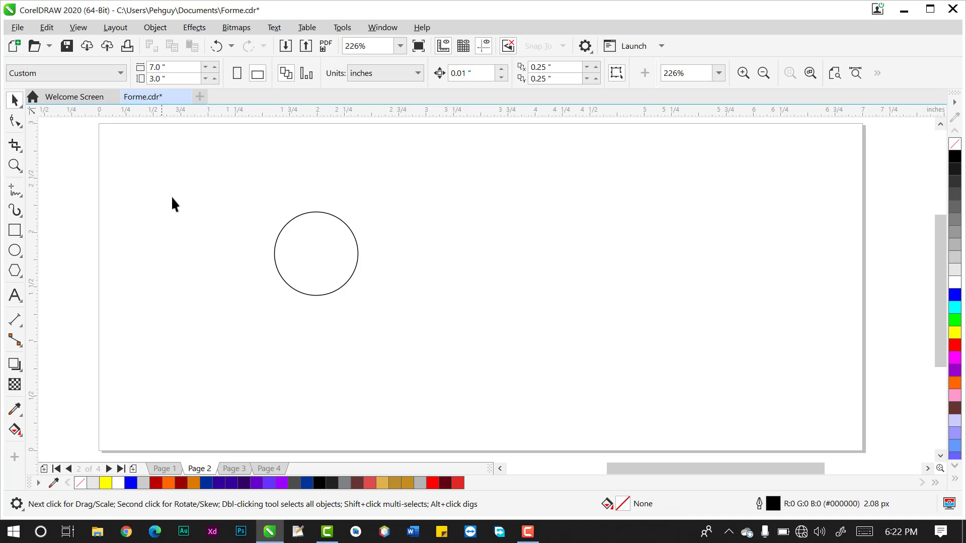
left_click(282, 236)
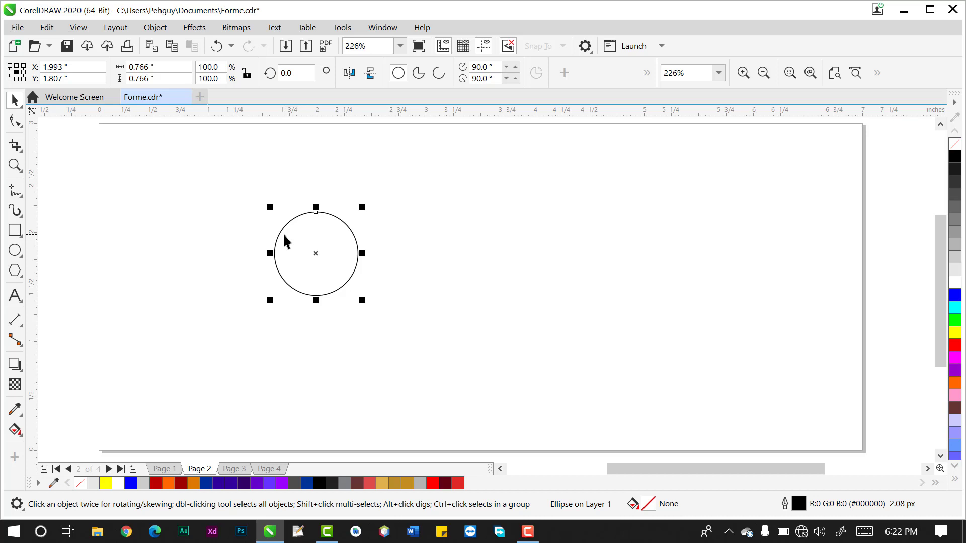
key("F11")
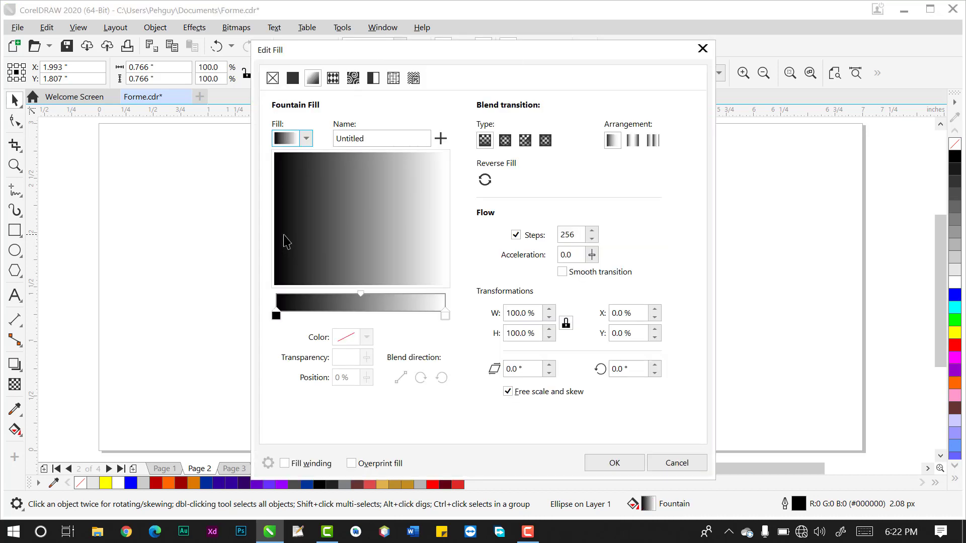
left_click_drag(475, 59, 635, 62)
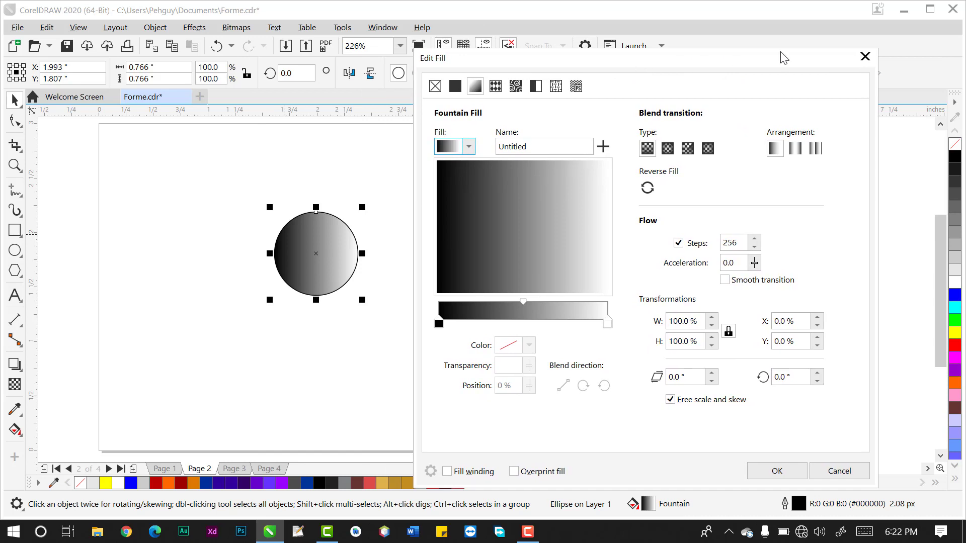
left_click(864, 56)
left_click(628, 230)
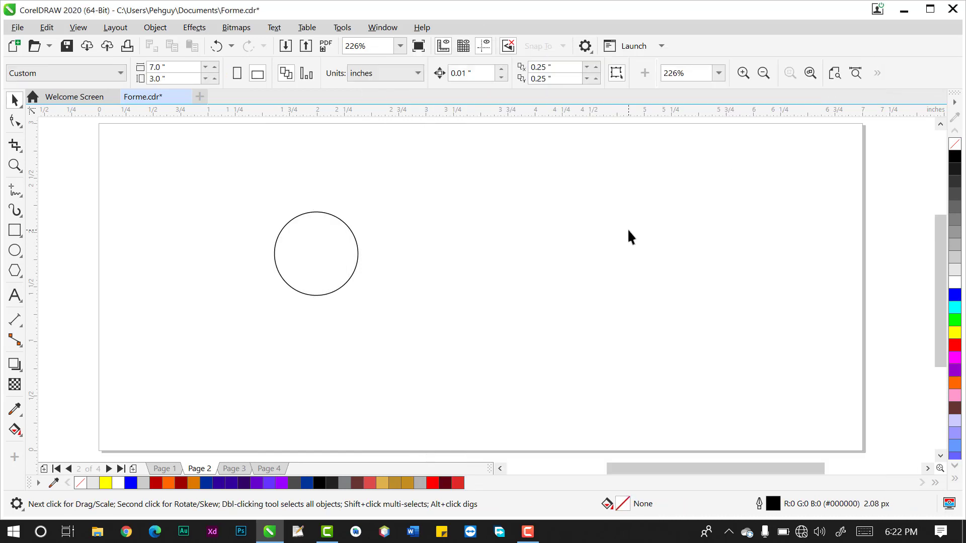
left_click(355, 269)
left_click(470, 291)
- Give the circle a linear fountain fill and set its starting colour to light grey #C7C7C7, fading to white
left_click(316, 252)
key("F11")
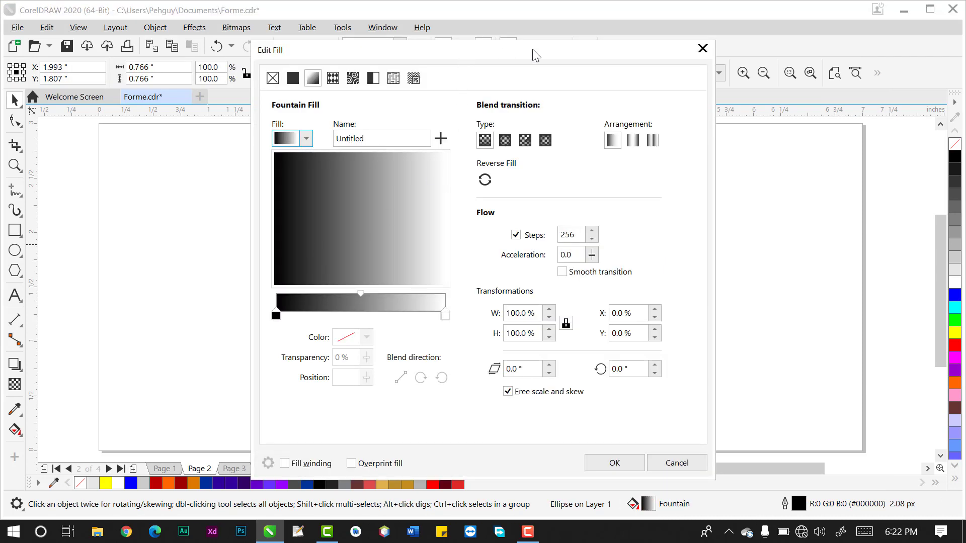
left_click_drag(466, 59, 626, 53)
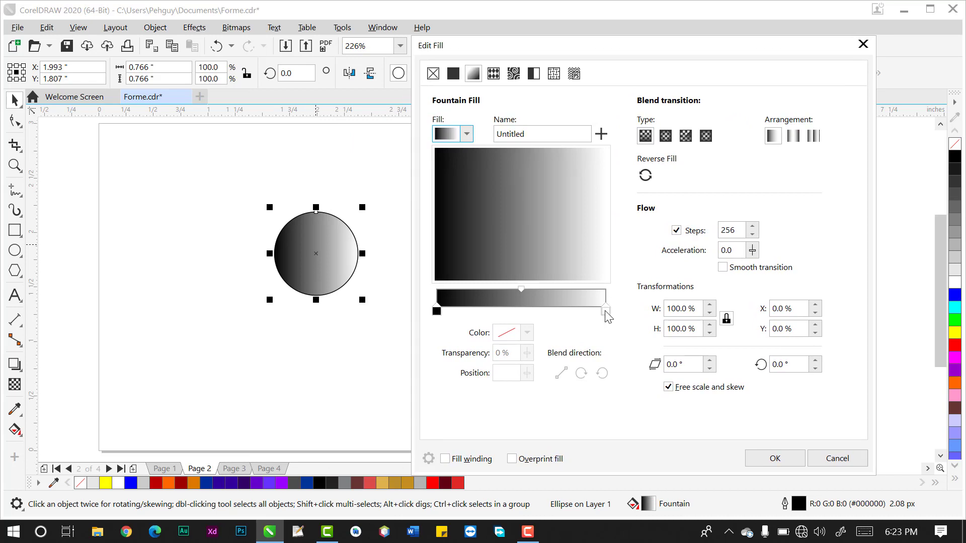
left_click(436, 311)
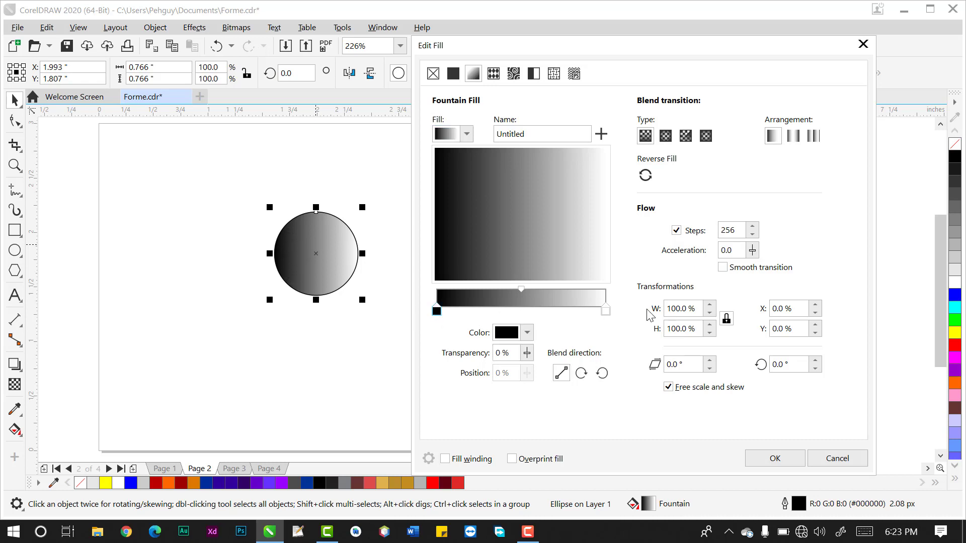
left_click(606, 311)
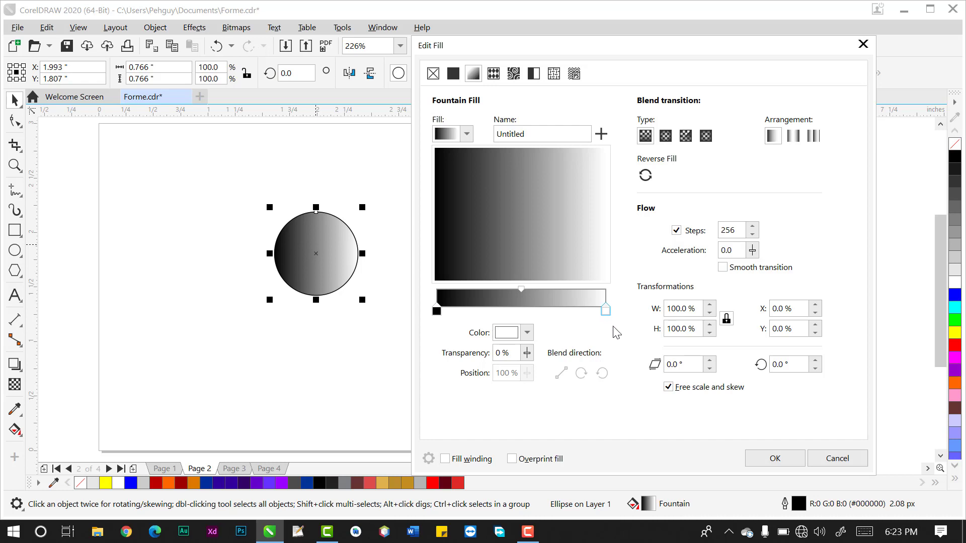
left_click(438, 311)
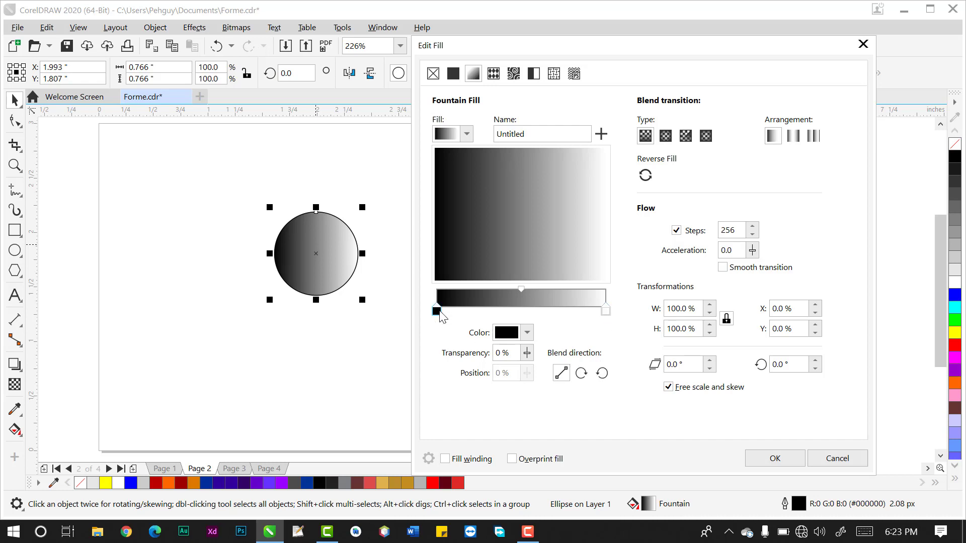
left_click(607, 310)
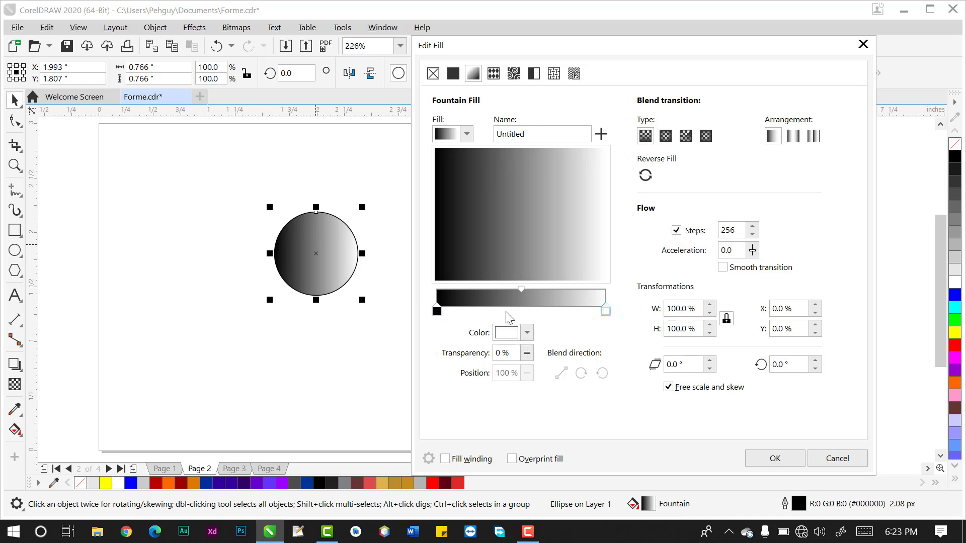
left_click(437, 312)
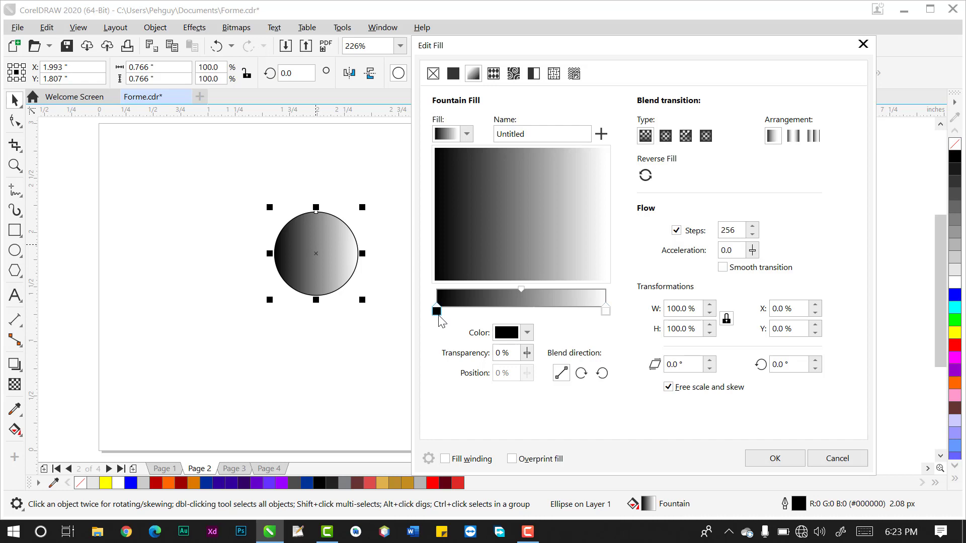
left_click(526, 332)
left_click(513, 177)
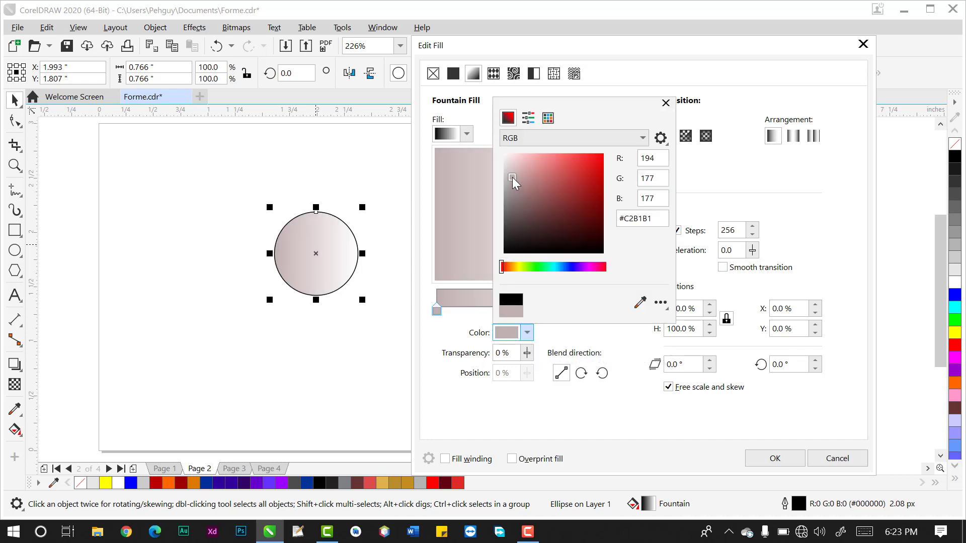
mouse_move(511, 179)
left_mouse_down()
mouse_move(504, 173)
mouse_move(503, 184)
left_mouse_up()
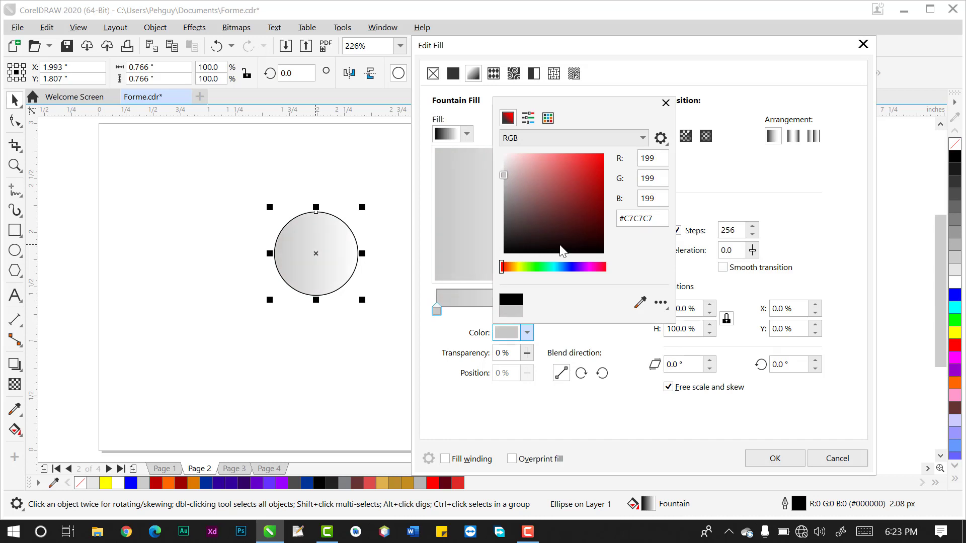
left_click(665, 103)
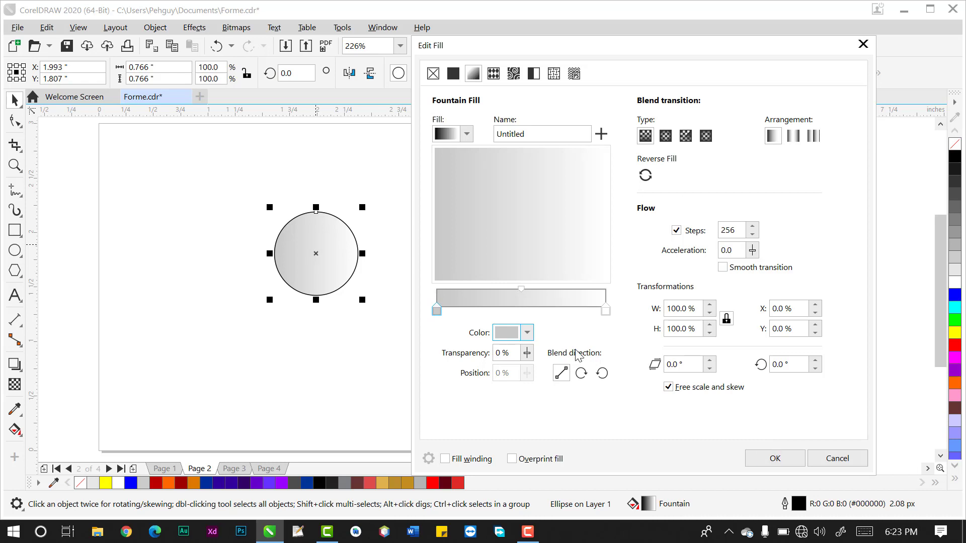
- Add two intermediate colour stops to the gradient and delete both again
double_click(541, 309)
double_click(507, 309)
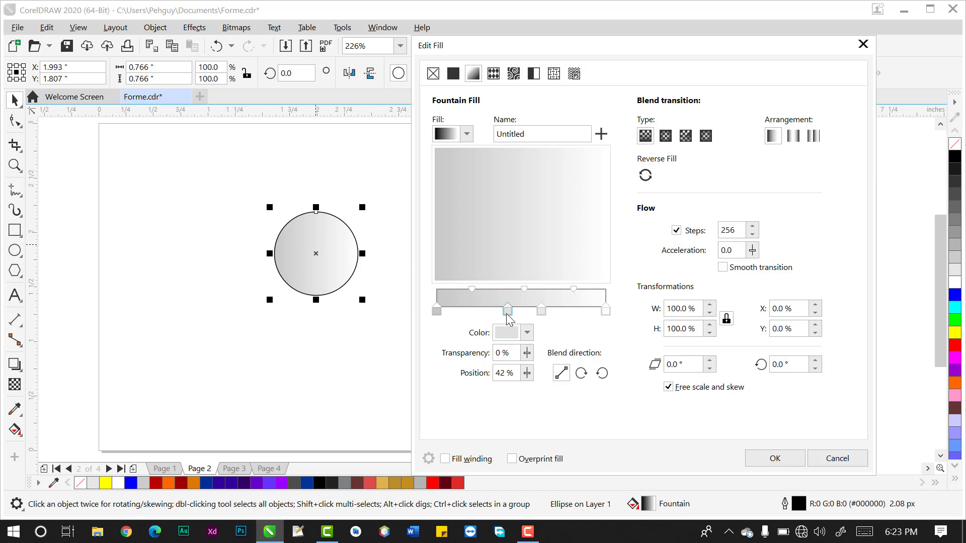
double_click(508, 311)
double_click(541, 310)
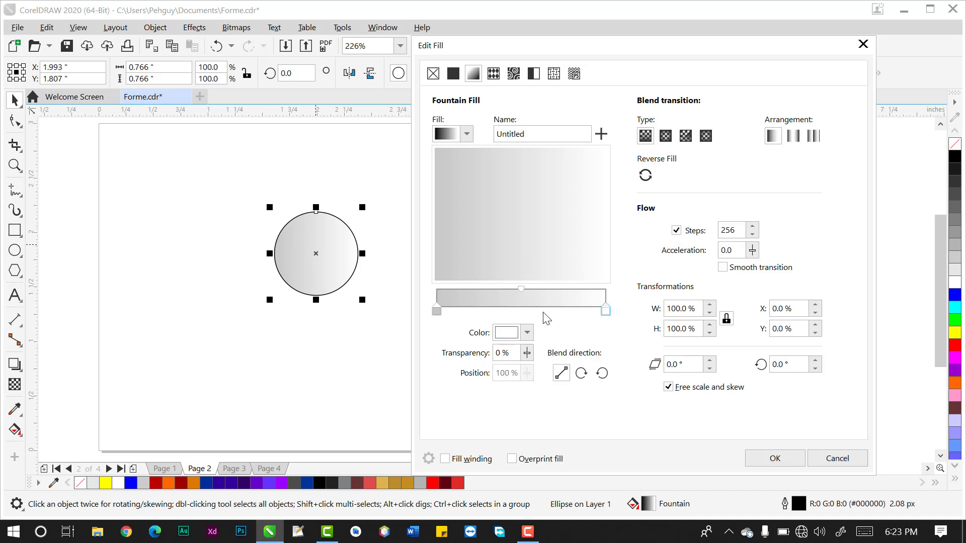
- Apply the fountain fill and remove the circle's outline
left_click(767, 463)
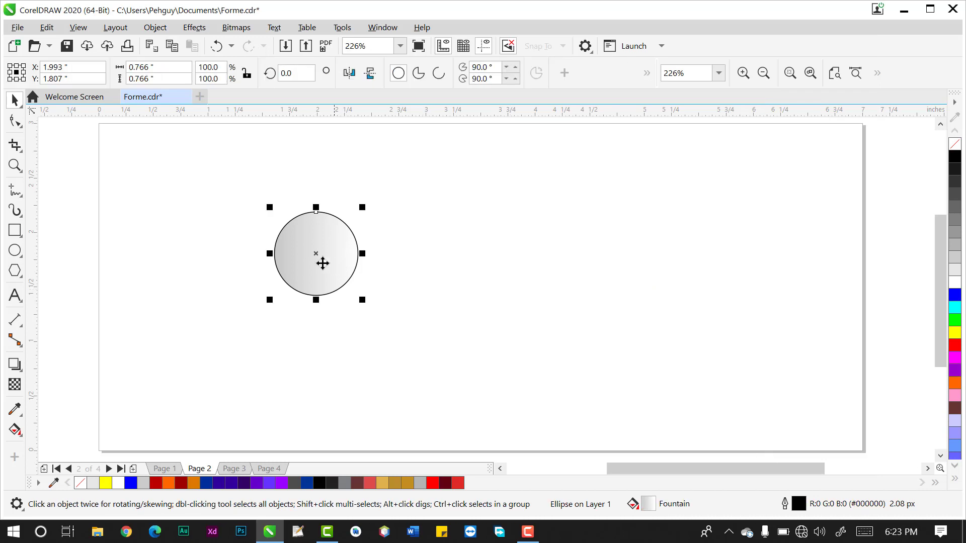
right_click(953, 144)
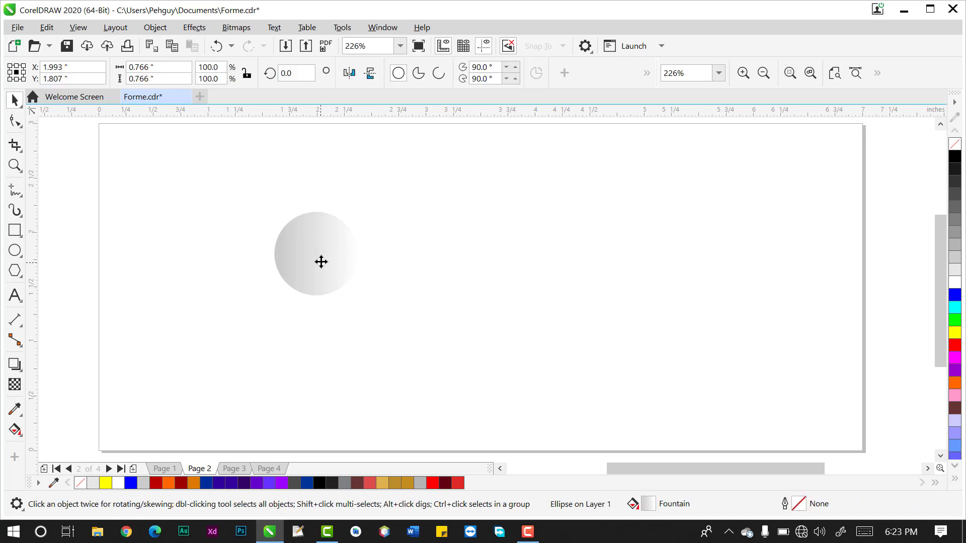
- Move the circle to about X 2.41 in, Y 1.66 in and enlarge it to about 0.81 in wide
left_click_drag(319, 261, 362, 280)
left_click_drag(405, 225, 414, 218)
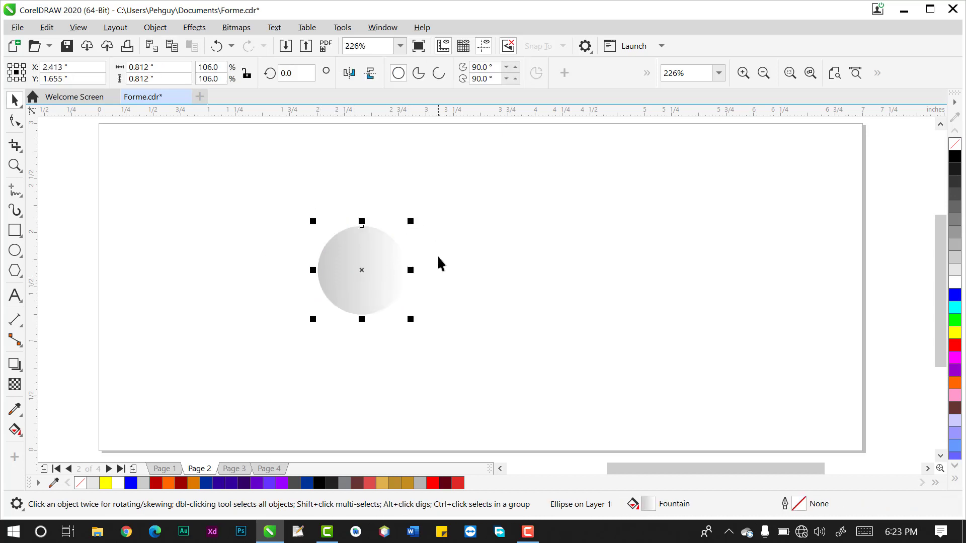
left_click(437, 262)
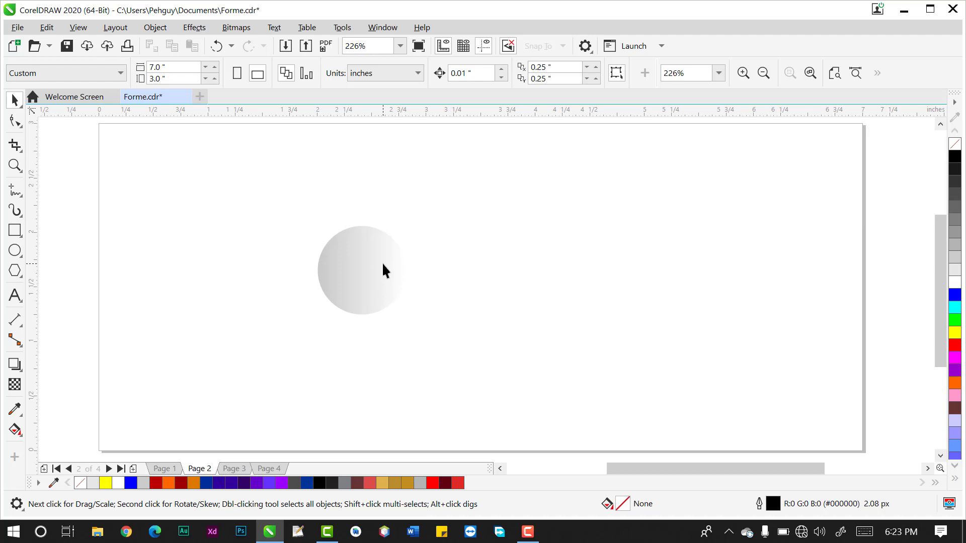
left_click(360, 270)
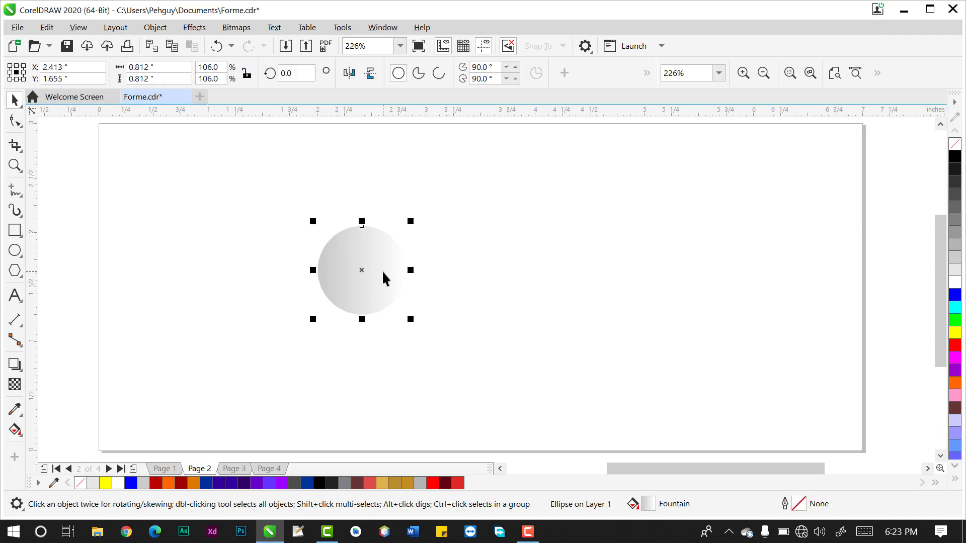
left_click(457, 258)
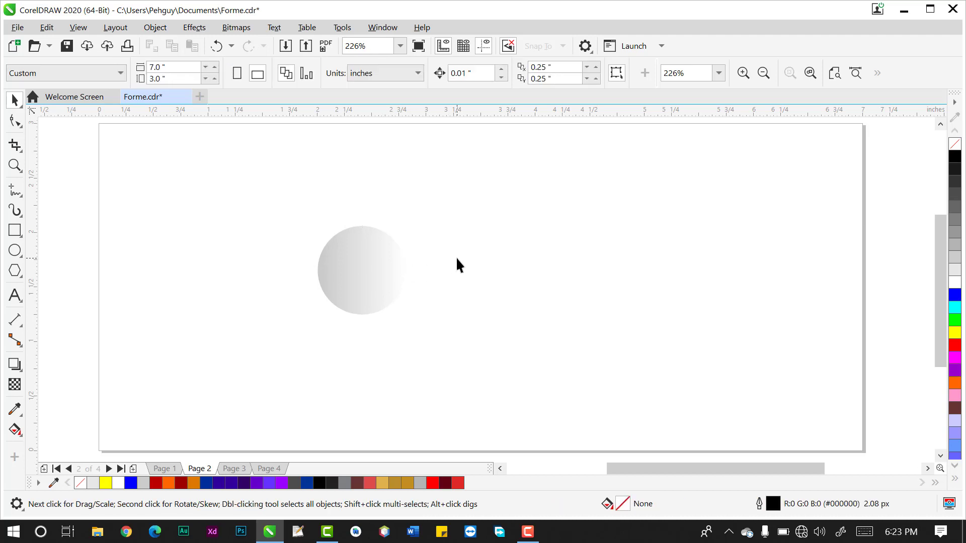
- Copy the gradient circle and paste a duplicate directly on top of it
left_click(378, 255)
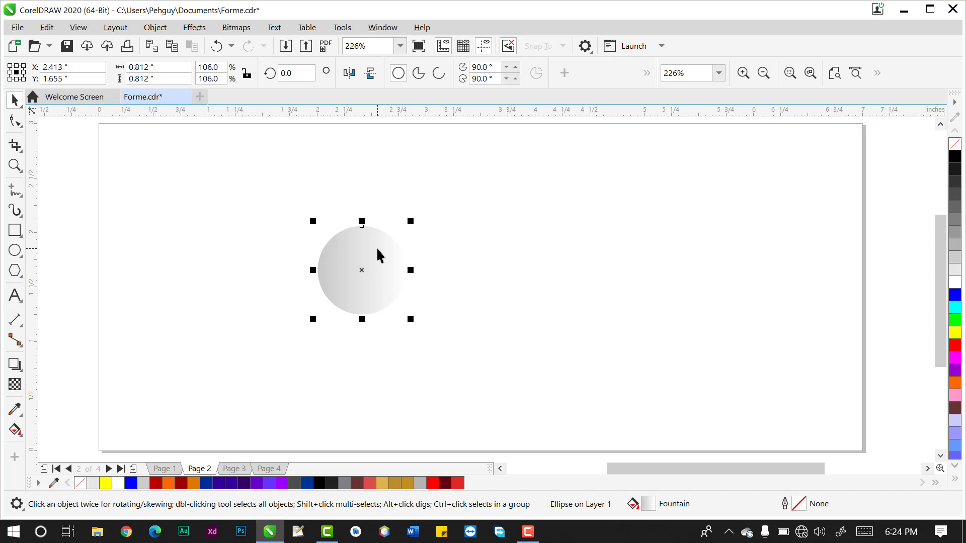
key("ctrl+c")
key("ctrl+v")
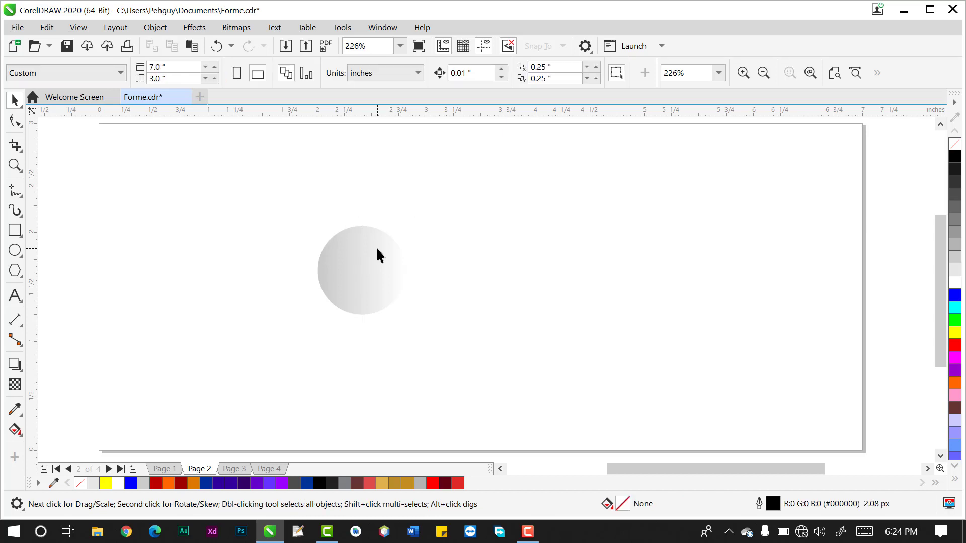
right_click(376, 247)
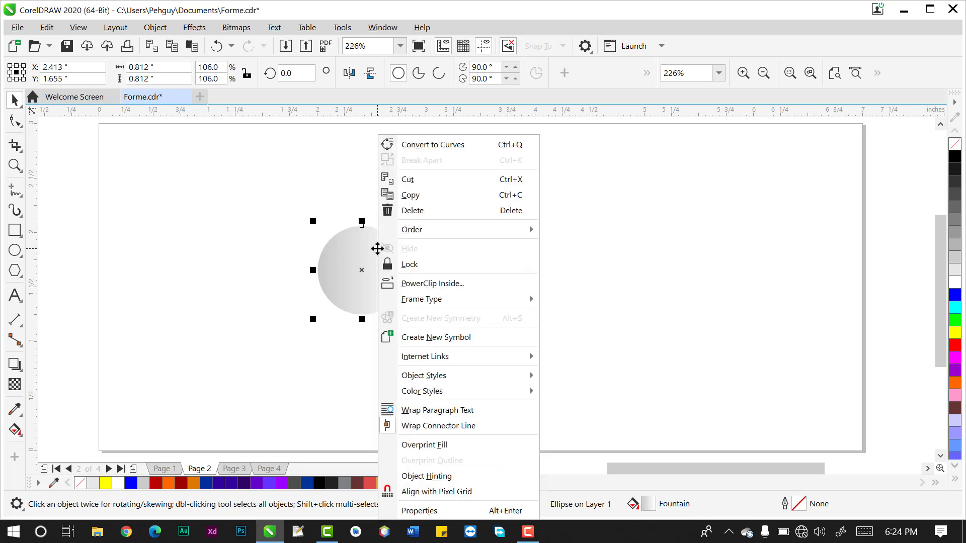
left_click(420, 195)
right_click(444, 223)
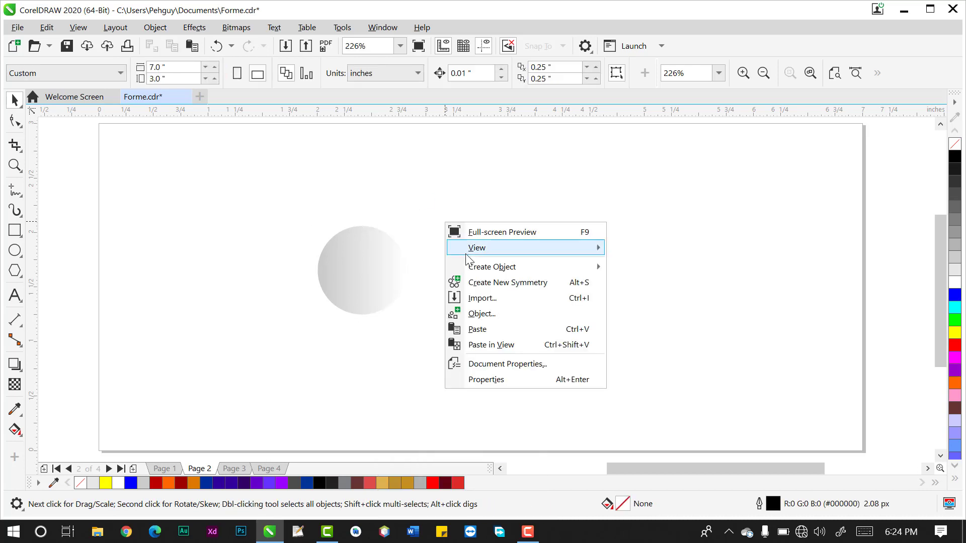
left_click(484, 336)
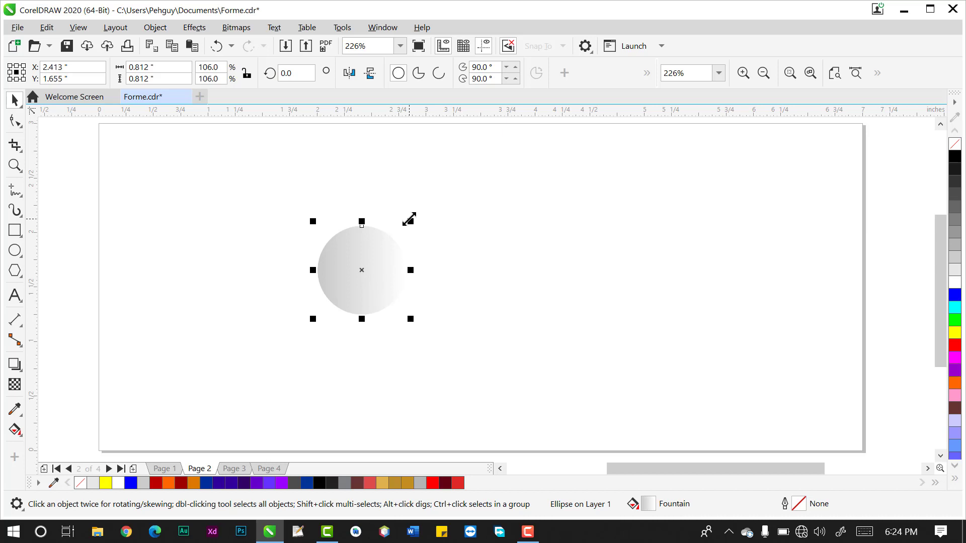
- Enlarge the pasted circle from its centre to about 0.96 in wide, keeping it concentric with the original
left_click_drag(409, 219, 431, 205)
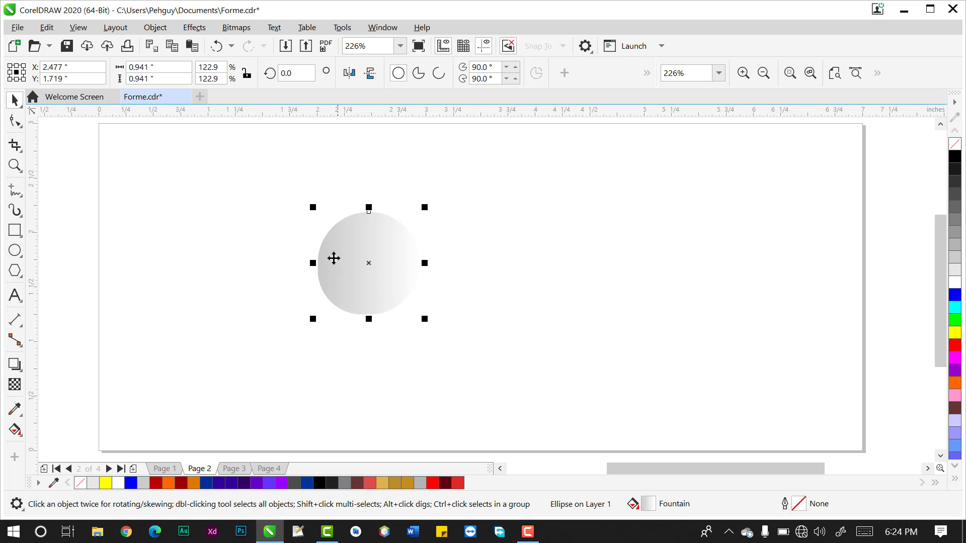
key("ctrl+z")
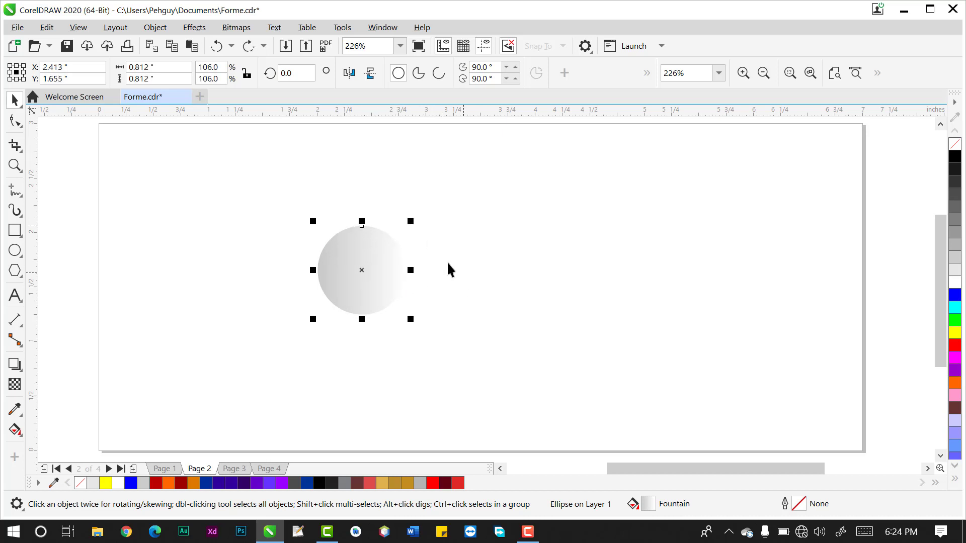
left_click_drag(409, 219, 419, 211)
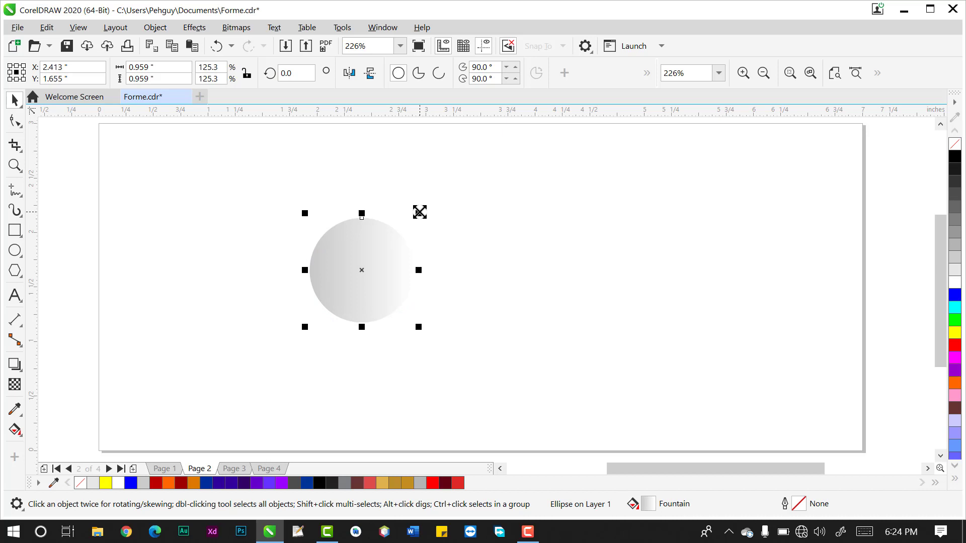
- Set the start colour of the larger circle's fountain fill to a darker warm grey, #B5AFAF
key("F11")
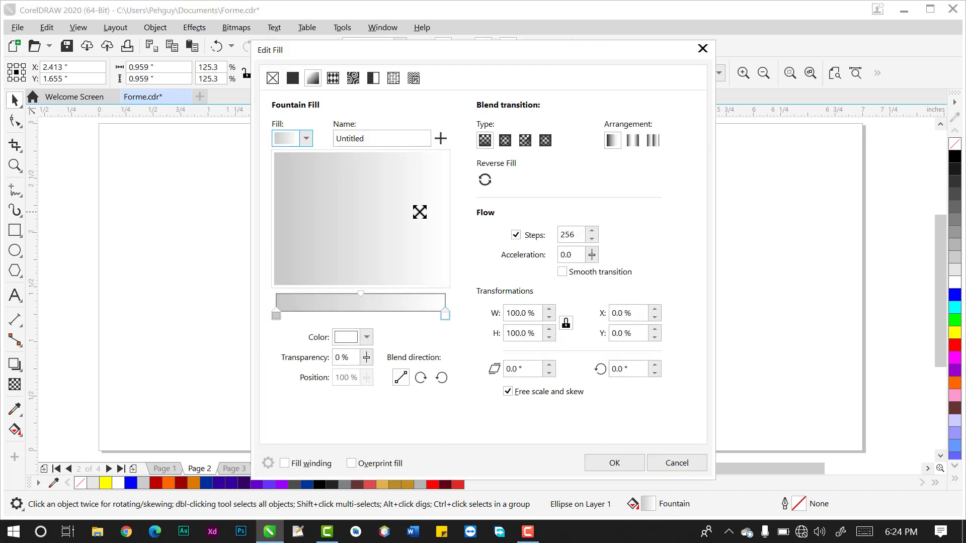
left_click_drag(474, 61, 619, 70)
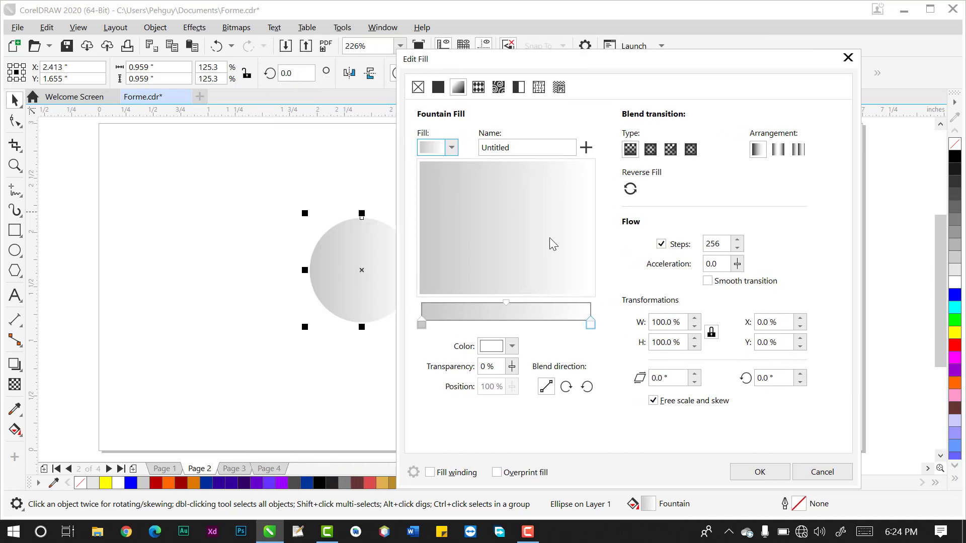
left_click(422, 324)
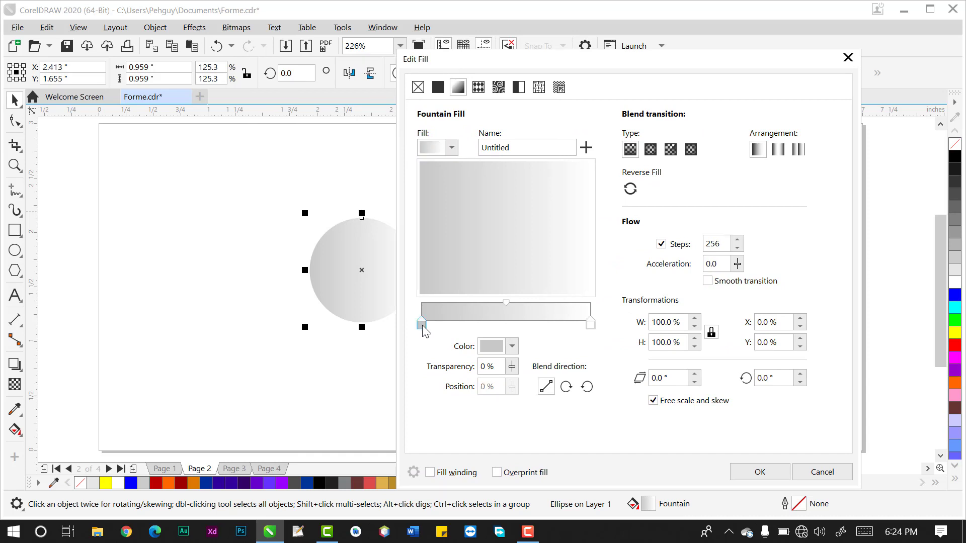
left_click(512, 346)
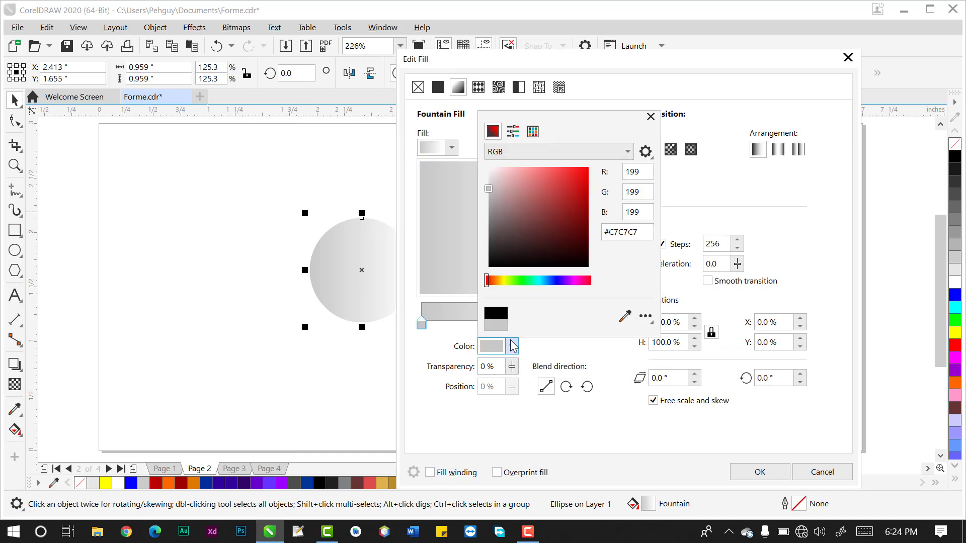
left_click(491, 195)
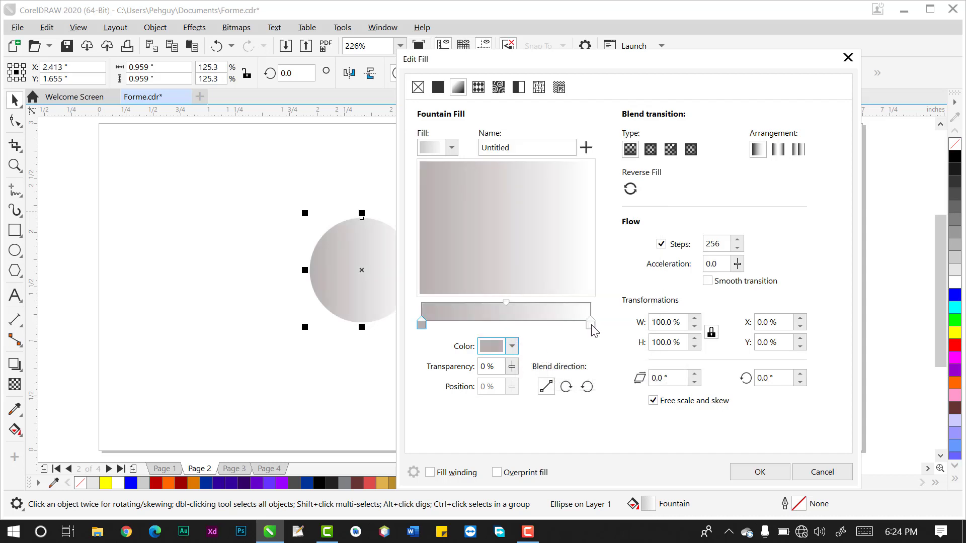
- Change the end colour of the larger circle's fountain fill to off-white #FAF7F7 and apply the fill
left_click(590, 325)
left_click(512, 346)
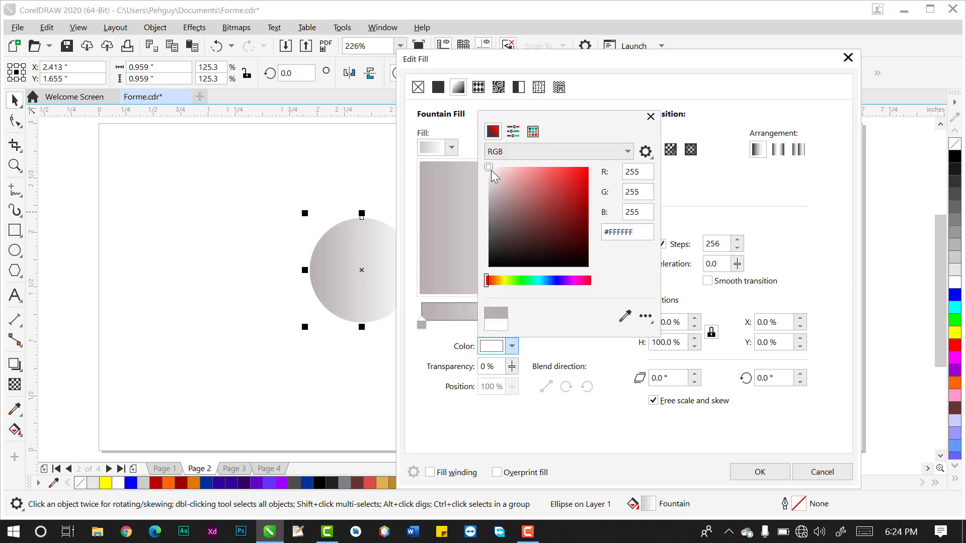
left_click_drag(490, 172, 492, 173)
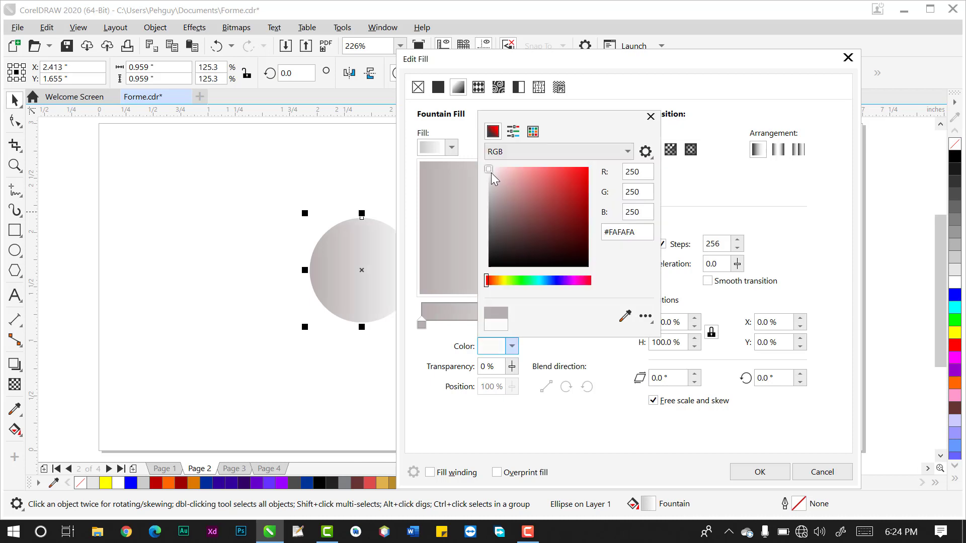
left_click(520, 71)
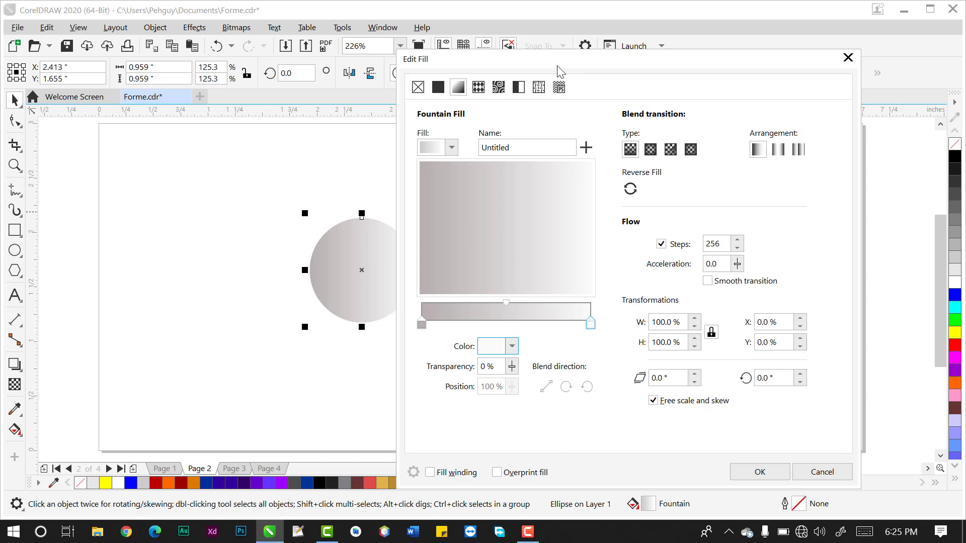
left_click_drag(558, 66, 686, 63)
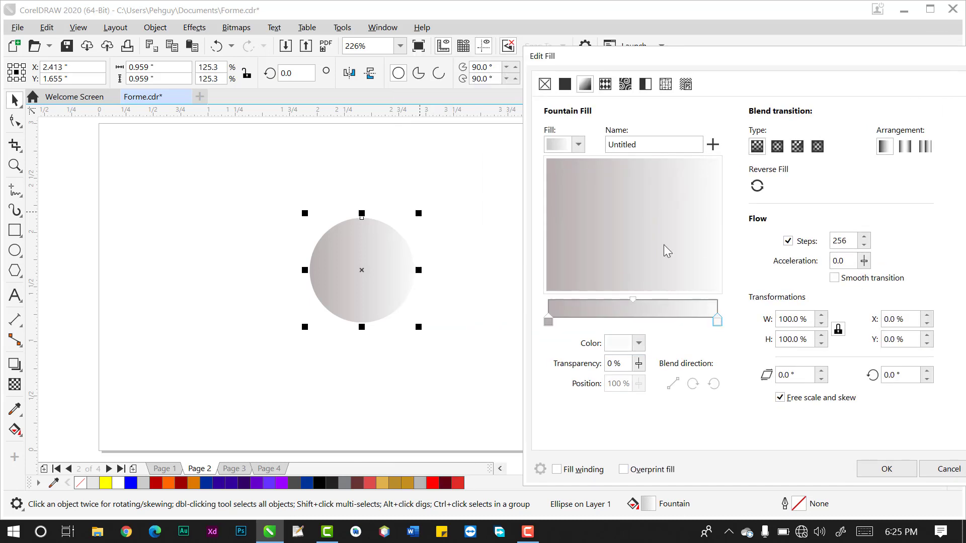
left_click(637, 344)
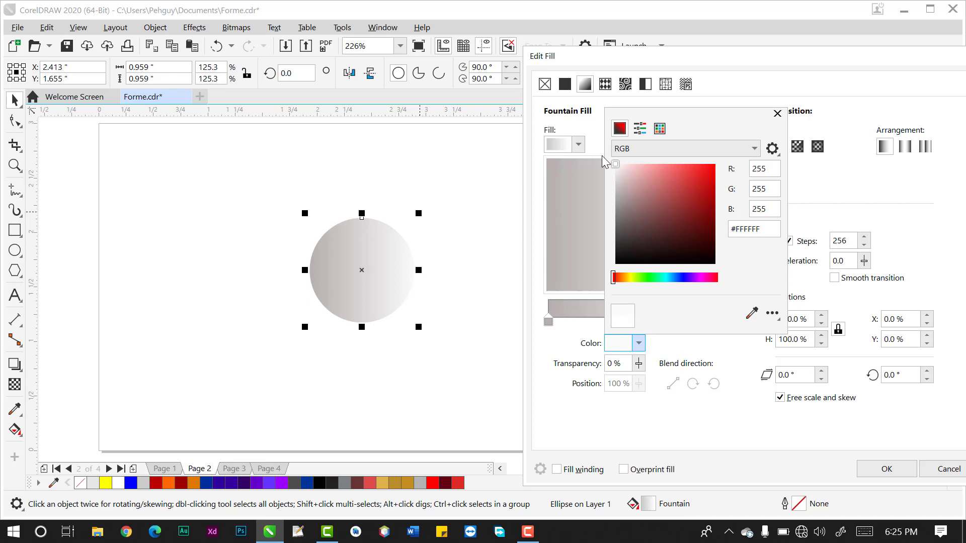
left_click(623, 171)
left_click_drag(623, 172, 618, 166)
left_click(777, 114)
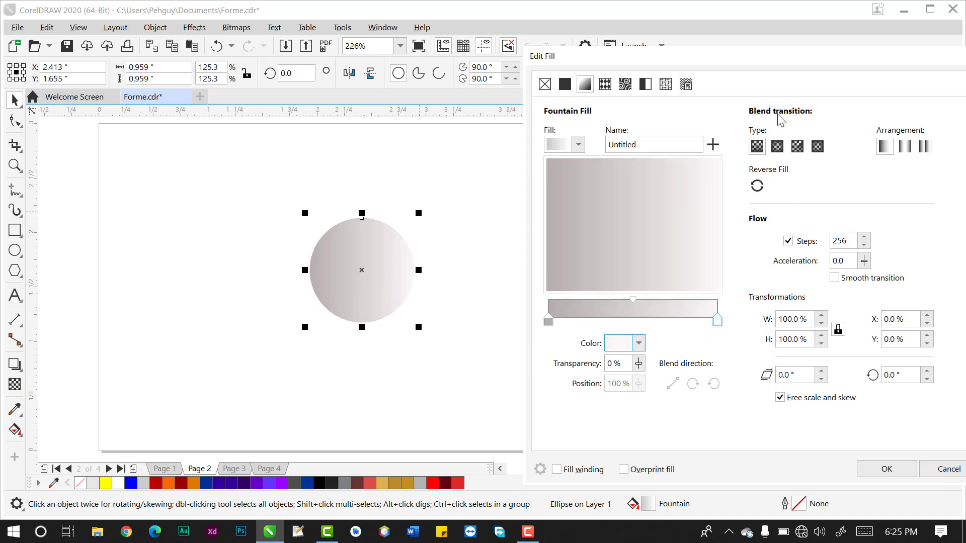
left_click(880, 469)
- Send the larger circle to the back, behind the smaller gradient circle, and deselect it
left_click(440, 253)
left_click(359, 256)
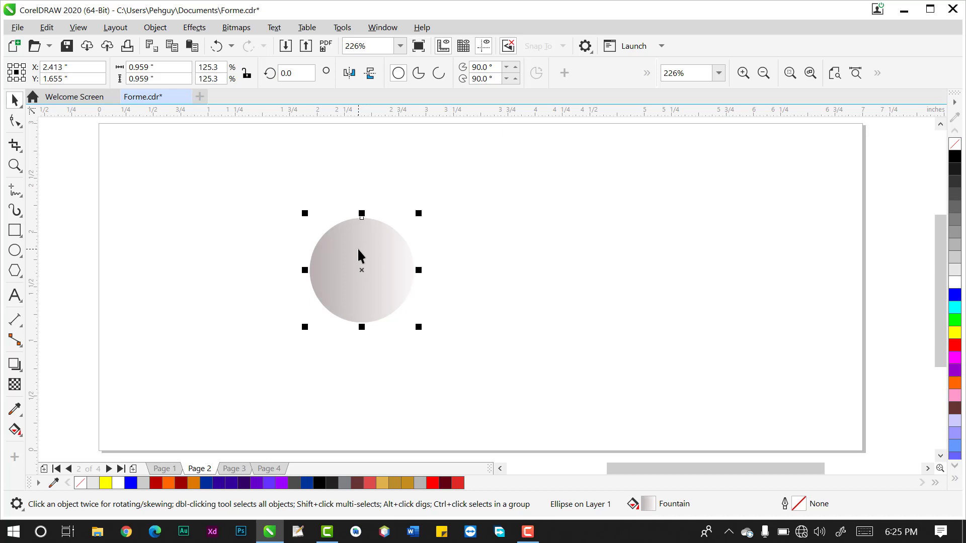
key("shift+Page_Down")
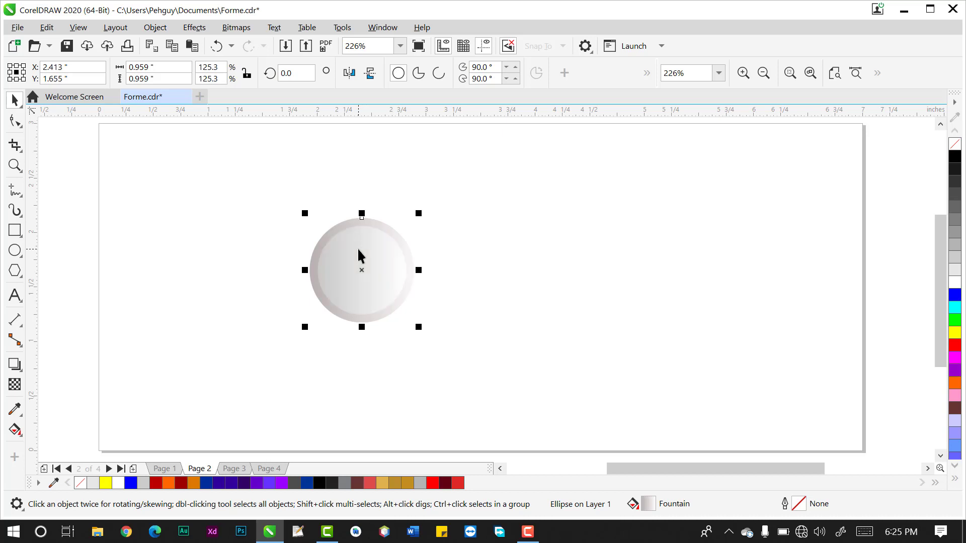
left_click(486, 237)
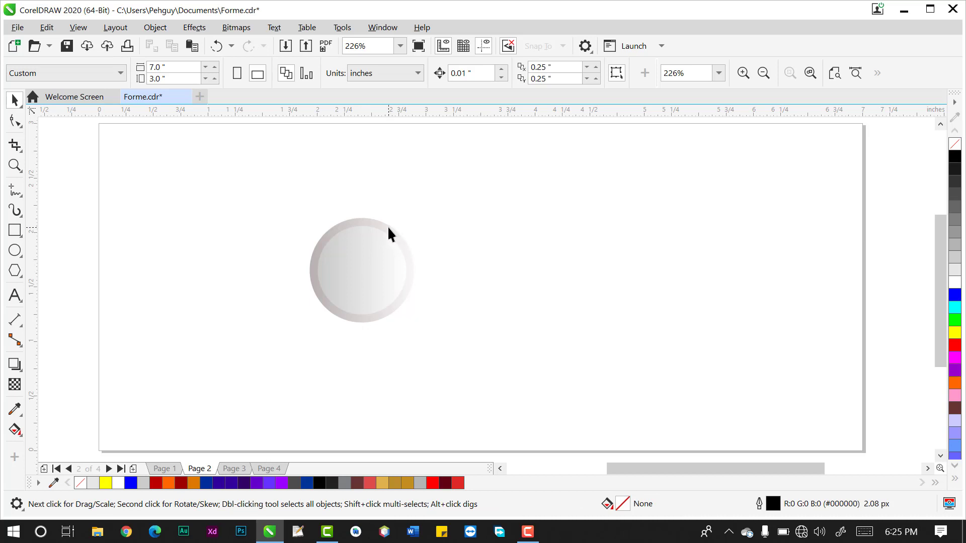
- Give the smaller inner circle a white outline 4.0 px wide
left_click(384, 241)
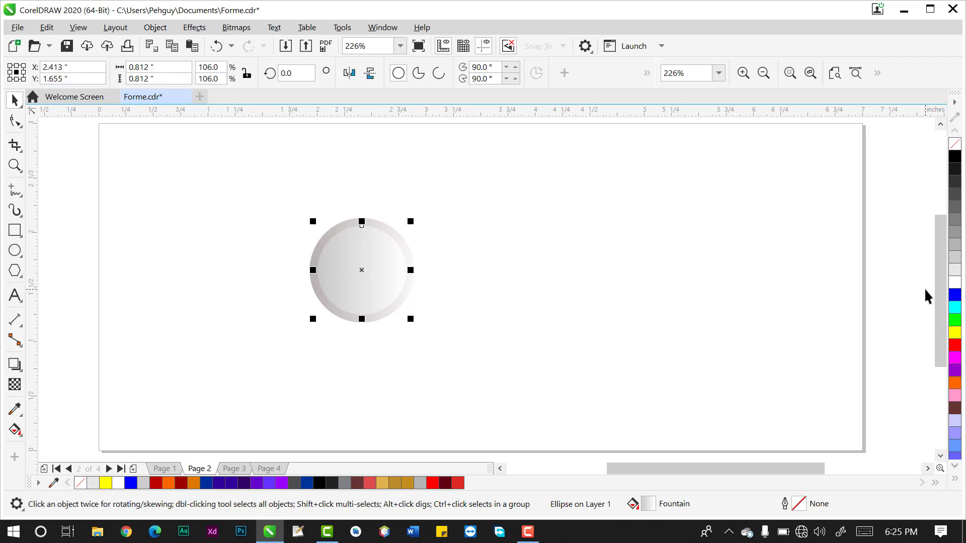
right_click(958, 282)
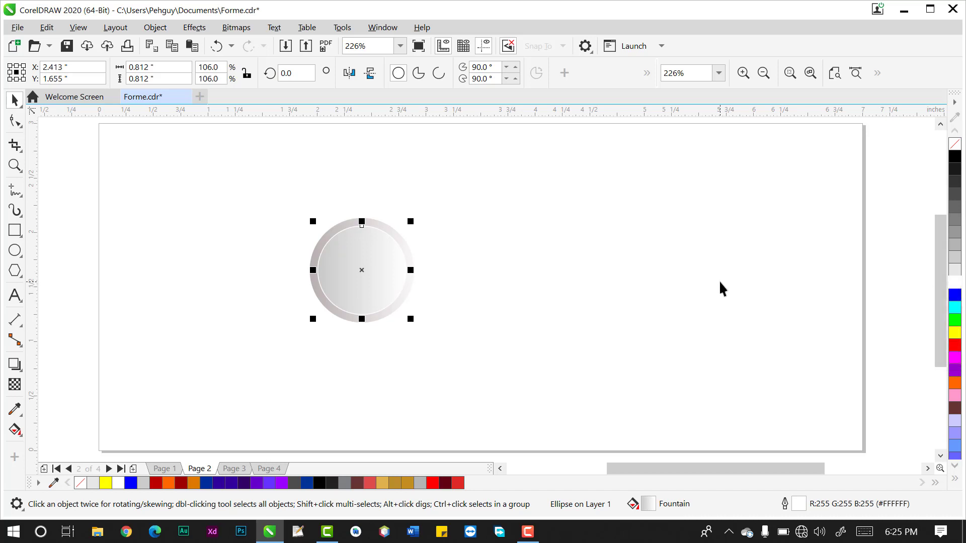
key("F12")
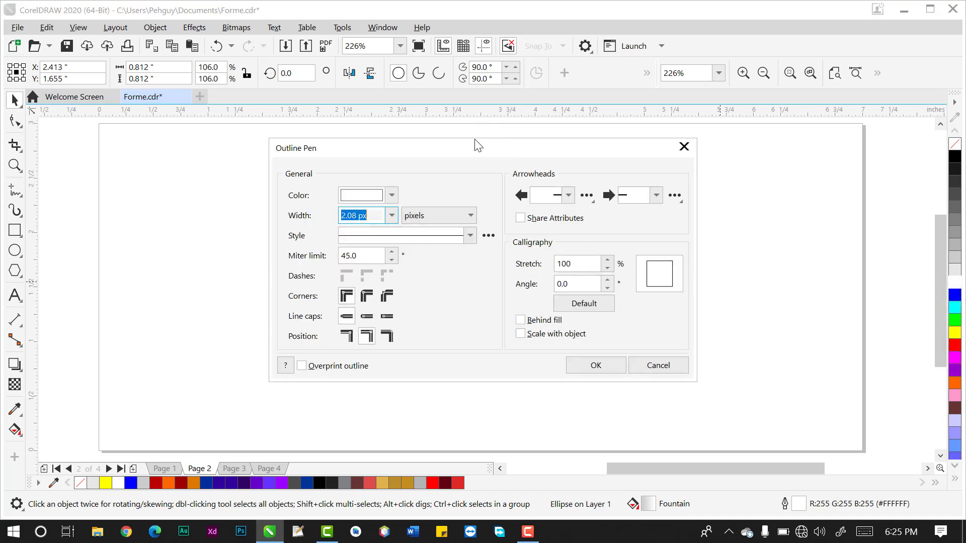
left_click_drag(478, 150, 671, 133)
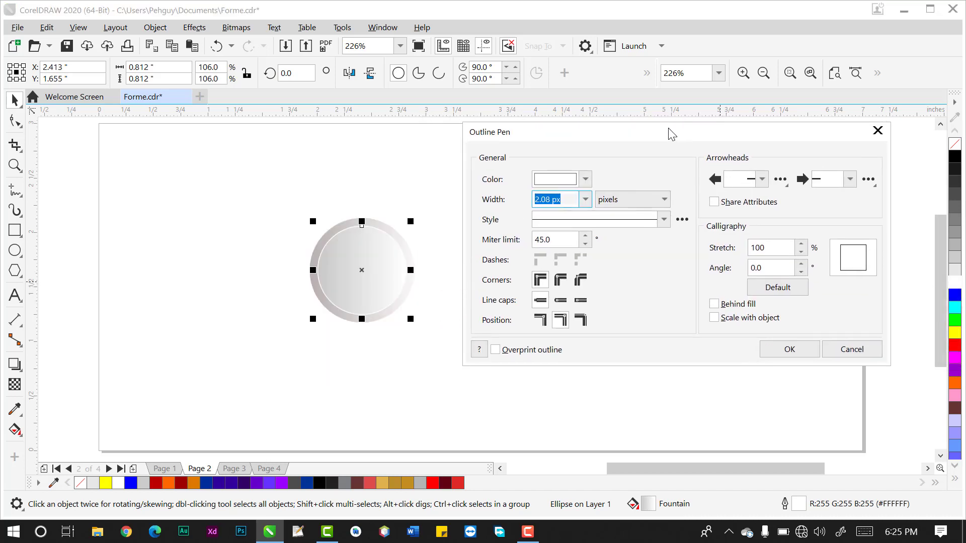
left_click(586, 206)
left_click(561, 265)
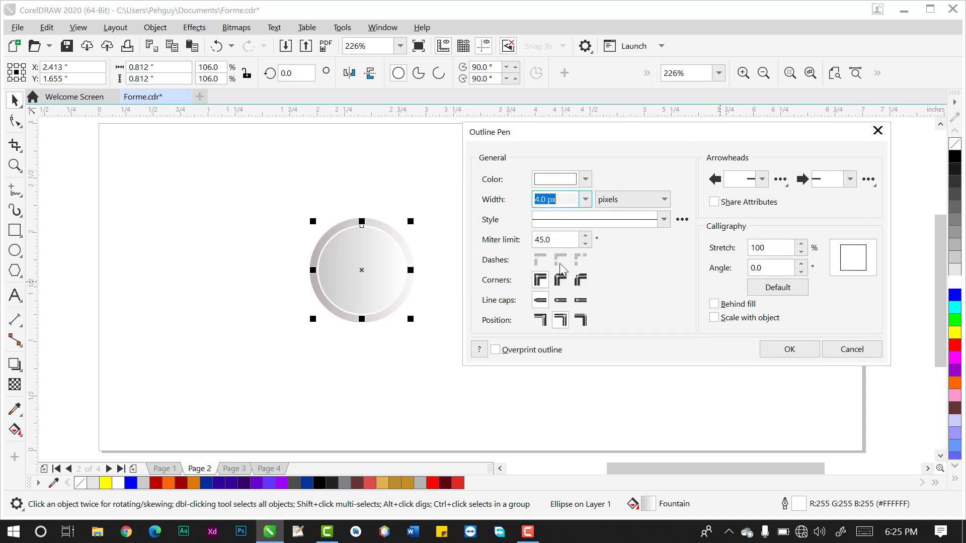
left_click(797, 352)
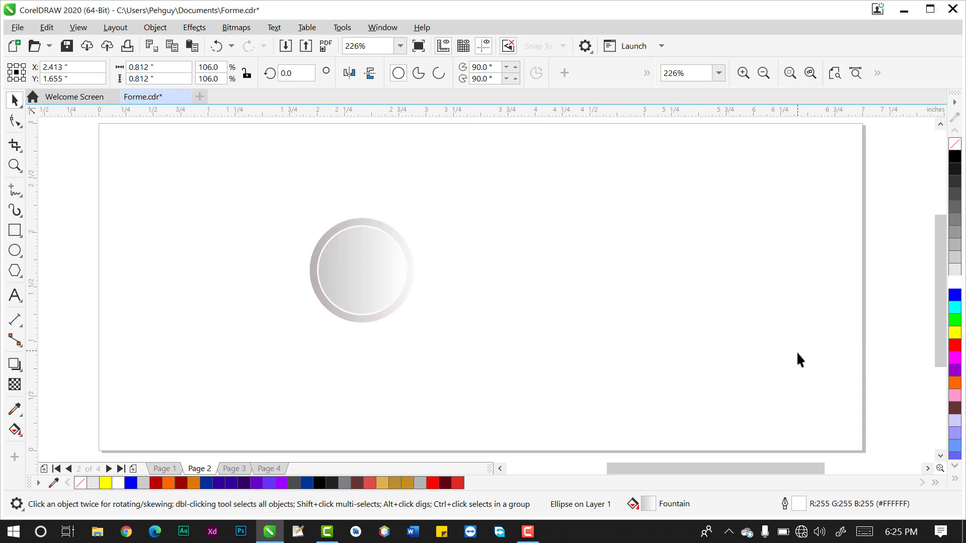
left_click(637, 299)
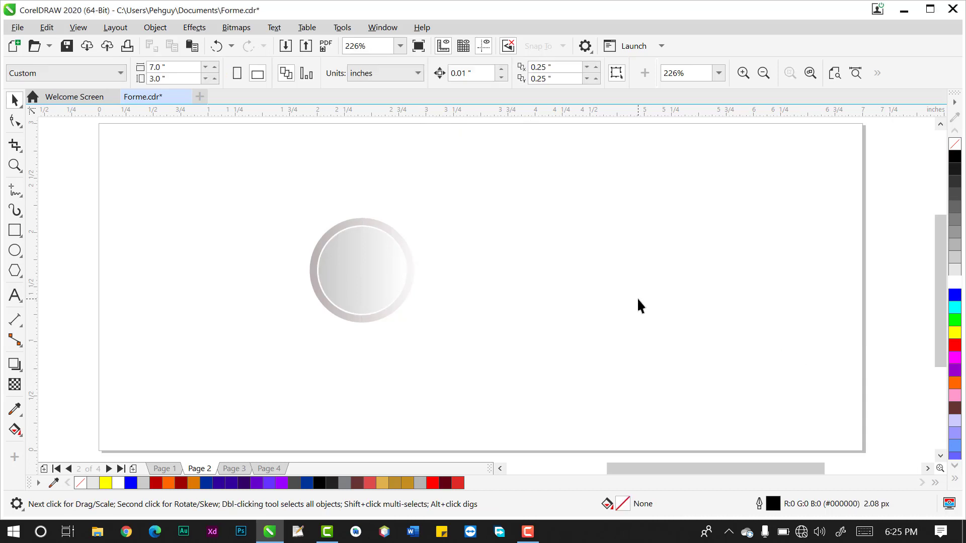
- Set the end colour of the larger outer circle's fountain fill to white
left_click(382, 225)
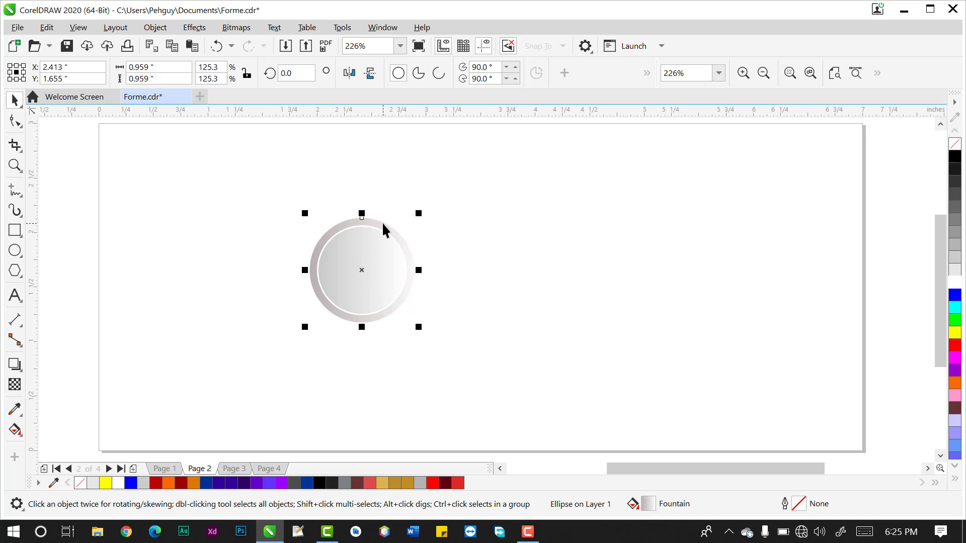
key("F11")
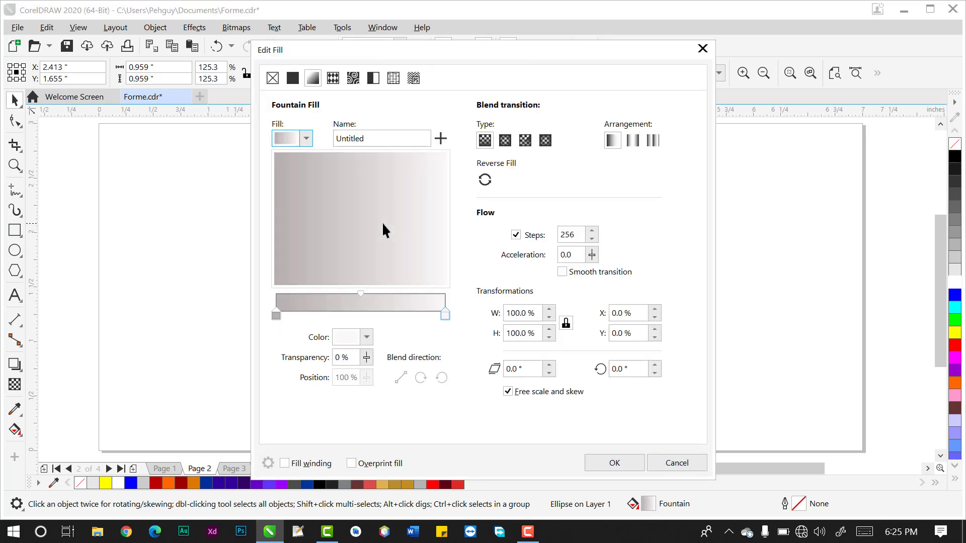
left_click_drag(428, 46, 642, 65)
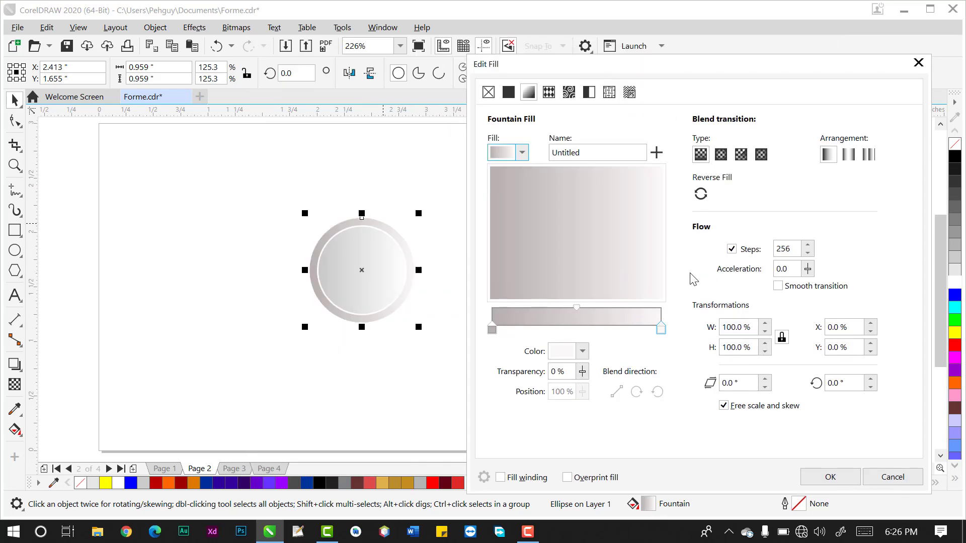
left_click(662, 330)
left_click(582, 351)
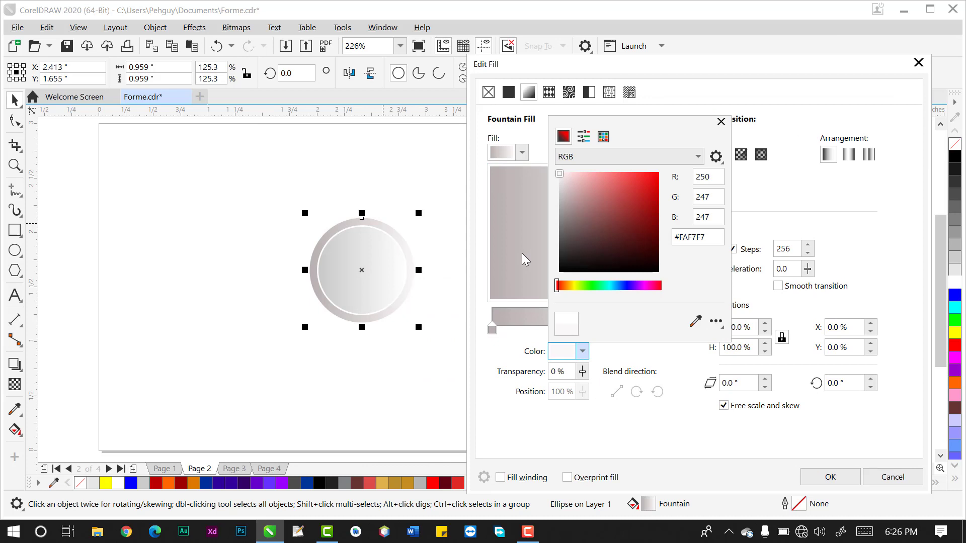
left_click(559, 173)
left_click(721, 121)
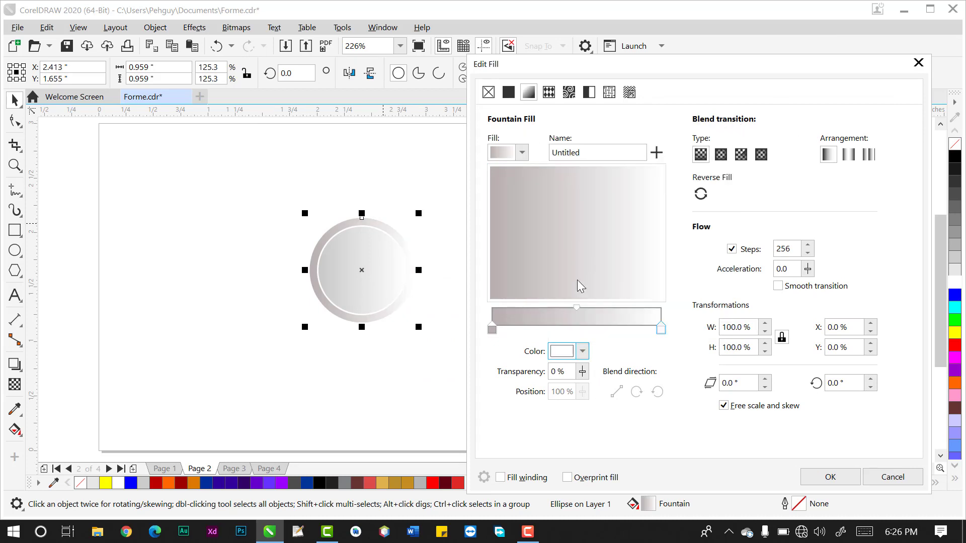
- Lighten the start colour of the outer circle's fountain fill to #D4CDCD
left_click(492, 329)
left_click(583, 352)
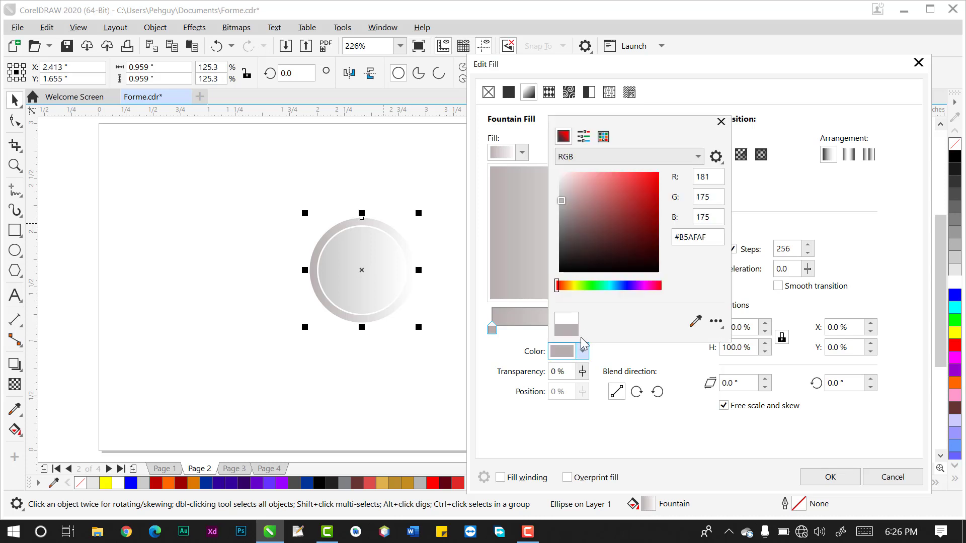
left_click_drag(562, 192, 564, 190)
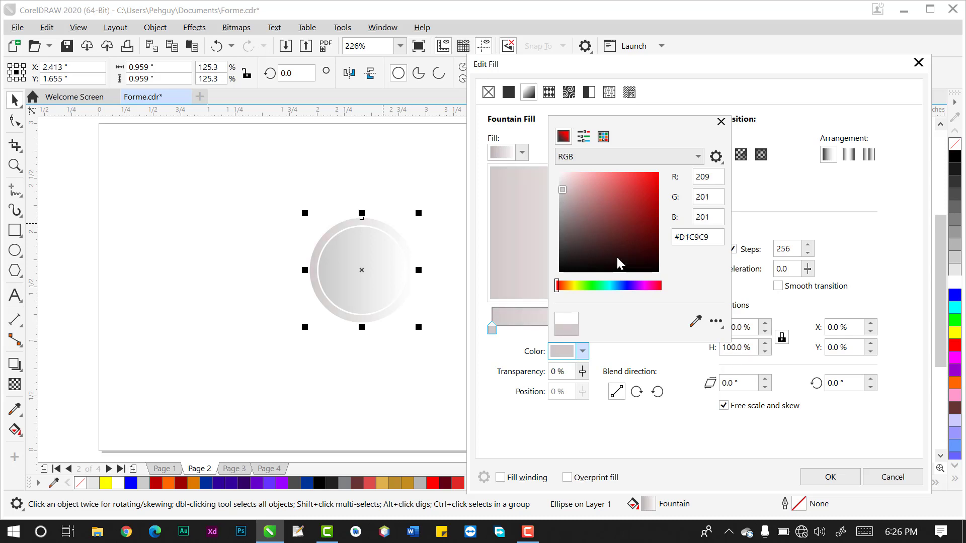
left_click(563, 187)
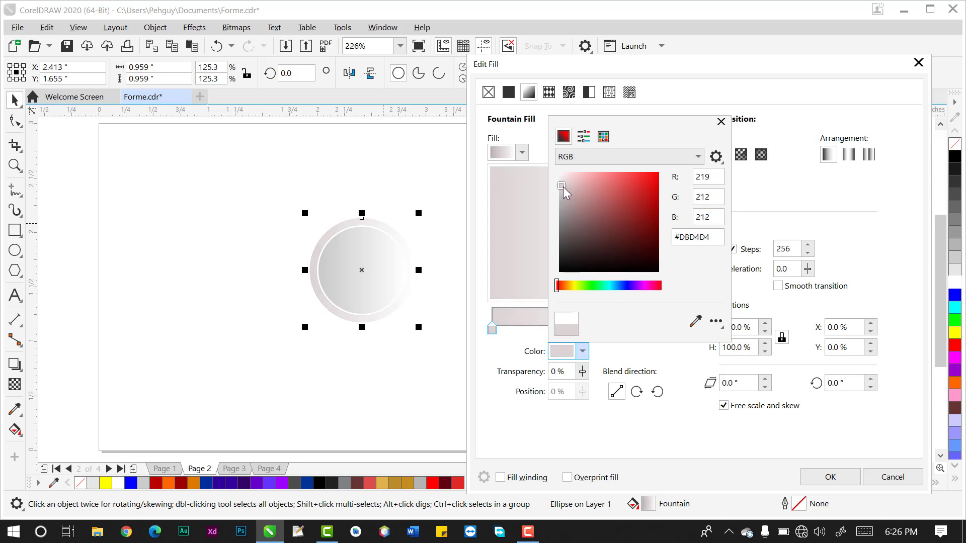
left_click_drag(564, 187, 563, 190)
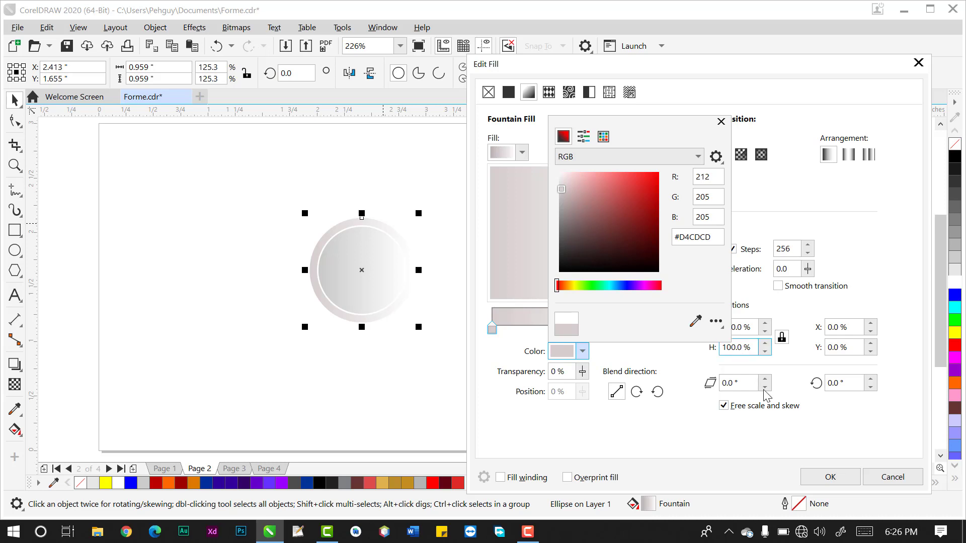
left_click(821, 475)
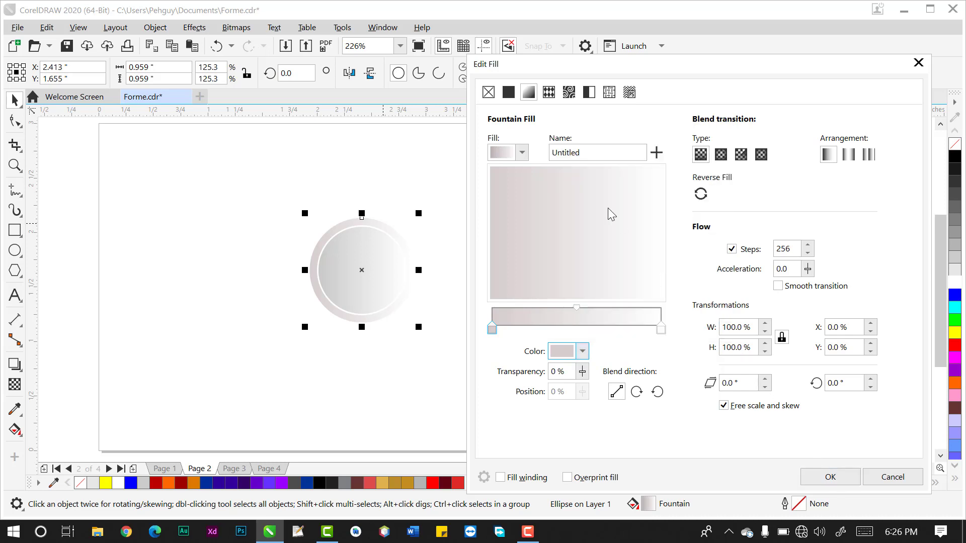
- Rotate the outer circle's fountain fill to about 40.3° and apply it
left_click_drag(610, 211, 623, 222)
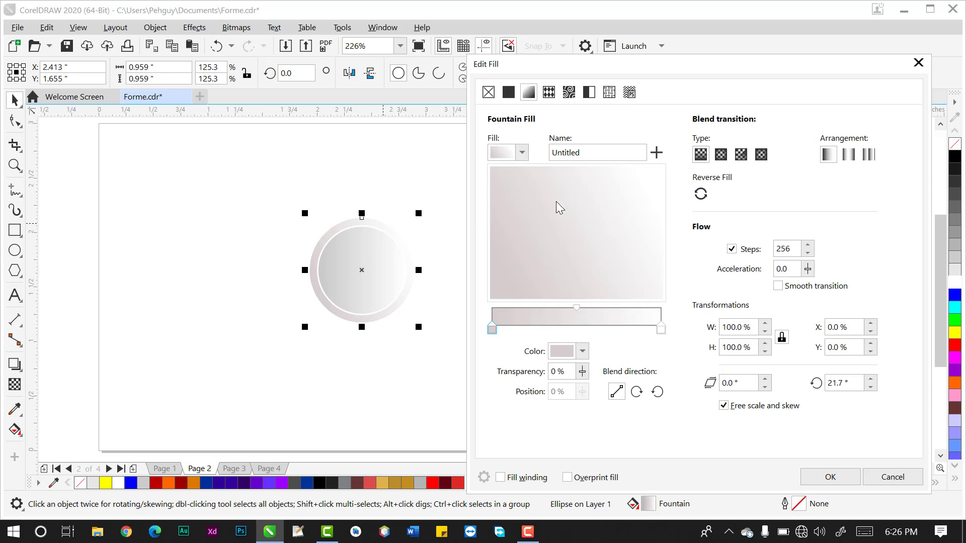
left_click_drag(559, 207, 591, 214)
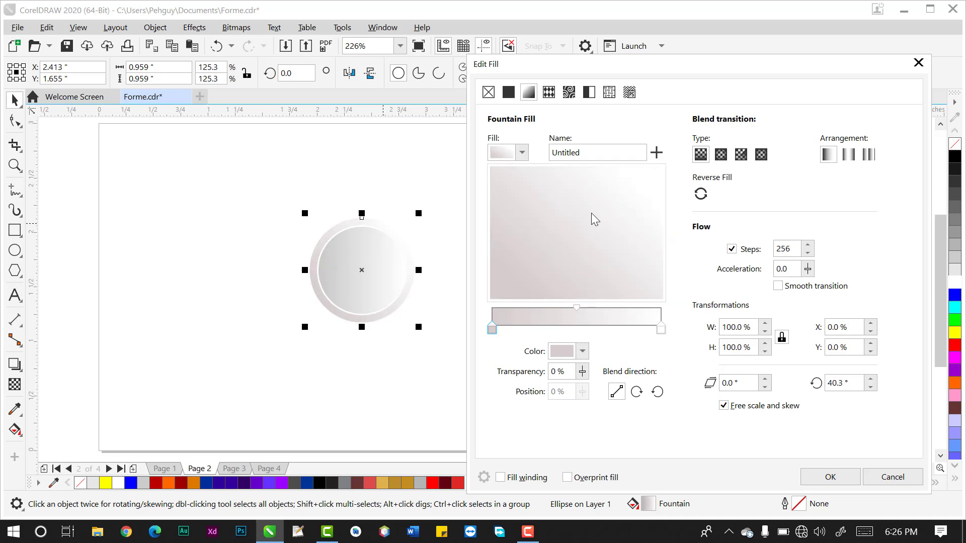
left_click(825, 480)
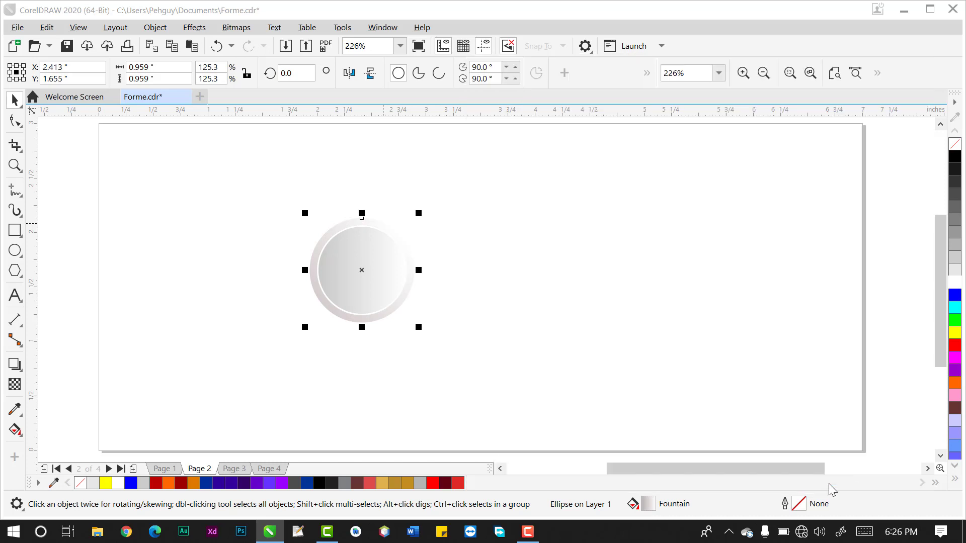
left_click(613, 341)
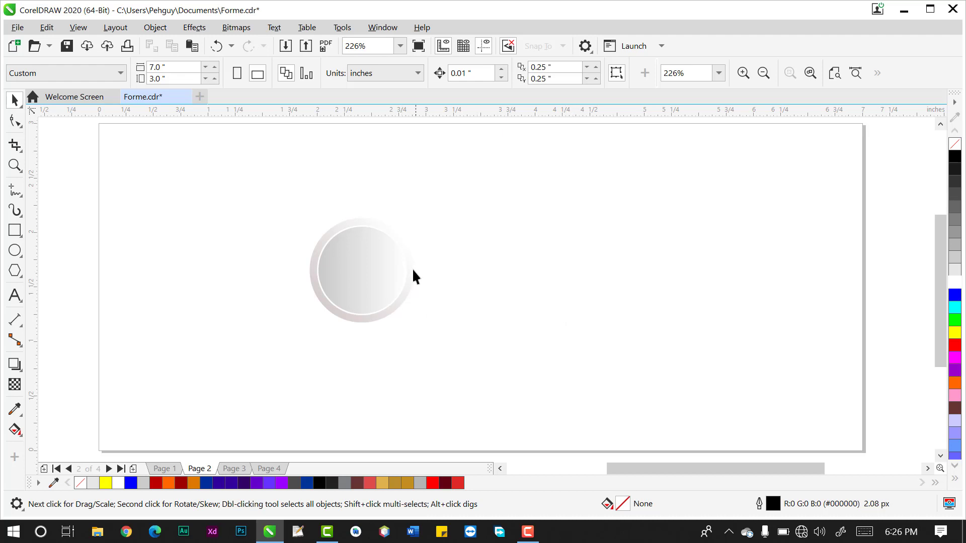
- Draw an unfilled circle about 1.09 inches in diameter in the empty area right of the button shape
left_click(17, 252)
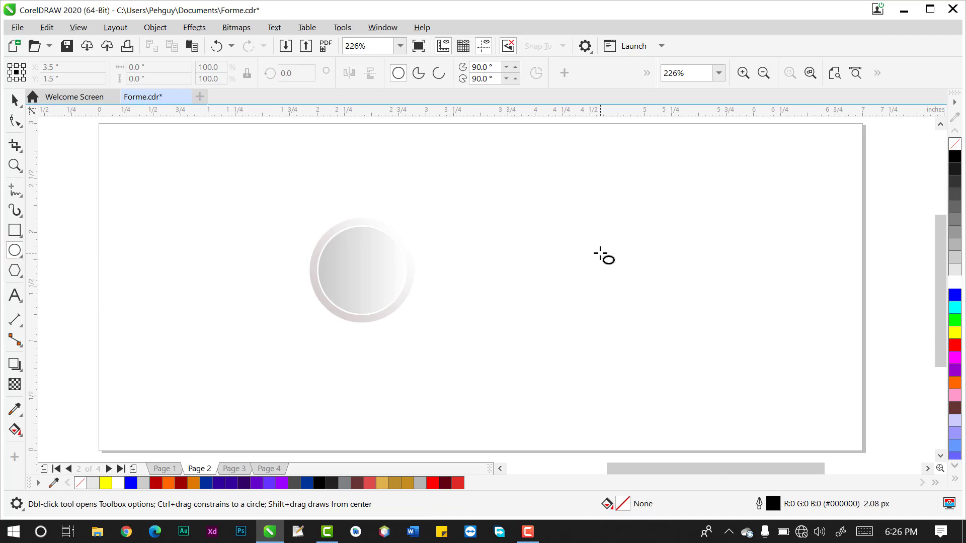
left_click_drag(600, 253, 628, 317)
left_click(15, 100)
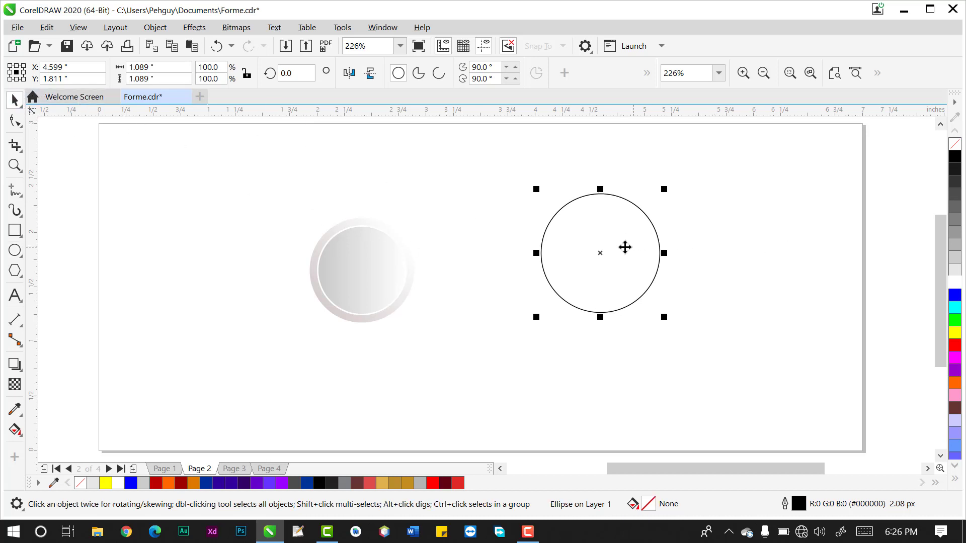
- Spread the three circles apart and align their centres horizontally and vertically so they are concentric
left_click_drag(602, 251, 499, 223)
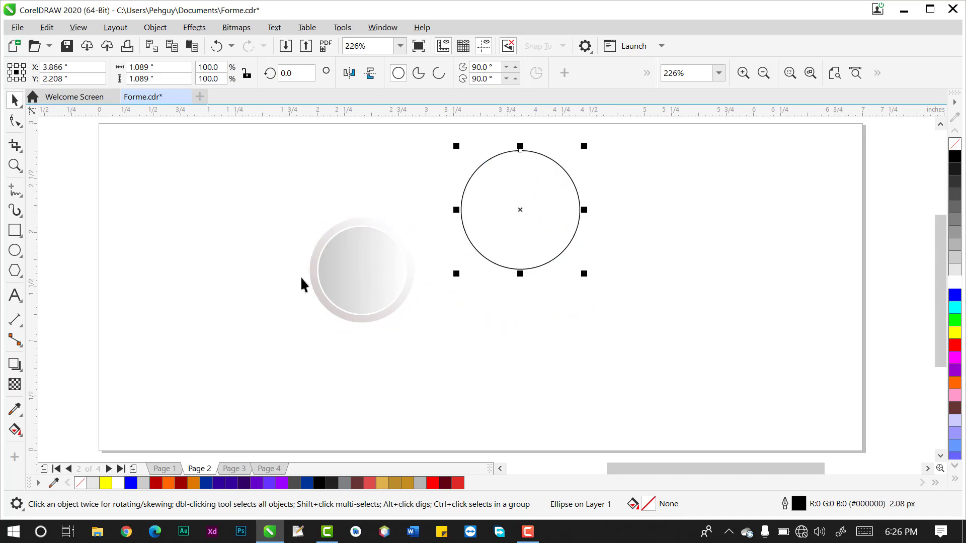
left_click(363, 286)
left_click_drag(367, 265, 463, 281)
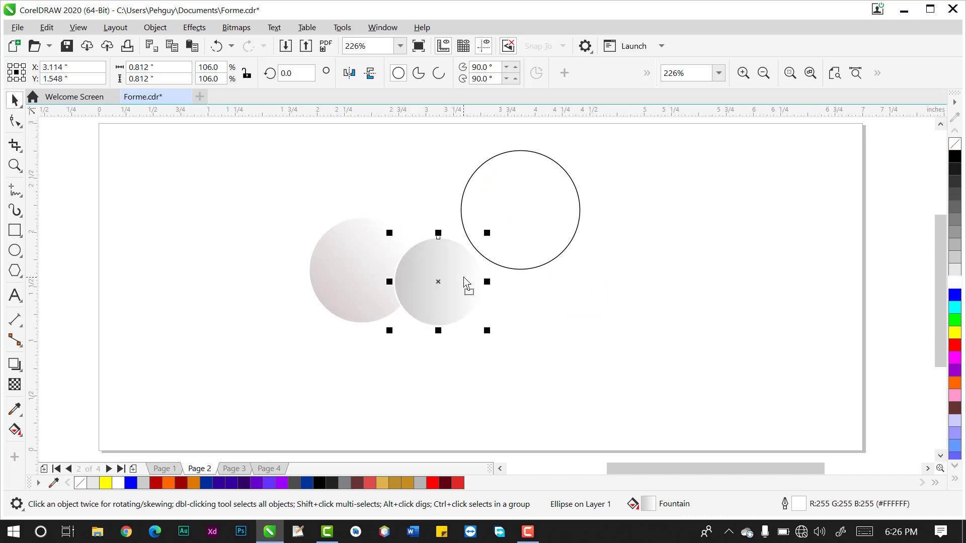
left_click(522, 332)
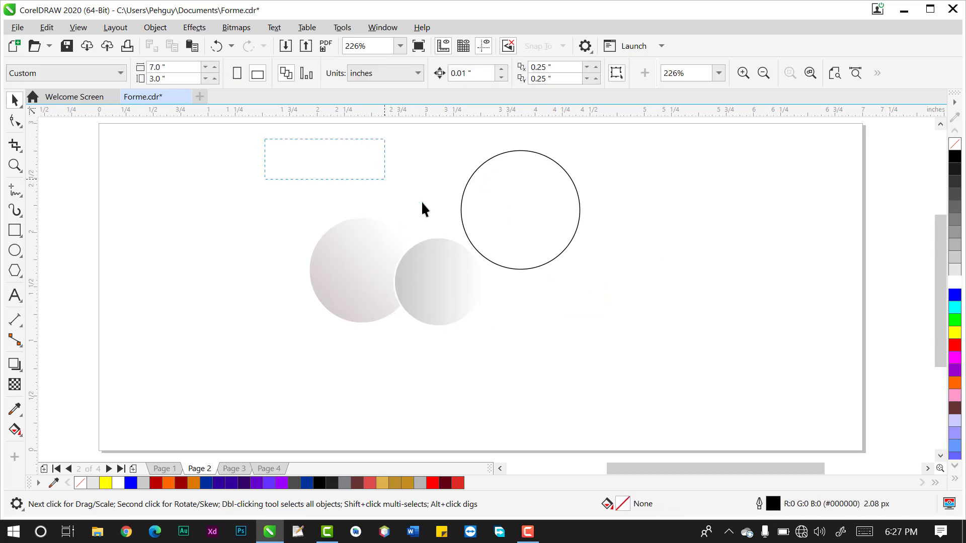
left_click_drag(422, 203, 543, 288)
left_click_drag(568, 352, 614, 386)
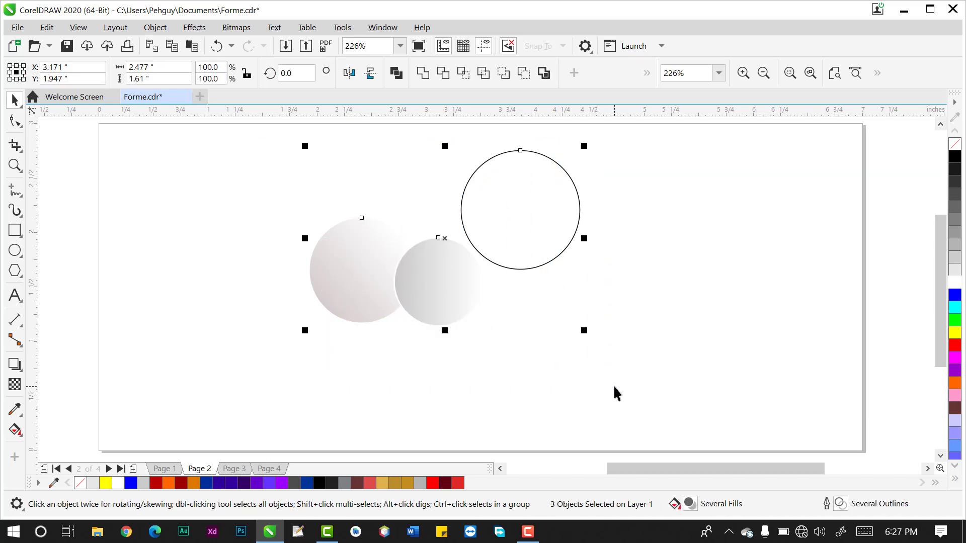
key("e")
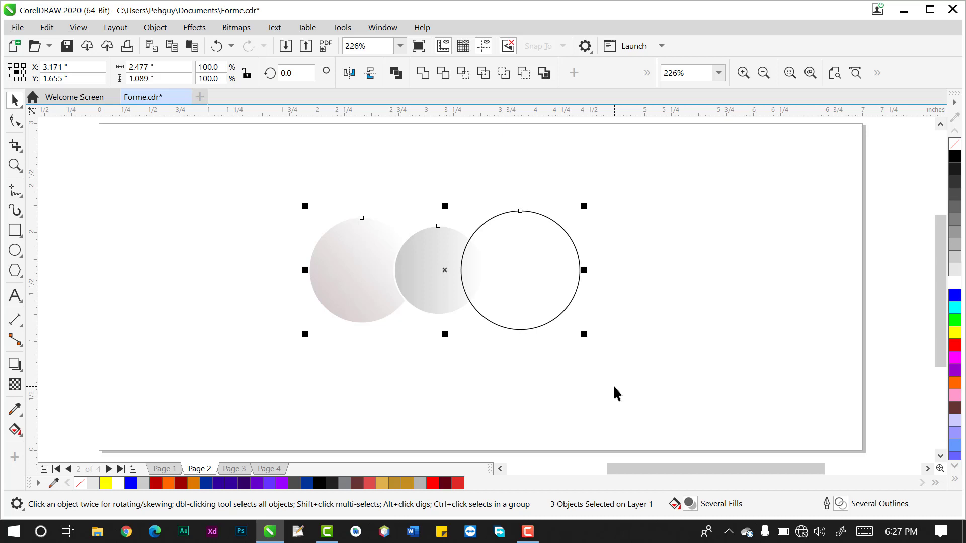
key("c")
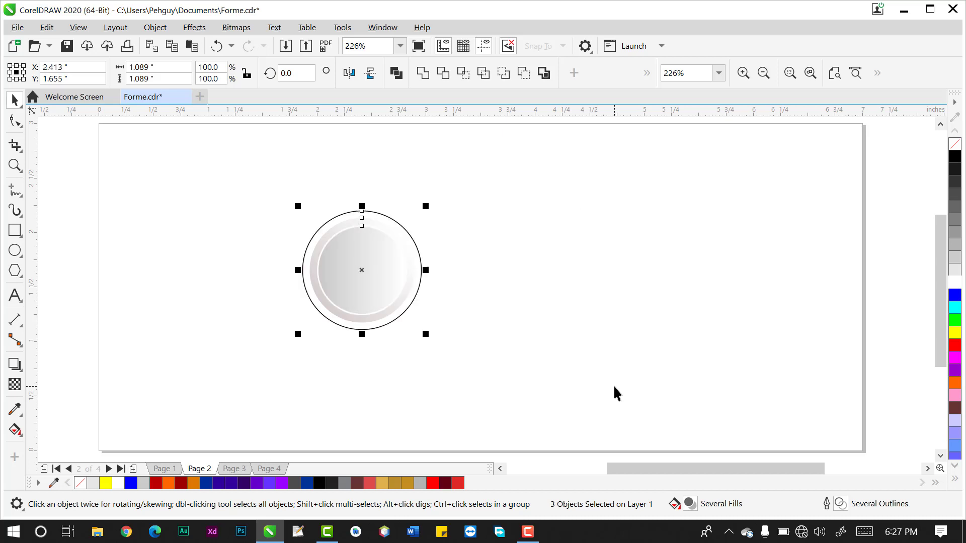
key("Escape")
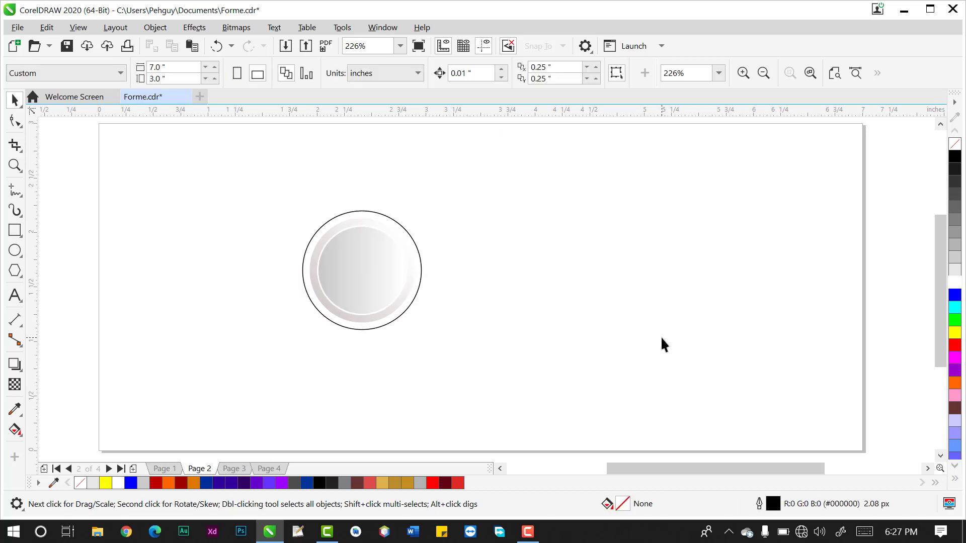
- Convert the black-outlined outer circle into an open arc running from 0° to 270°
key("z")
left_click_drag(274, 184, 840, 390)
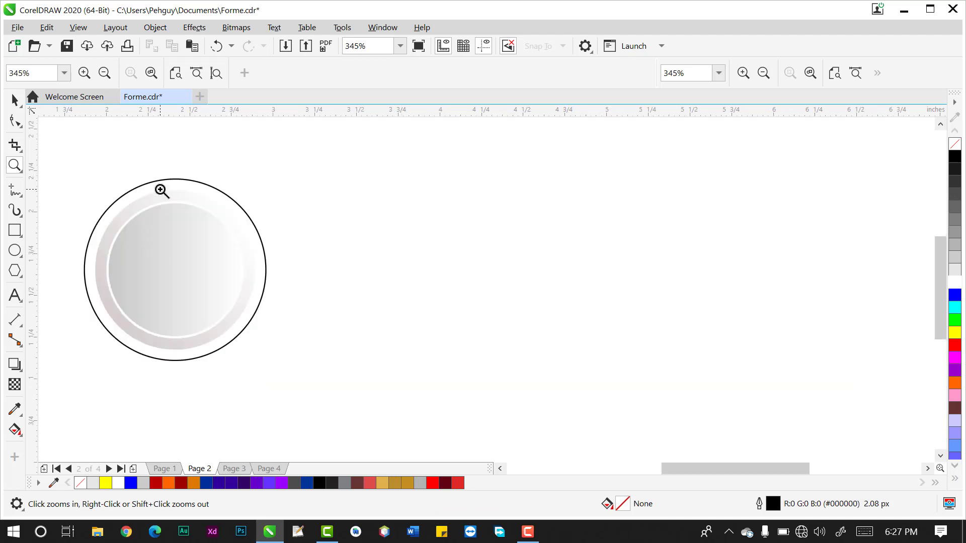
left_click(15, 100)
left_click(147, 182)
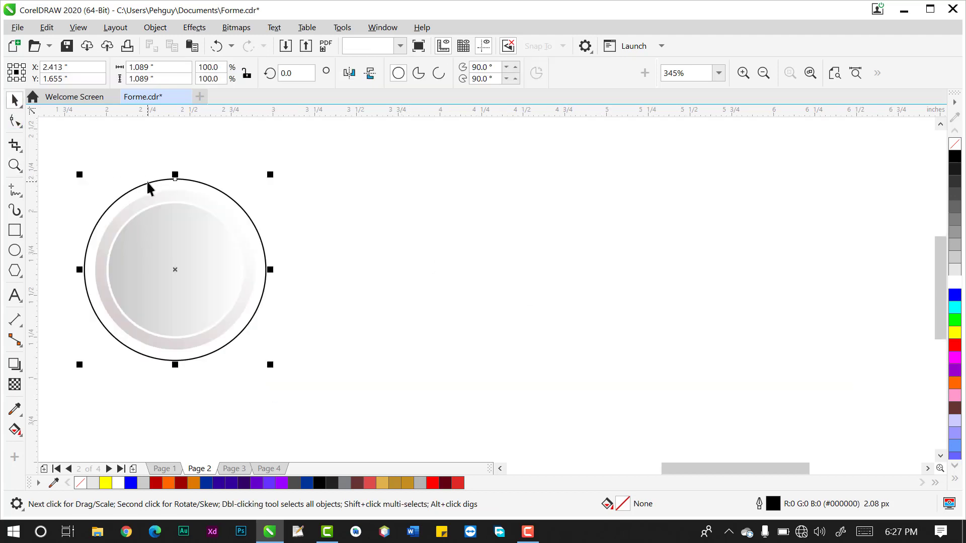
key("Delete")
key("ctrl+z")
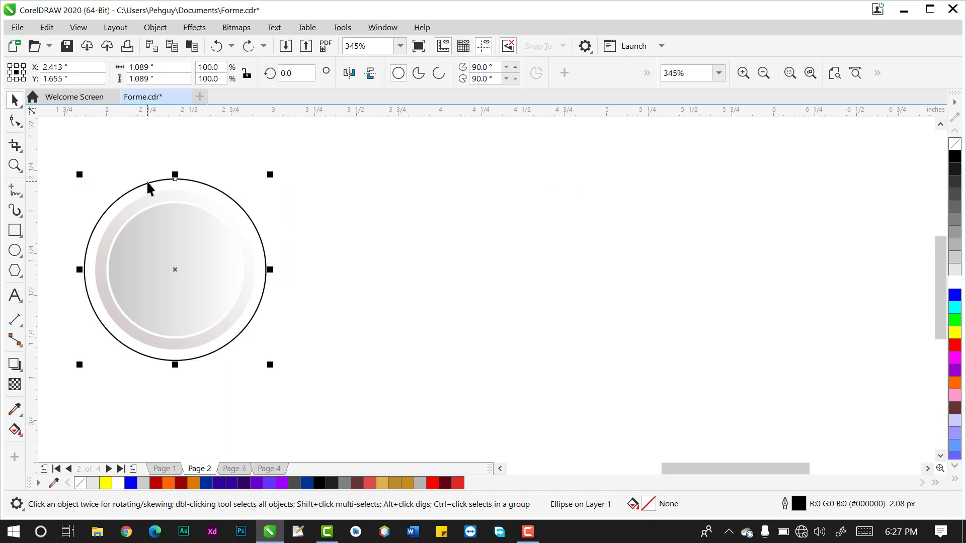
left_click(321, 170)
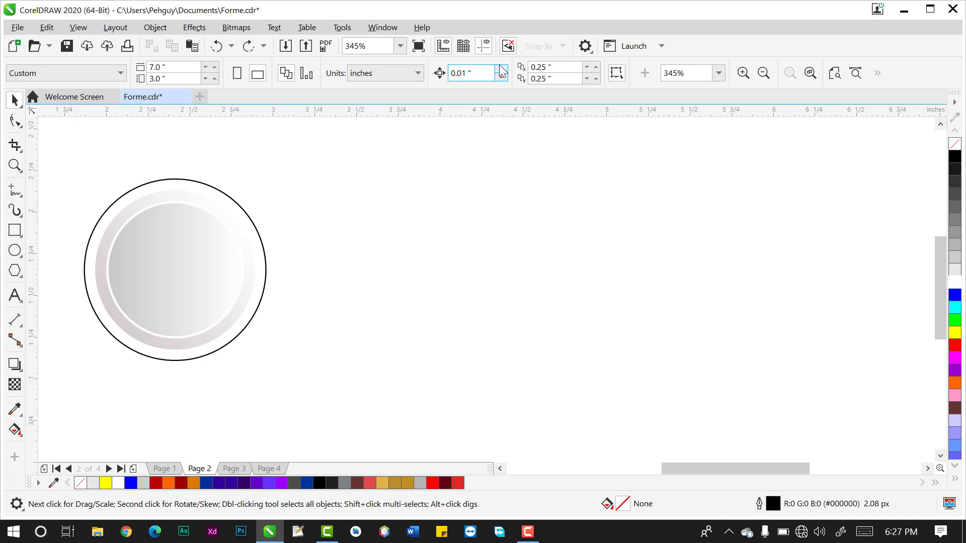
left_click(174, 178)
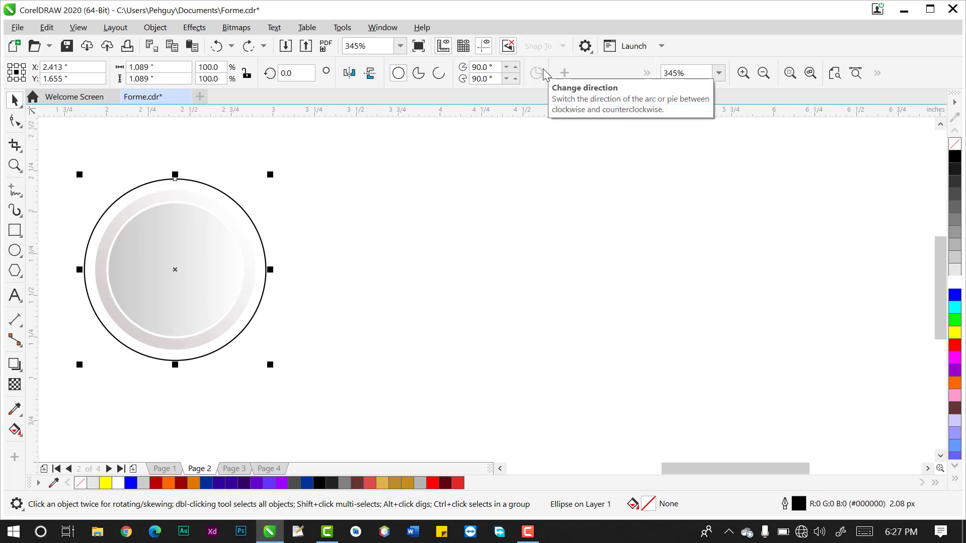
left_click(442, 77)
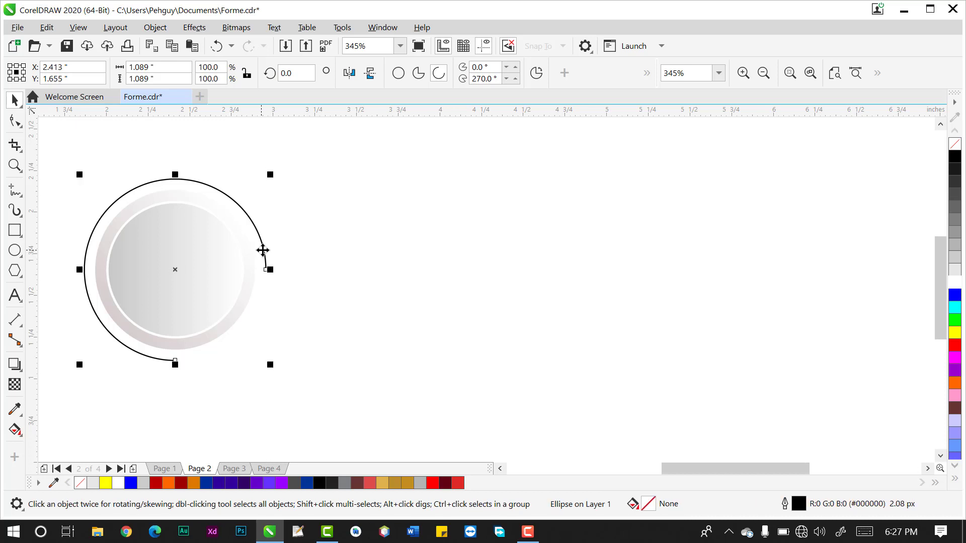
left_click(283, 232)
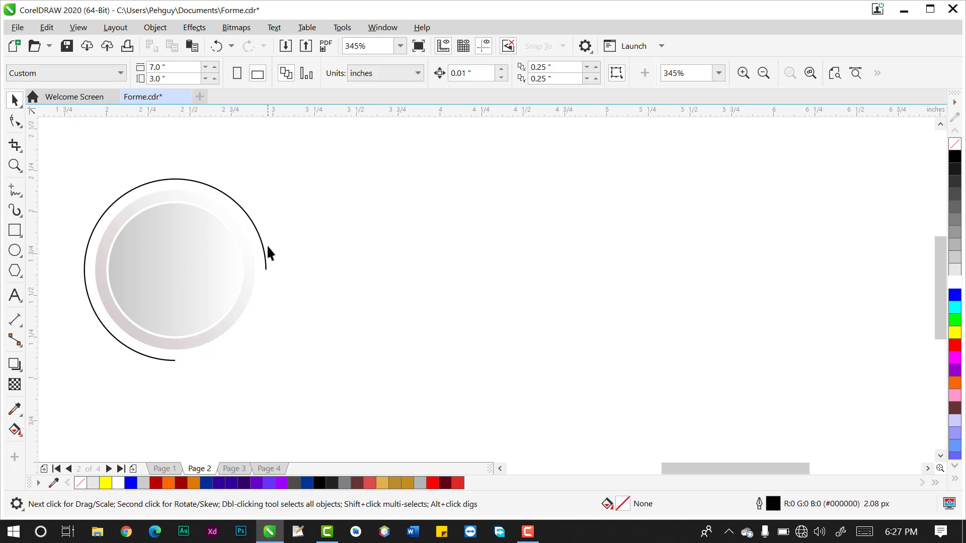
left_click(266, 249)
left_click(266, 251)
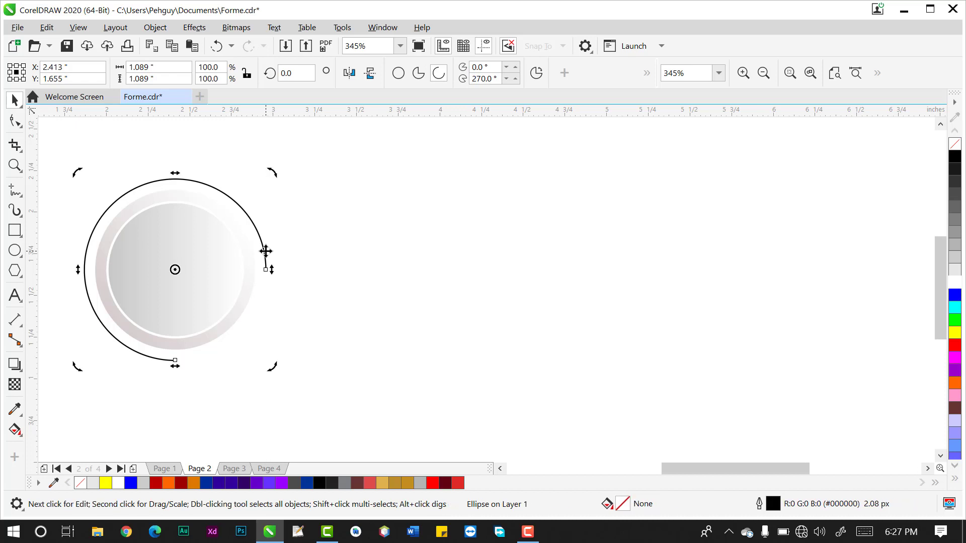
left_click(266, 251)
left_click(343, 253)
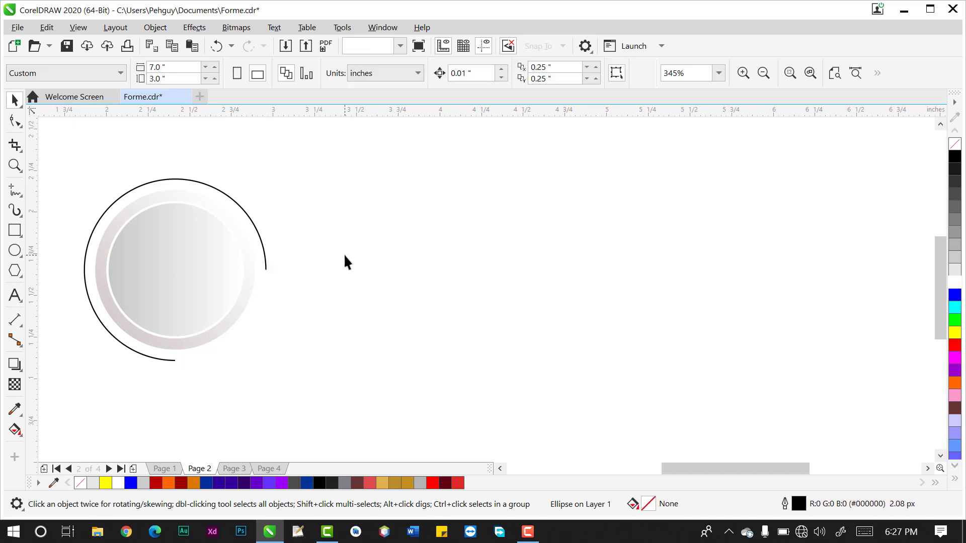
left_click(265, 253)
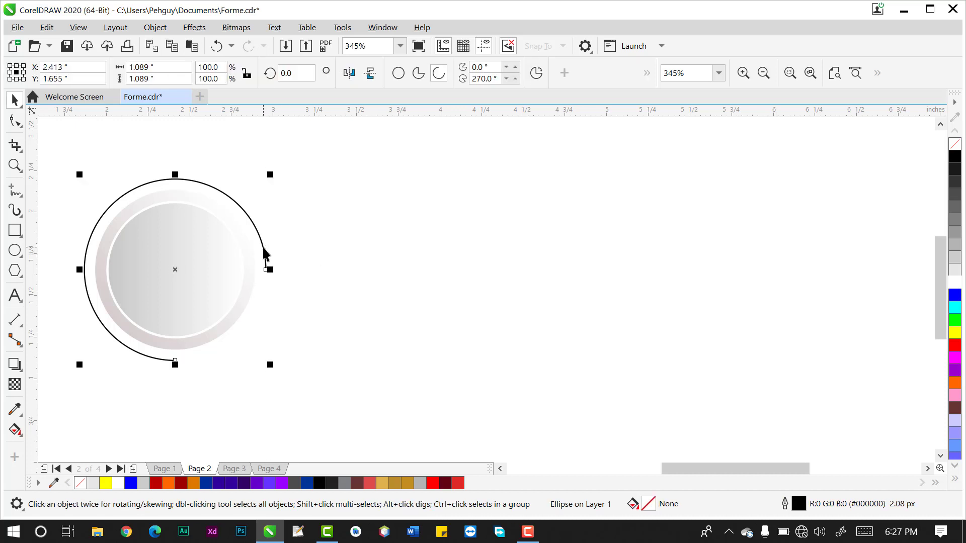
left_click(263, 248)
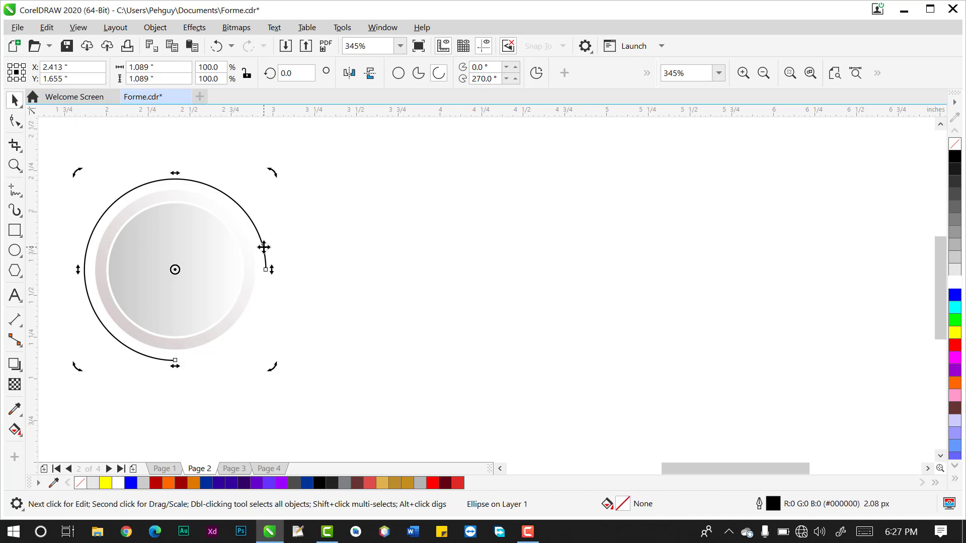
left_click(327, 254)
left_click(266, 253)
left_click(266, 252)
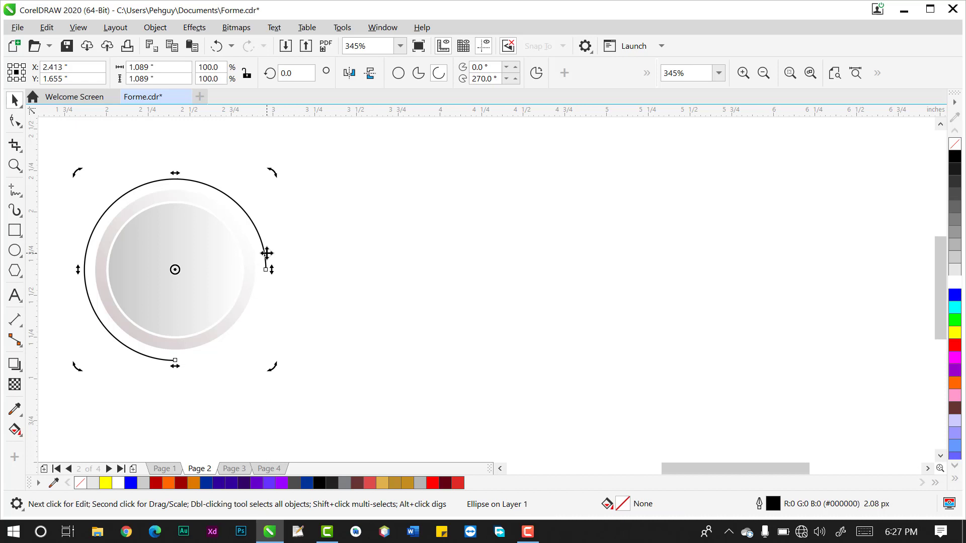
left_click(306, 260)
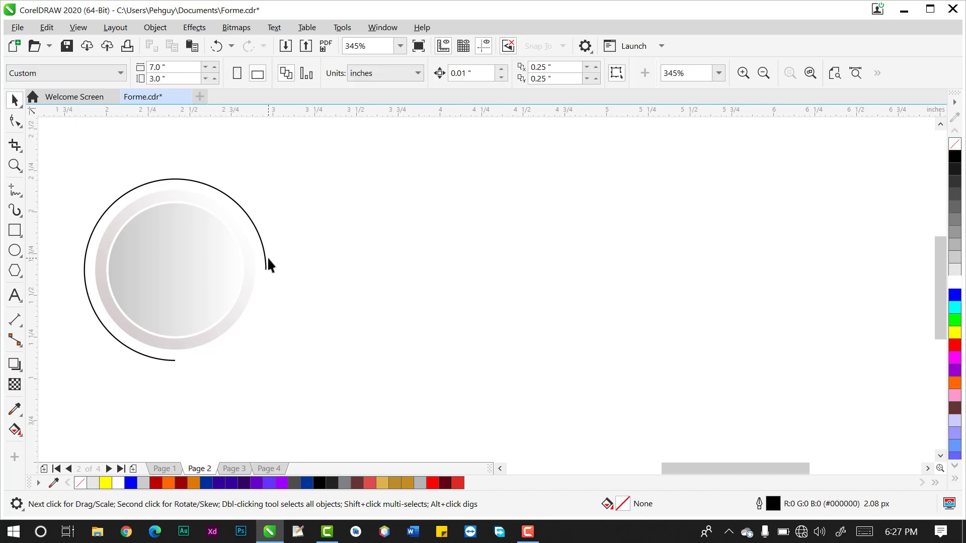
- Rotate the outer arc to about 48.3° so its opening faces right
left_click(268, 260)
left_click(268, 260)
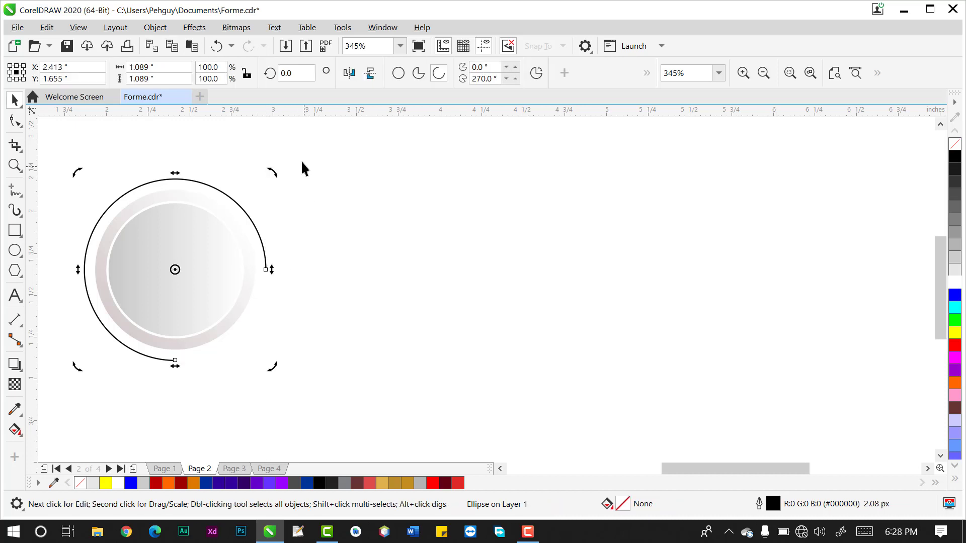
left_click_drag(272, 170, 173, 137)
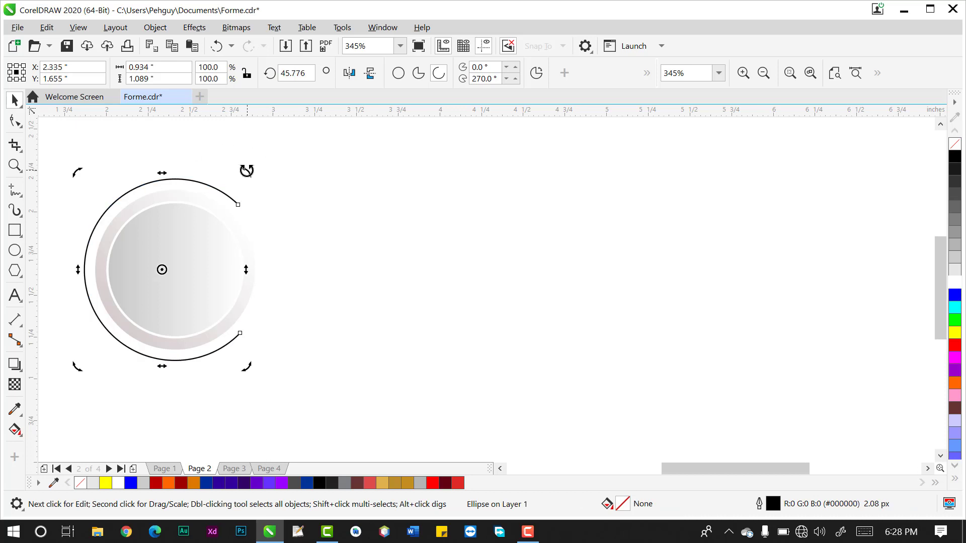
left_click_drag(246, 168, 244, 169)
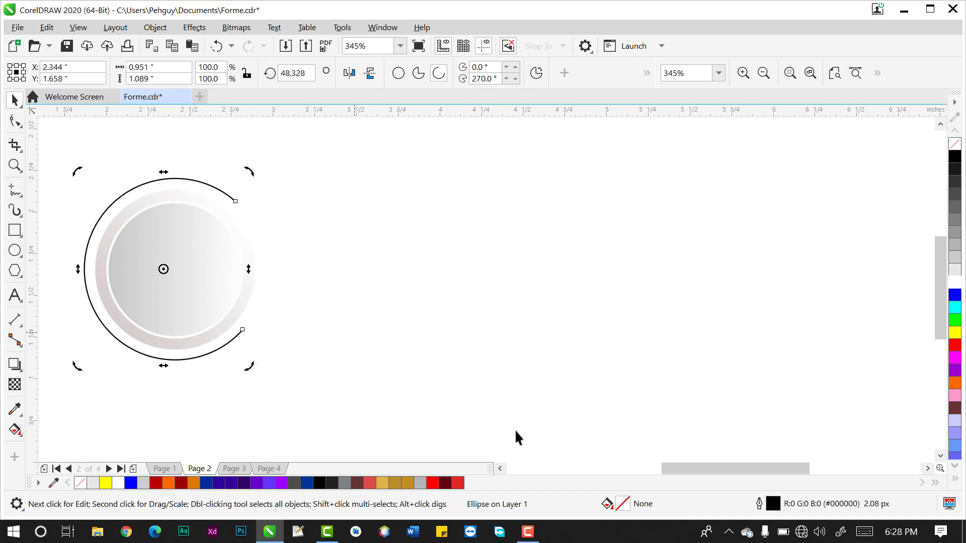
- Scale the outer arc down proportionally to about 96.6%, closer to the gradient ring
left_click_drag(756, 466, 714, 464)
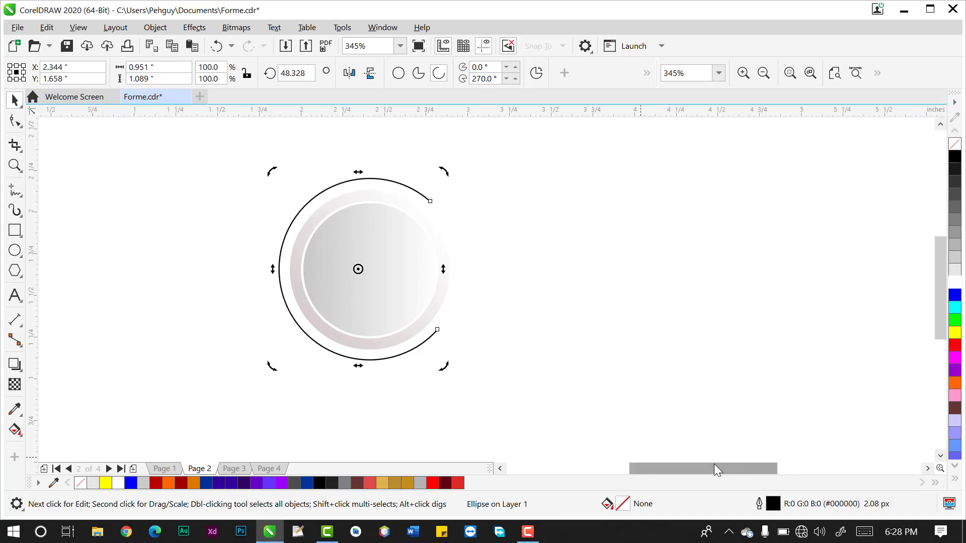
left_click(419, 192)
left_click_drag(443, 170, 442, 173)
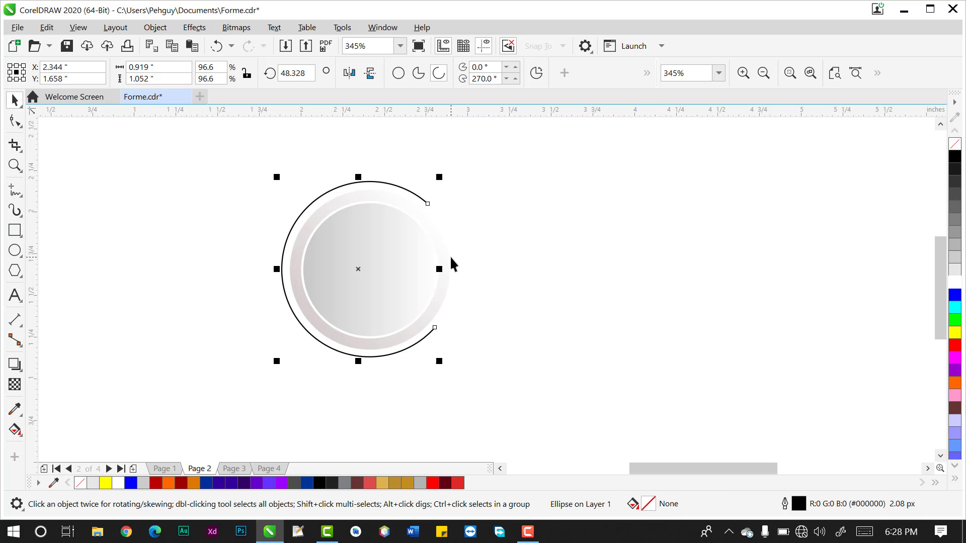
- Give the outer arc an orange (#FF6600) outline 4.0 px wide
right_click(171, 483)
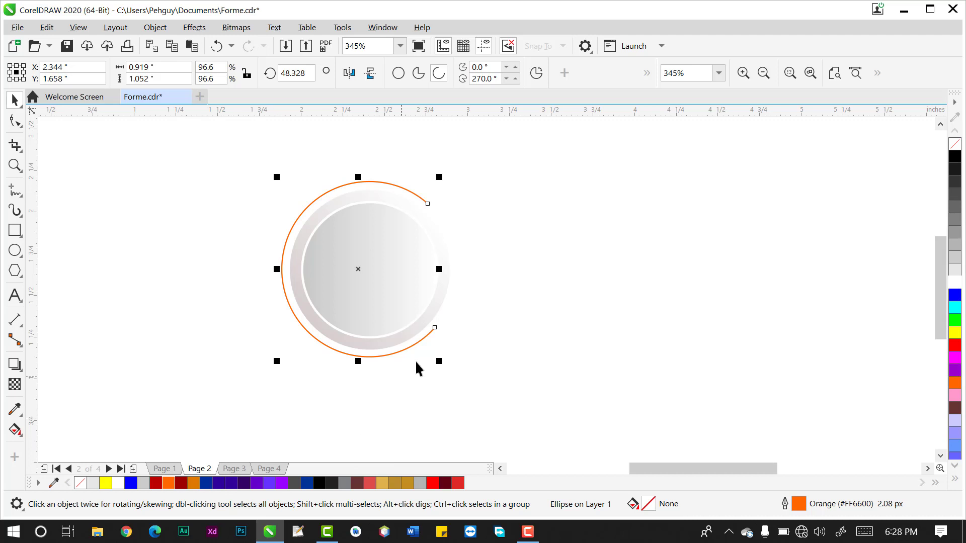
key("F12")
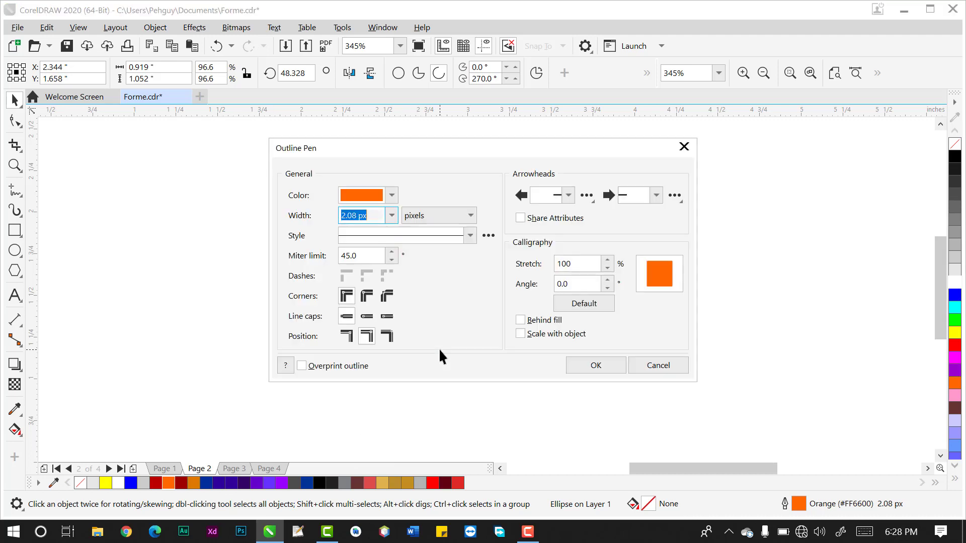
left_click(391, 216)
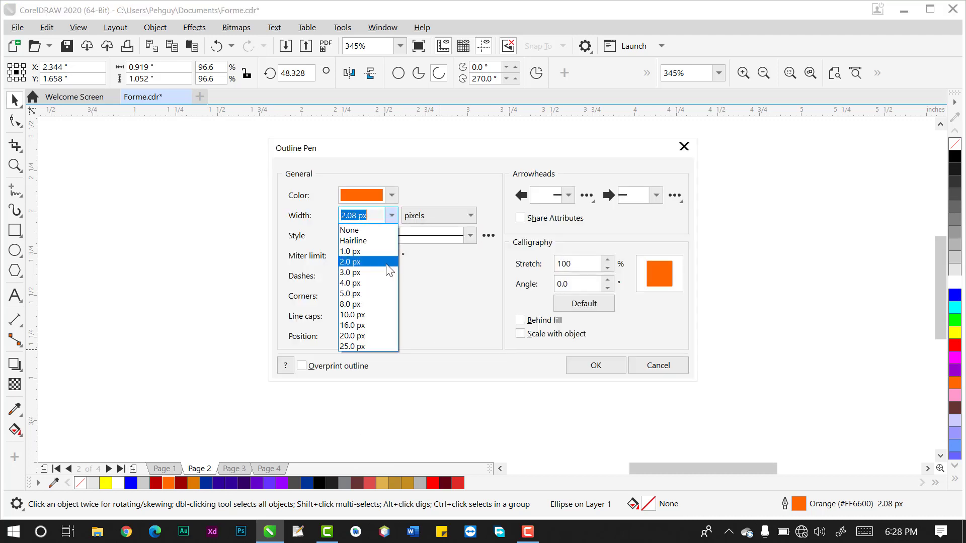
left_click(381, 290)
left_click_drag(421, 147, 622, 125)
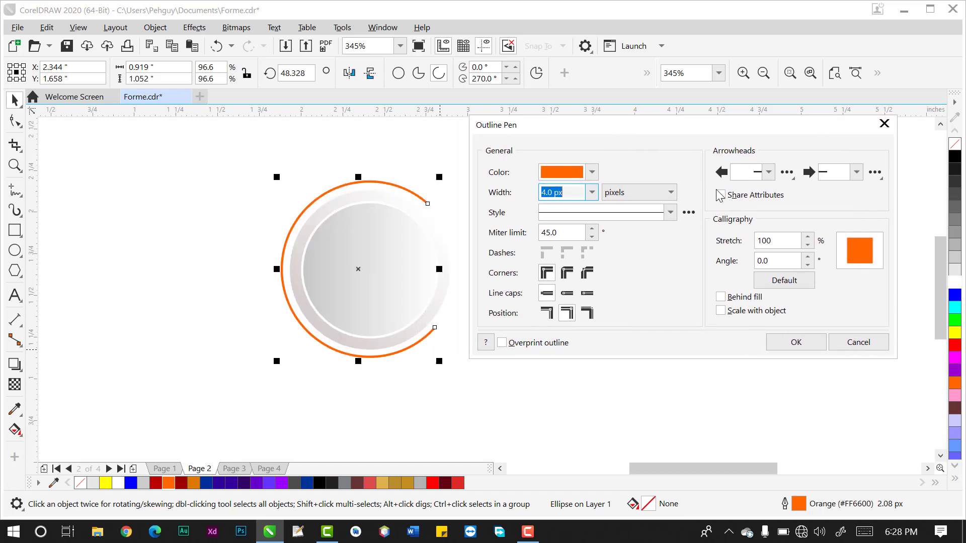
left_click(802, 338)
left_click(737, 317)
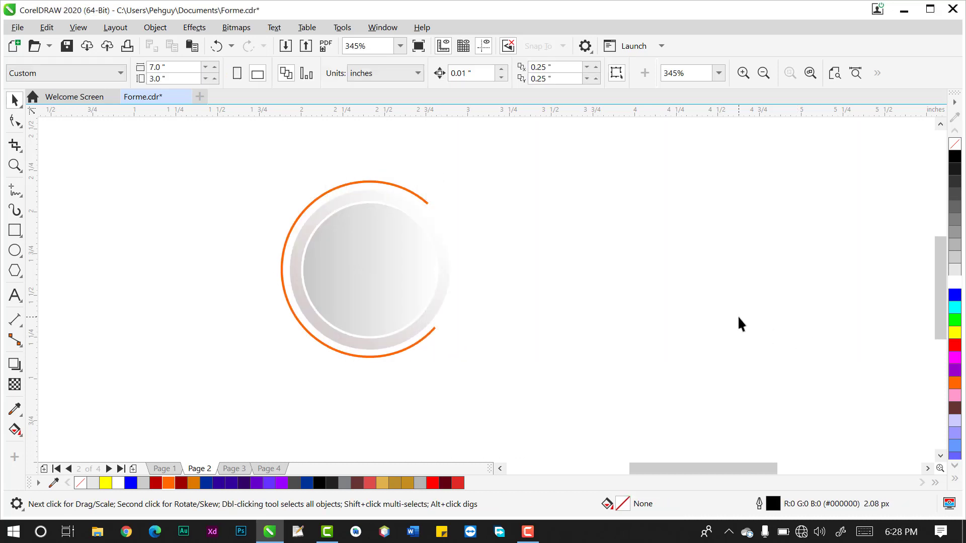
- Add the artistic text "Option" in the empty area to the left of the circle
left_click(14, 295)
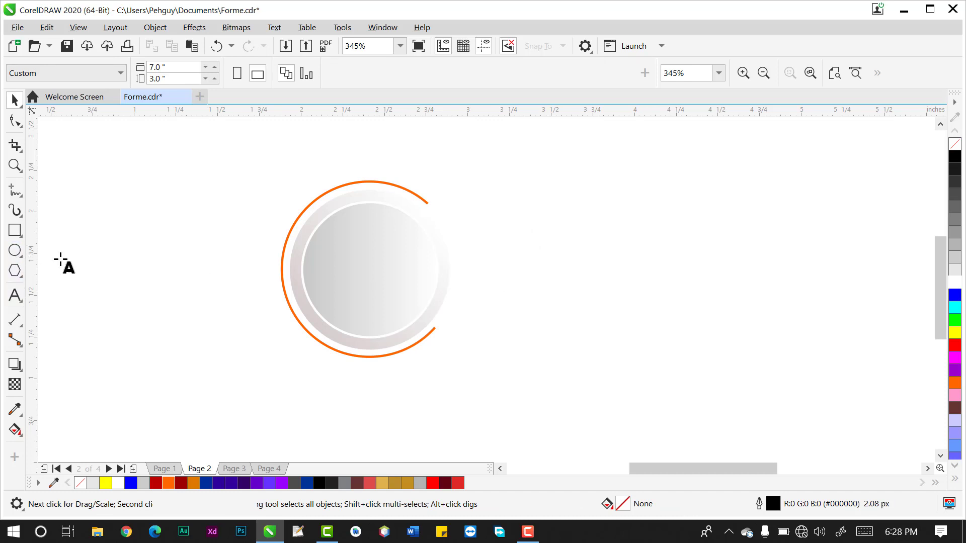
left_click(77, 250)
type("Opion")
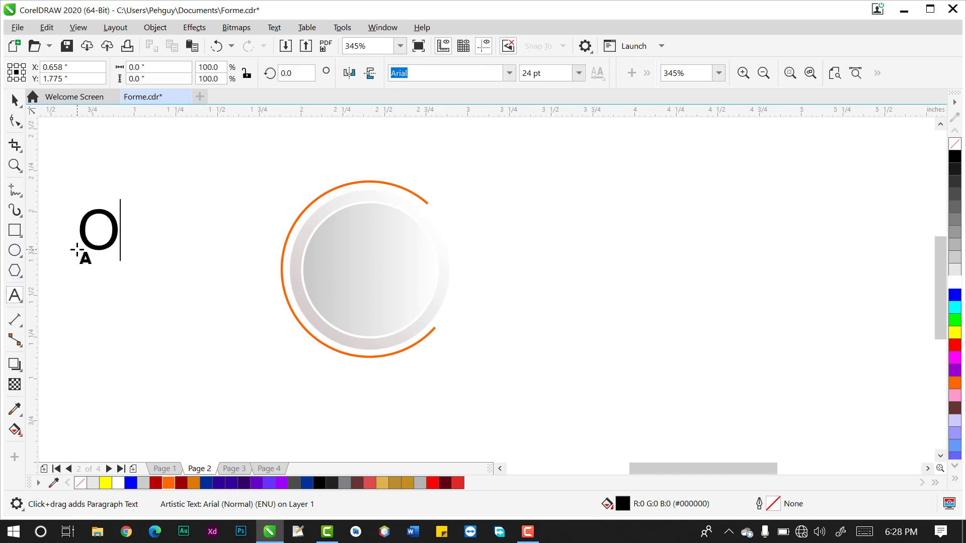
key("BackSpace")
key("BackSpace")
key("BackSpace")
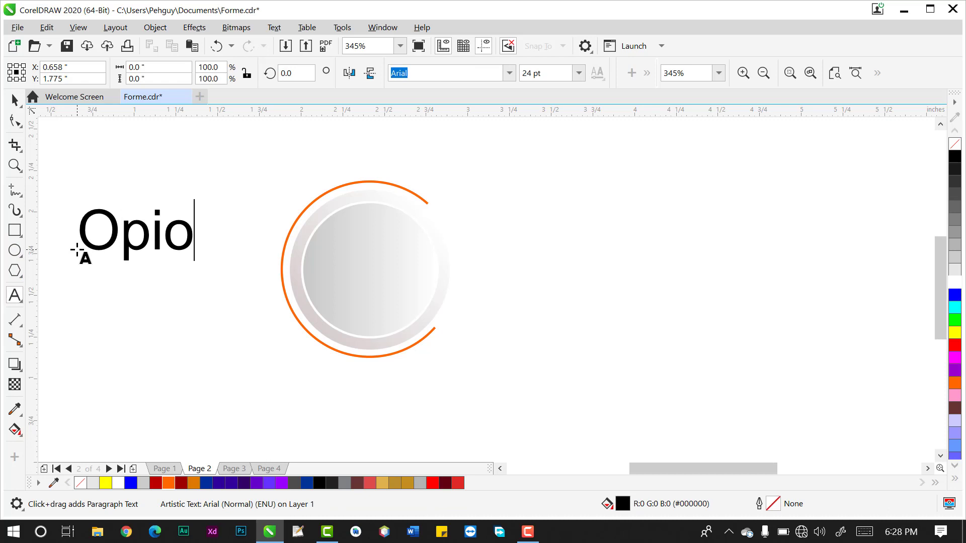
type("tiio")
key("BackSpace")
key("BackSpace")
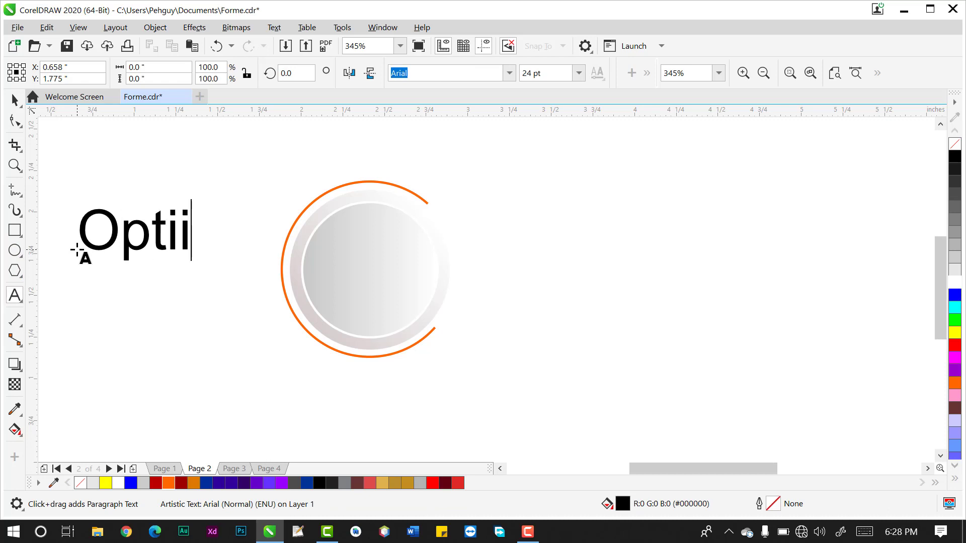
type("on")
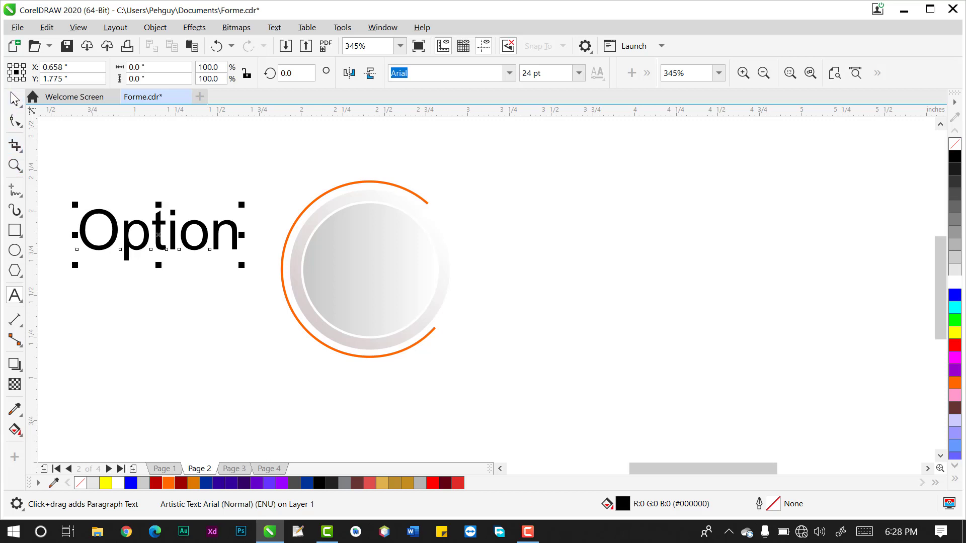
- Color the "Option" text orange (#FF6600) and place it at about 12.6 pt in the upper half of the inner circle
left_click(14, 99)
left_click(168, 483)
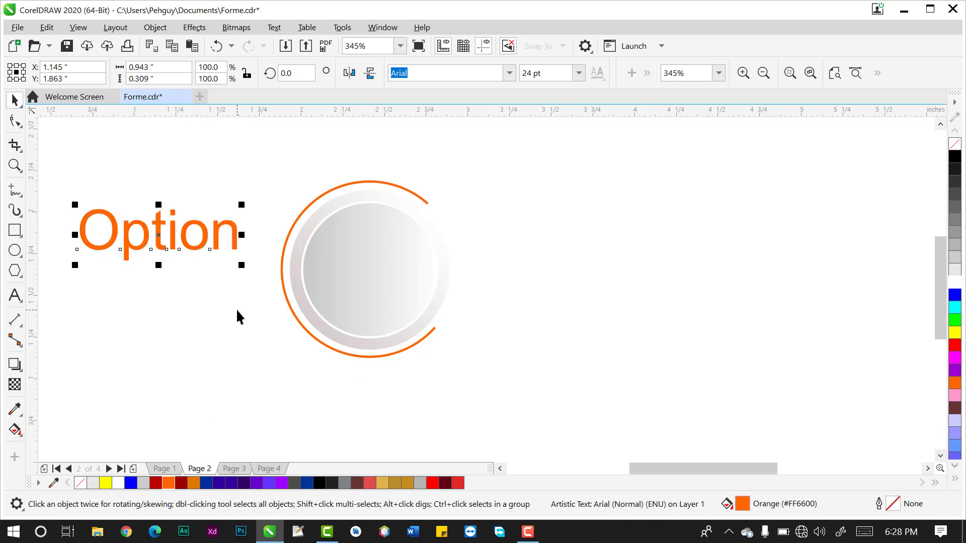
left_click_drag(238, 205, 388, 243)
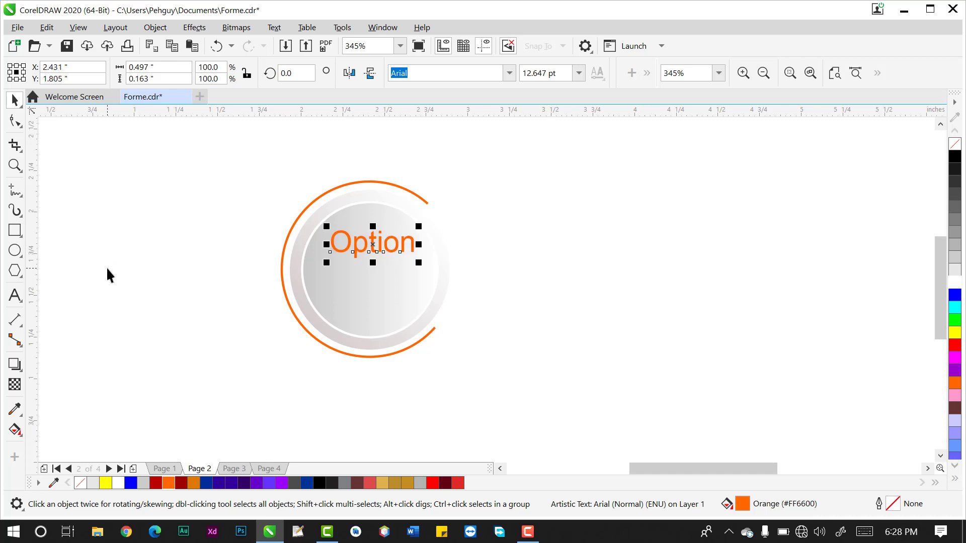
- Add the text "01" at 24 pt and place it below "Option" inside the inner circle
left_click(14, 296)
left_click(151, 319)
type("01")
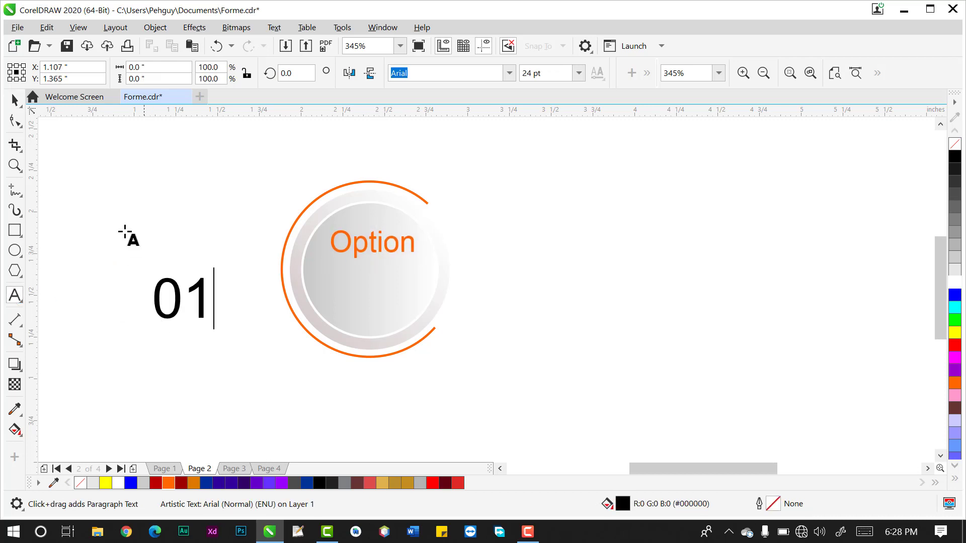
key("Escape")
left_click(15, 100)
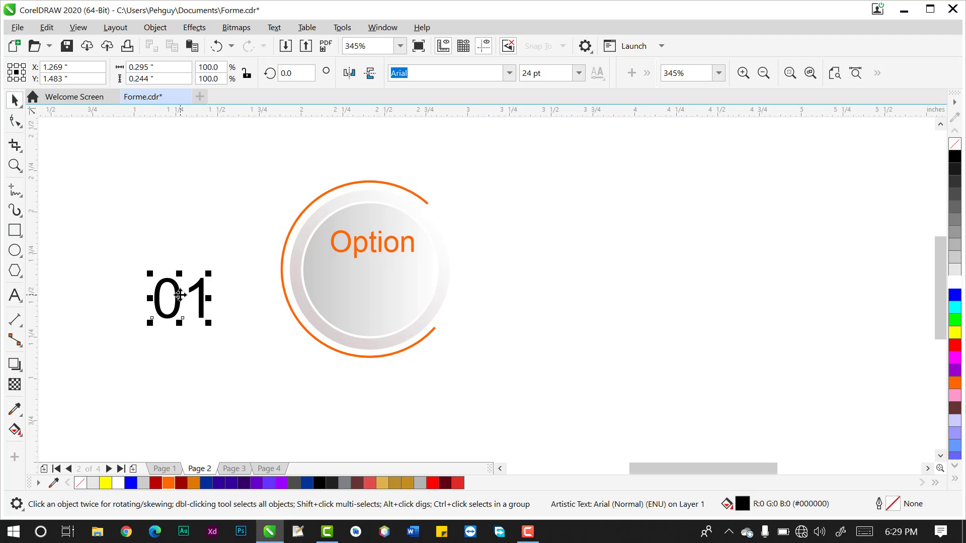
left_click_drag(180, 296, 368, 294)
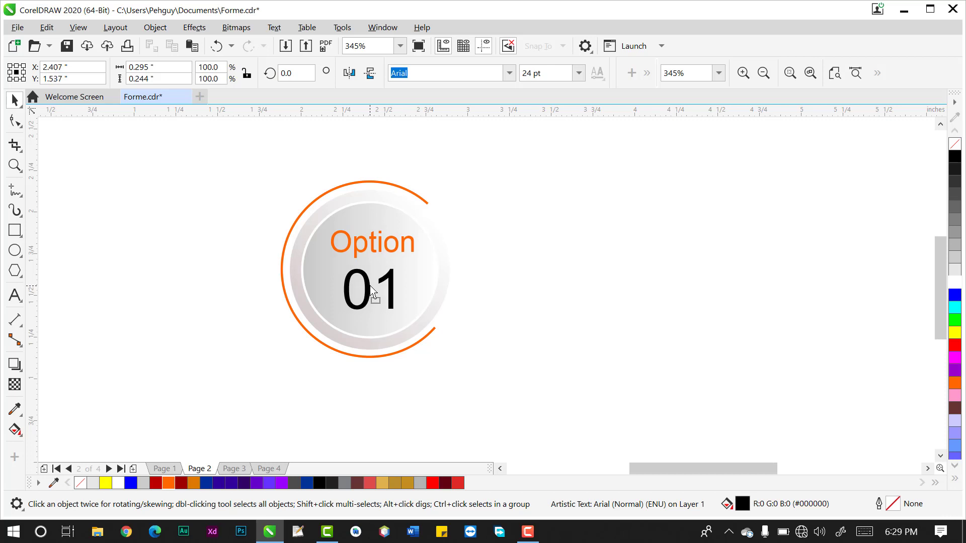
- Nudge the "Option" text slightly left so it sits centered above "01" in the circle
left_click(371, 249)
double_click(372, 247)
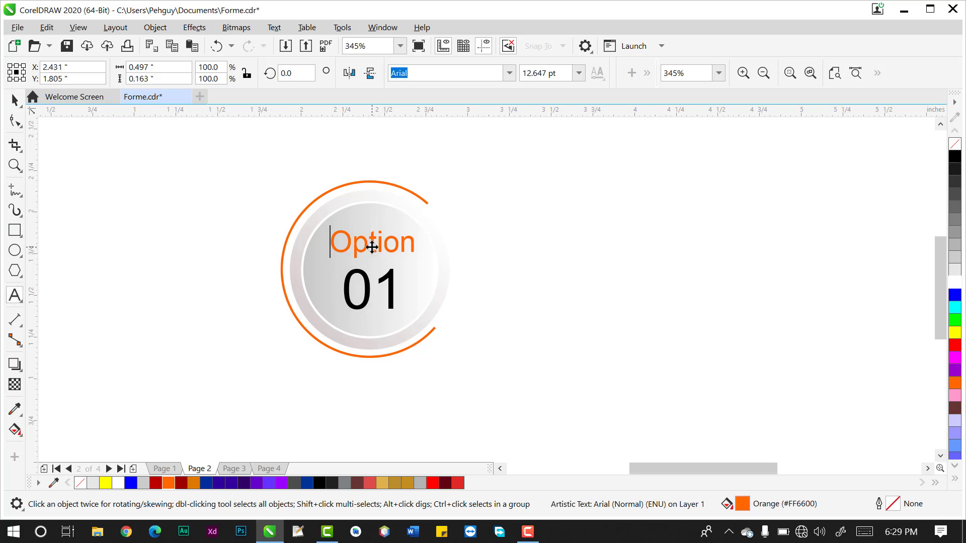
left_click(14, 101)
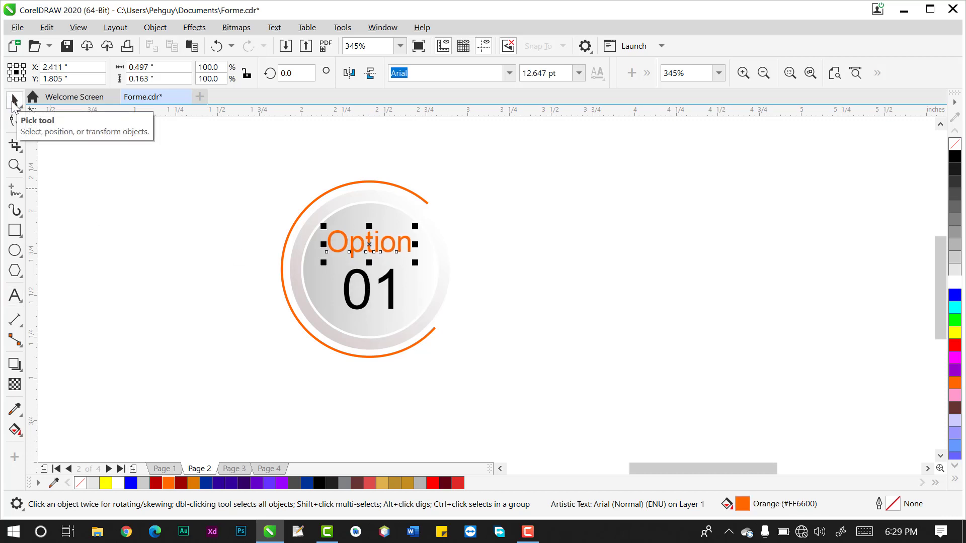
left_click(83, 222)
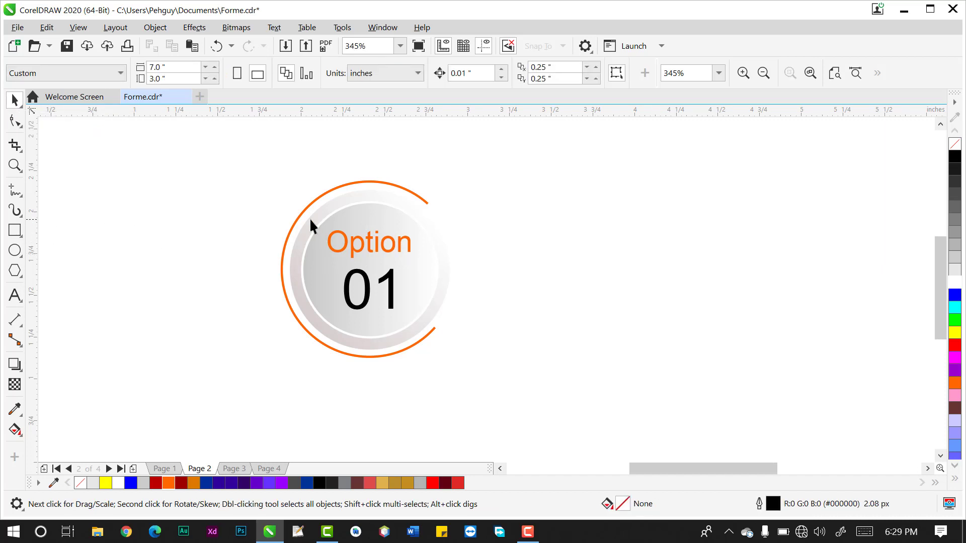
- Draw a rectangle about 2.3 by 0.79 inches extending right from the middle of the circle
left_click(15, 231)
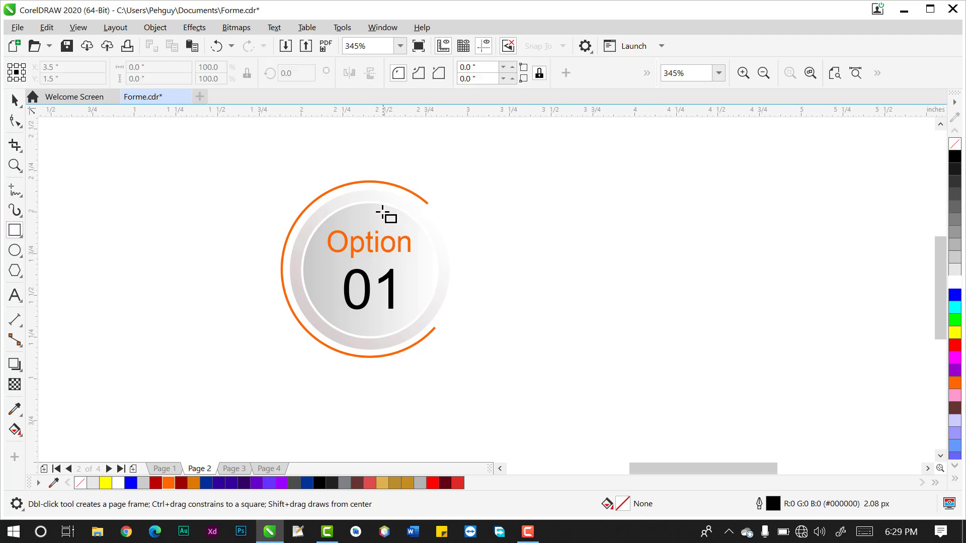
left_click_drag(372, 203, 756, 336)
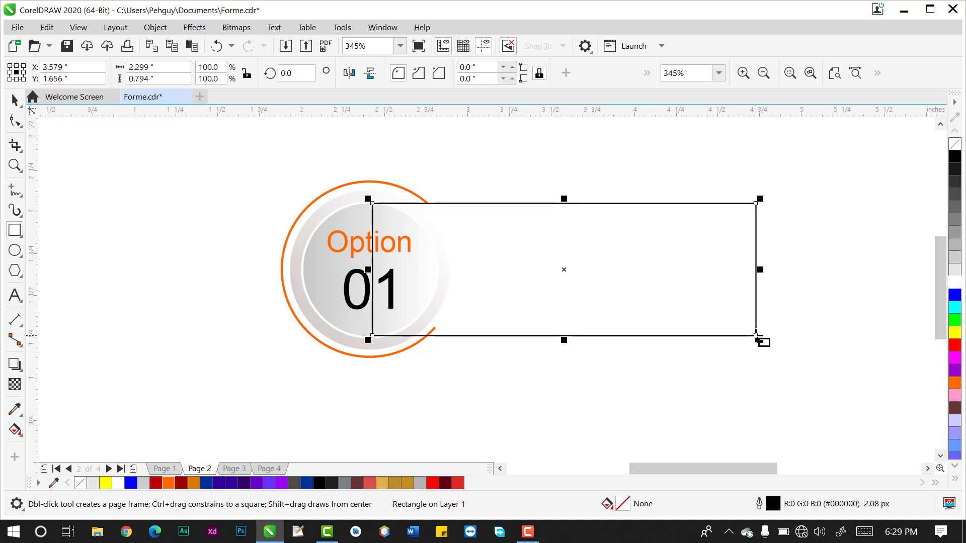
left_click(15, 100)
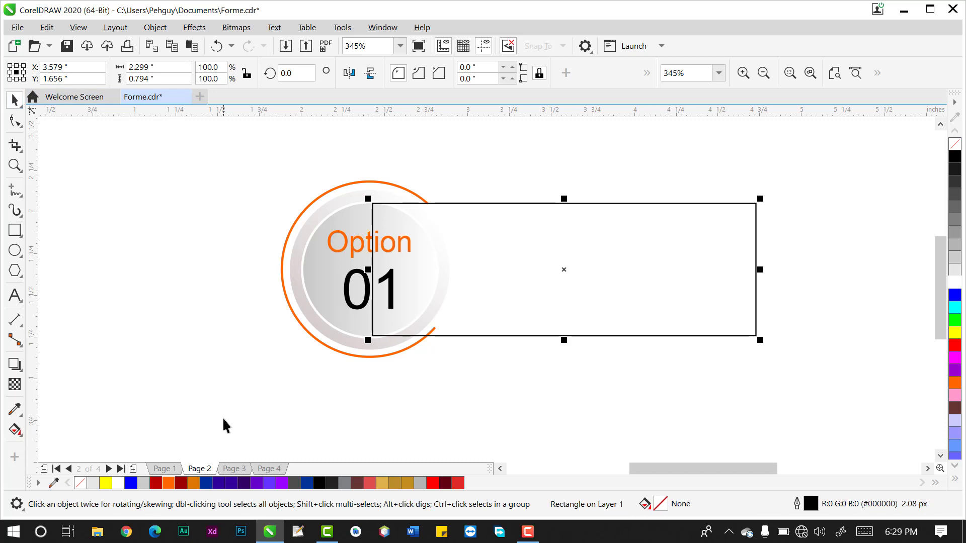
- Give the rectangle a Deep Purple (#330066) fill and a matching outline color
left_click(243, 483)
left_click(243, 483)
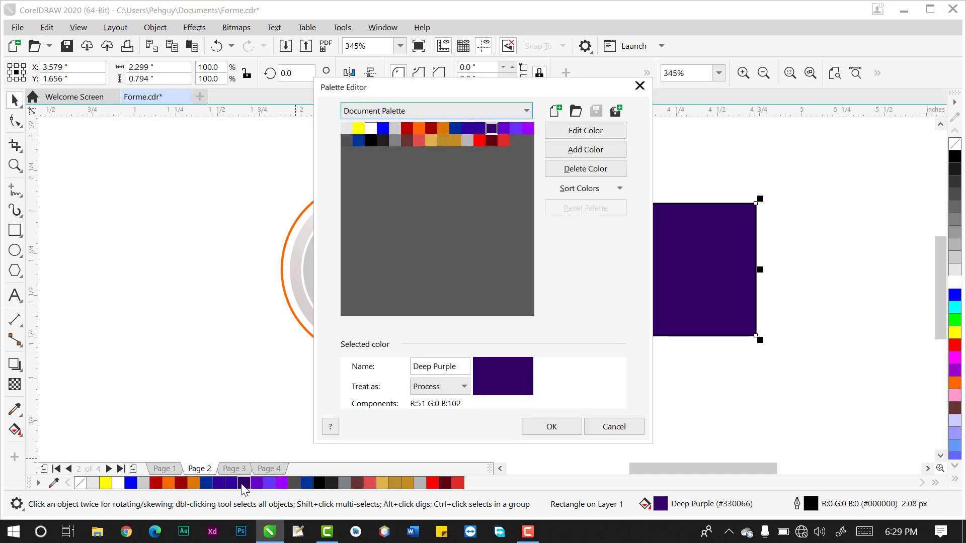
left_click(613, 427)
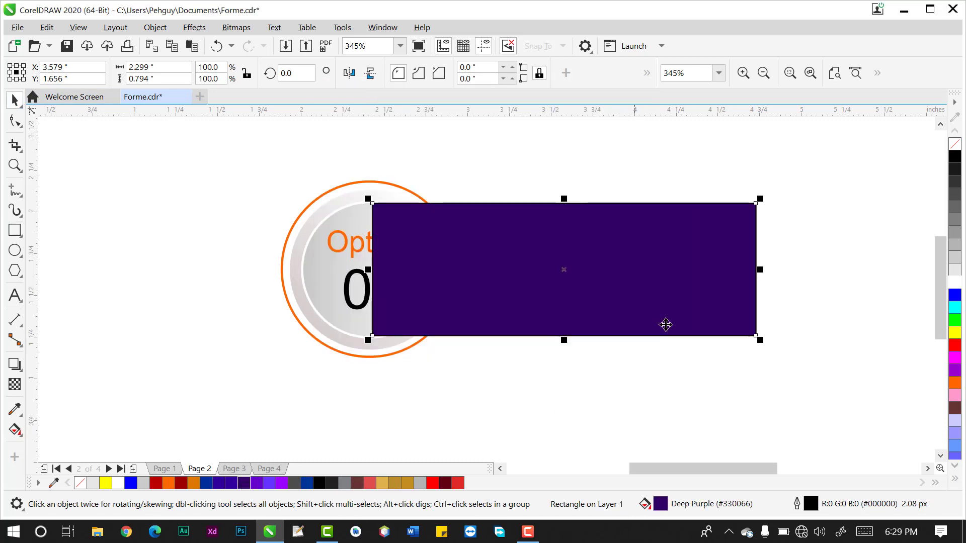
right_click(243, 484)
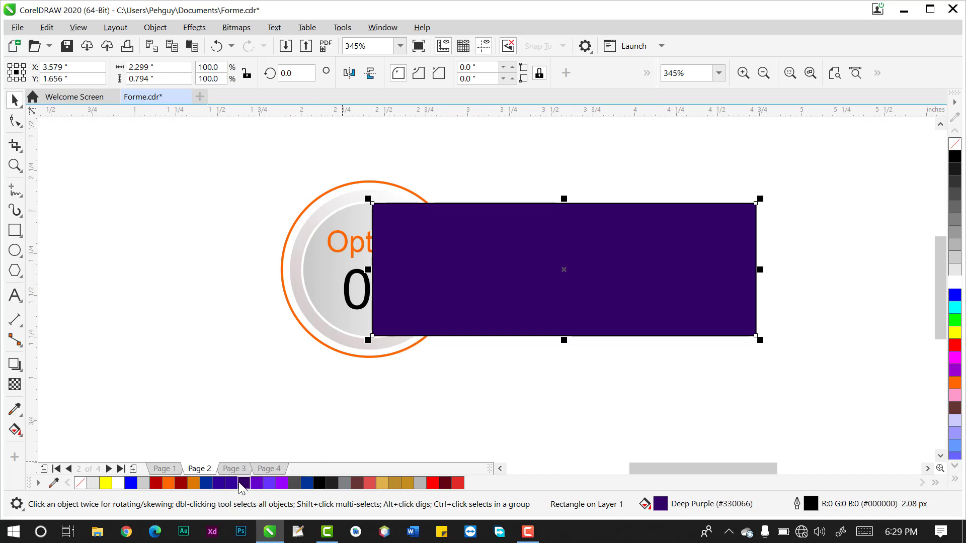
left_click(287, 375)
left_click(572, 306)
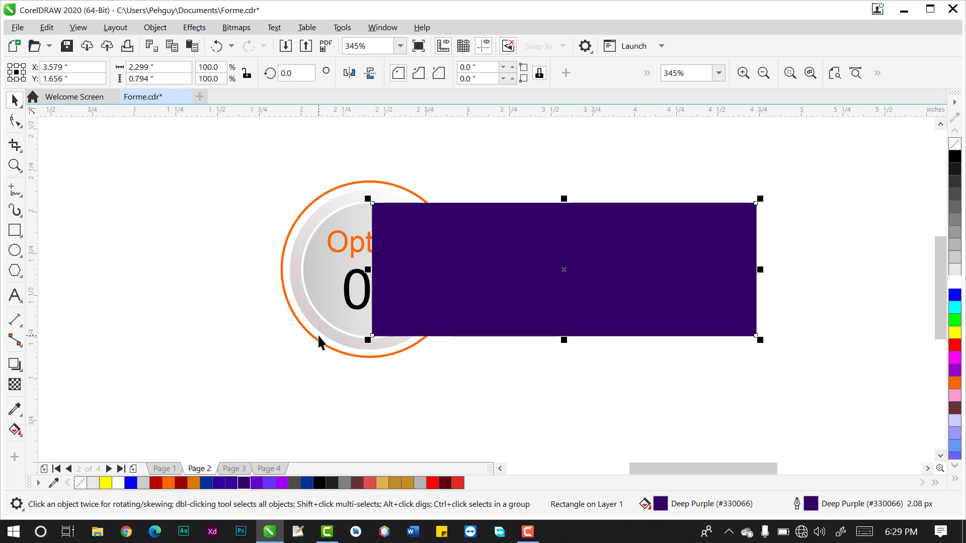
- Send the purple rectangle behind all the gradient circles
key("shift+Page_Down")
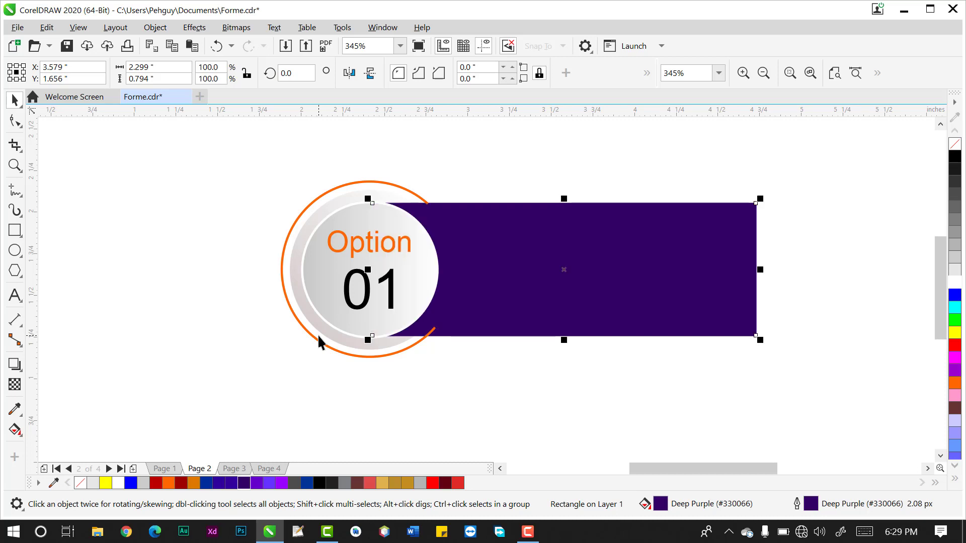
key("ctrl+Page_Down")
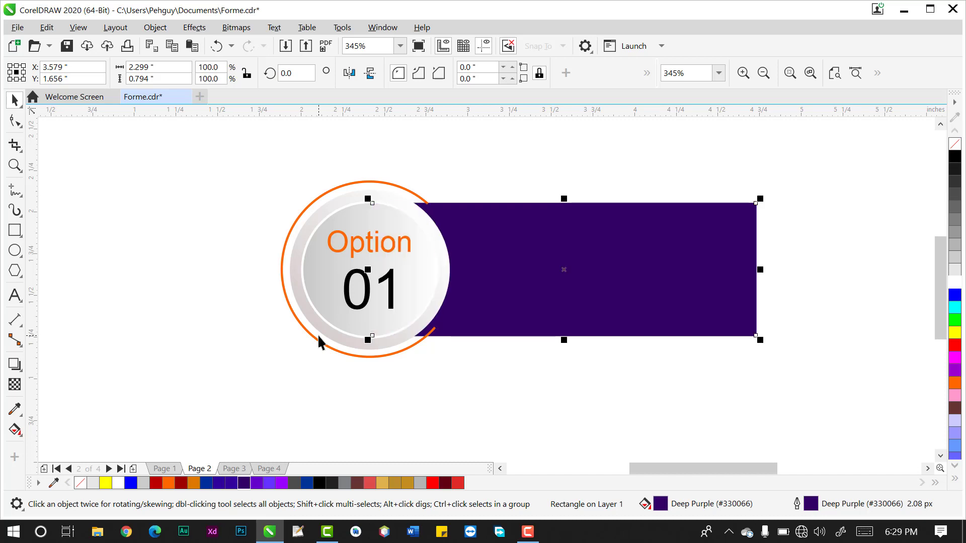
left_click(482, 217)
left_click(472, 178)
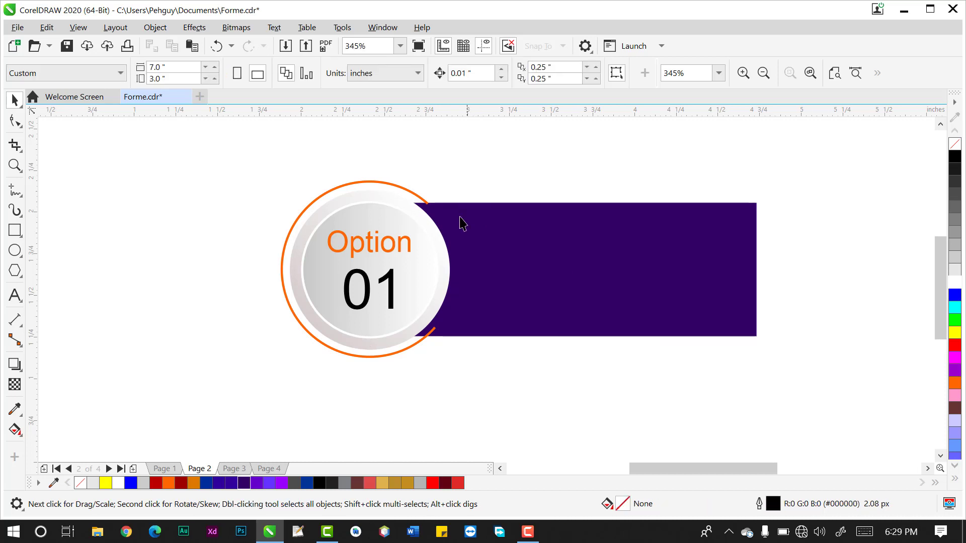
- Try to shorten the orange arc by converting it to curves and moving its upper end node, and undo both changes
left_click(423, 206)
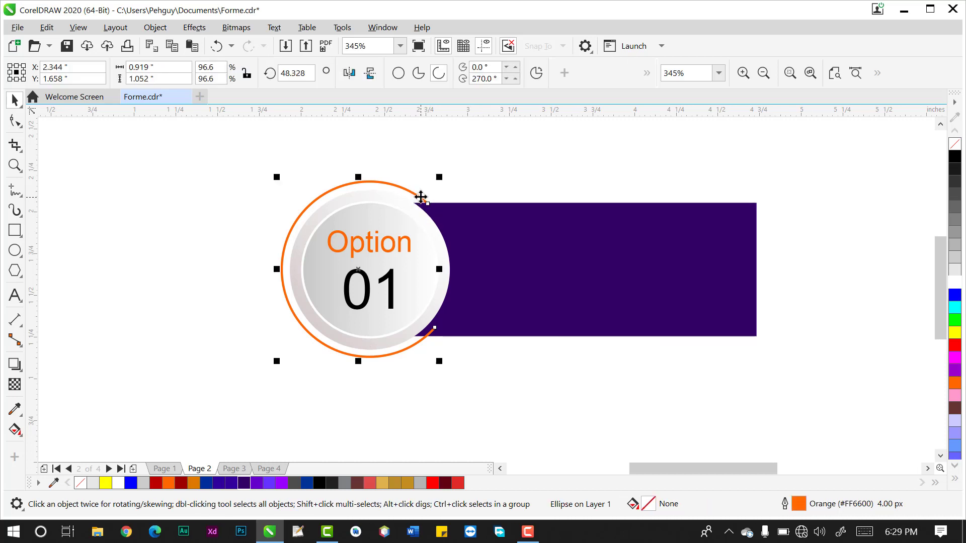
left_click(484, 186)
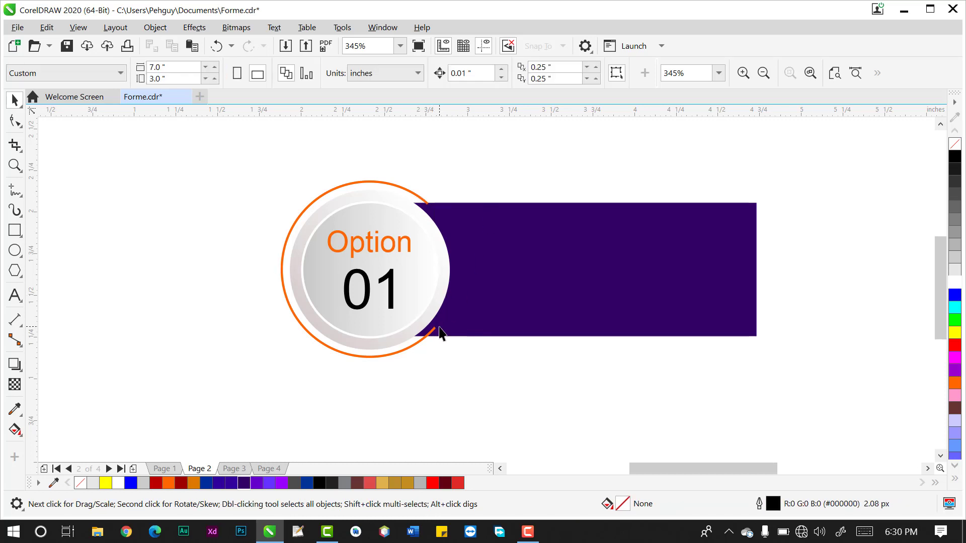
left_click(414, 197)
left_click(415, 195)
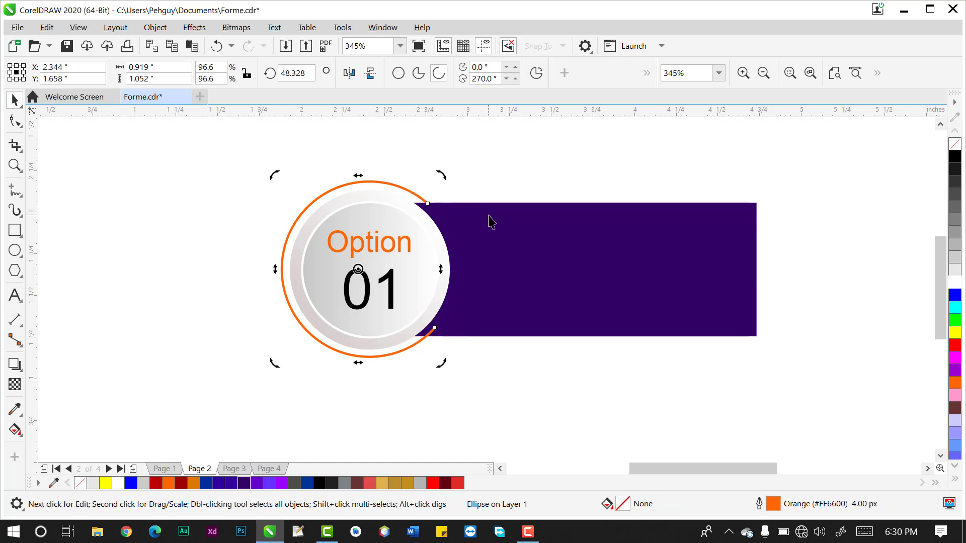
right_click(416, 196)
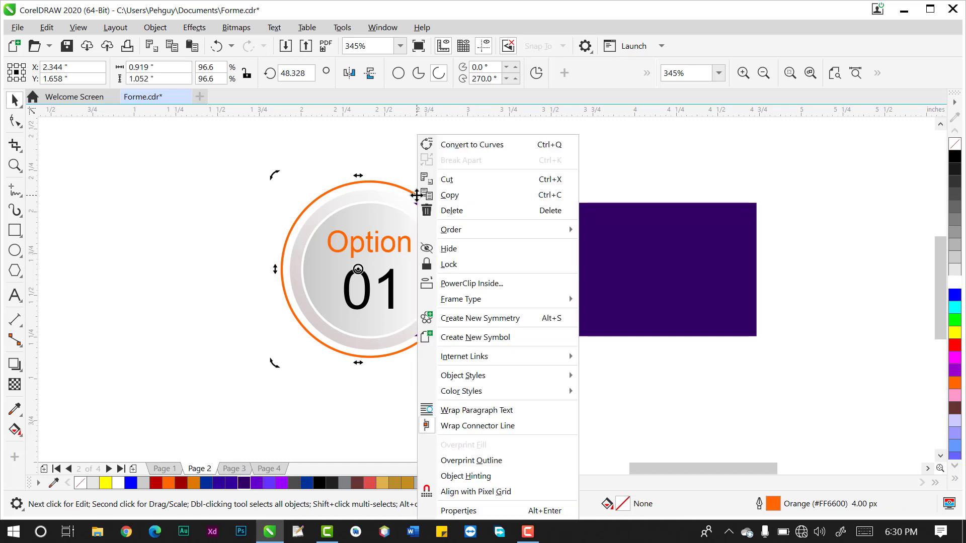
left_click(471, 144)
key("F10")
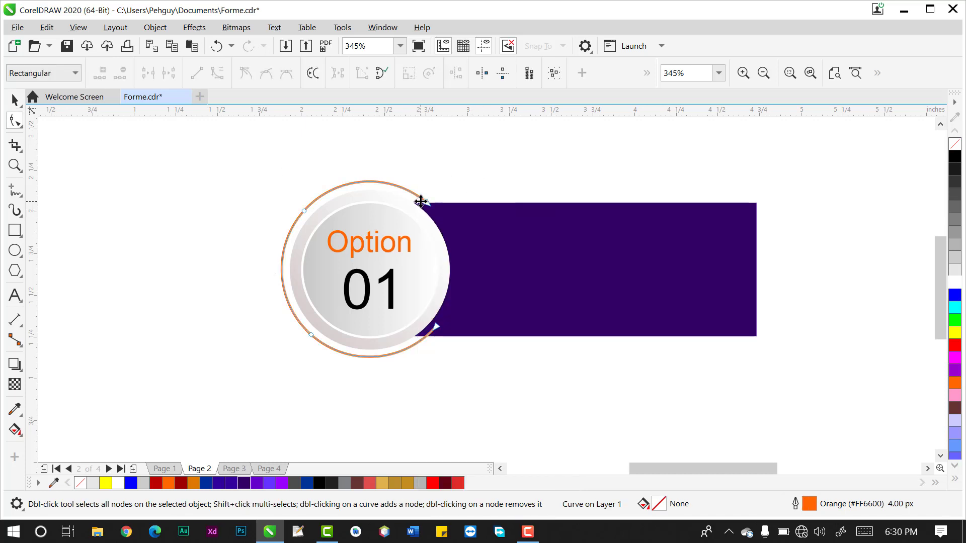
left_click_drag(436, 214, 408, 192)
key("ctrl+z")
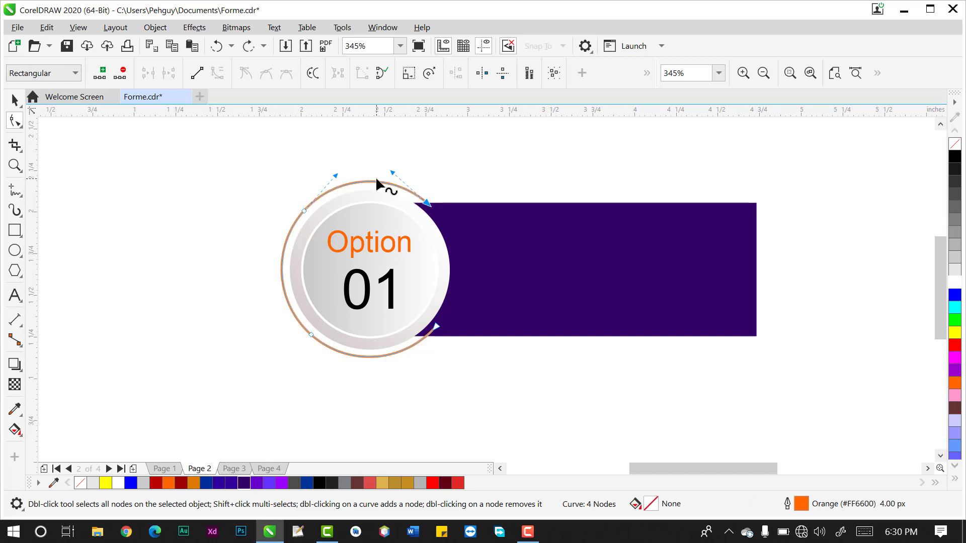
key("ctrl+z")
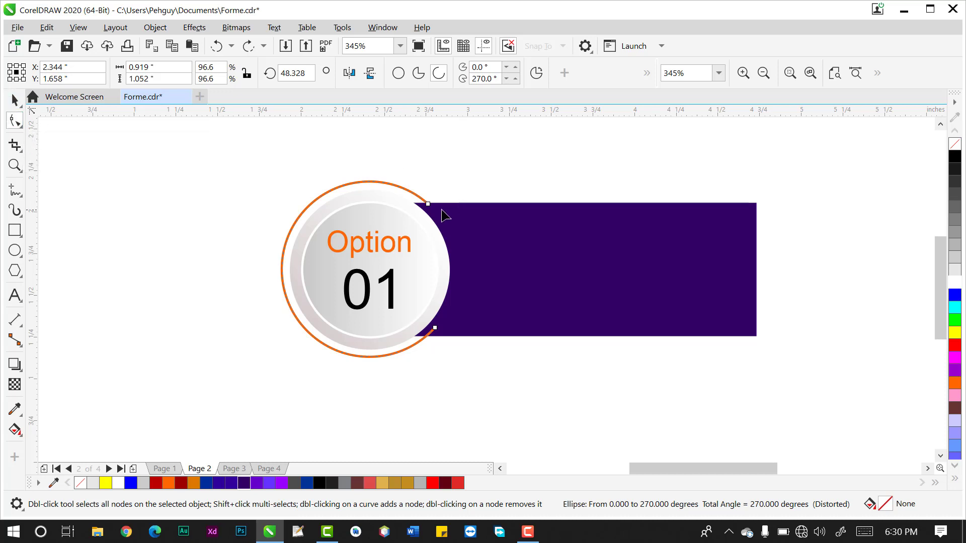
- Try to adjust the upper end of the unconverted orange arc by moving its end node, and undo it
left_click_drag(427, 204, 409, 197)
key("ctrl+z")
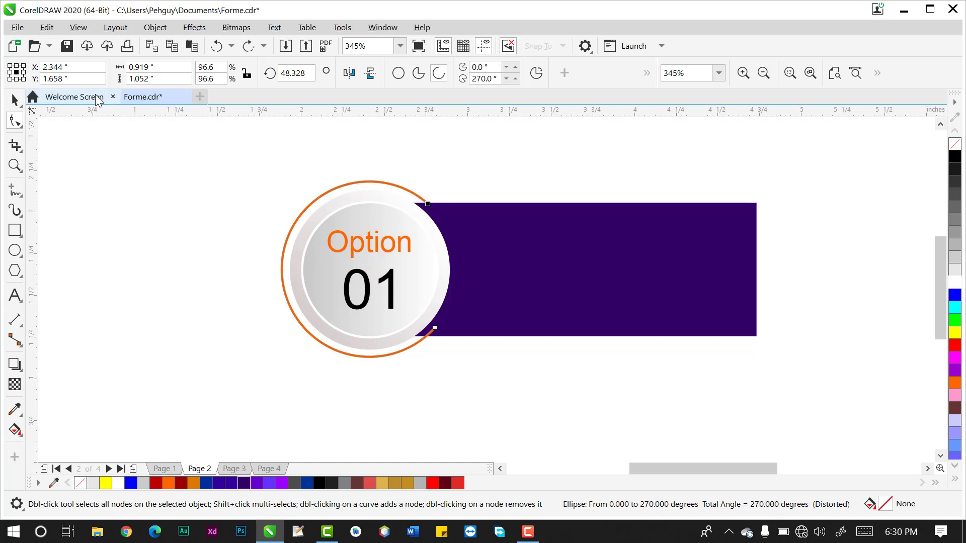
left_click(15, 100)
left_click(404, 124)
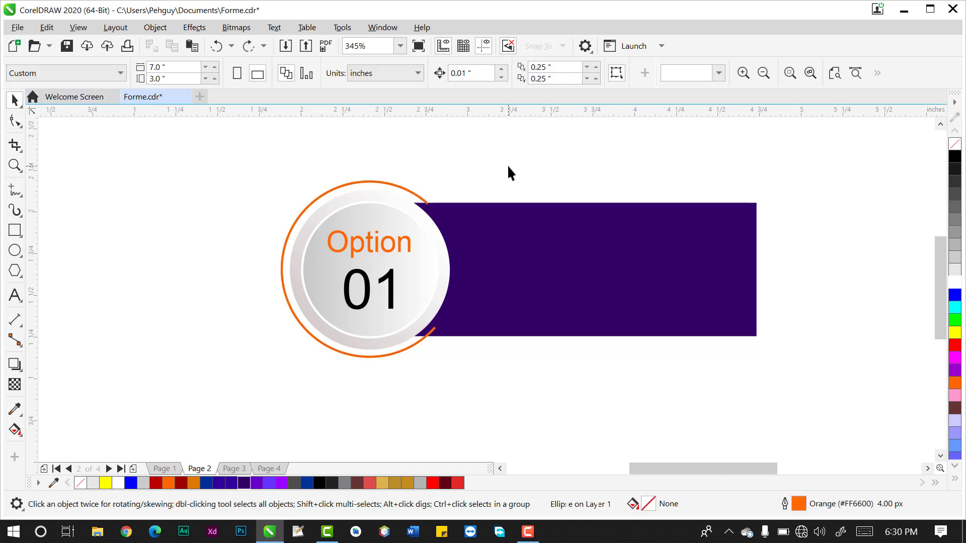
- Try to convert the orange arc to curves and move its upper end node inward, and undo the node move
left_click(407, 190)
left_click(408, 191)
left_click(408, 192)
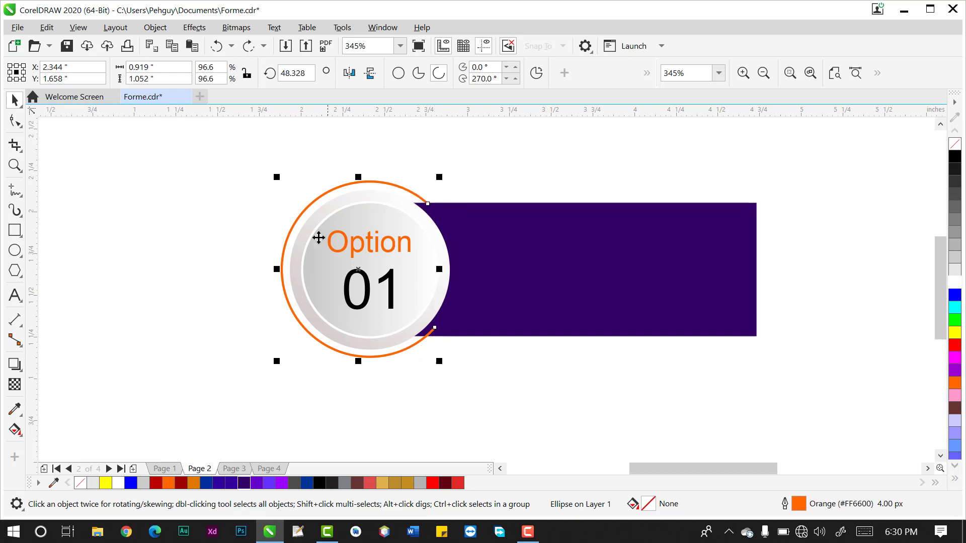
right_click(394, 182)
left_click(434, 146)
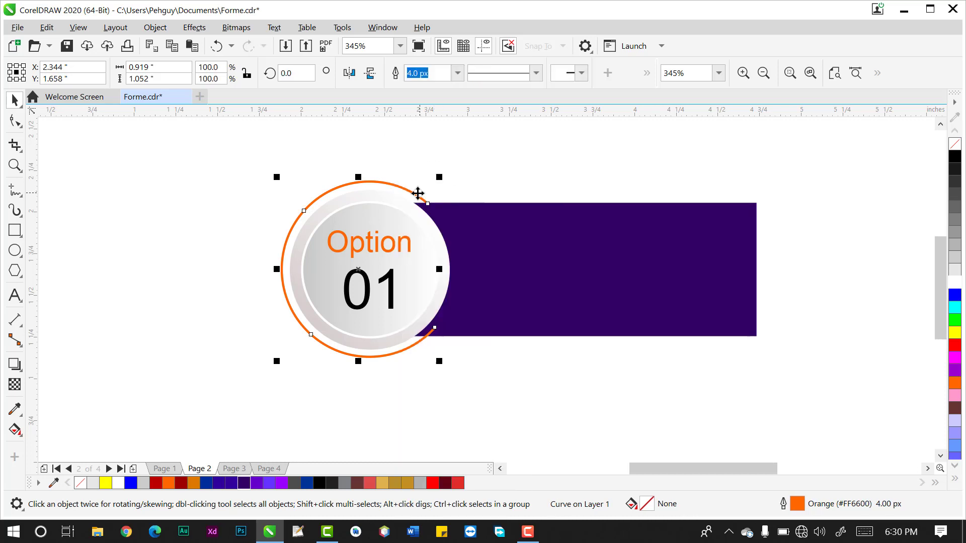
key("F10")
left_click_drag(427, 205, 375, 184)
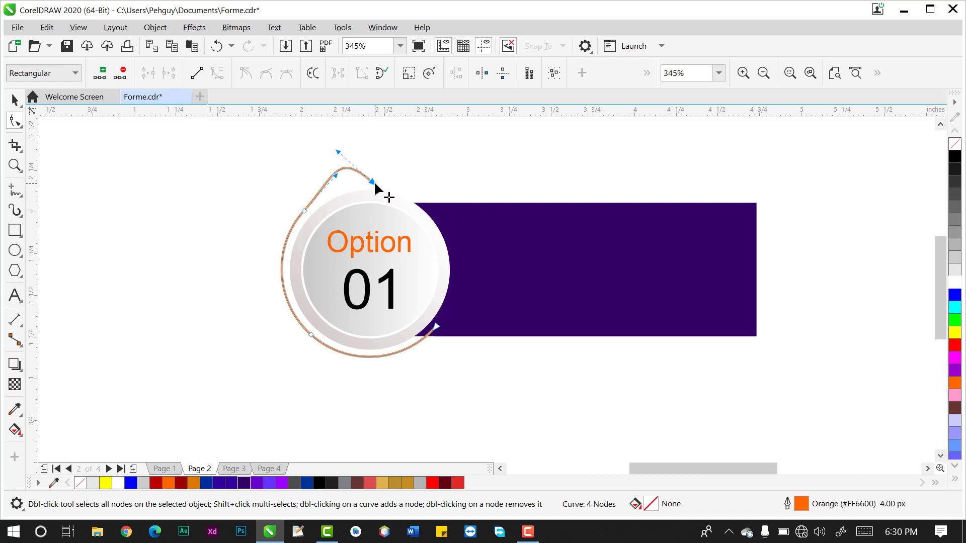
key("ctrl+z")
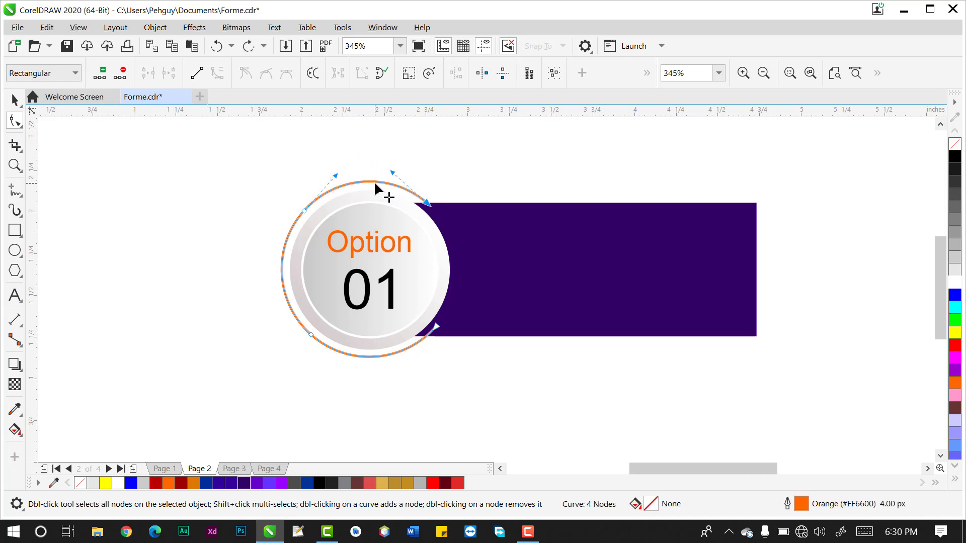
- Try to reshape the upper end of the converted orange arc again, and undo back to before the curve conversion
left_click(345, 144)
left_click(15, 99)
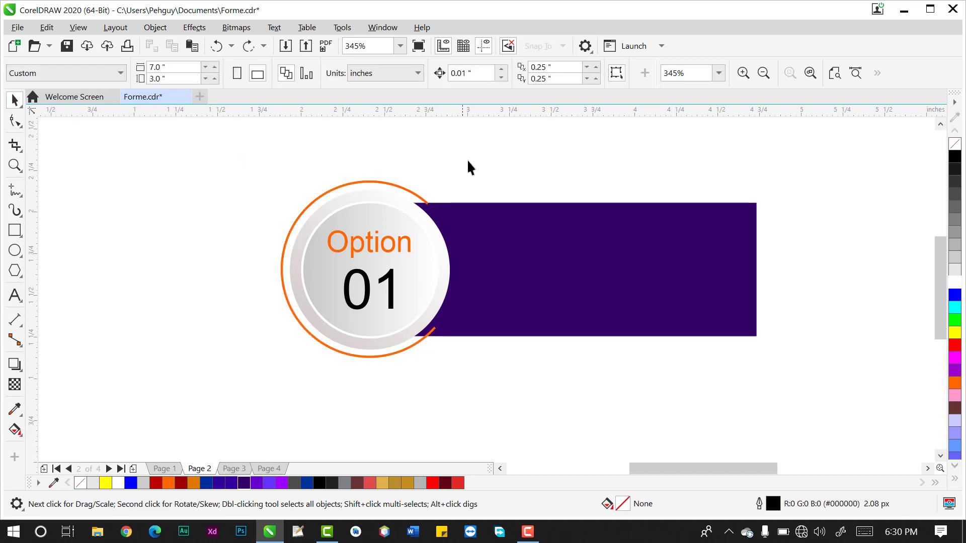
left_click(421, 198)
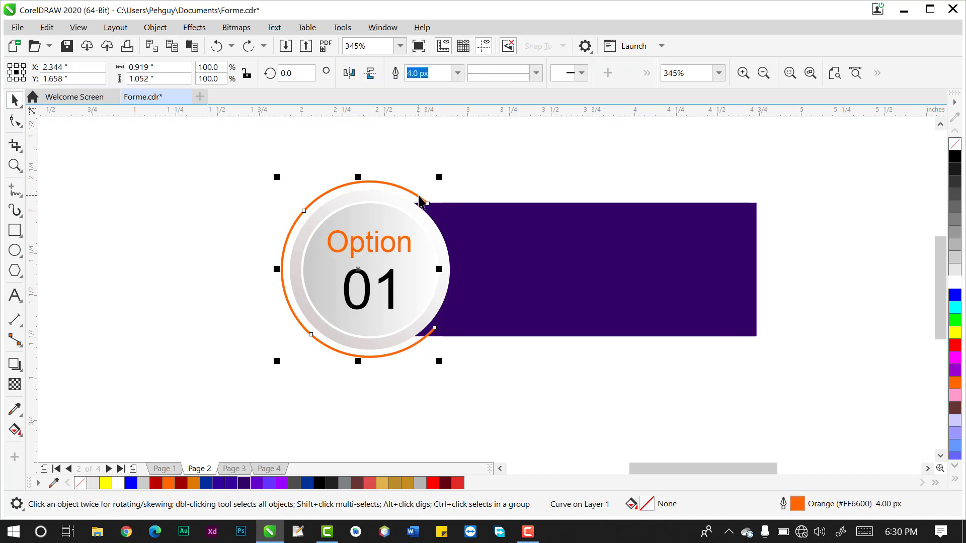
left_click(15, 123)
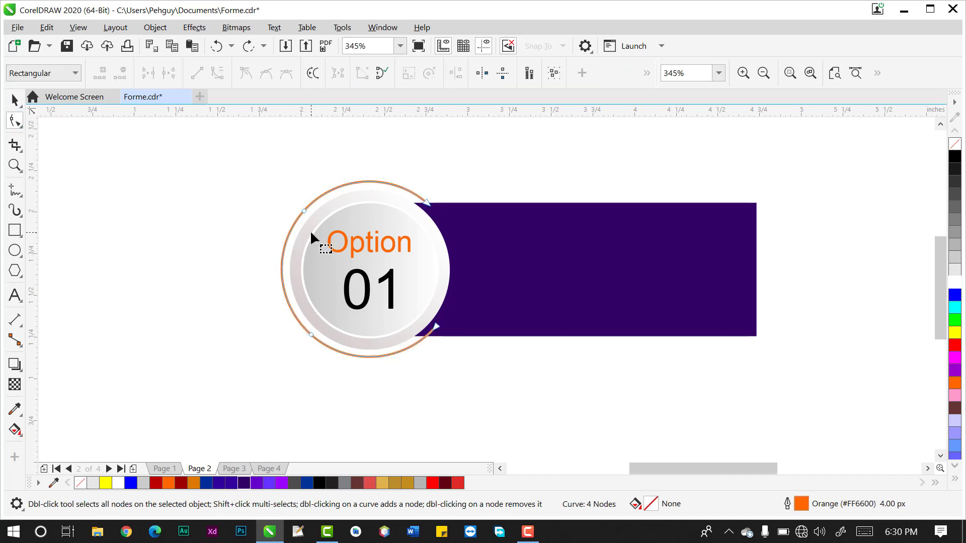
left_click_drag(425, 203, 413, 196)
key("ctrl+z")
key("ctrl+z")
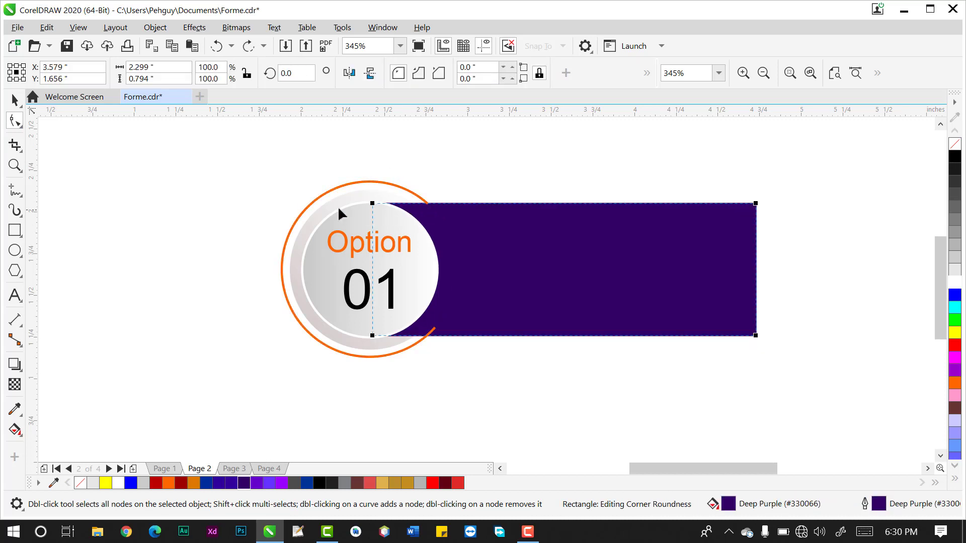
- Shorten the unconverted orange arc from both ends, to a start angle of about 25° and an end angle of about 247°
left_click(15, 100)
left_click(335, 182)
left_click(402, 189)
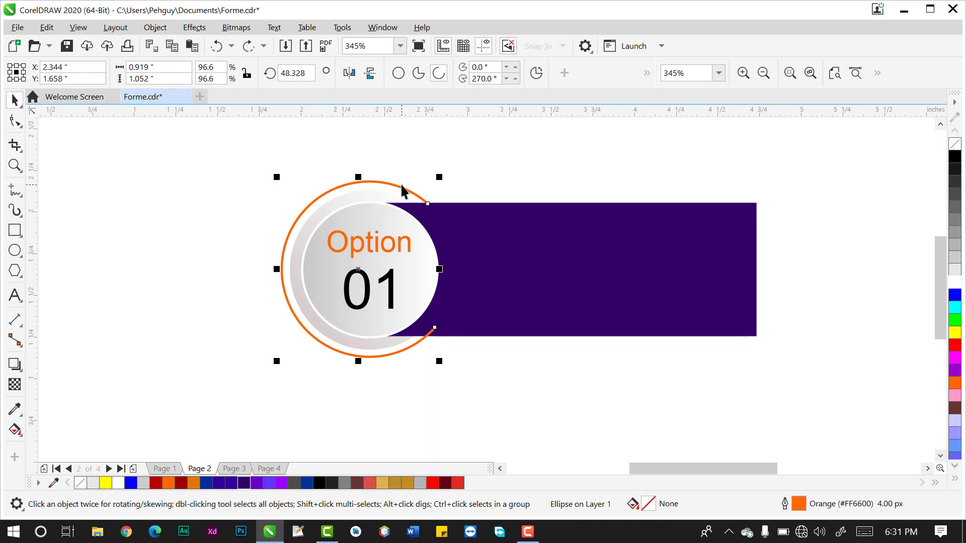
left_click(402, 189)
left_click(15, 122)
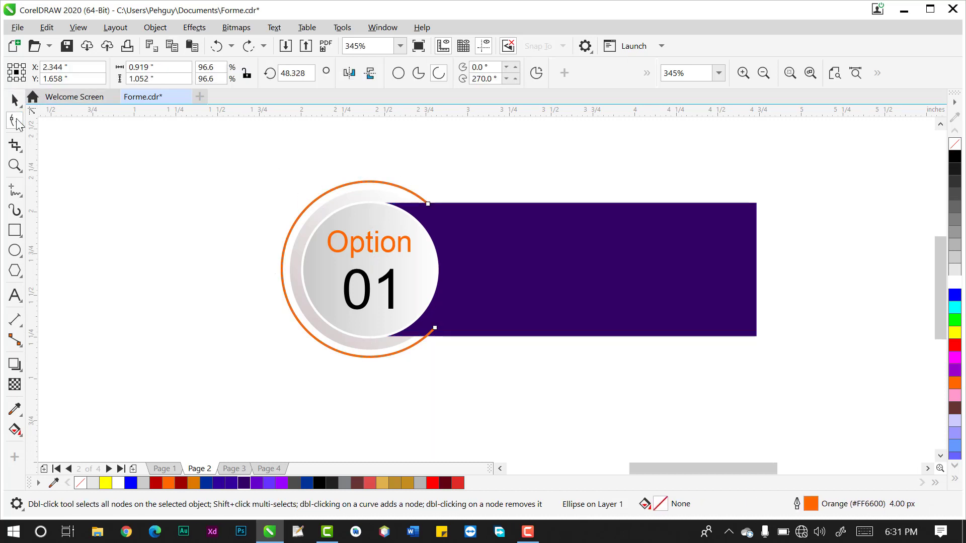
left_click_drag(428, 204, 394, 188)
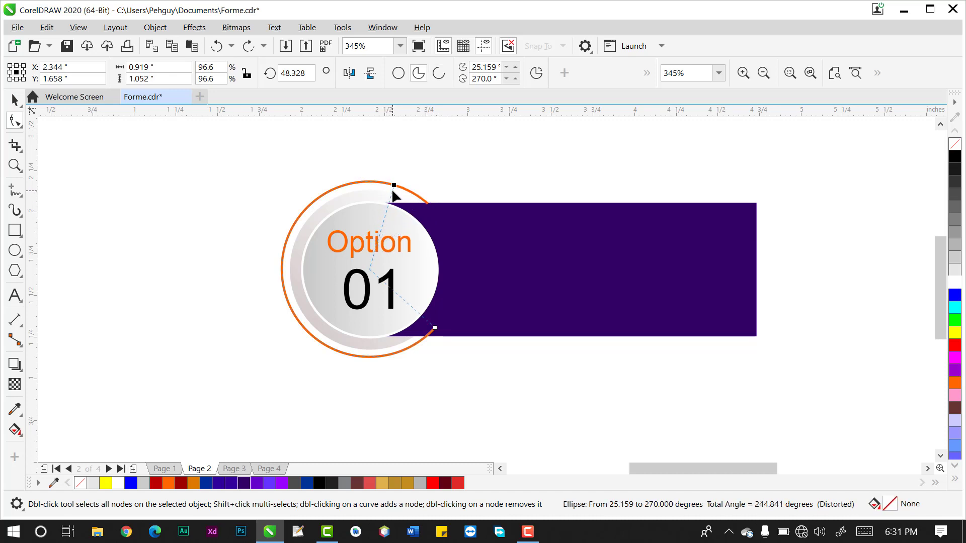
left_click_drag(435, 331, 407, 351)
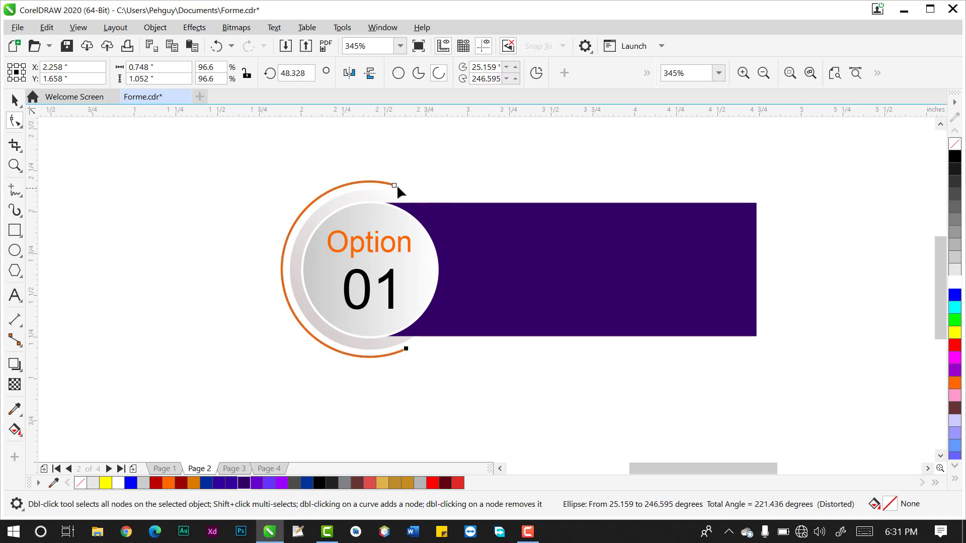
- Fine-tune the orange arc's ends to about 13.8° and 251.9°, keeping it an open arc rather than a pie
left_click_drag(394, 183, 404, 193)
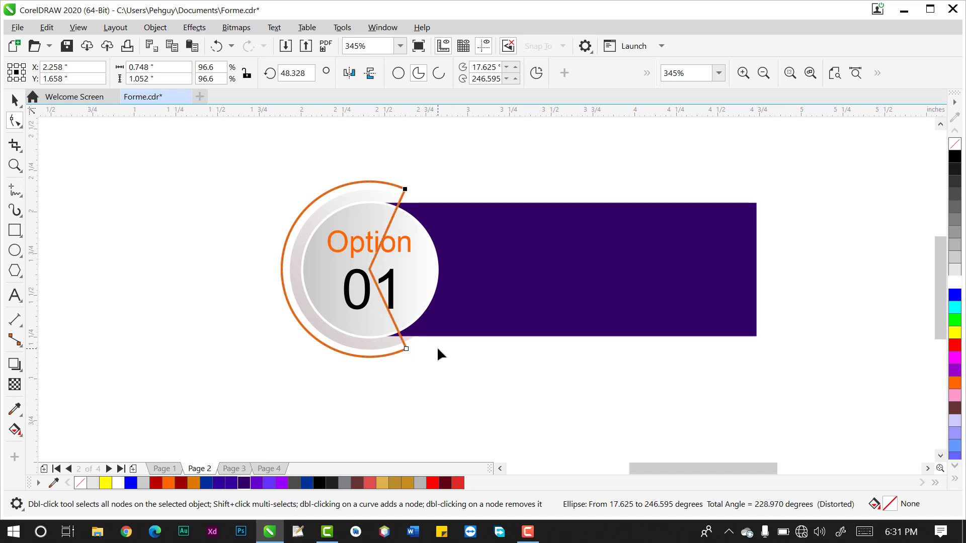
left_click_drag(406, 349, 409, 346)
left_click(439, 73)
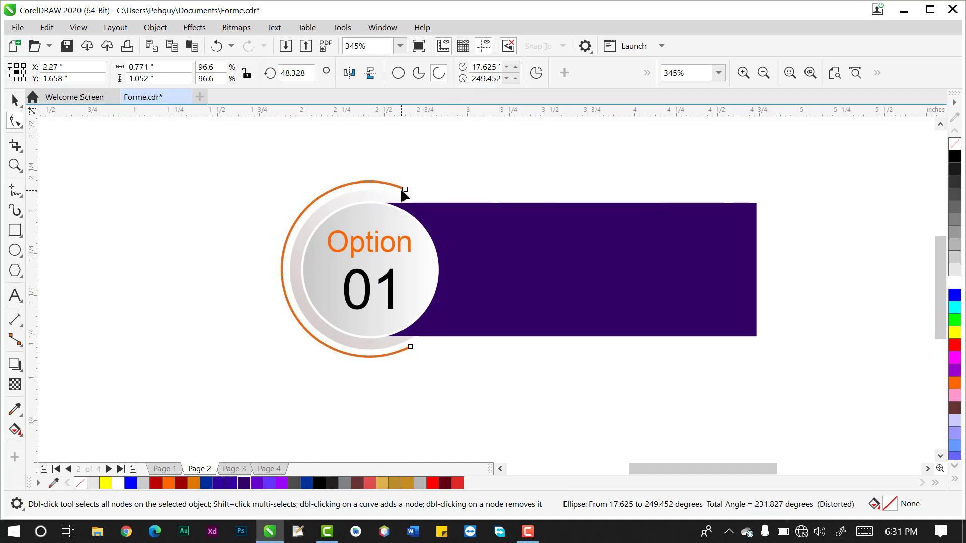
left_click_drag(402, 191, 409, 197)
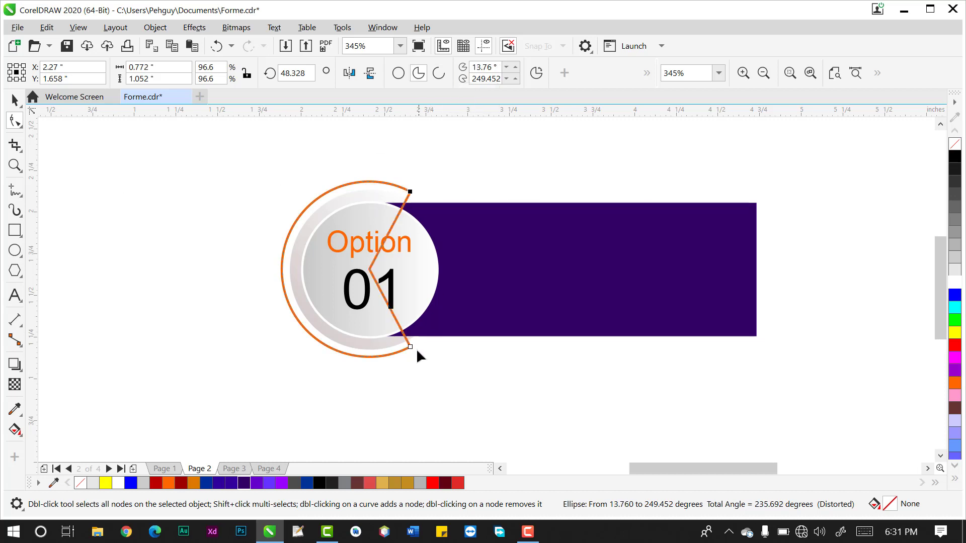
left_click_drag(411, 347, 412, 344)
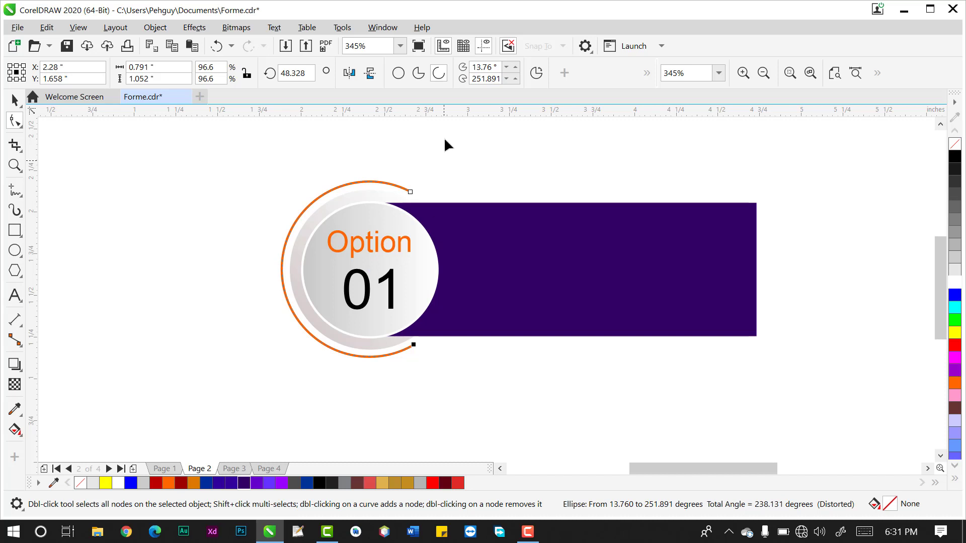
left_click(15, 100)
left_click(265, 161)
- Send the purple rectangle backward so that it lies behind the outer gradient circle
left_click(549, 313)
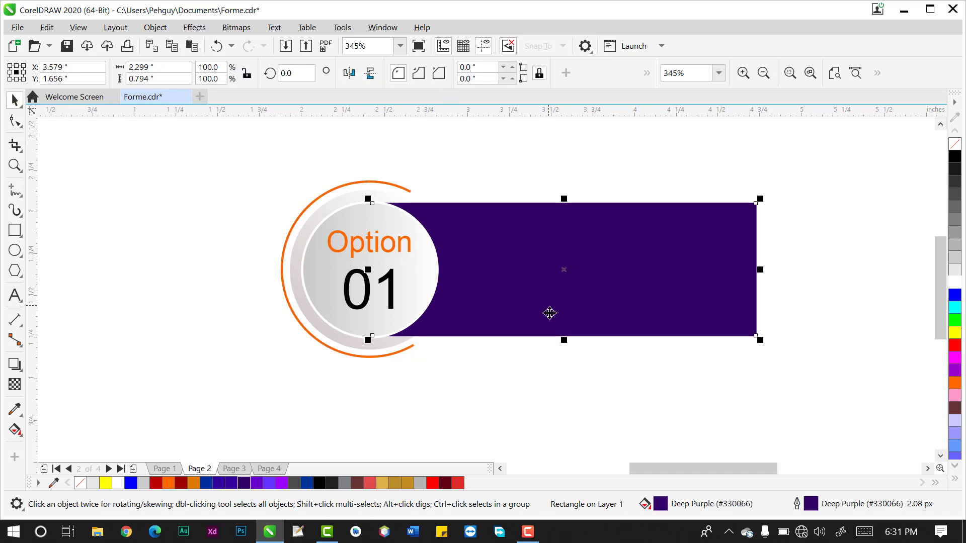
left_click(519, 384)
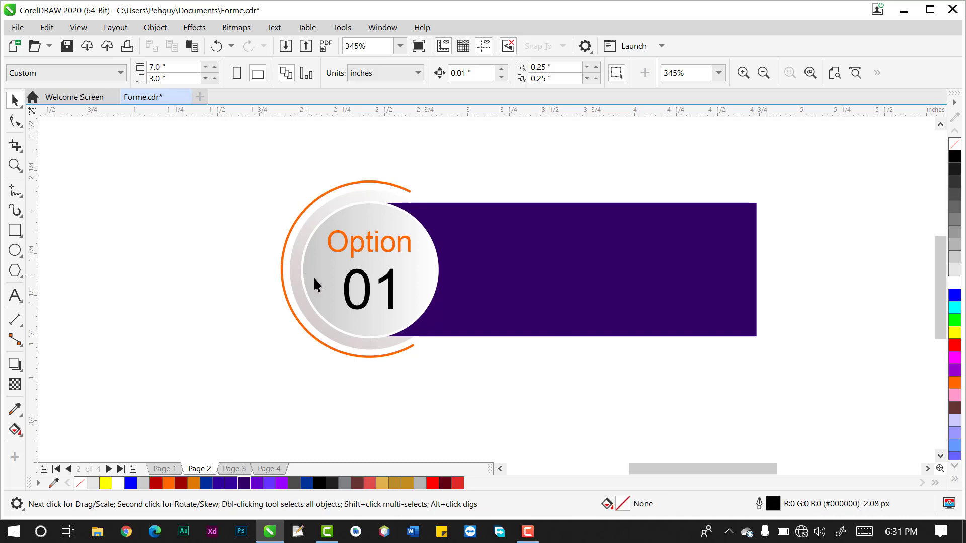
left_click(520, 276)
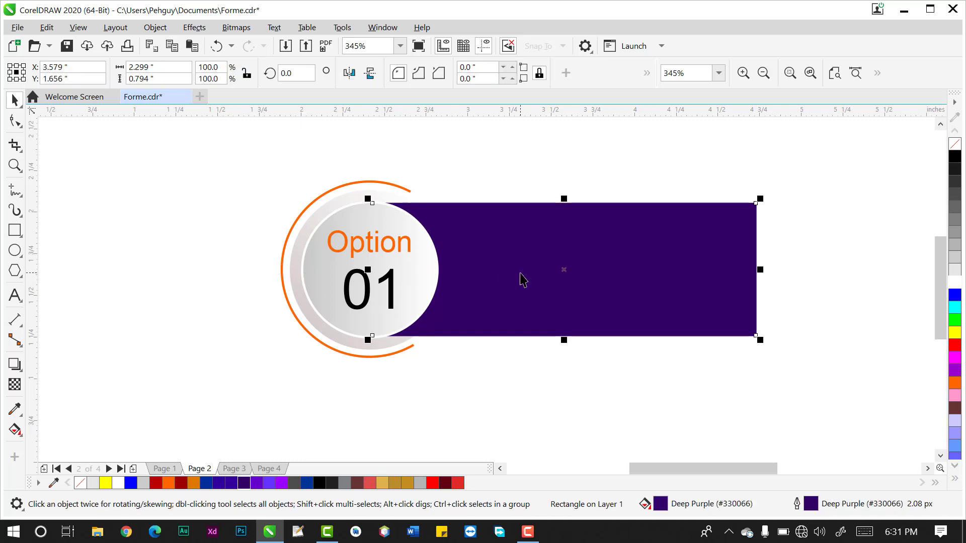
key("Escape")
left_click(570, 233)
key("ctrl+Page_Down")
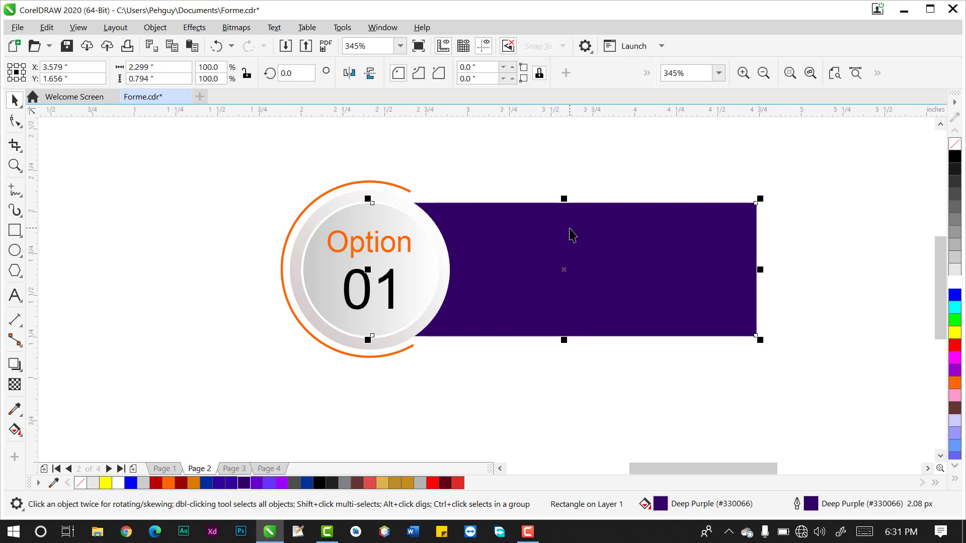
key("Escape")
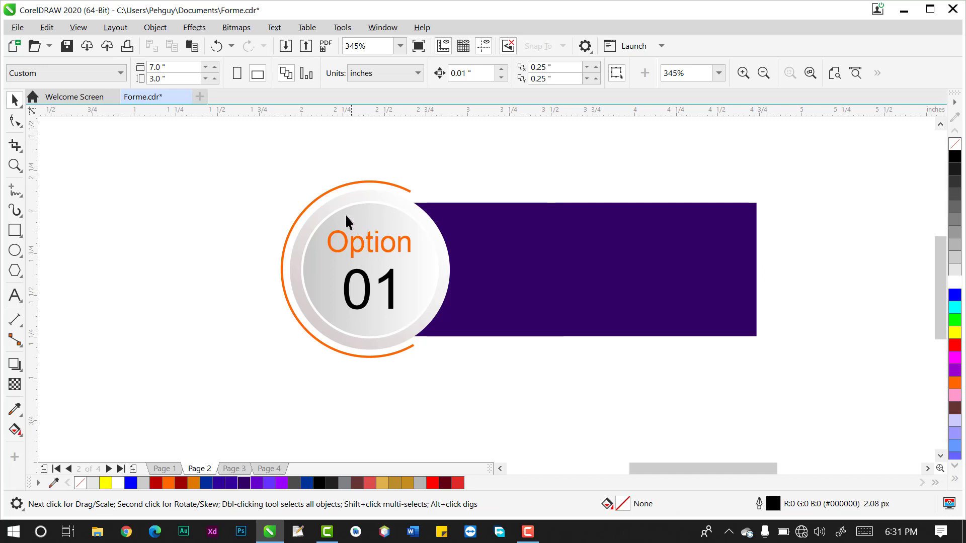
- Try to remove the orange arc's outline, and undo it
left_click(295, 278)
right_click(81, 484)
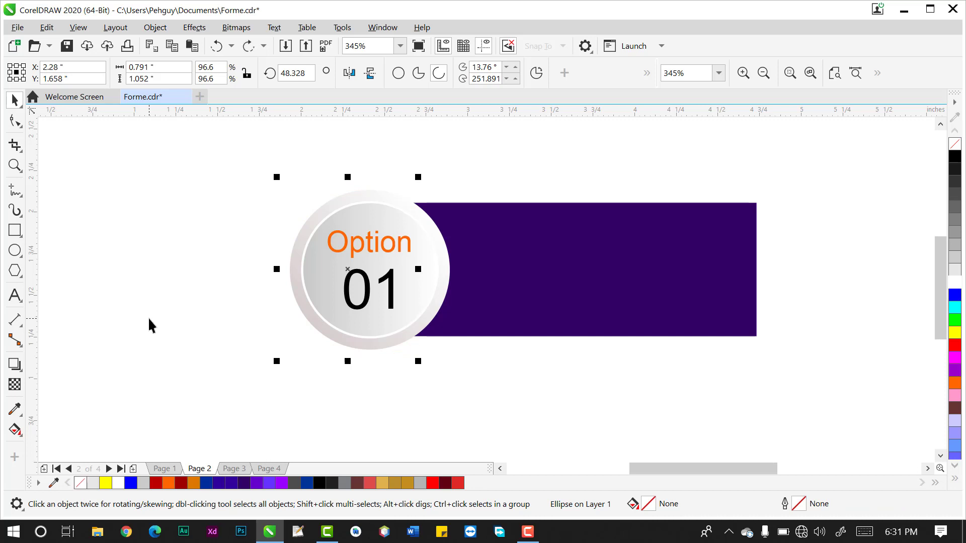
key("ctrl+z")
left_click(256, 284)
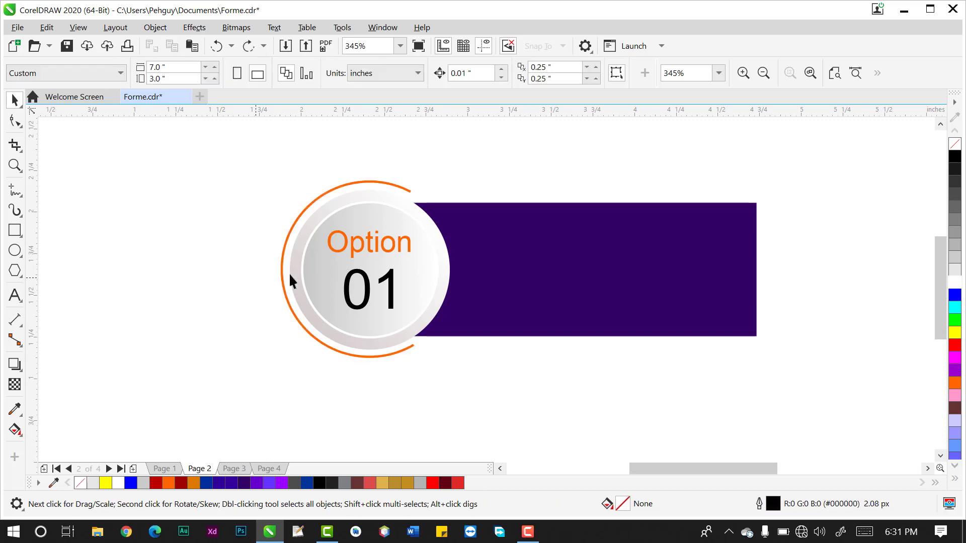
left_click(450, 277)
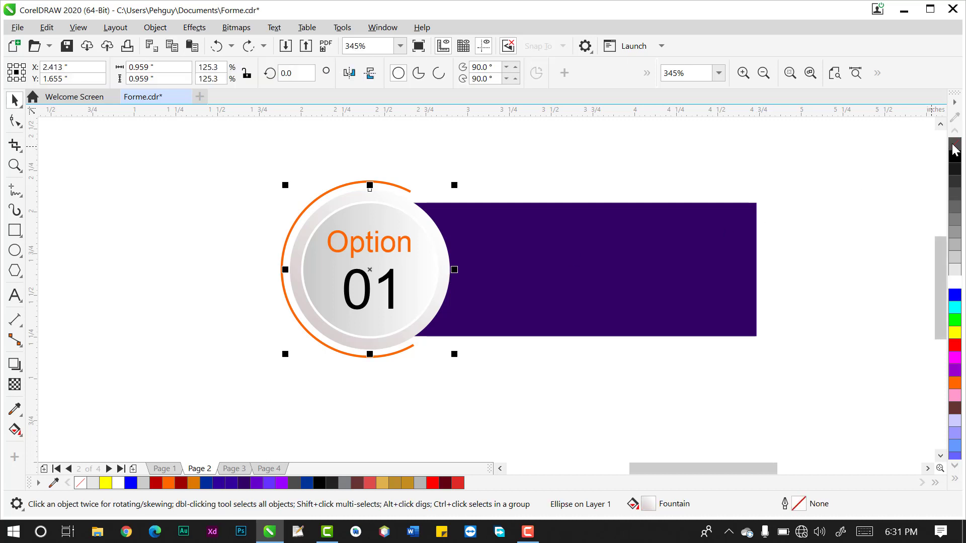
left_click(840, 194)
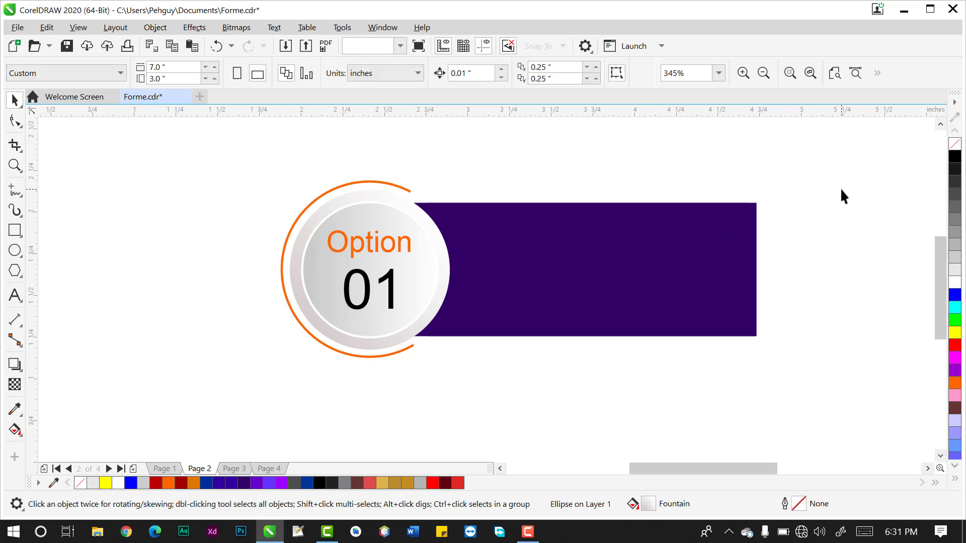
- Draw a straight horizontal line about 1.7 in long across the upper part of the purple rectangle and outline it white
left_click(14, 191)
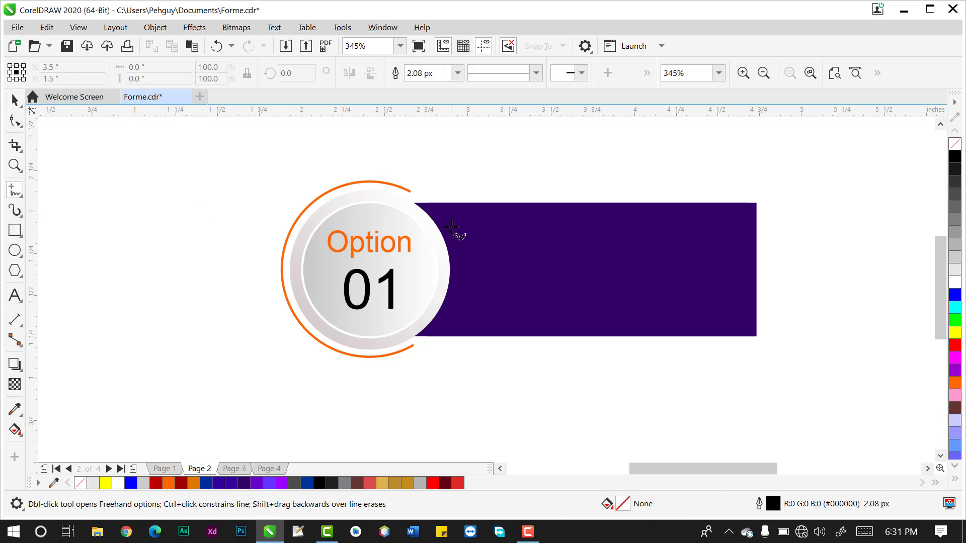
left_click(451, 227)
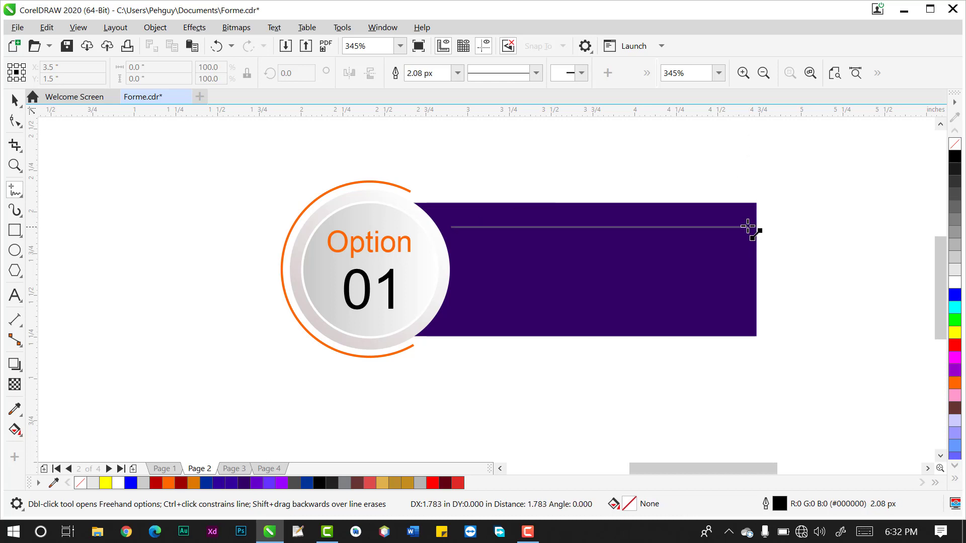
left_click(732, 227)
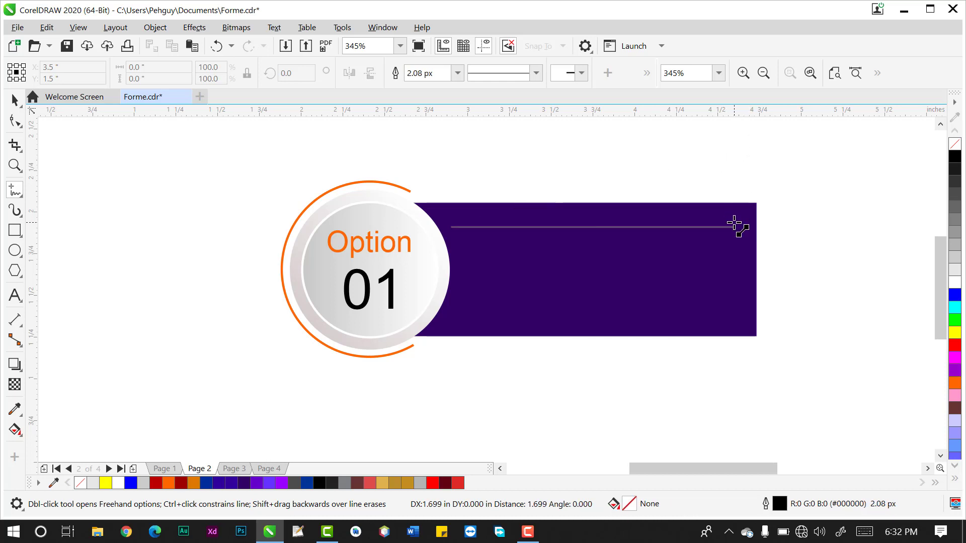
left_click(734, 223)
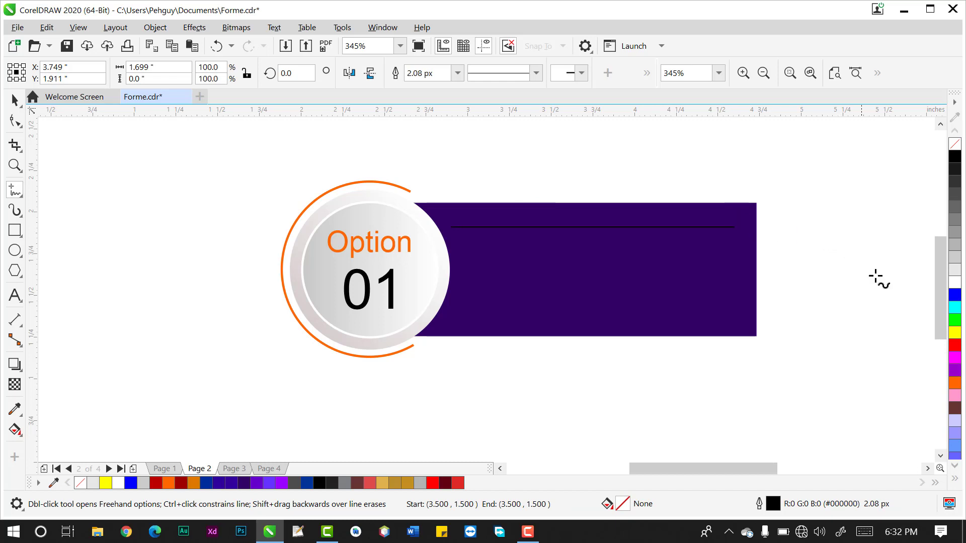
right_click(955, 283)
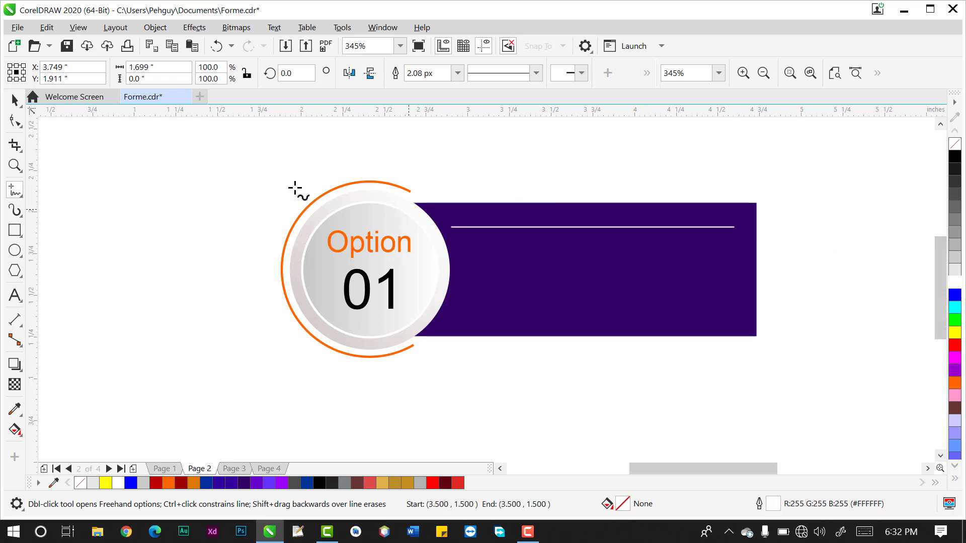
- Nudge the white line down about 0.05 in within the purple rectangle
left_click(15, 100)
key("Down")
key("Down")
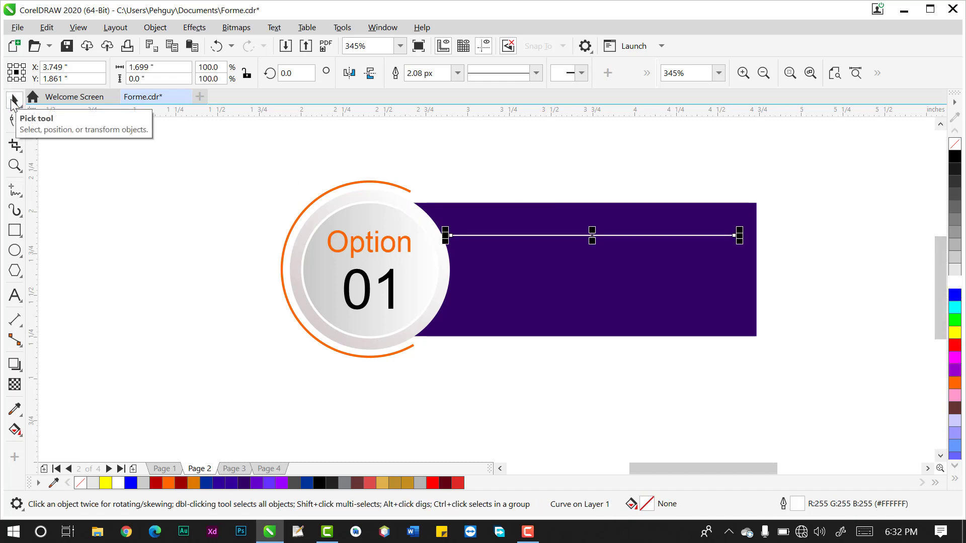
- Add the artistic text "Fonction" in the empty area beside the circles and scale it down to about 15.9 pt
left_click(15, 292)
left_click(80, 302)
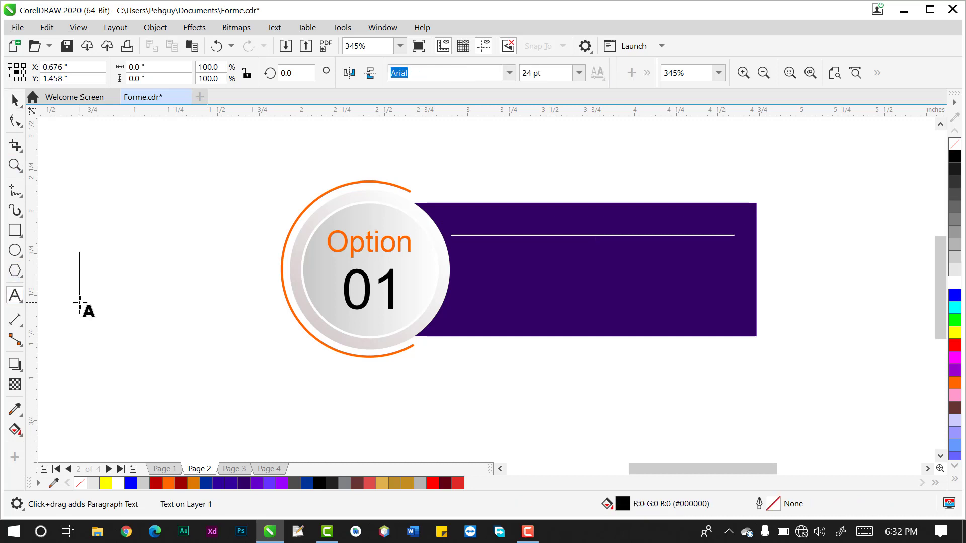
type("Fonction")
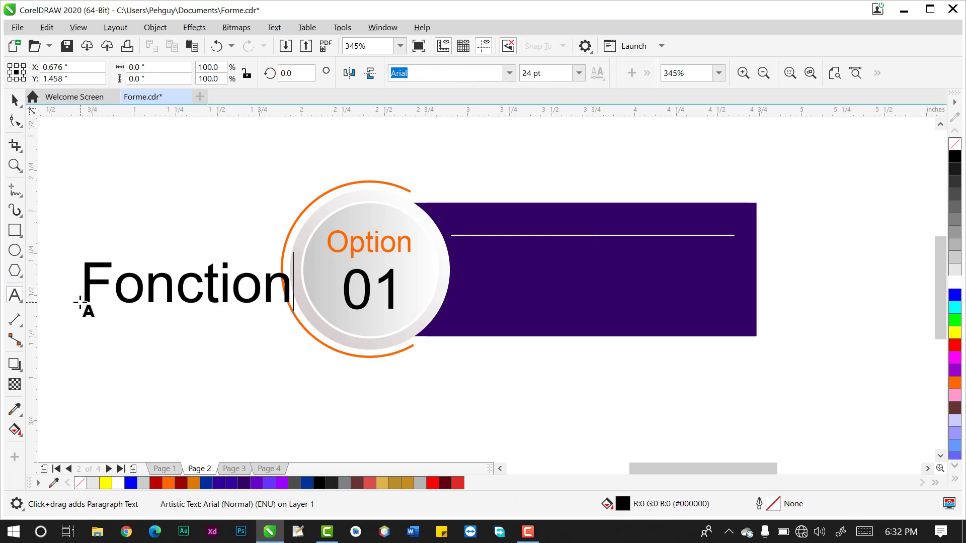
left_click(14, 102)
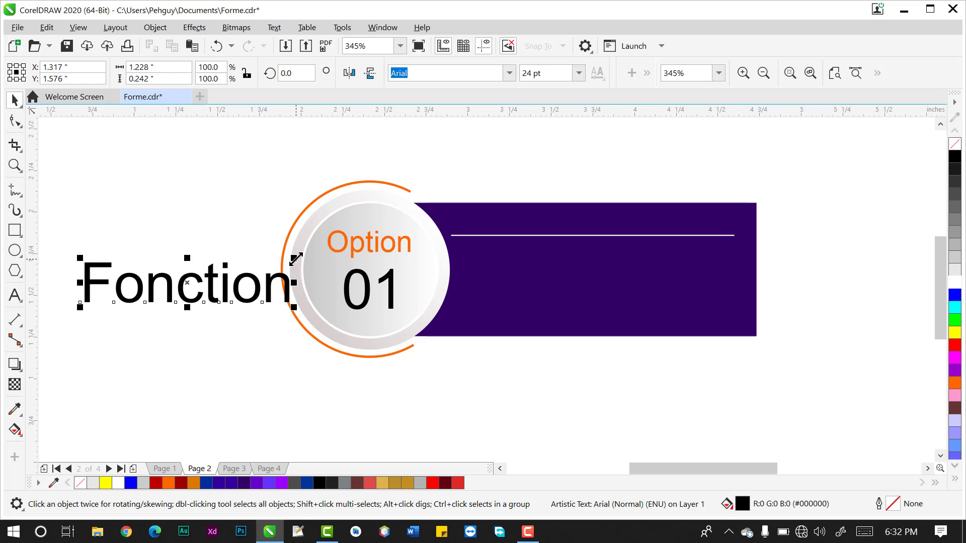
left_click_drag(296, 258, 222, 275)
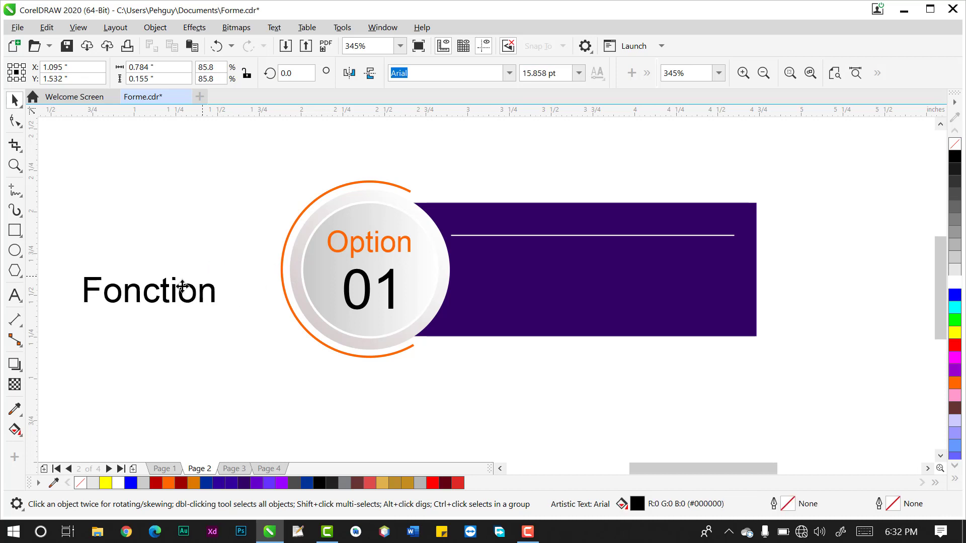
- Move the "Fonction" text onto the purple rectangle above the white line, scale it down to about 8 pt, and fill it white
left_click(153, 297)
left_click(153, 297)
left_click_drag(153, 297, 520, 213)
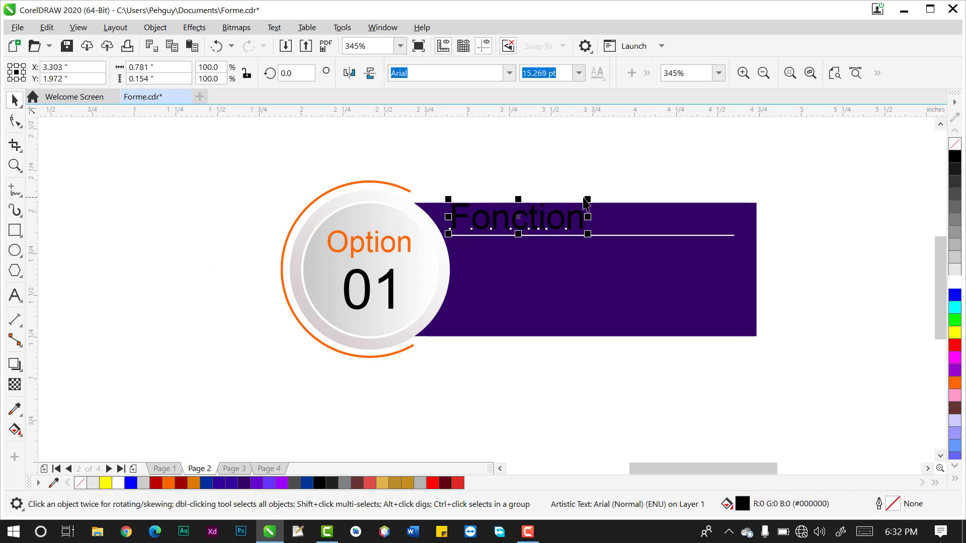
left_click_drag(586, 198, 526, 207)
left_click(954, 282)
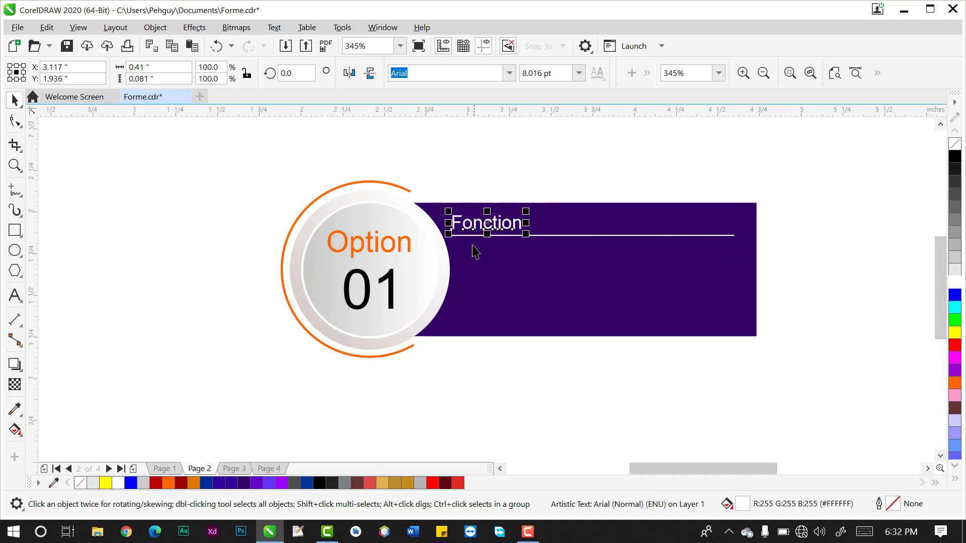
- Duplicate the white "Fonction" text just below the line and replace the copy's wording with "Description"
left_click_drag(490, 225, 495, 259)
double_click(496, 259)
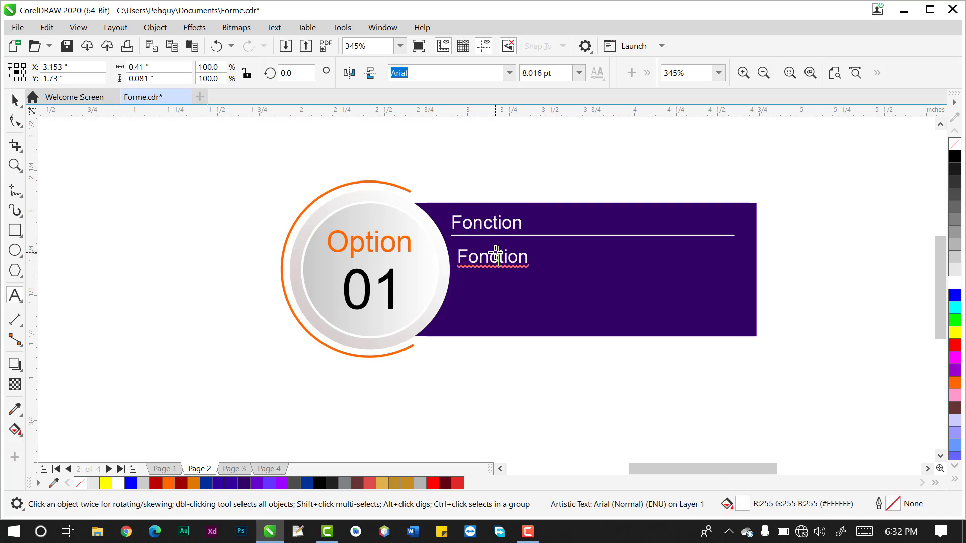
double_click(494, 256)
type("D")
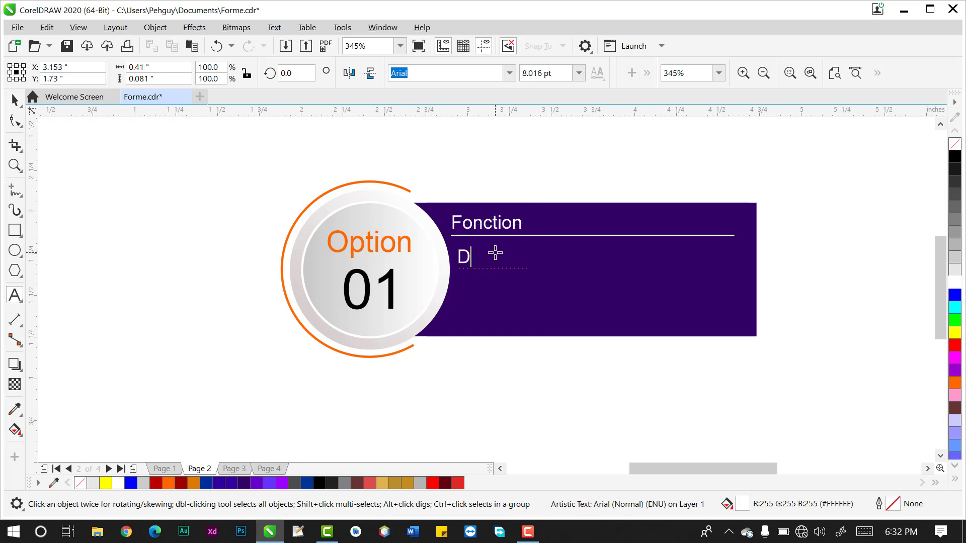
type("escriptio")
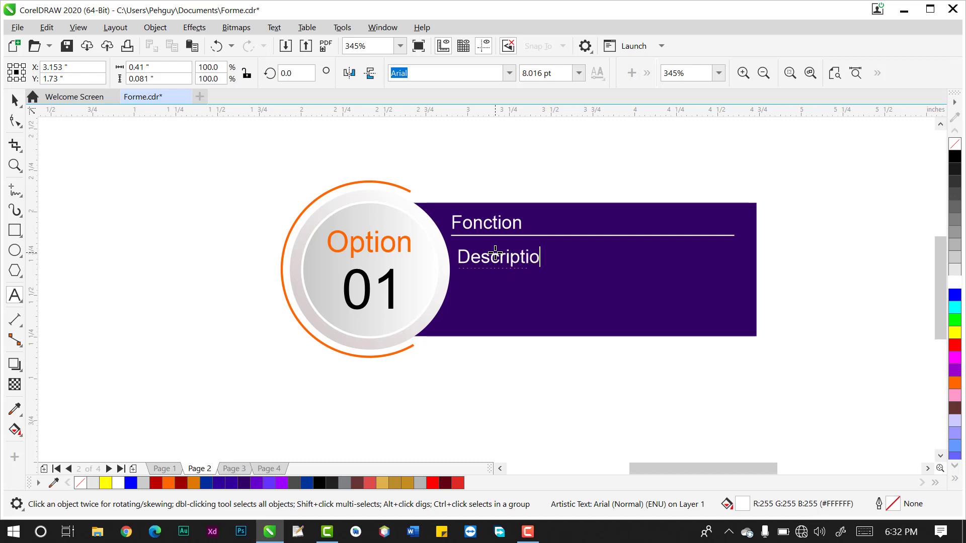
type("n")
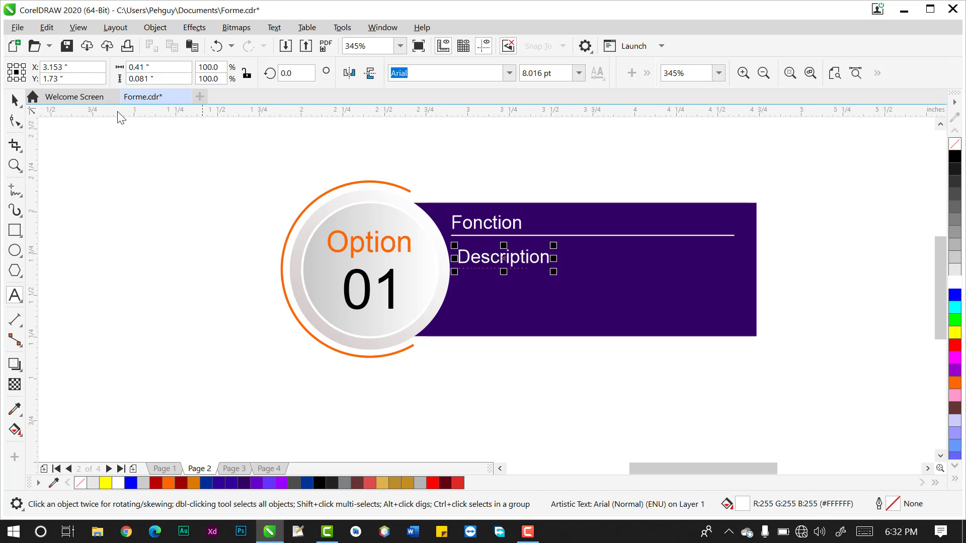
left_click(15, 100)
left_click(284, 288)
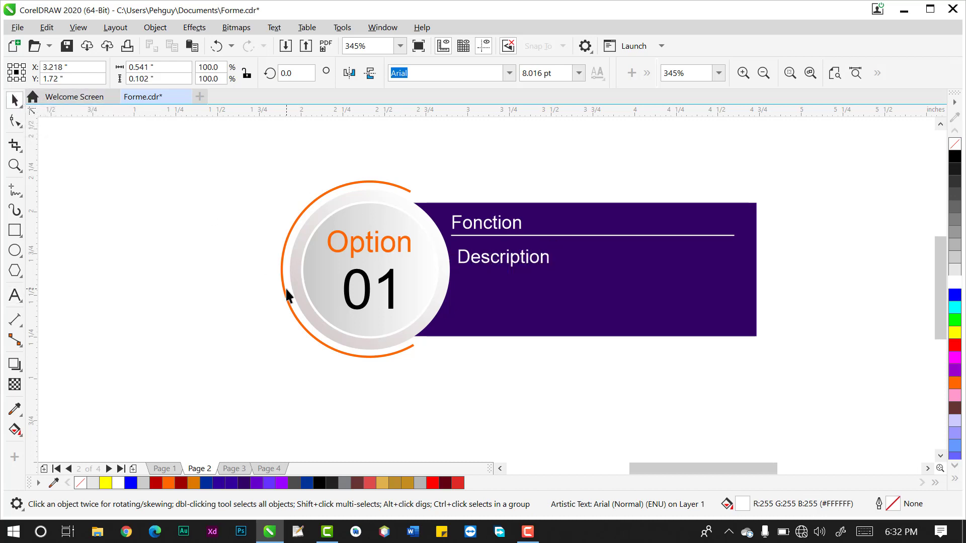
- Replace the "Fonction" heading above the white line with "Groupe - Median"
left_click(505, 269)
left_click(488, 226)
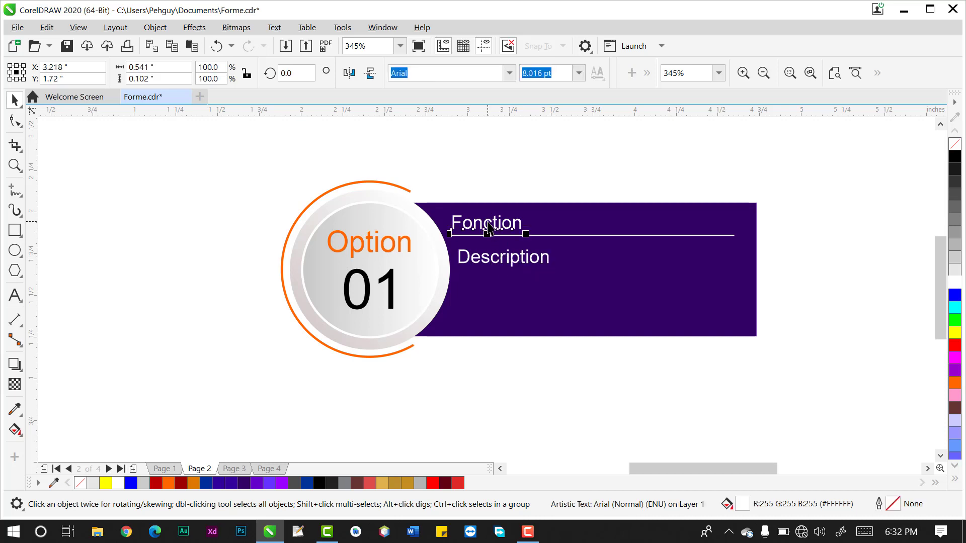
double_click(497, 225)
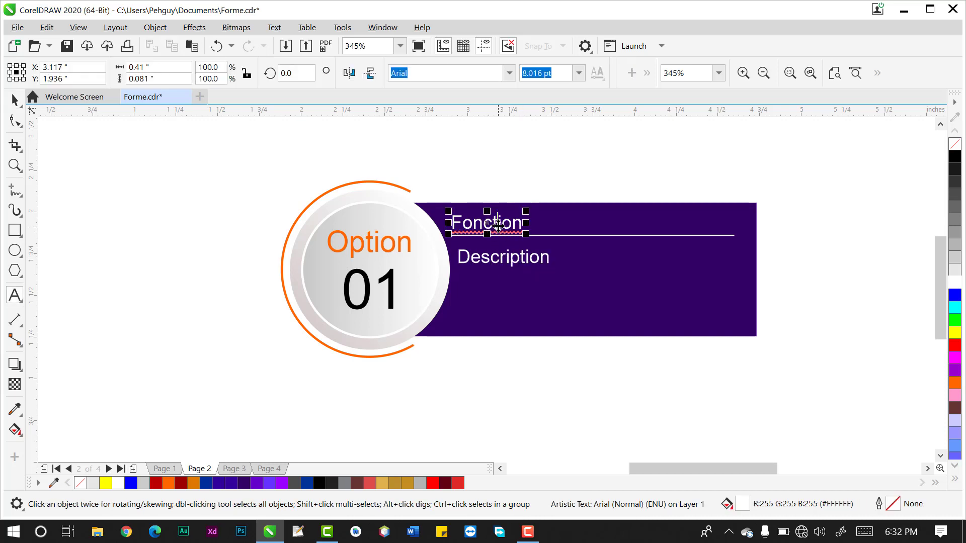
double_click(497, 227)
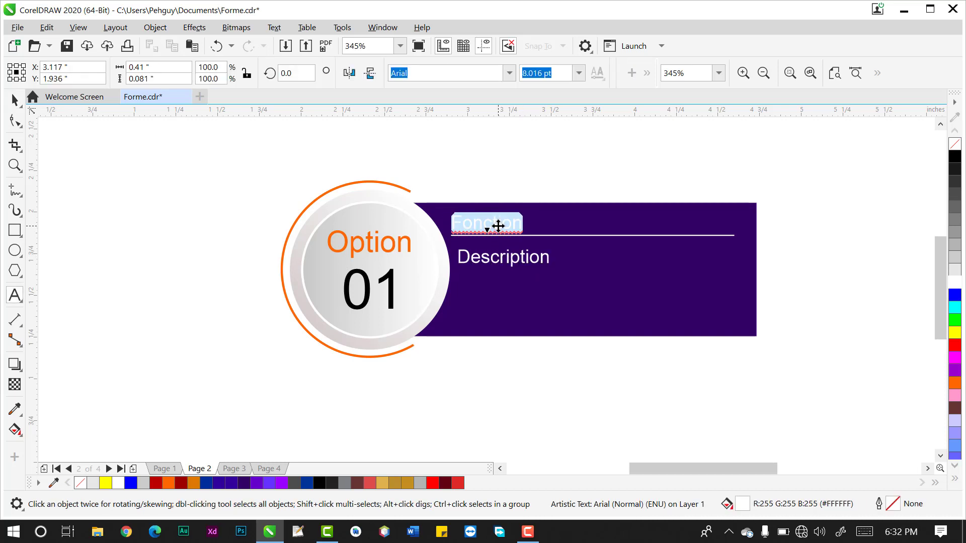
type("Group")
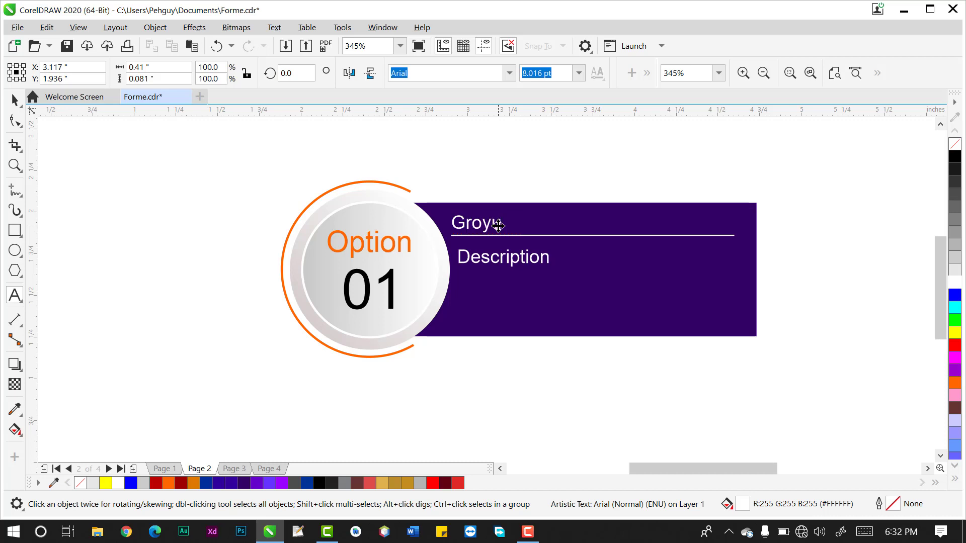
type("pe Median")
key("Escape")
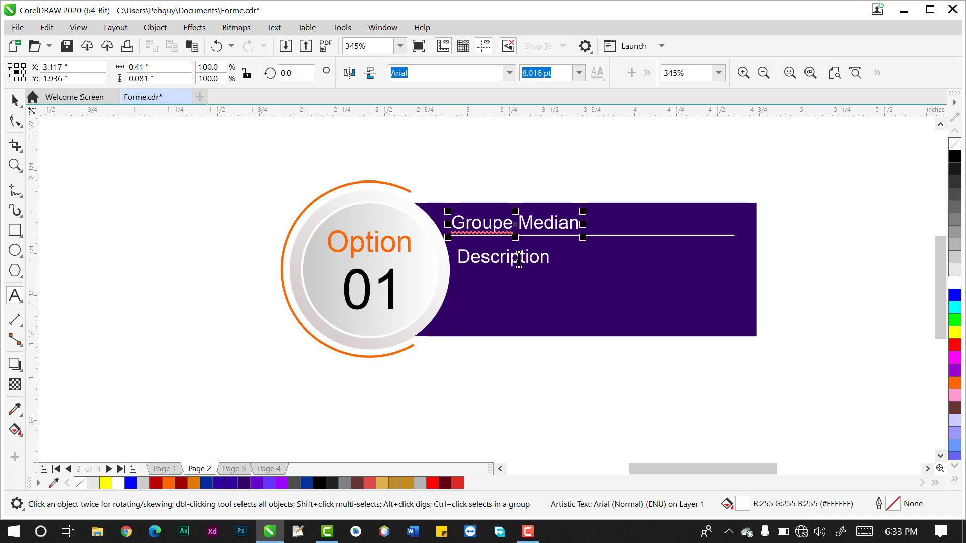
left_click(525, 224)
key("BackSpace")
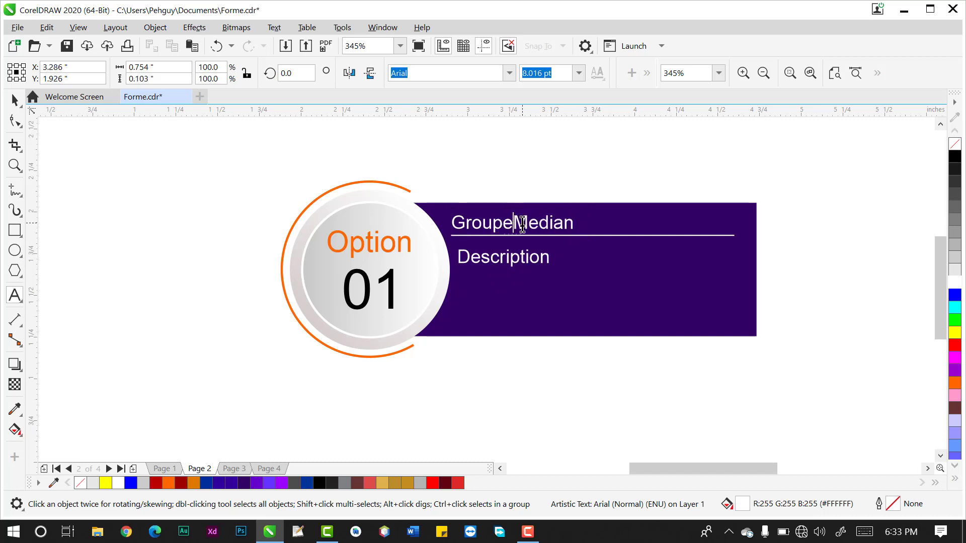
type("-")
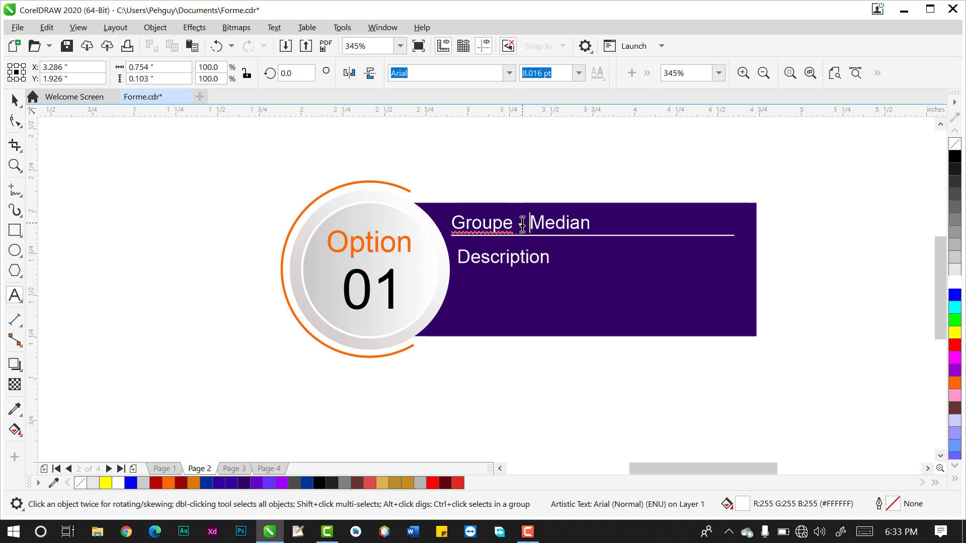
key("Escape")
- Replace the "Description" text with three lines reading "Sciences informatiques", "Sciences Sociales" and "etc."
double_click(501, 256)
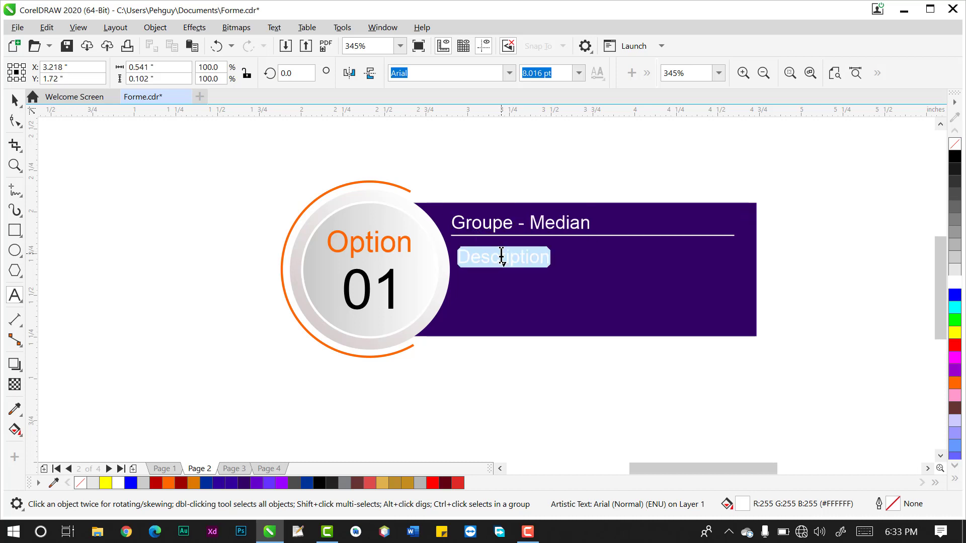
type("Sciences i")
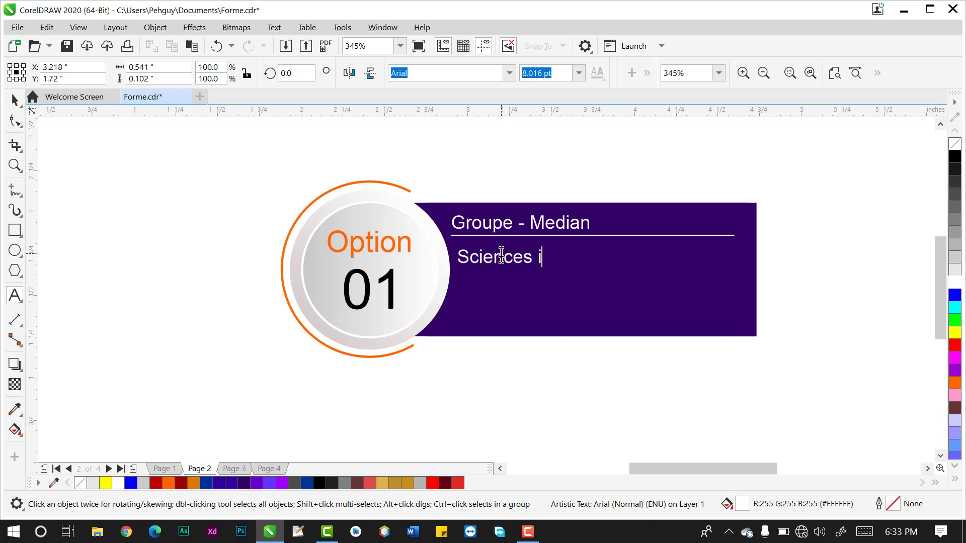
type("nformati")
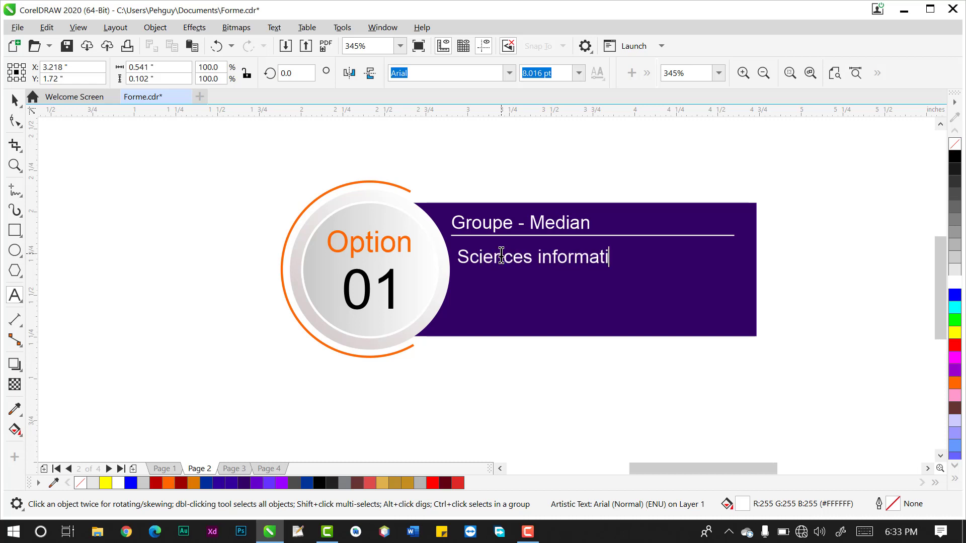
type("ques")
key("Return")
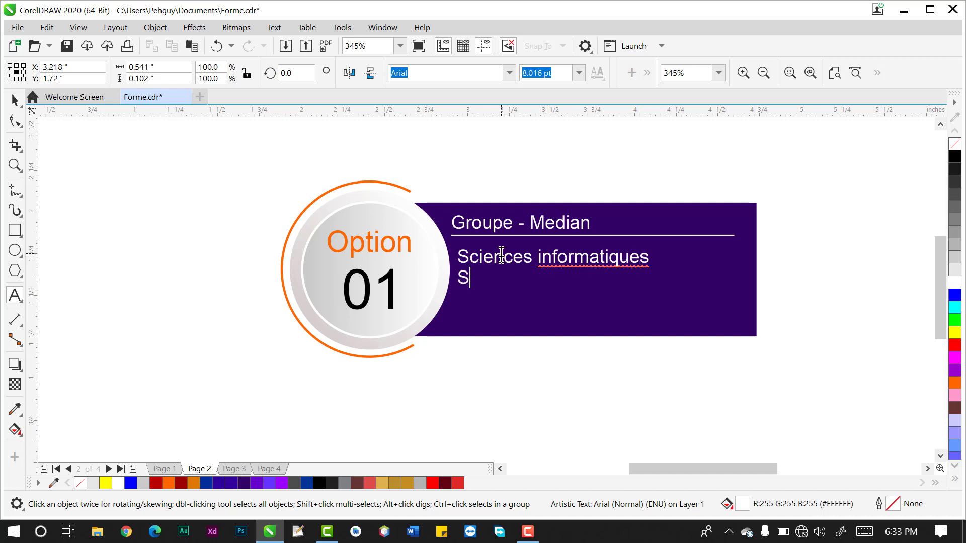
type("Sciences ")
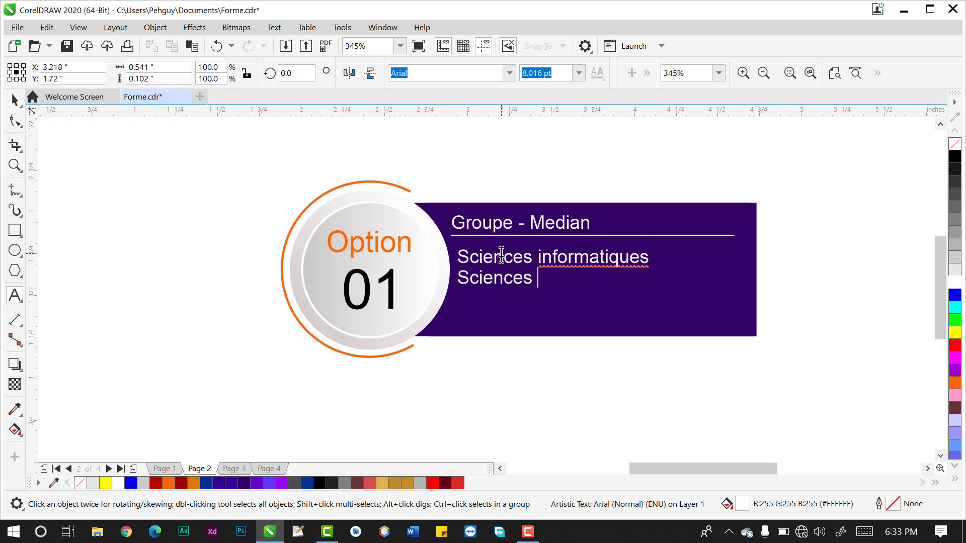
type("Sociales")
key("Return")
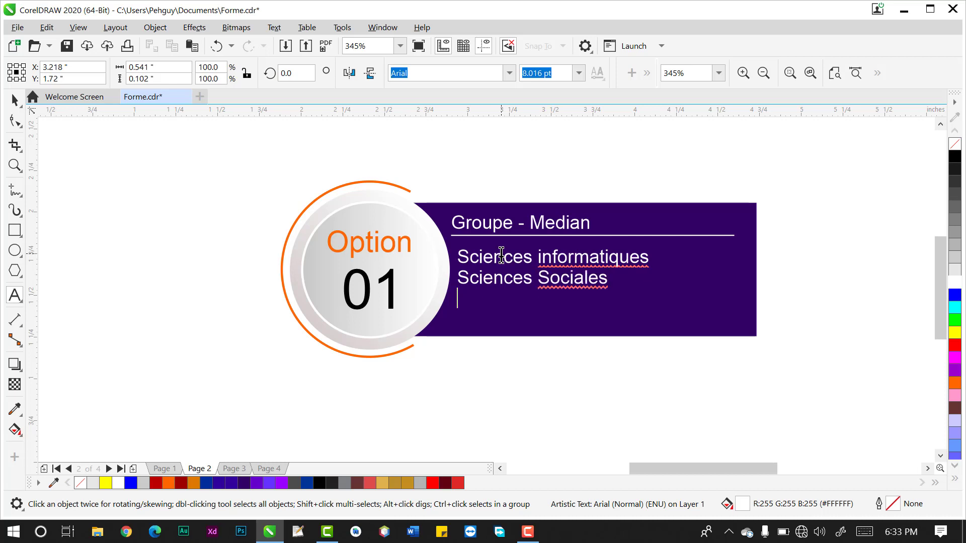
type("etc.")
key("Escape")
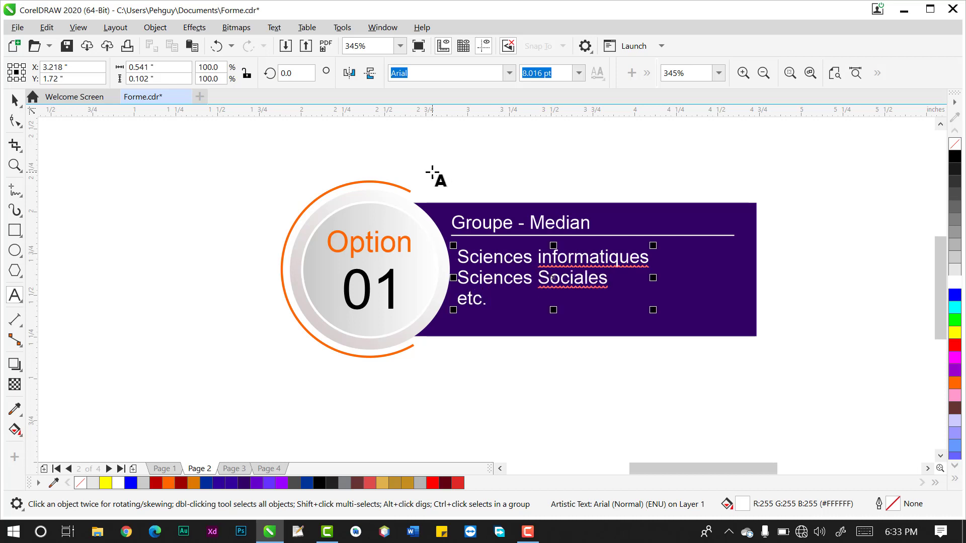
left_click(14, 100)
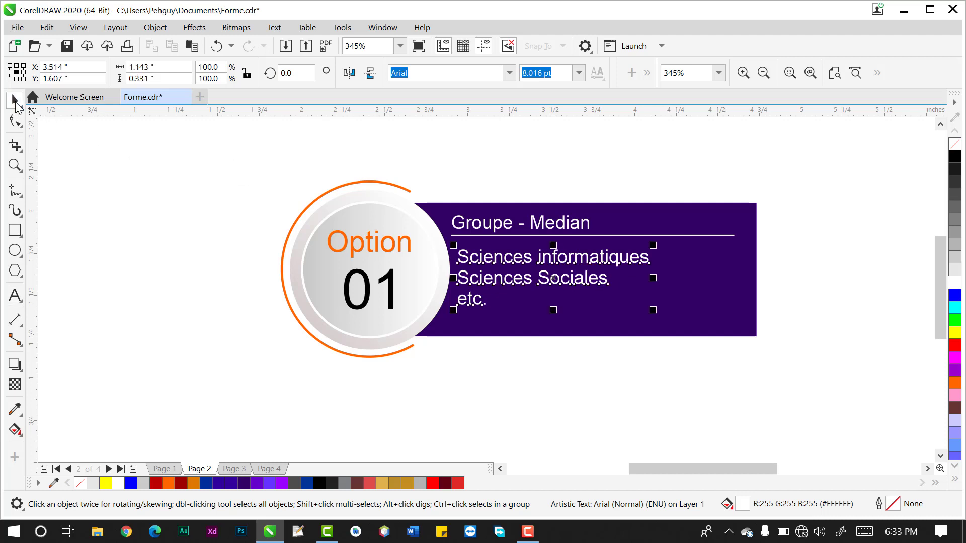
left_click(207, 221)
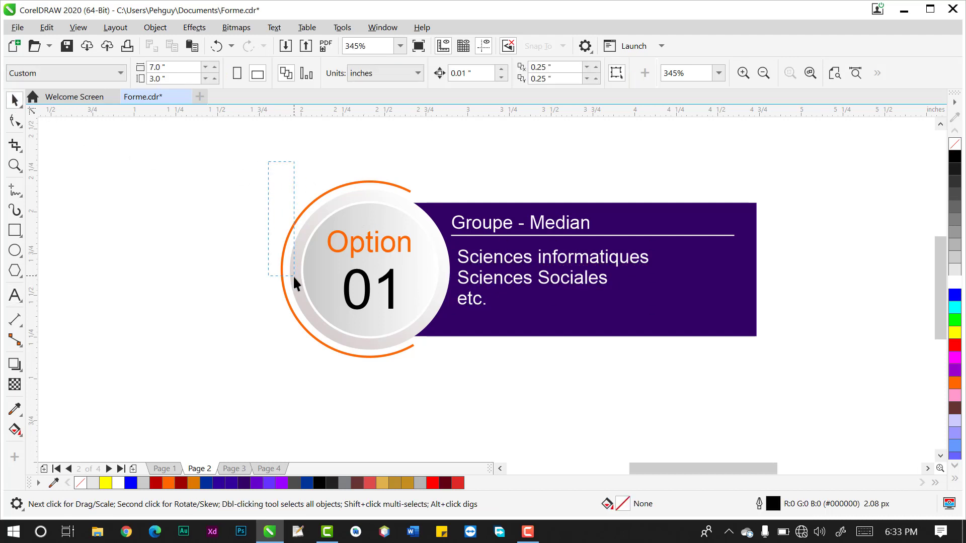
- Select all the objects of the Option 01 button and group them
left_click_drag(293, 276, 831, 377)
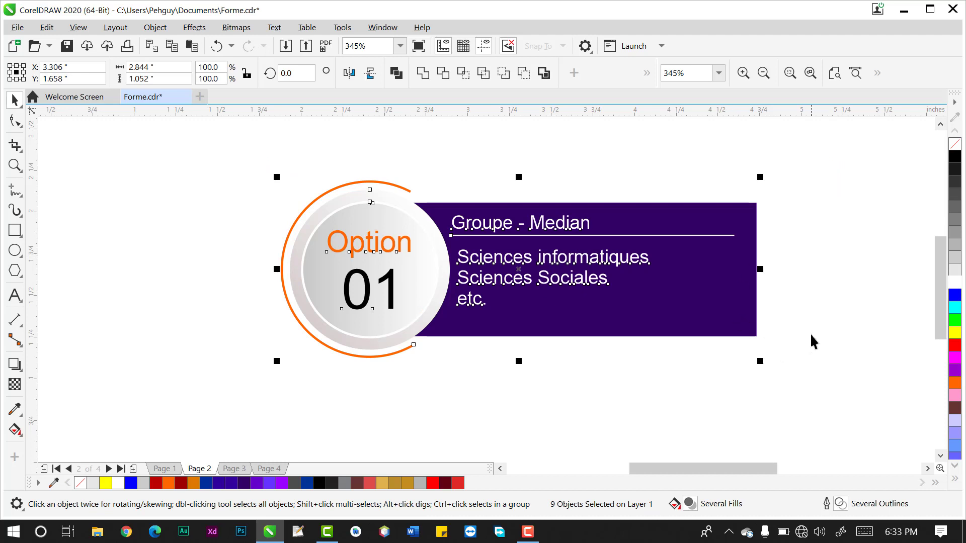
left_click(810, 341)
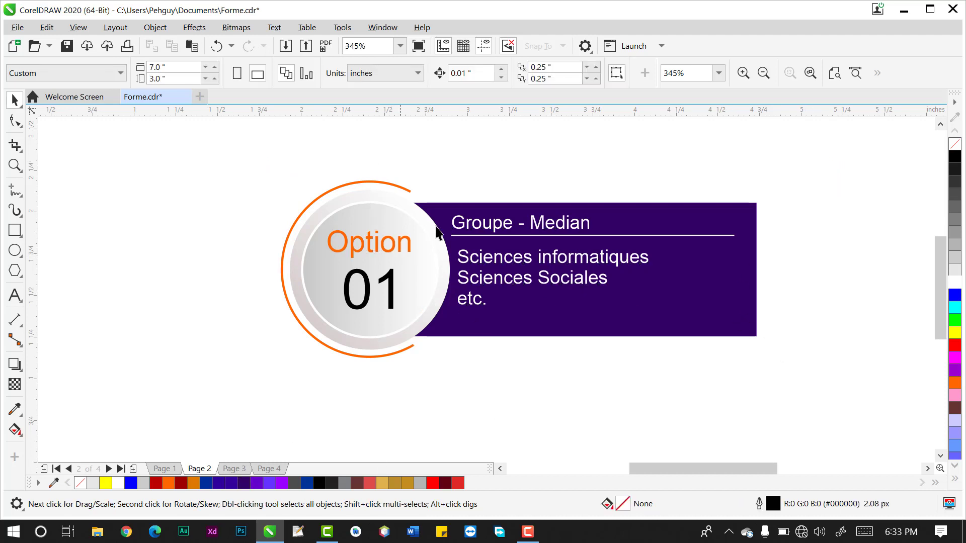
left_click_drag(395, 363, 810, 391)
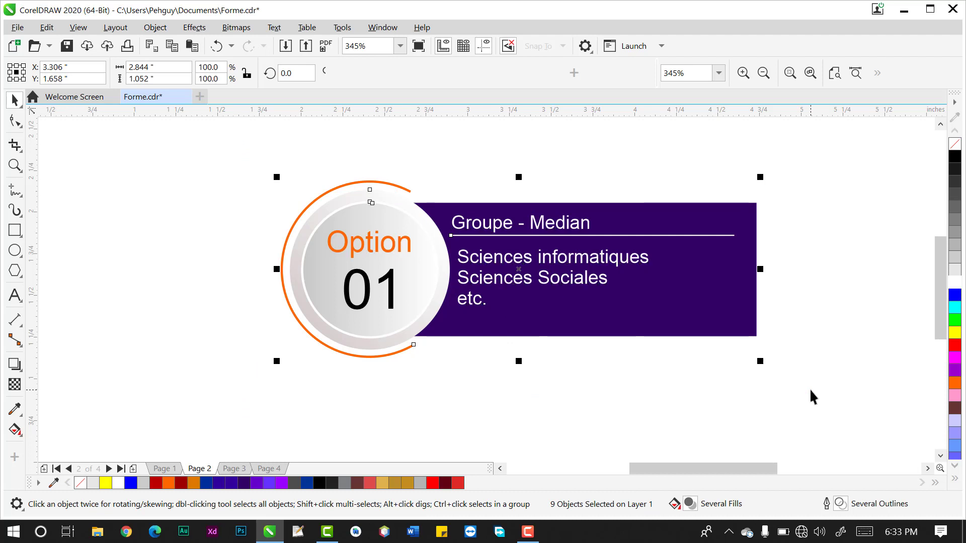
key("ctrl+g")
right_click(717, 304)
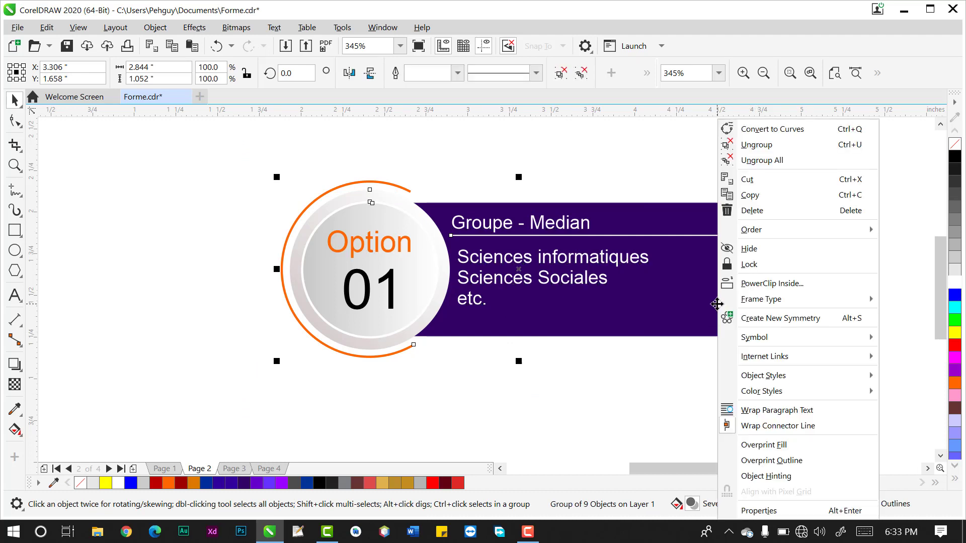
mouse_move(731, 299)
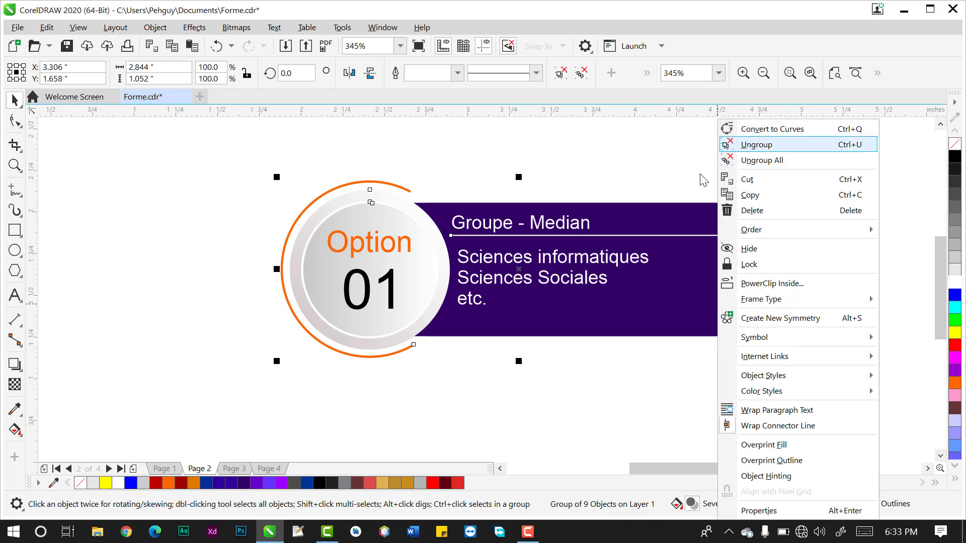
left_click(678, 173)
left_click(739, 221)
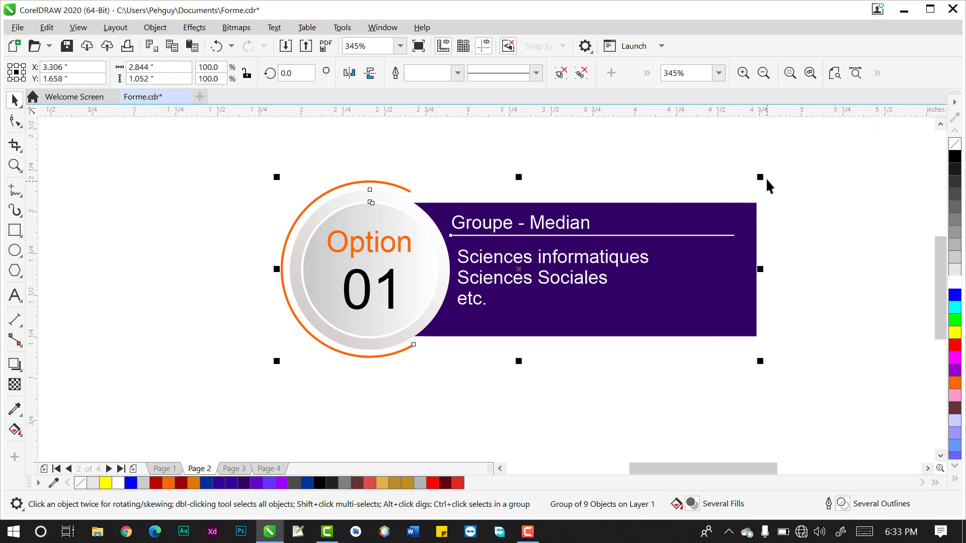
- Scale the grouped button down to about 1.89 in wide and move it to the upper right part of the page
left_click_drag(761, 174, 601, 235)
left_click_drag(469, 281, 682, 160)
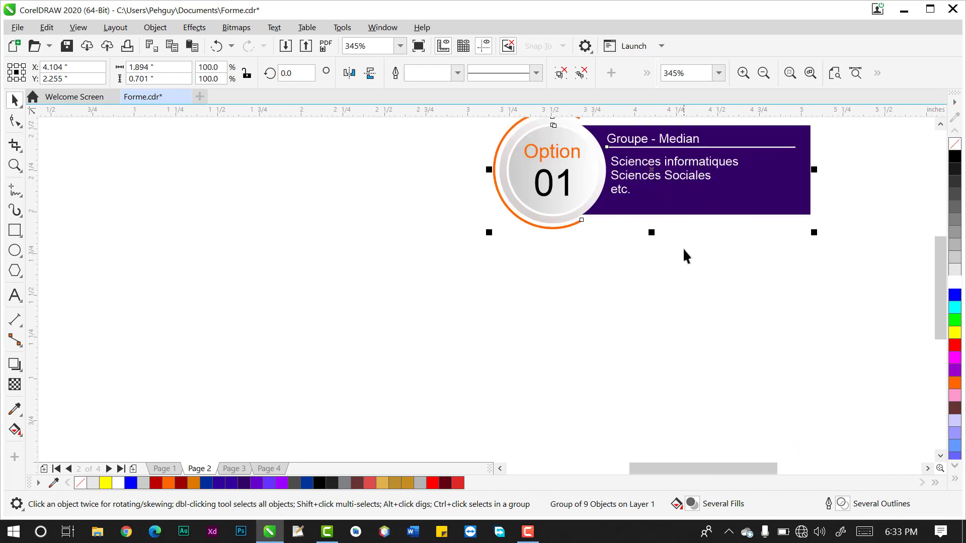
left_click(683, 247)
left_click(651, 206)
left_click(581, 287)
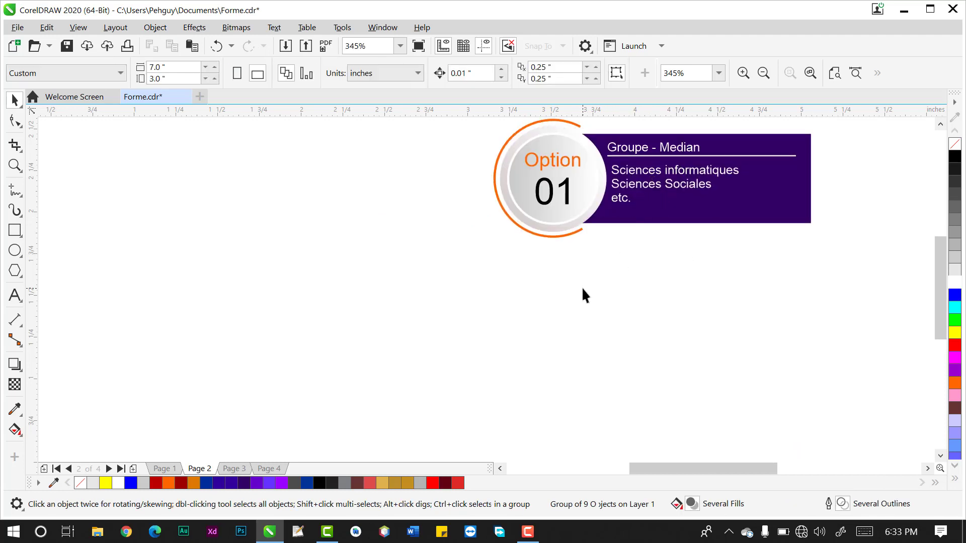
- Ungroup the scaled-down Option 01 button into its separate objects
left_click(611, 199)
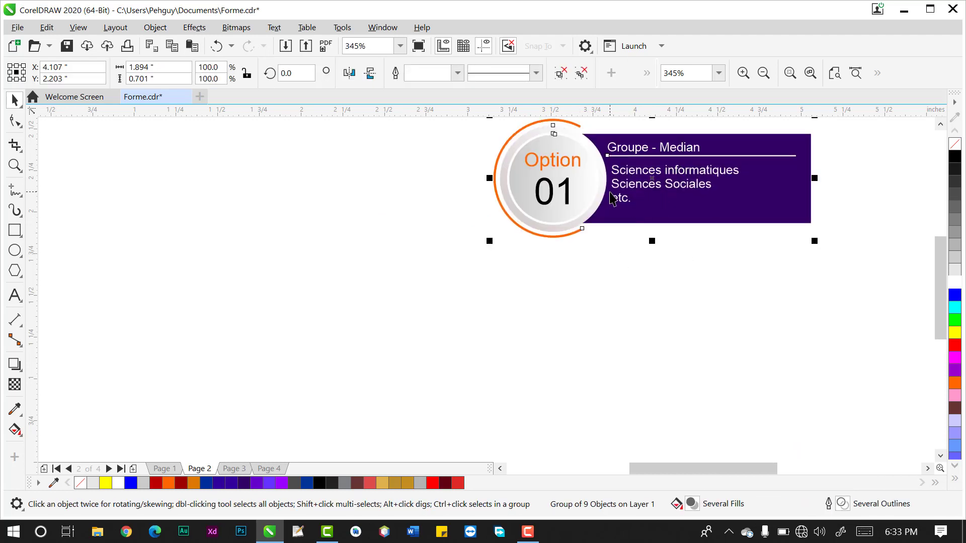
key("ctrl+u")
left_click(603, 236)
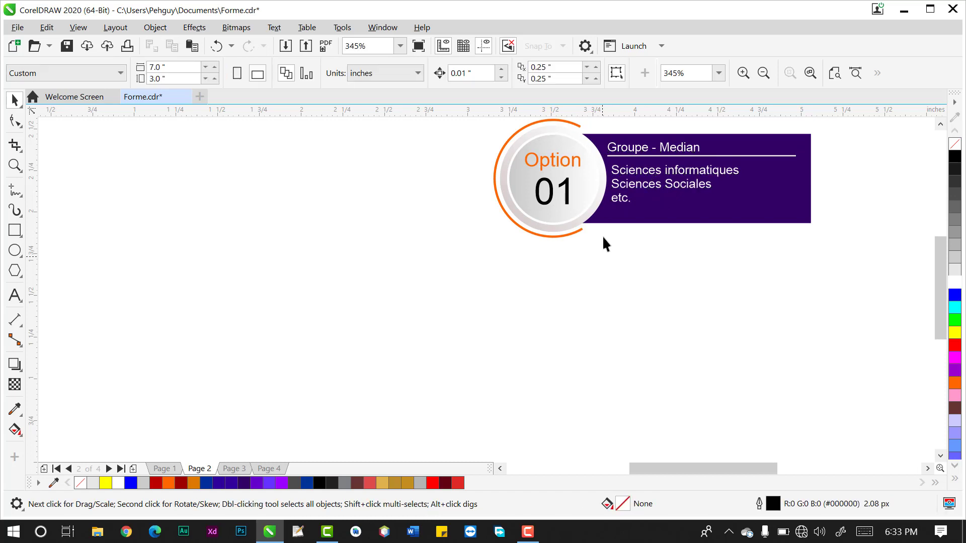
- Delete the white-outlined inner gradient circle, and undo the deletion
left_click(587, 197)
key("Delete")
key("ctrl+z")
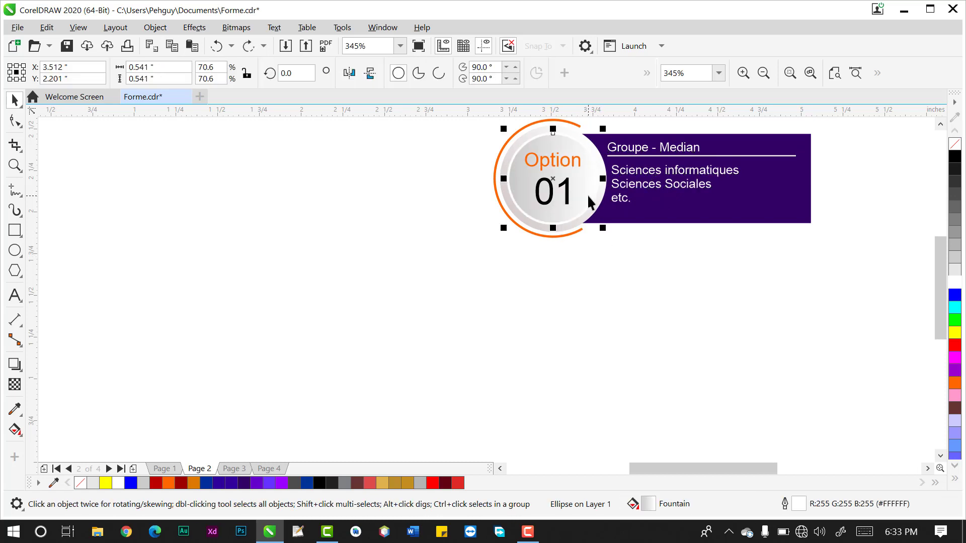
- Set the outline width of the inner gradient circle to 3 px
key("F12")
left_click(398, 216)
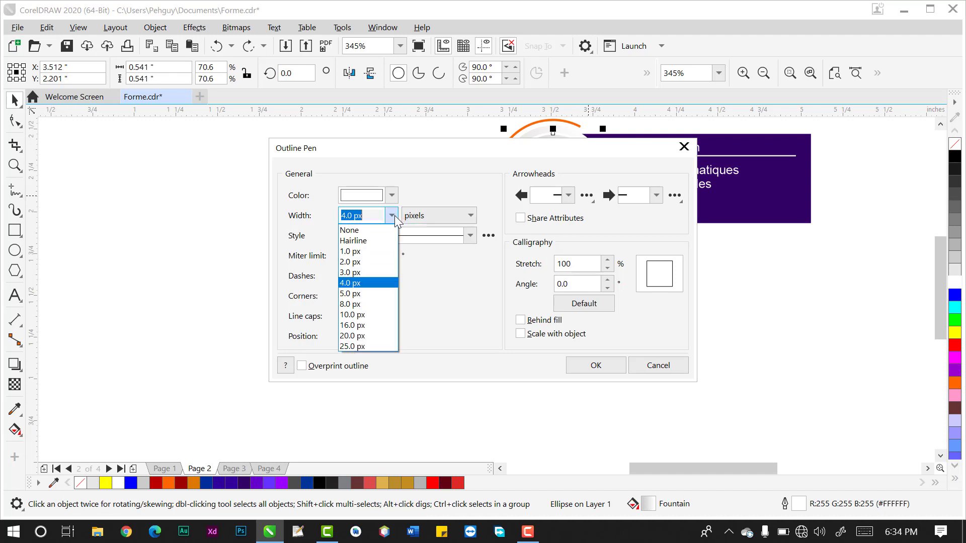
left_click(379, 279)
left_click(578, 361)
left_click(584, 364)
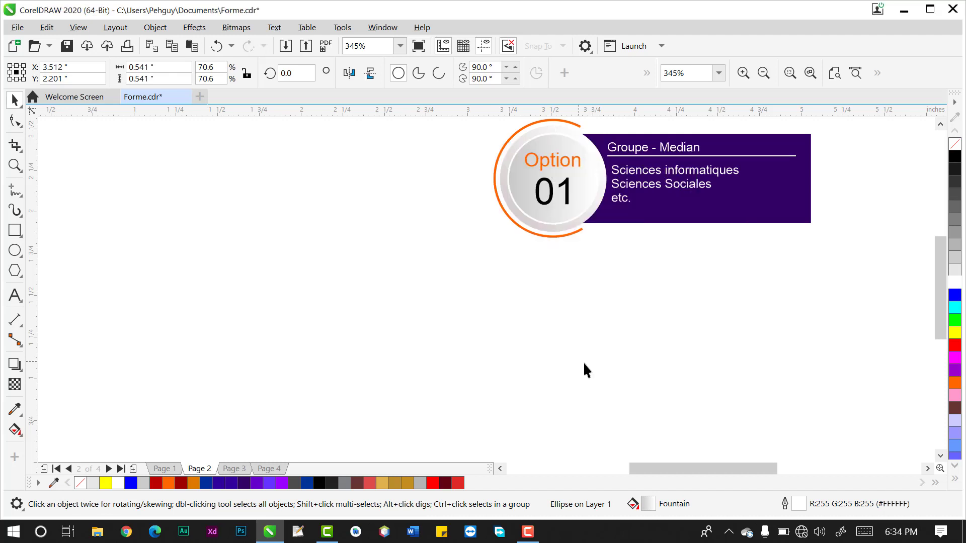
- Reduce the white outline of the inner gradient circle to 2 px and deselect it
left_click(590, 194)
key("F12")
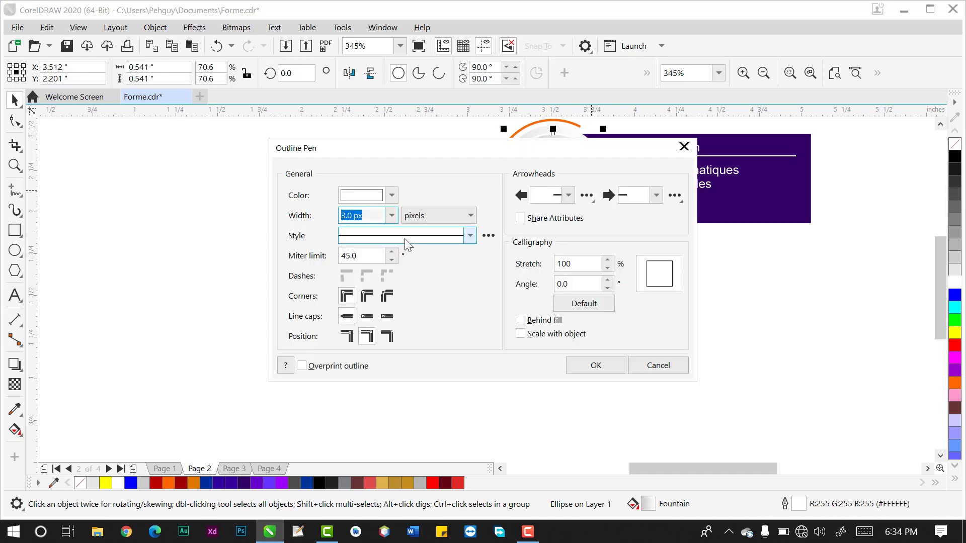
left_click(391, 215)
left_click(381, 256)
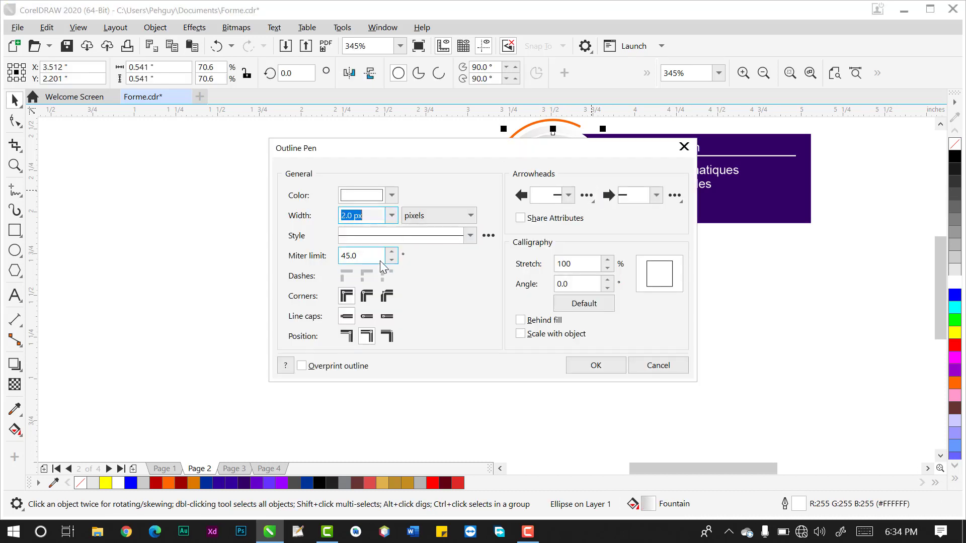
left_click(595, 365)
left_click(620, 328)
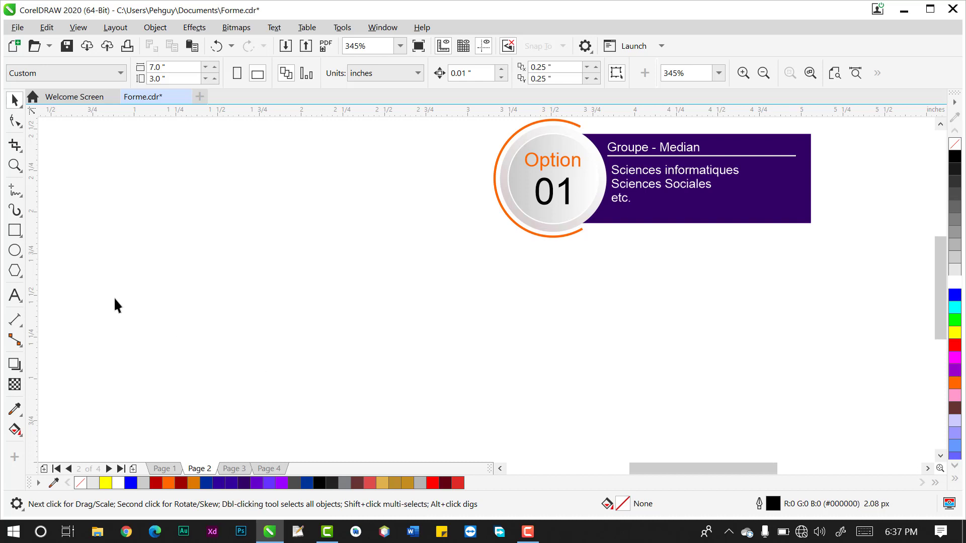
- Draw a narrow vertical rectangle about 0.13 in wide and 0.55 in high, below and to the left of the Option 01 button
left_click(14, 230)
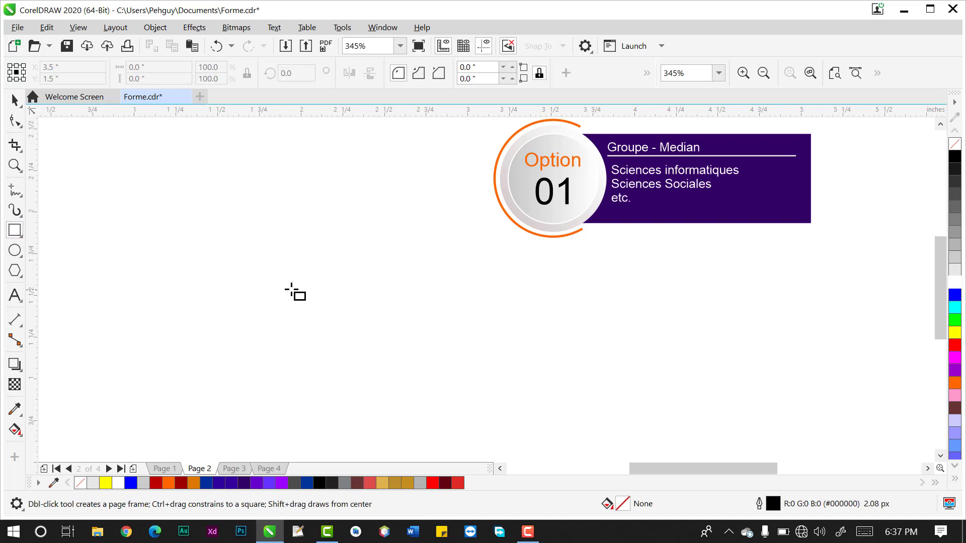
left_click_drag(253, 276, 274, 368)
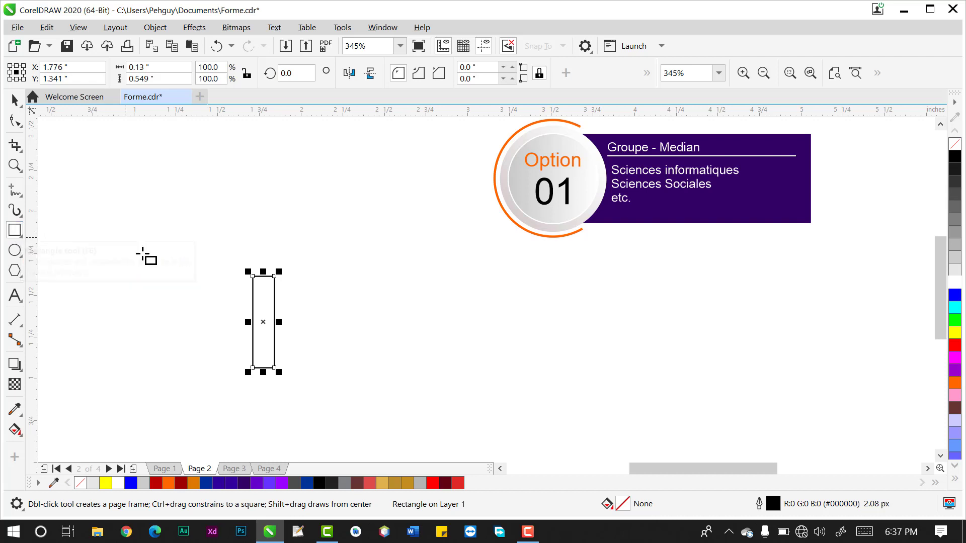
left_click(261, 320)
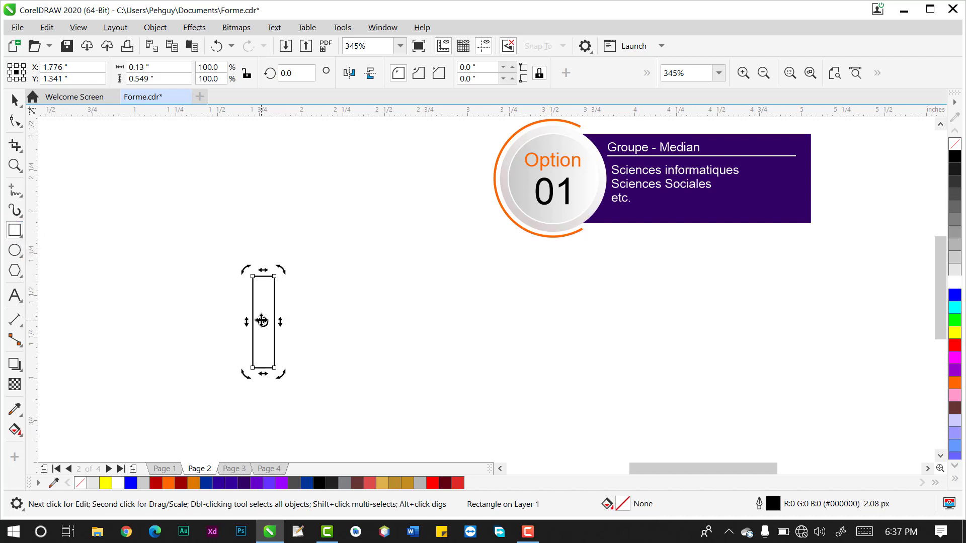
left_click(16, 102)
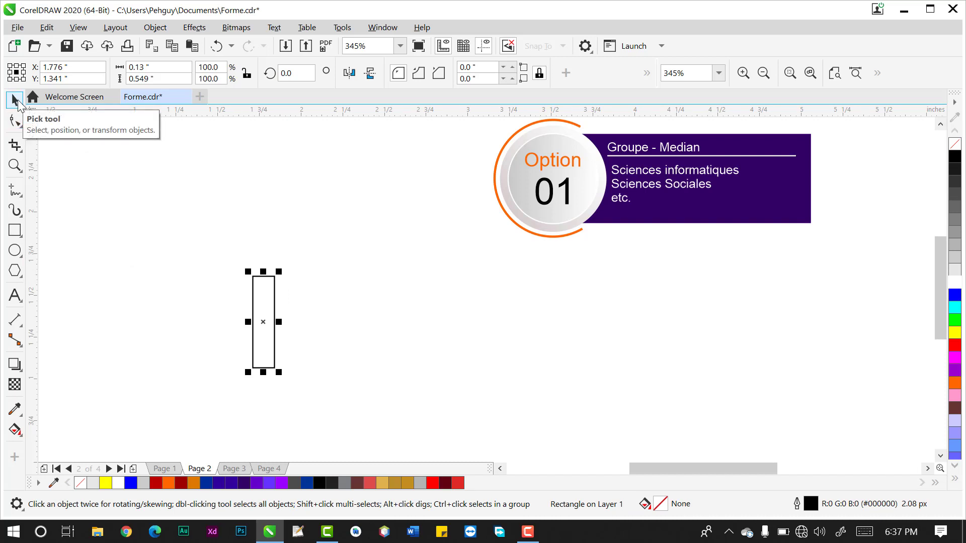
- Try skewing the narrow rectangle horizontally by its upper edge in both directions, and undo each skew
left_click(264, 321)
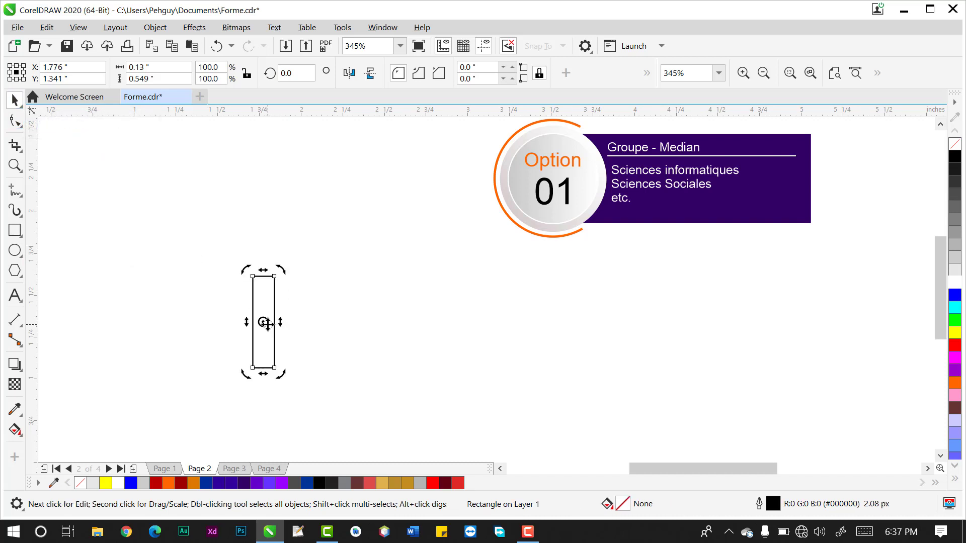
left_click_drag(264, 272, 297, 278)
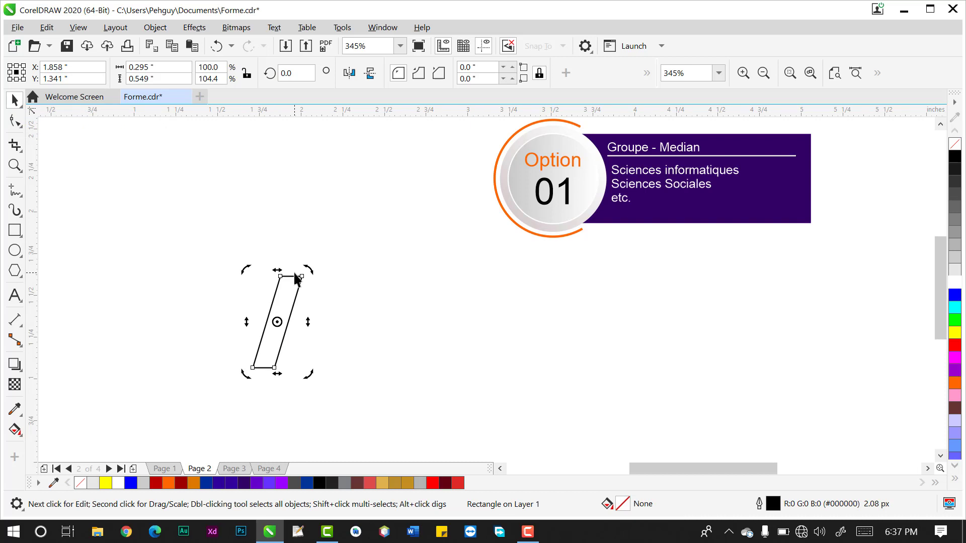
key("ctrl+z")
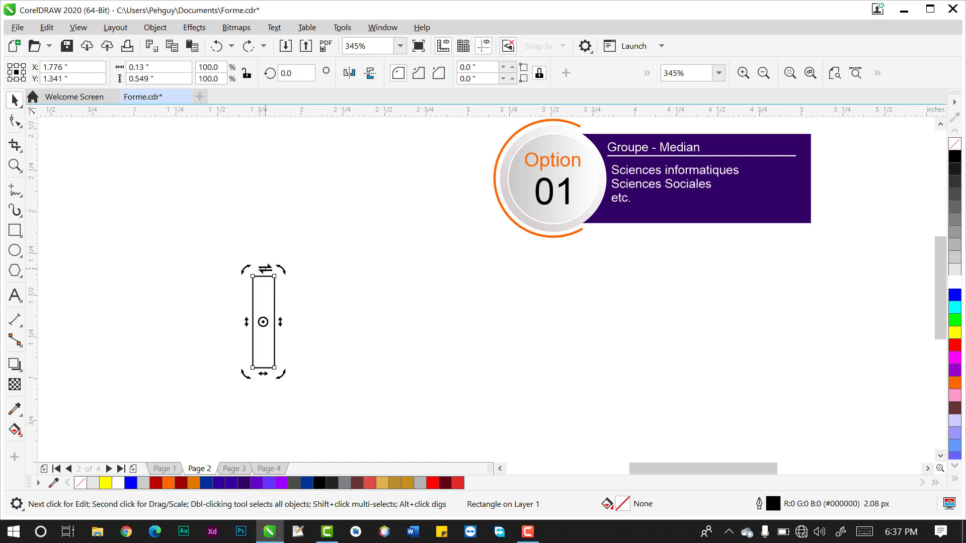
left_click_drag(263, 270, 301, 270)
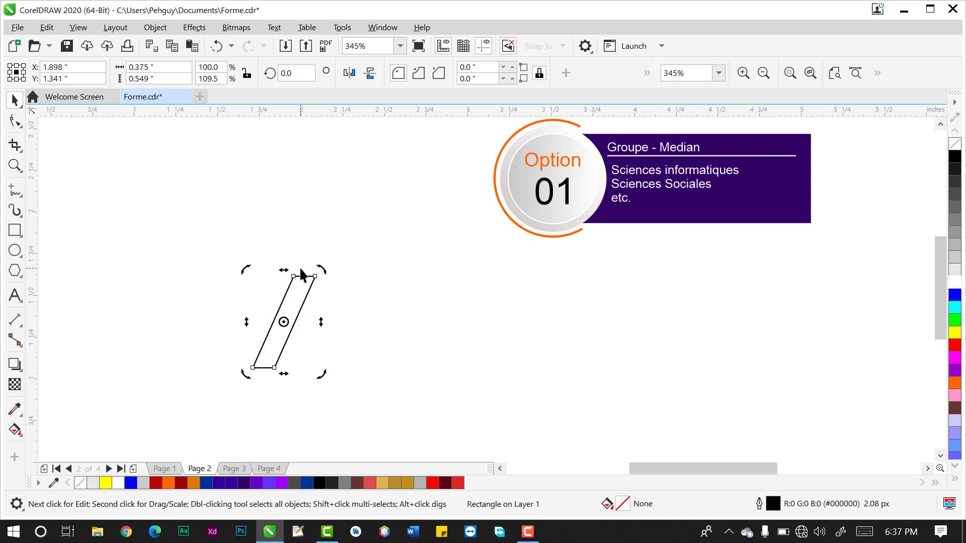
key("ctrl+z")
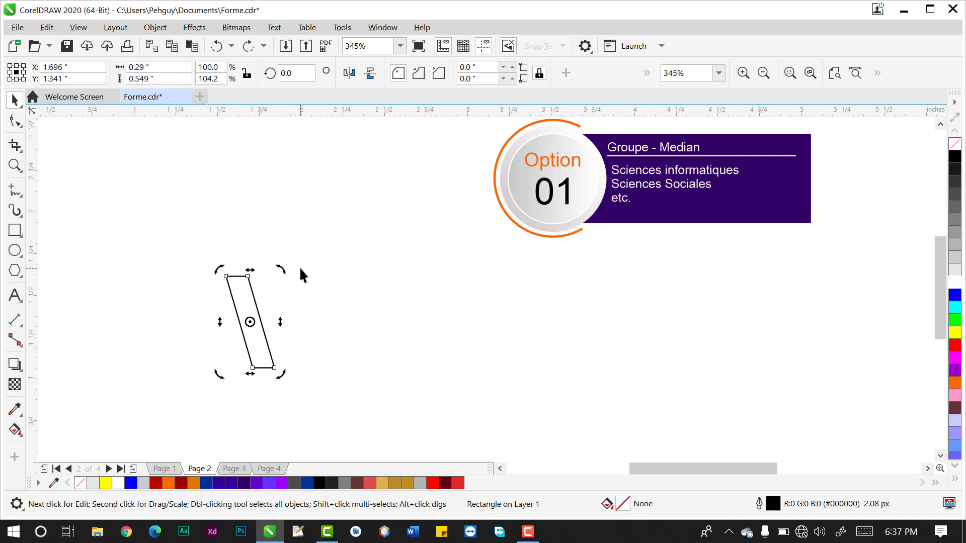
key("ctrl+z")
left_click(288, 285)
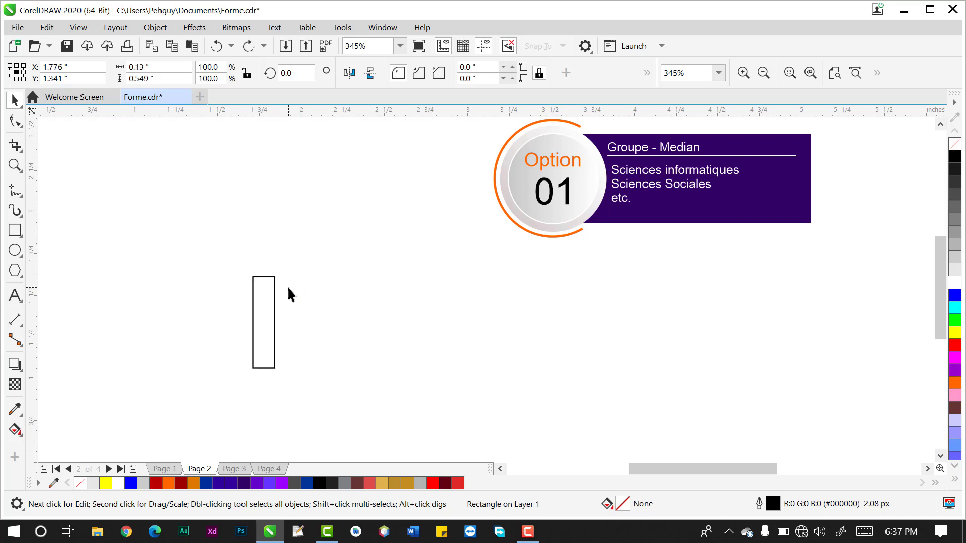
- Fill the narrow rectangle with dark red #9A0000 and remove its outline
left_click(273, 318)
left_click(181, 483)
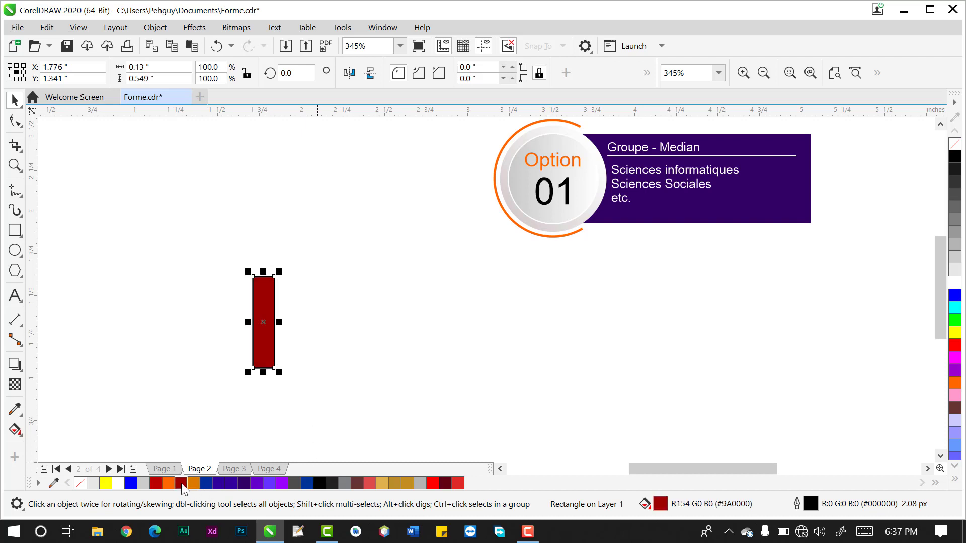
right_click(955, 145)
left_click(541, 286)
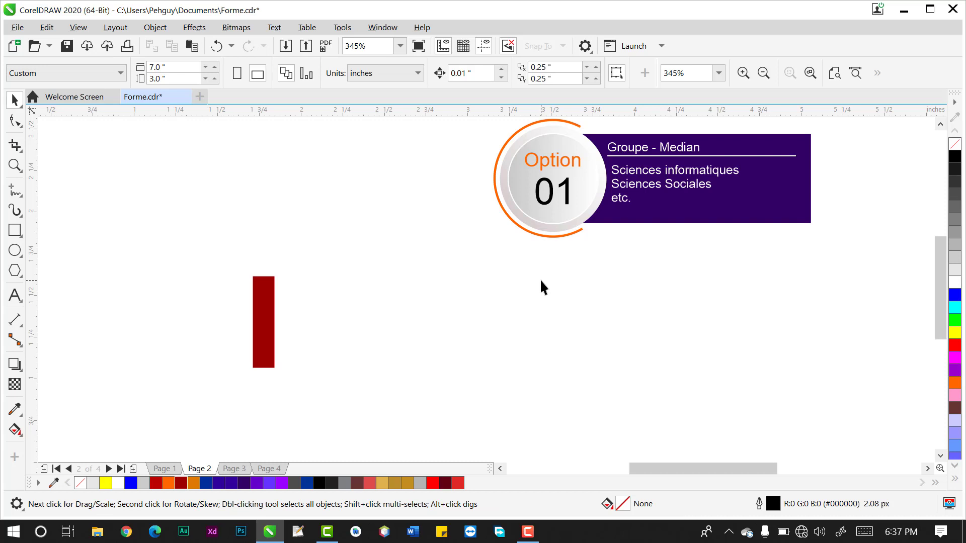
- Change the narrow rectangle's fill to the brighter red #BA0000
key("z")
left_click_drag(206, 228, 532, 403)
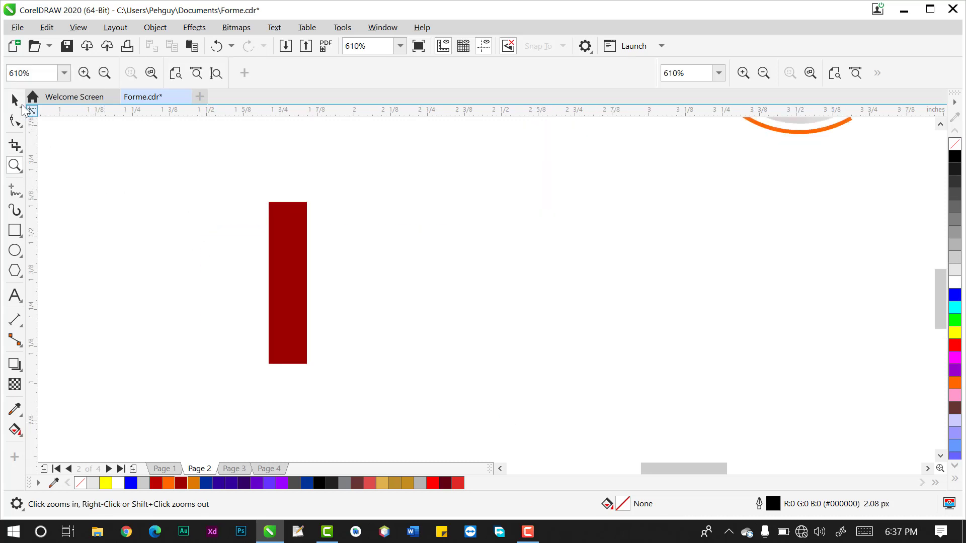
left_click(19, 99)
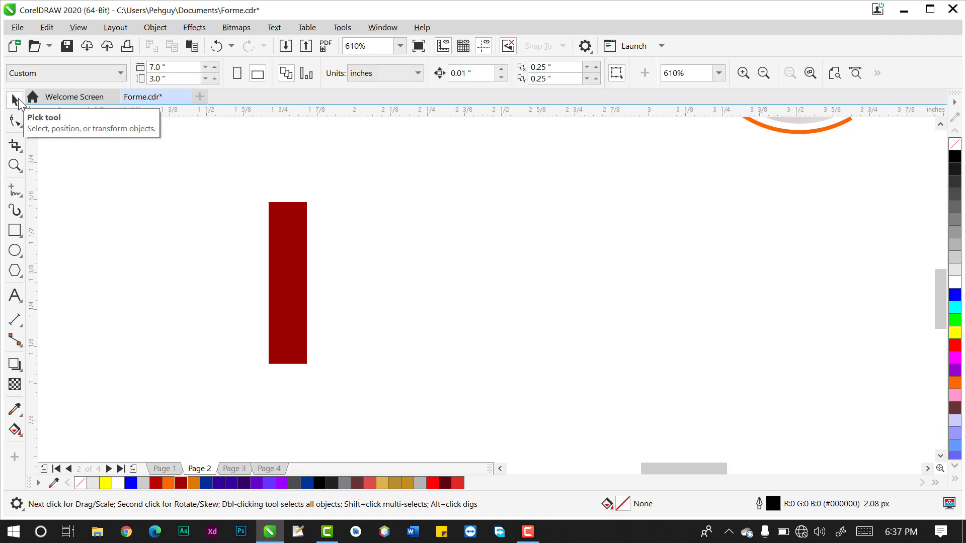
left_click(286, 282)
left_click(156, 482)
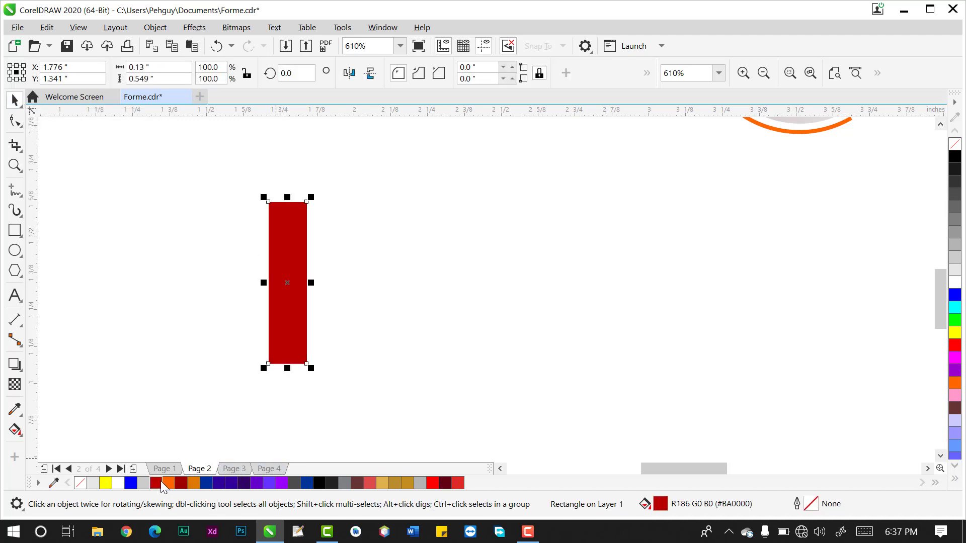
left_click(329, 393)
- Convert the red rectangle to curves
left_click(285, 302)
right_click(290, 328)
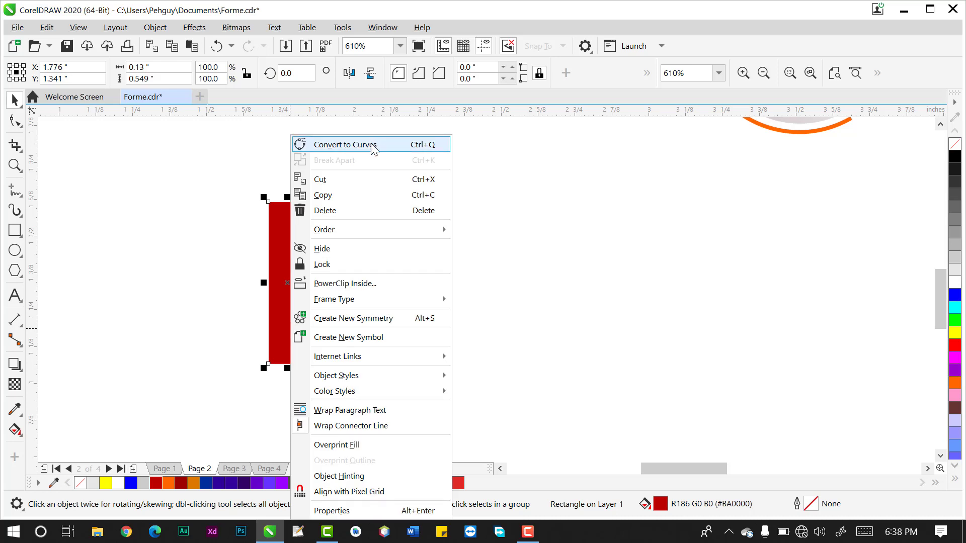
left_click(345, 144)
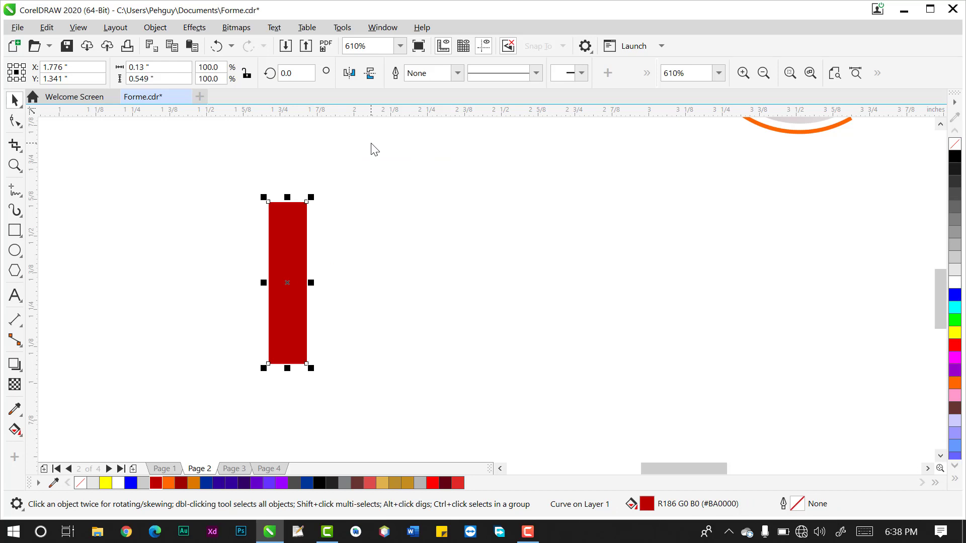
- Add a node at the middle of the red shape's bottom edge with the Shape tool
double_click(287, 251)
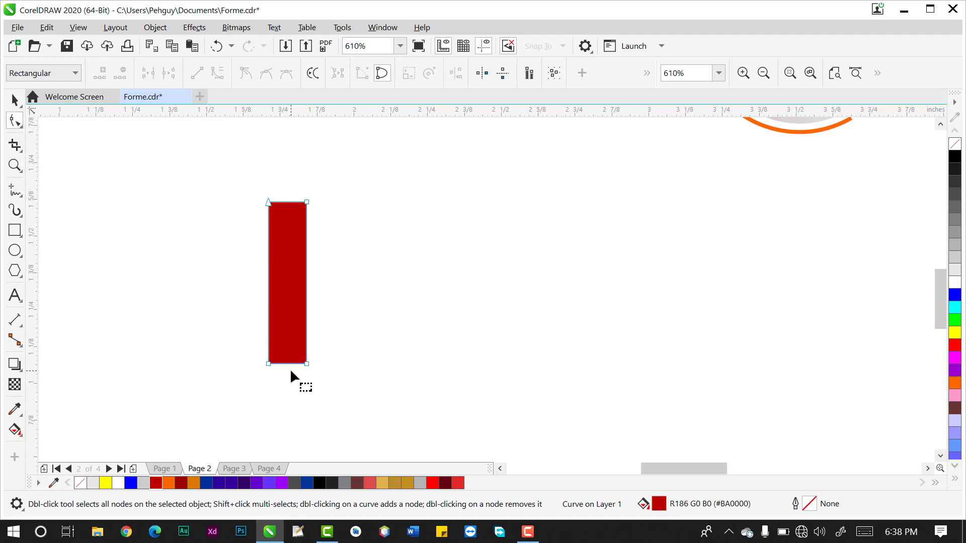
key("z")
left_click_drag(245, 323, 360, 372)
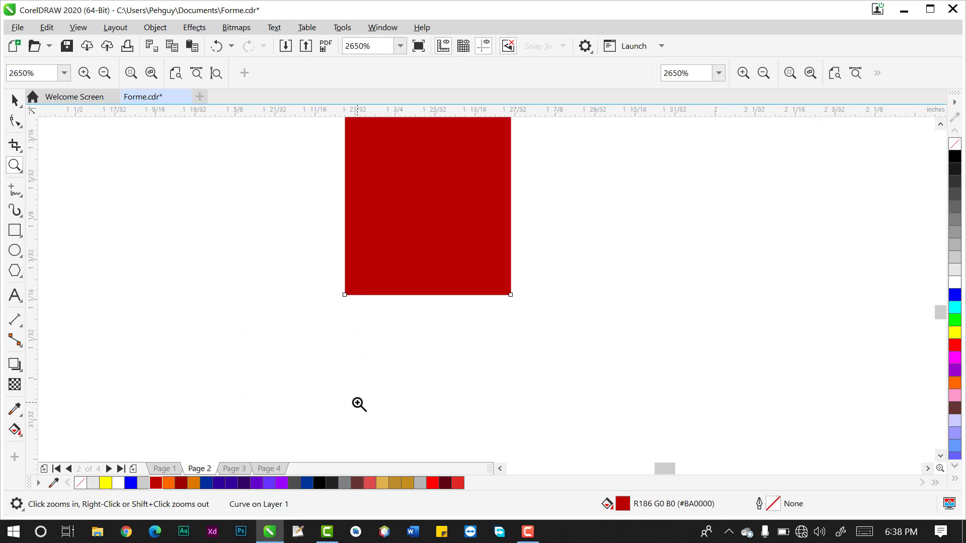
left_click(14, 103)
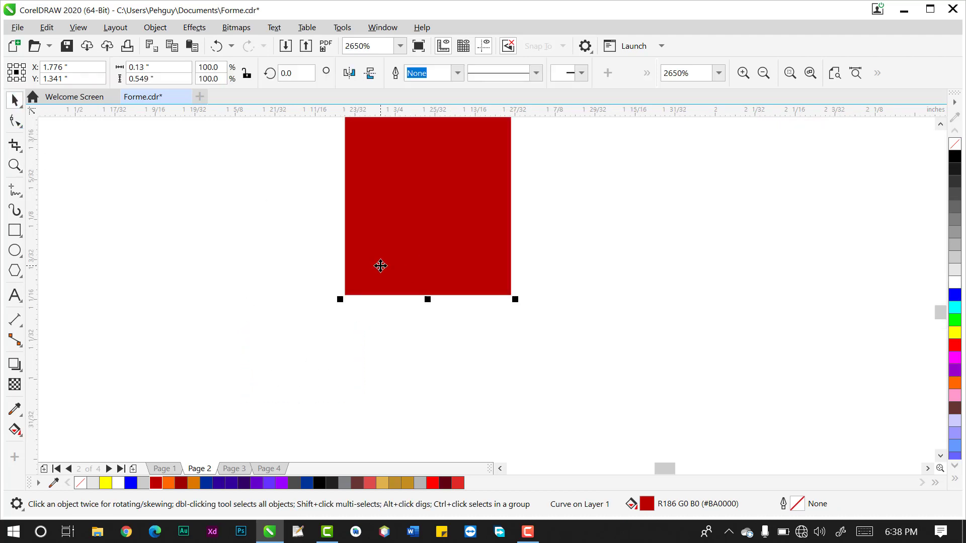
key("F10")
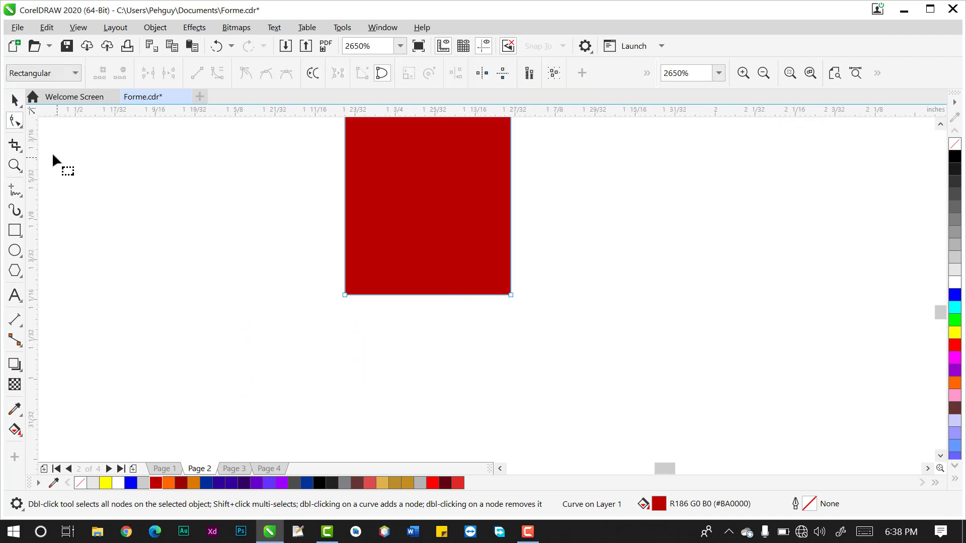
left_click(430, 293)
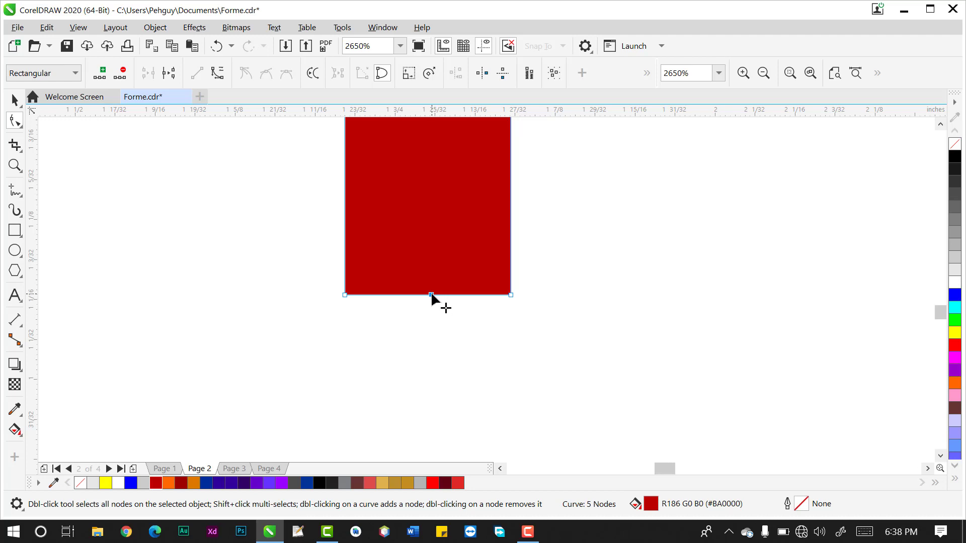
- Try moving the bottom edge's middle node up and down, and undo the moves
mouse_move(431, 295)
left_mouse_down()
mouse_move(434, 245)
mouse_move(418, 334)
mouse_move(347, 367)
mouse_move(525, 366)
mouse_move(465, 382)
mouse_move(444, 349)
mouse_move(440, 286)
left_mouse_up()
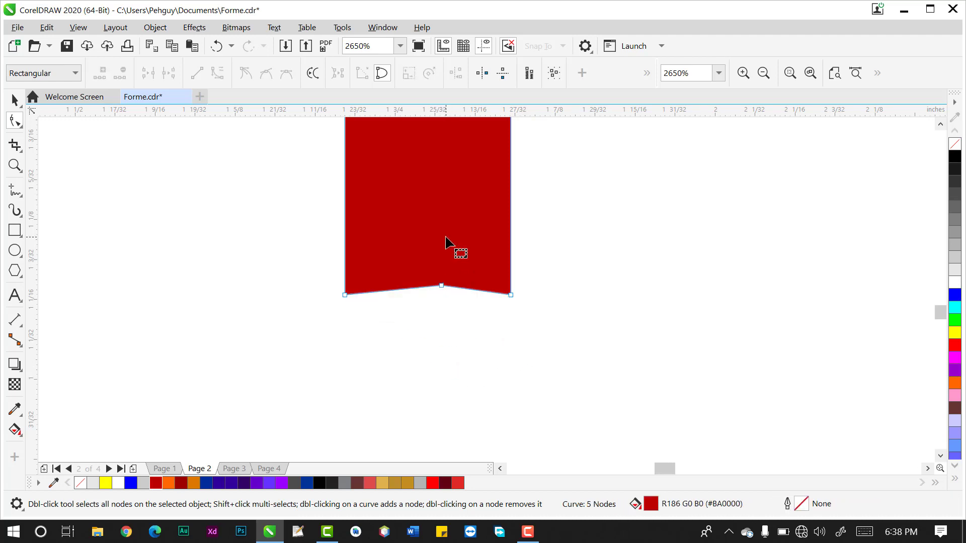
key("ctrl+z")
key("ctrl+z")
key("ctrl+shift+z")
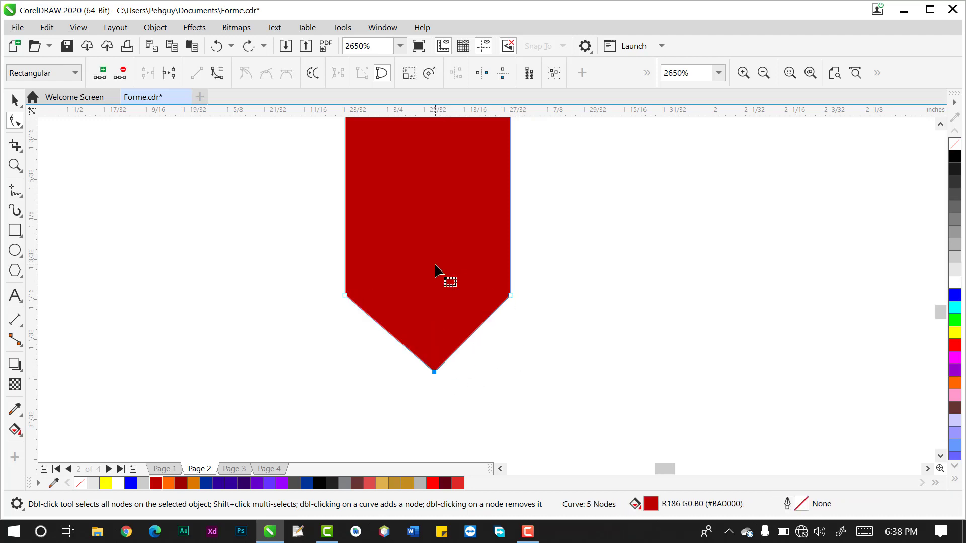
key("ctrl+z")
key("ctrl+z")
key("ctrl+shift+z")
key("ctrl+shift+z")
key("ctrl+shift+z")
key("ctrl+z")
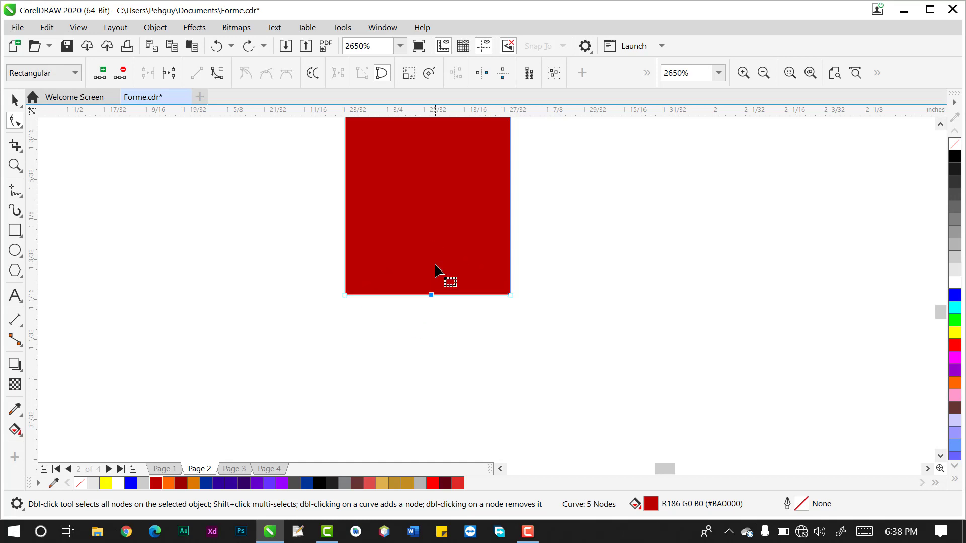
- Move the bottom edge's middle node straight up to form a V-shaped notch in the red strip
left_click_drag(432, 294, 431, 253)
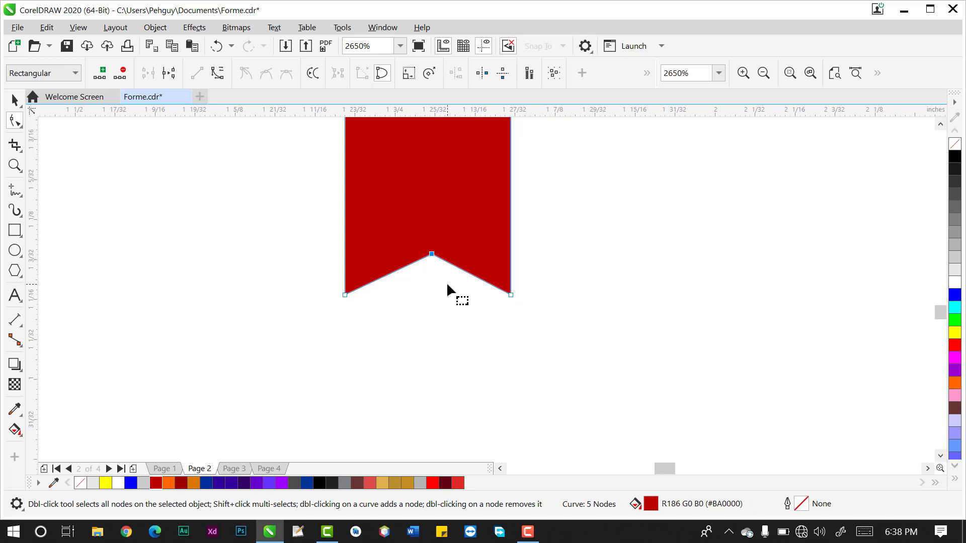
key("z")
right_click(459, 255)
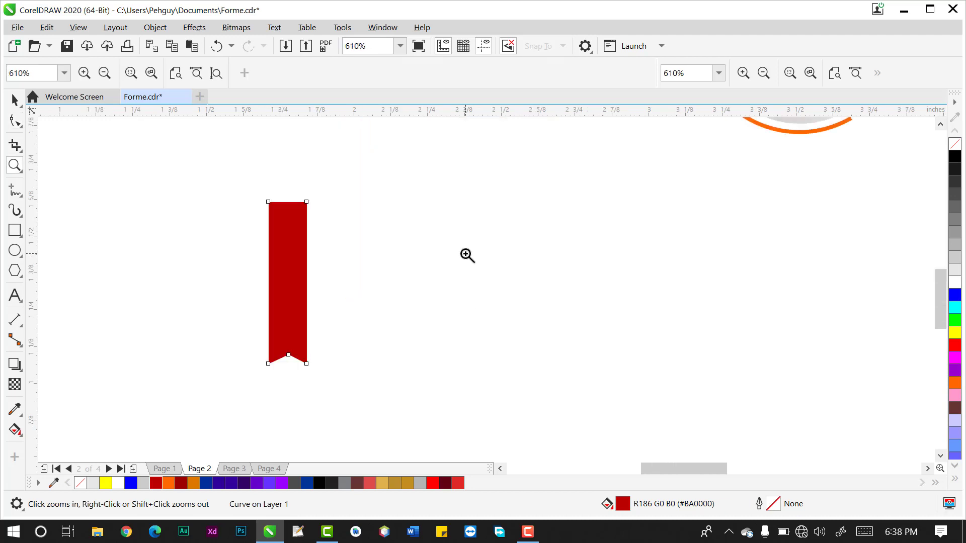
left_click_drag(230, 178, 400, 408)
left_click(15, 100)
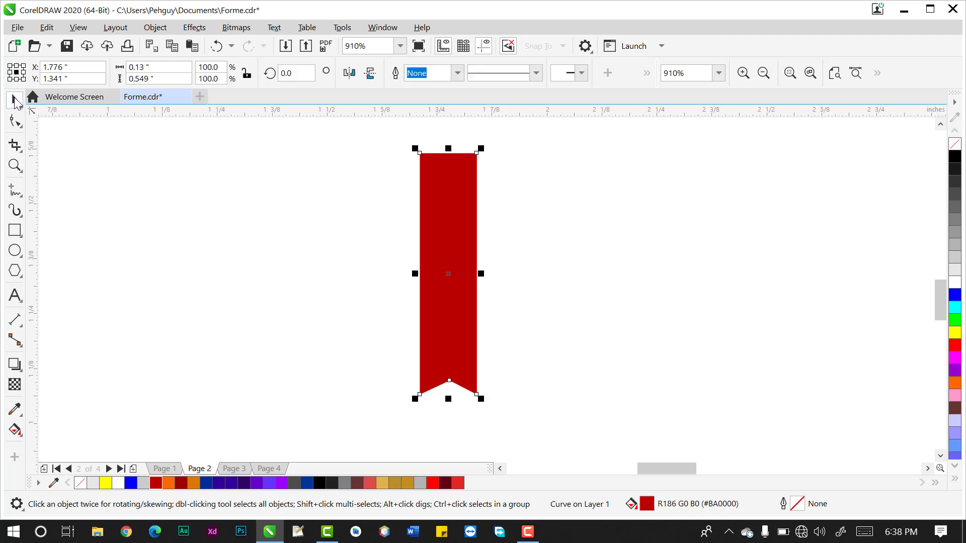
- Undo the V-shaped notch in the red strip and select the shape for node editing
left_click(532, 257)
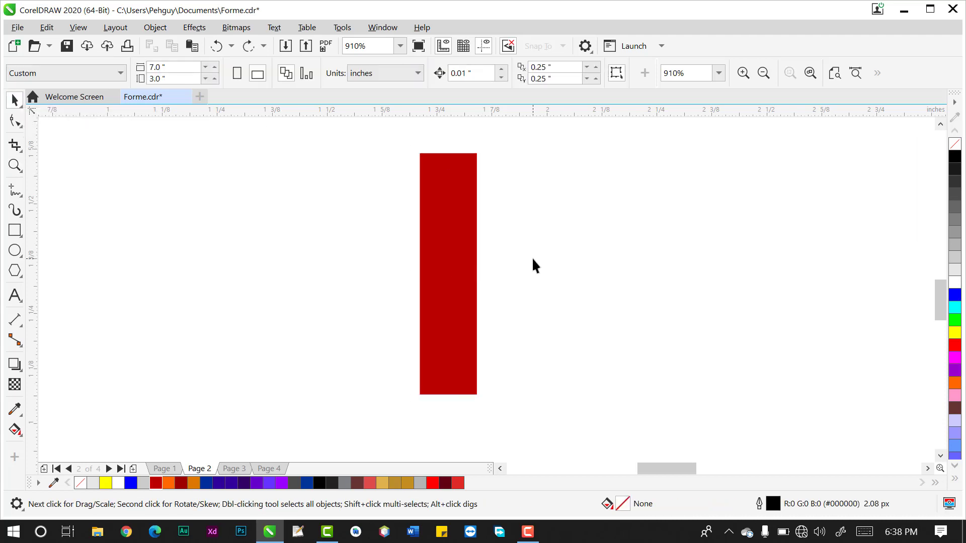
left_click(452, 379)
double_click(457, 384)
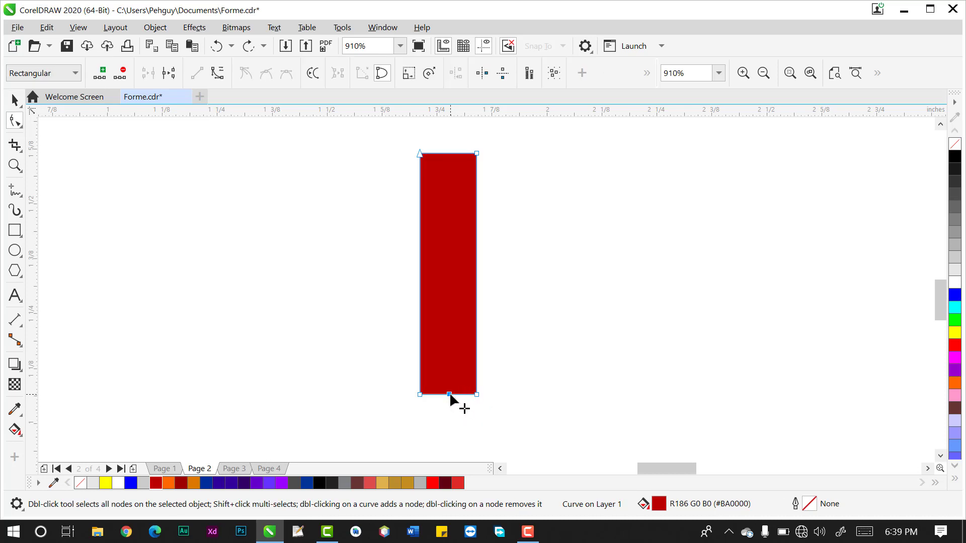
- Select the middle node of the red strip's bottom edge with the Shape tool
key("z")
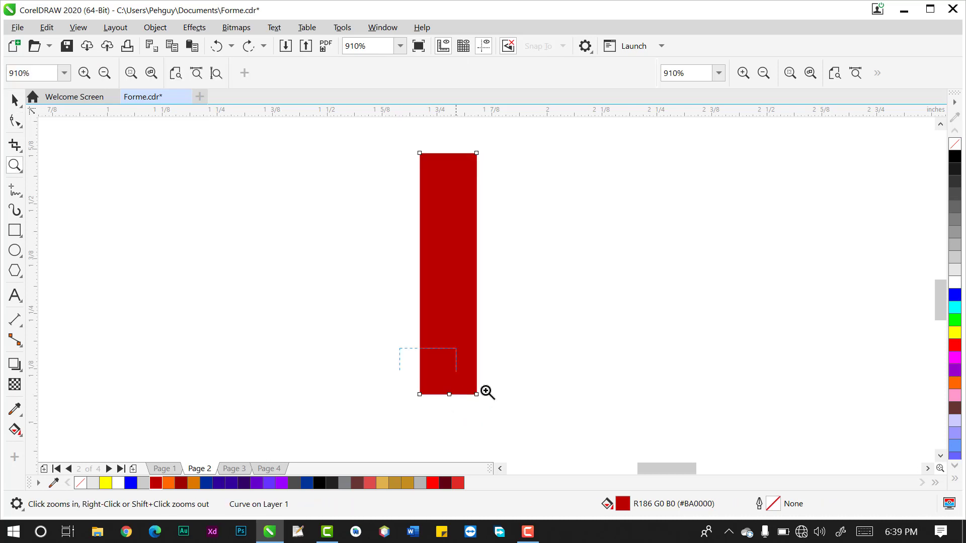
left_click_drag(487, 392, 535, 442)
left_click(15, 100)
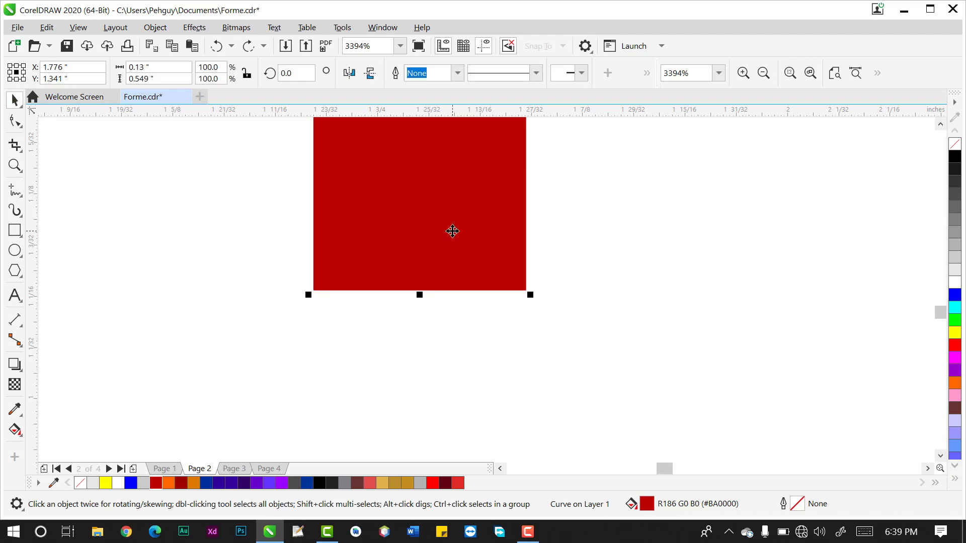
left_click(452, 231)
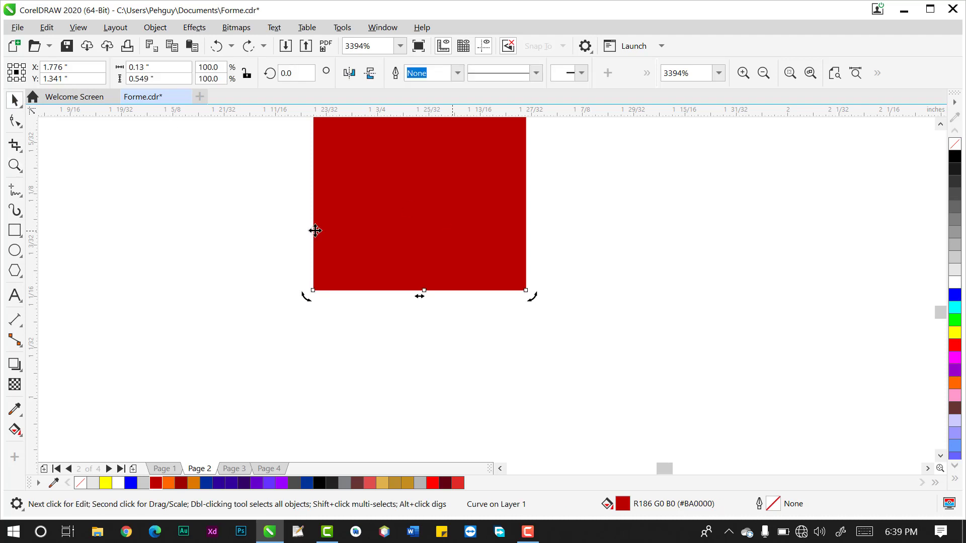
left_click(440, 203)
key("F10")
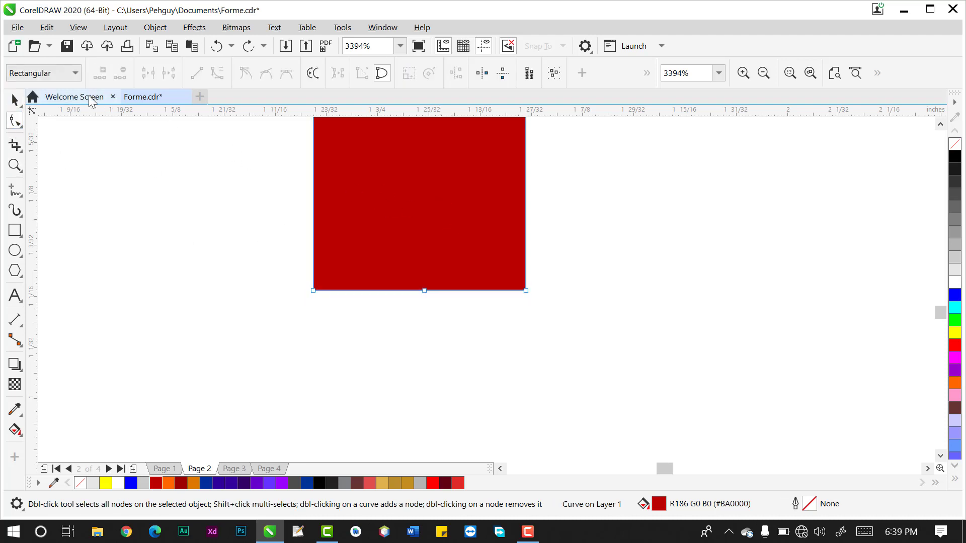
key("space")
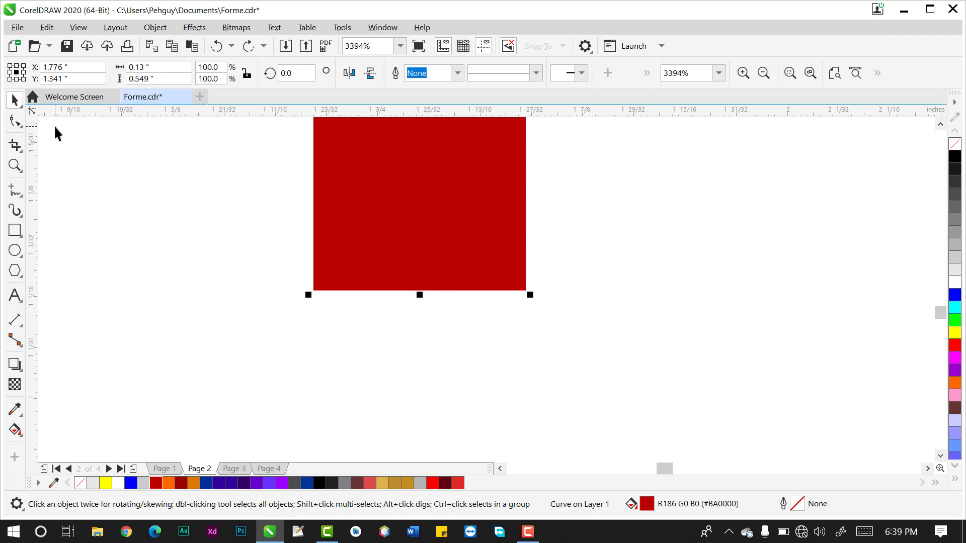
left_click(15, 121)
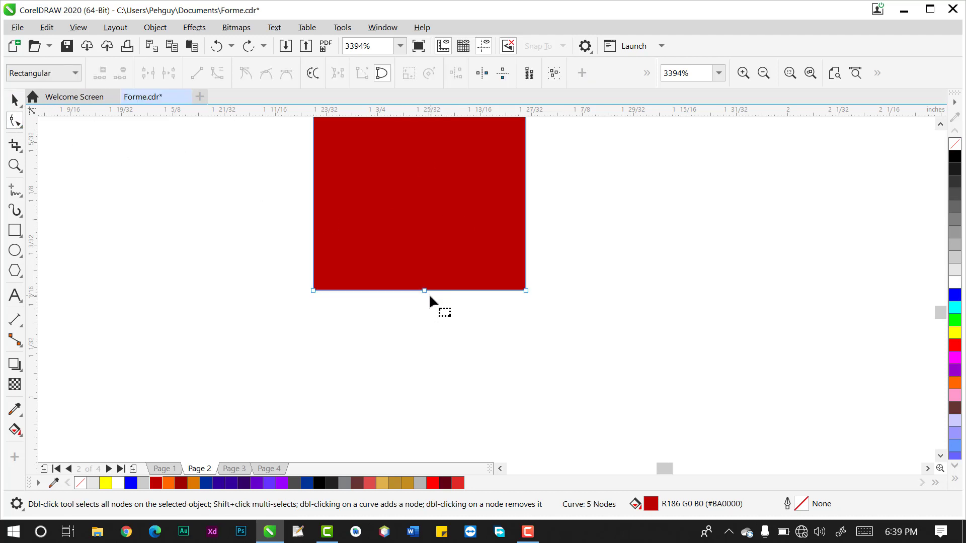
left_click(423, 291)
- Add a node on the strip's right edge above the corner and delete the bottom-right and bottom-middle nodes to make a slanted end
left_click(940, 125)
left_click(940, 125)
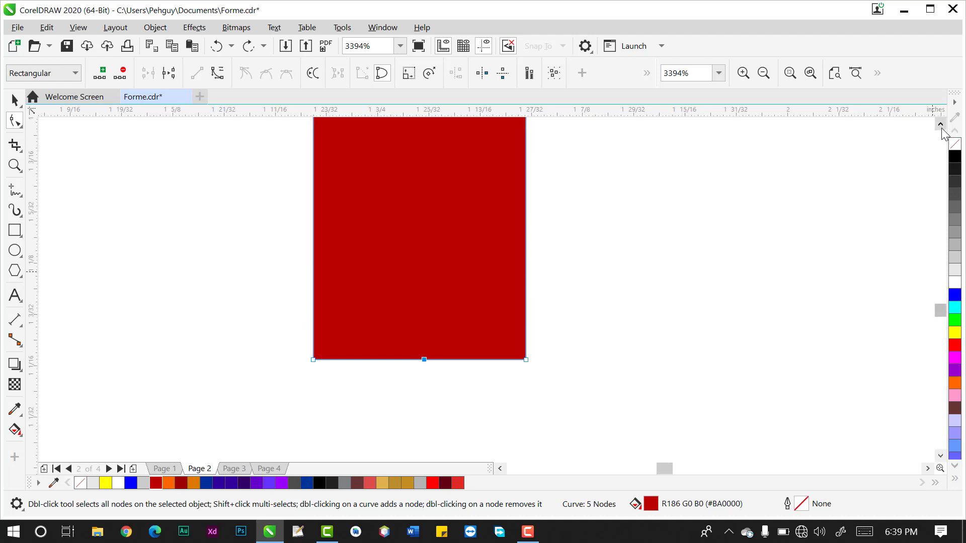
double_click(526, 266)
left_click(526, 359)
key("Delete")
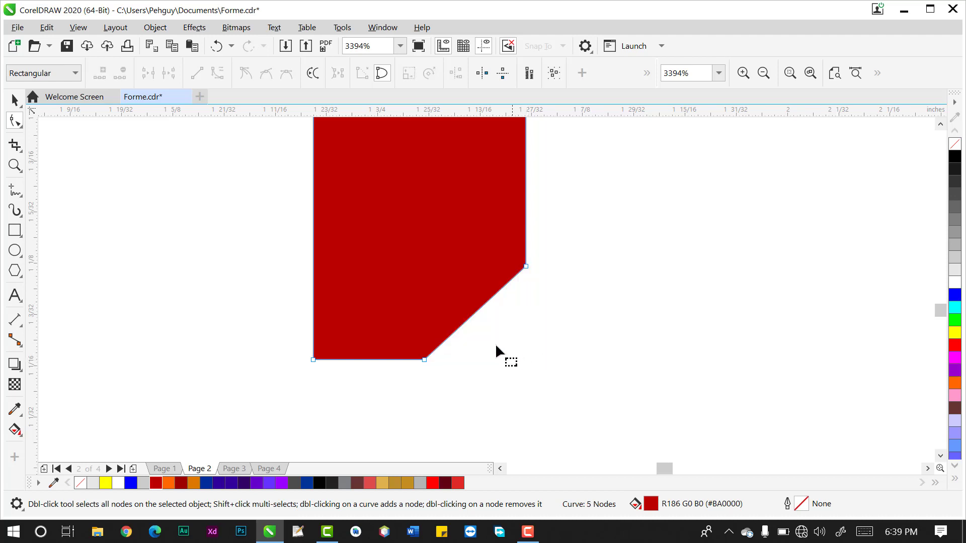
double_click(425, 359)
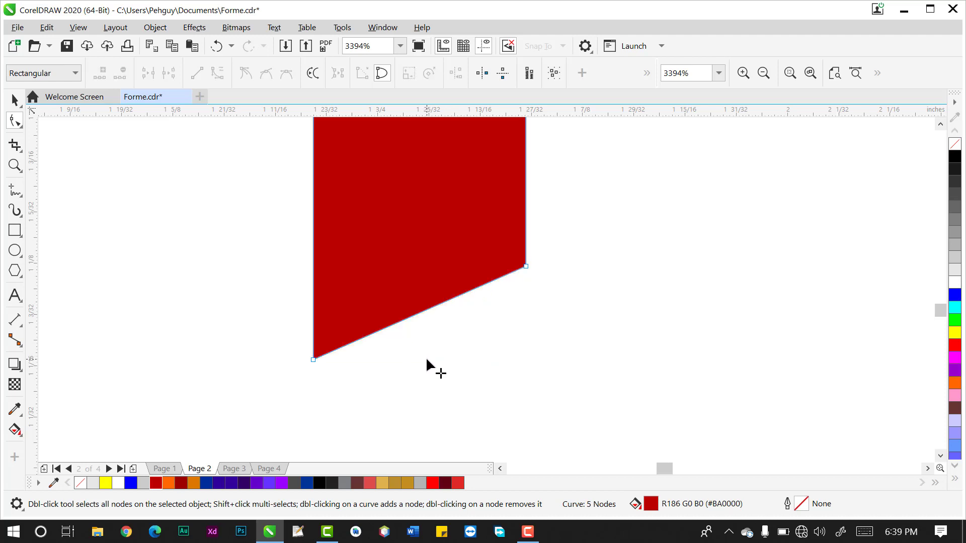
- Undo the two node deletions on the red strip and redo them
left_click(525, 266)
key("ctrl+z")
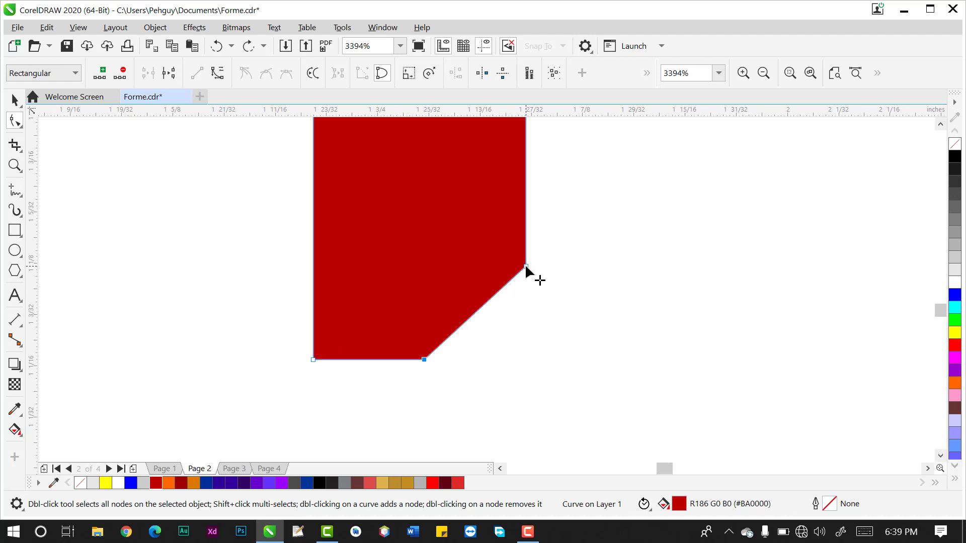
key("ctrl+z")
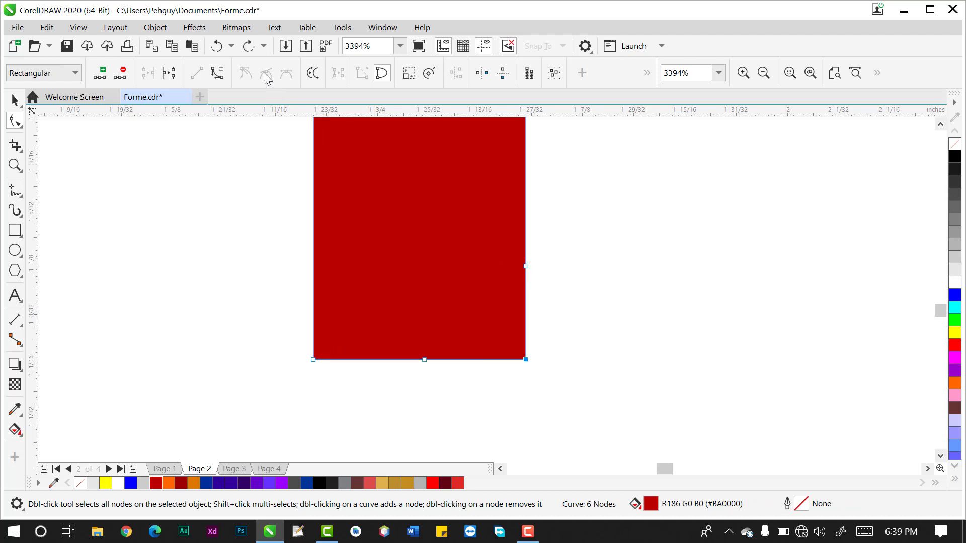
left_click(249, 46)
left_click(245, 50)
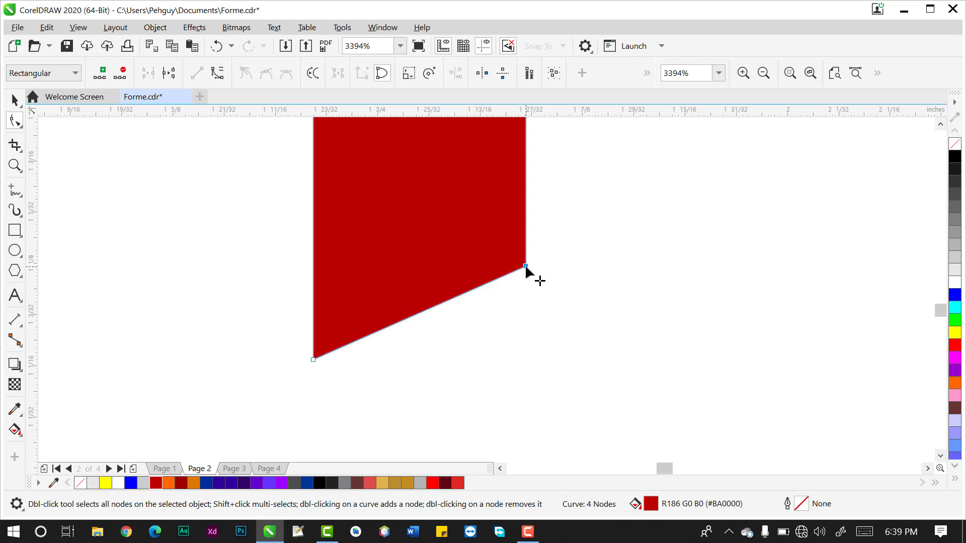
- Nudge the right-hand node of the slanted end straight up to steepen the slant, and deselect the strip
key("Up")
key("Up")
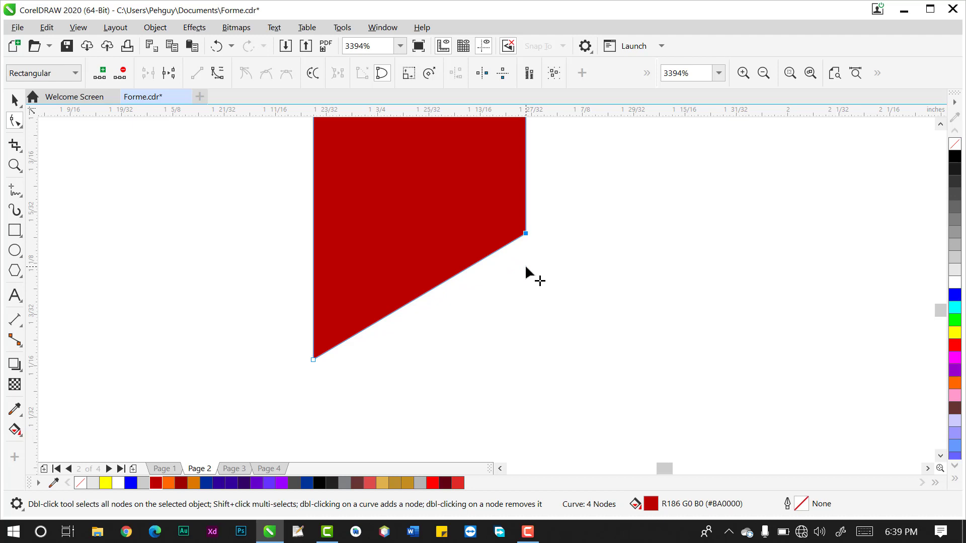
left_click(15, 100)
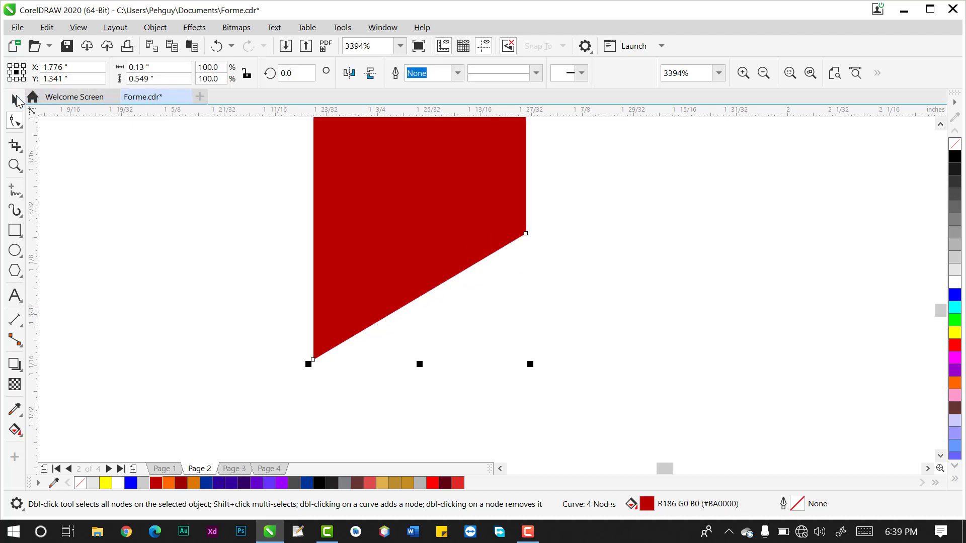
key("z")
right_click(247, 252)
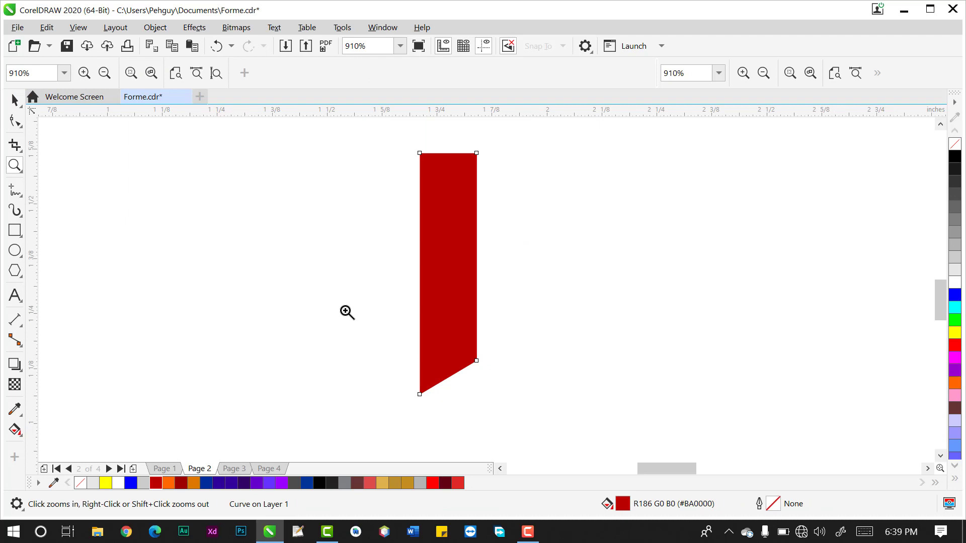
left_click(15, 100)
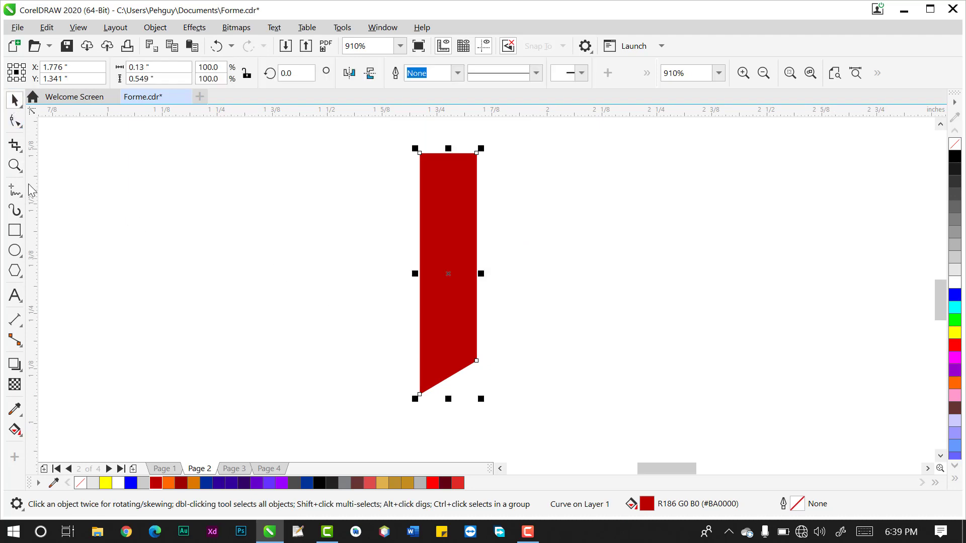
left_click(142, 205)
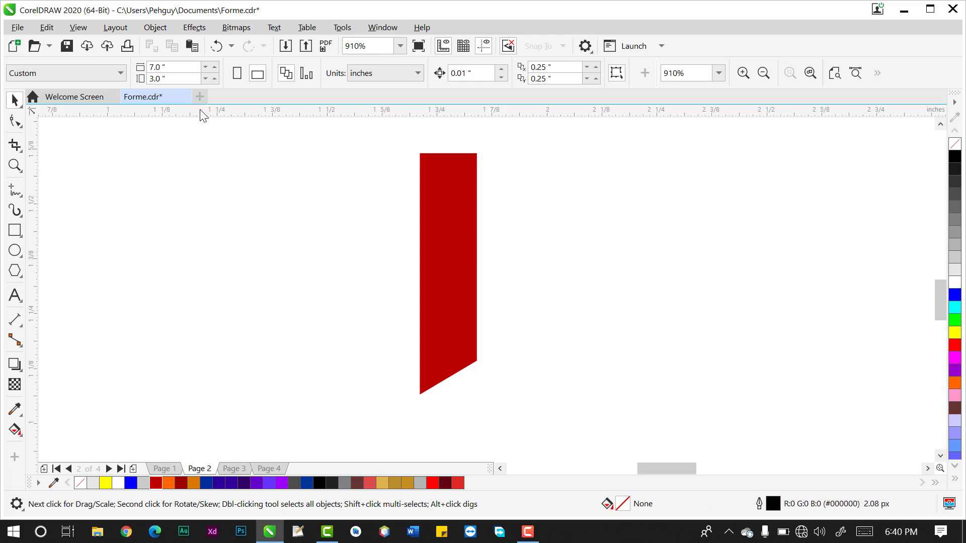
- Show the document grid and move the red strip so its top-left corner meets the grid intersection at 1 3/4 and 1 1/2 inches
left_click(462, 50)
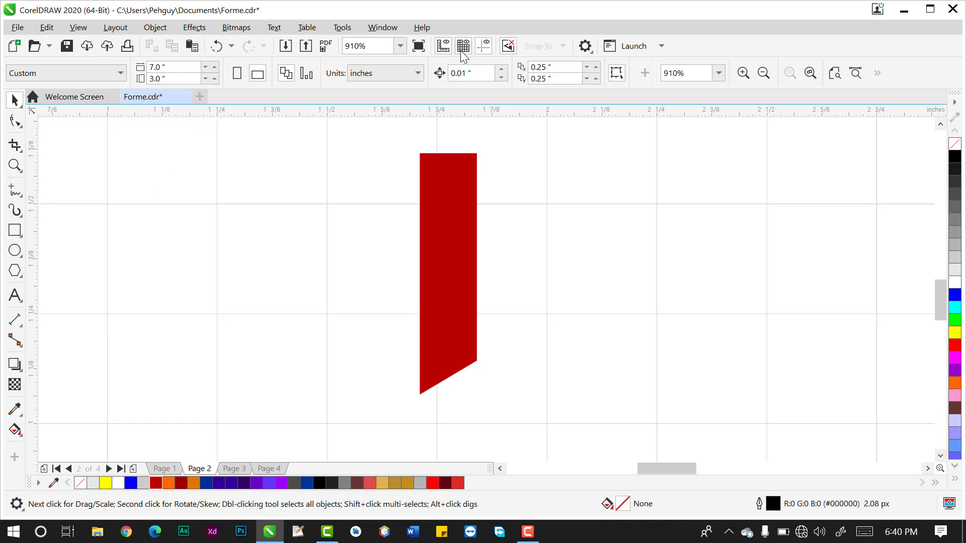
left_click(456, 186)
left_click_drag(457, 186, 476, 235)
left_click(371, 242)
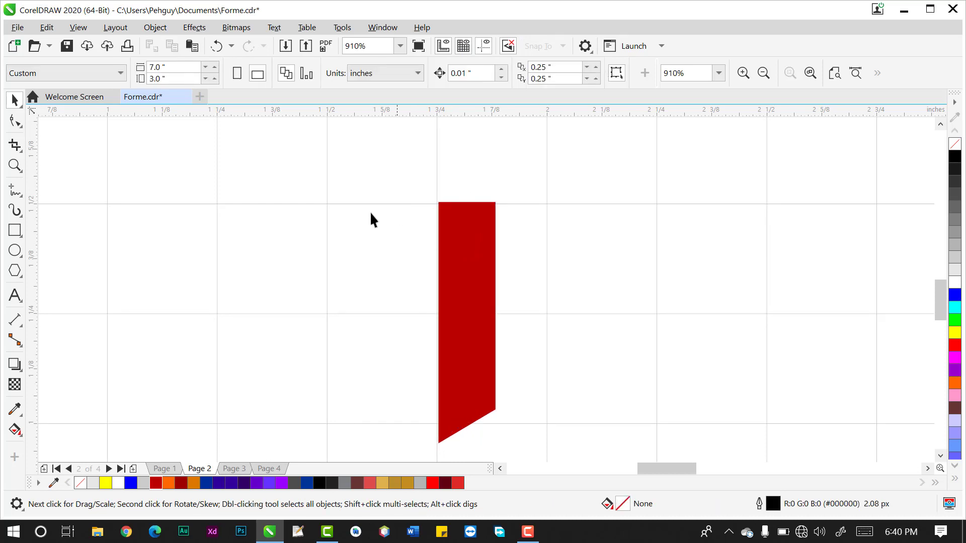
- Place a vertical guideline at about 1.887 inches by the strip's right edge and horizontal guidelines at both ends of its slant
left_click_drag(277, 227, 498, 242)
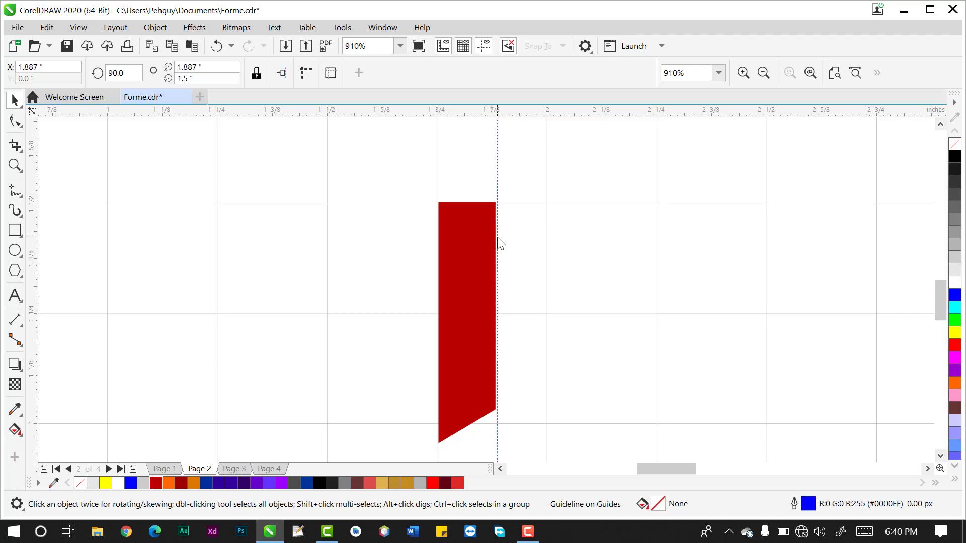
left_click(473, 255)
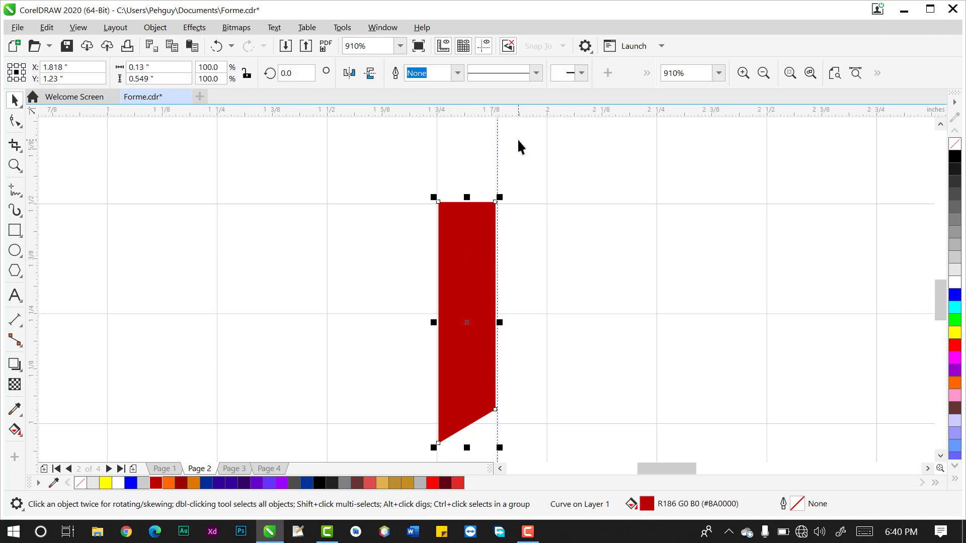
left_click_drag(497, 118, 559, 415)
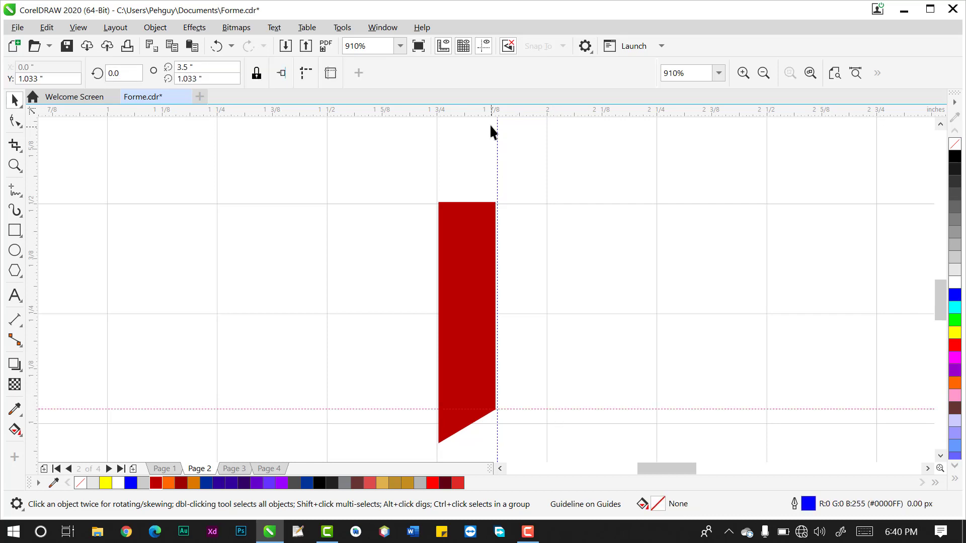
left_click_drag(485, 353, 502, 444)
- Move the red strip clear of the vertical guideline to about X 2.411 and Y 1.261 inches, and deselect it
left_click(474, 295)
left_click_drag(475, 295, 753, 282)
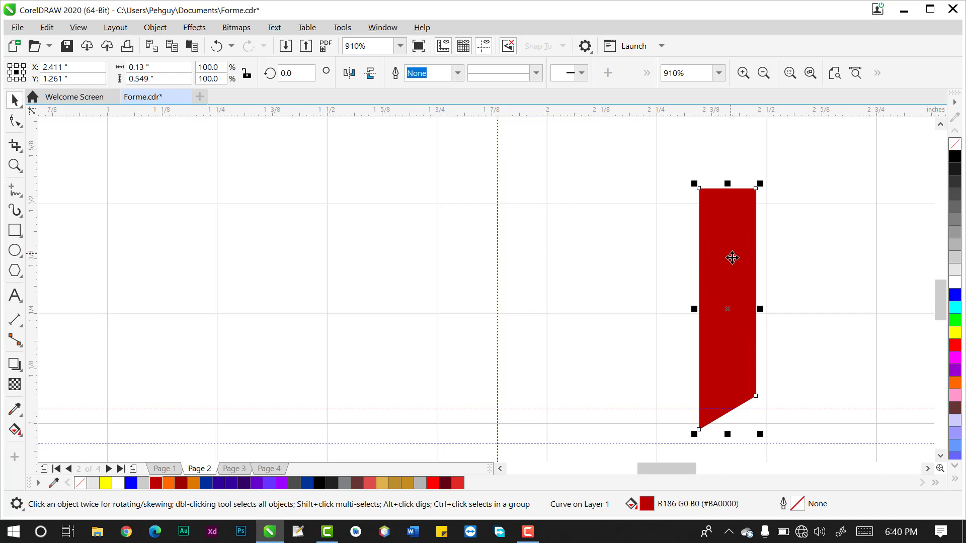
left_click(659, 264)
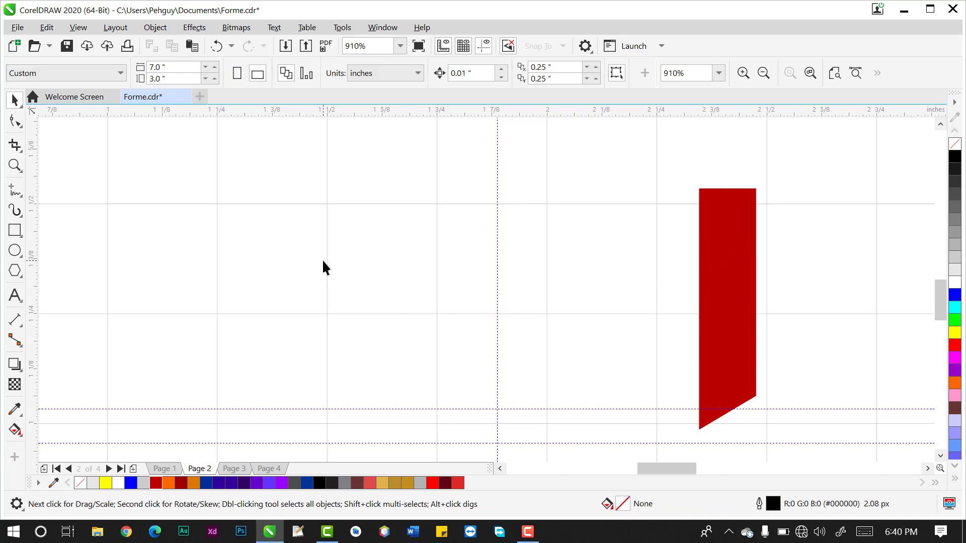
- Draw a closed strip outline with a slanted lower end, about 0.135 by 0.547 inches, along the grid and guidelines with the Freehand tool
left_click(15, 190)
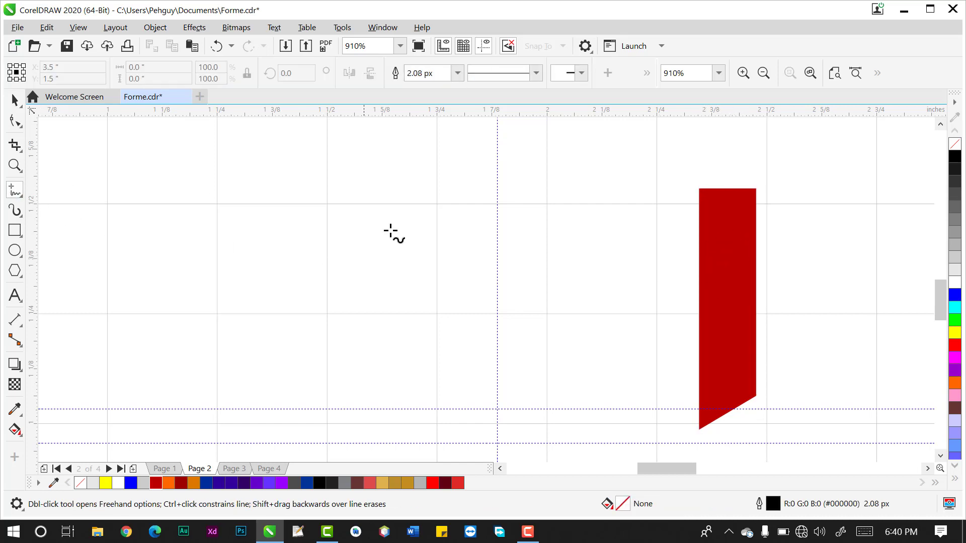
left_click(437, 203)
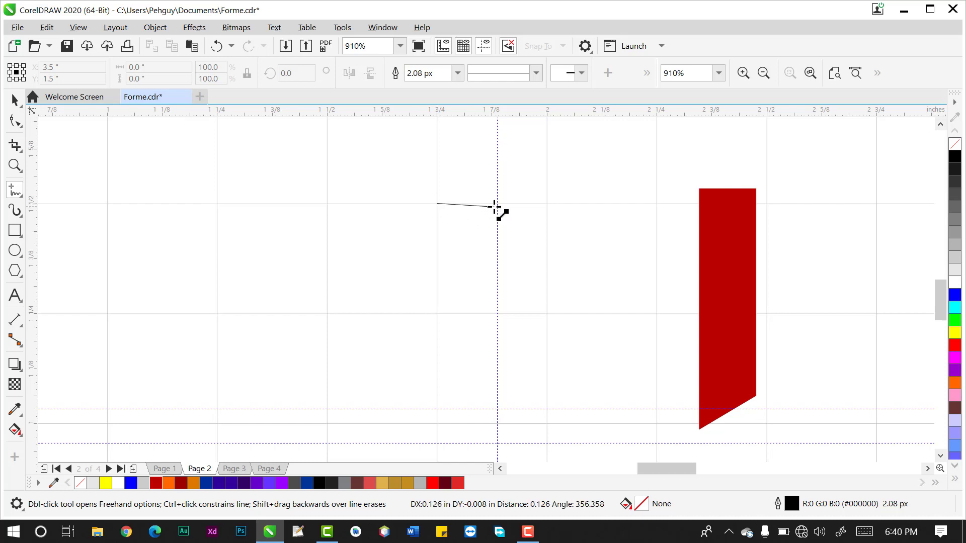
left_click(496, 203)
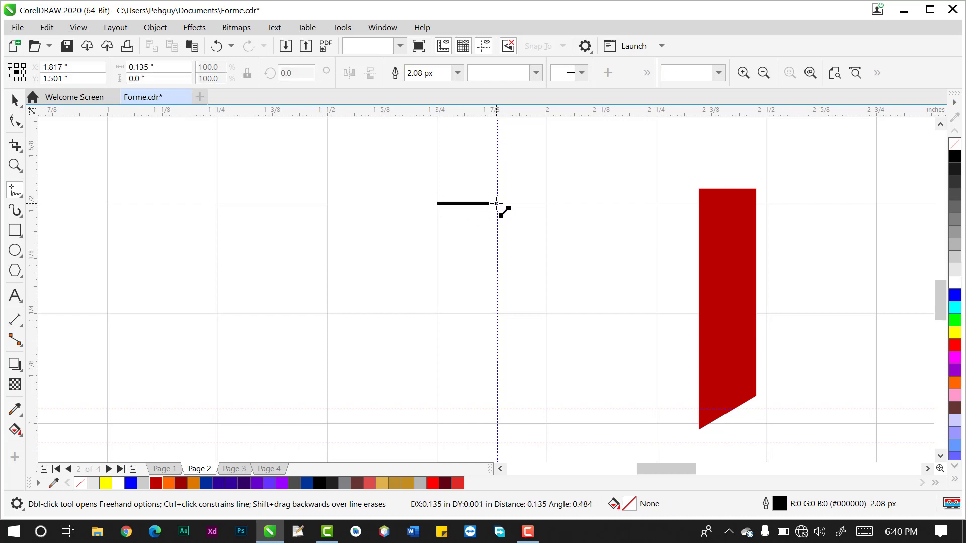
left_click(496, 204)
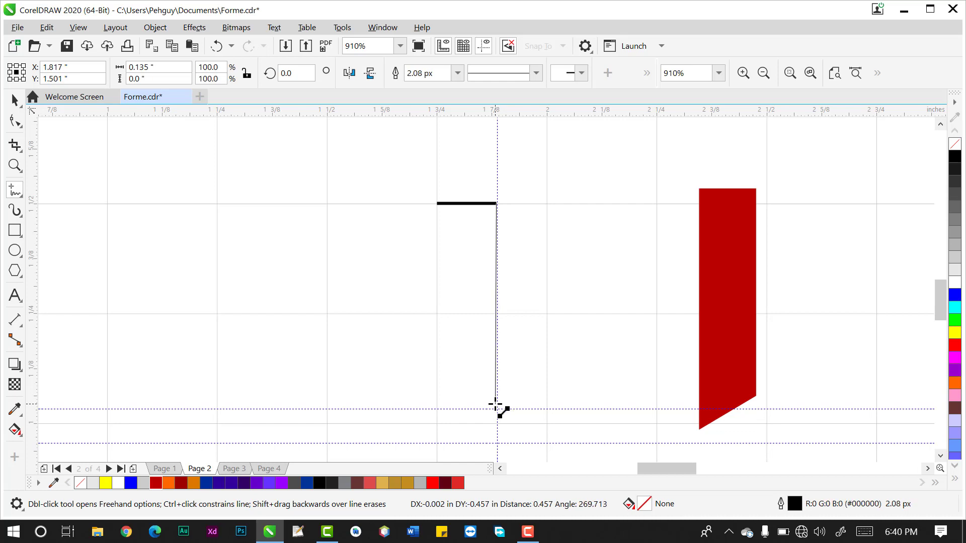
left_click(496, 409)
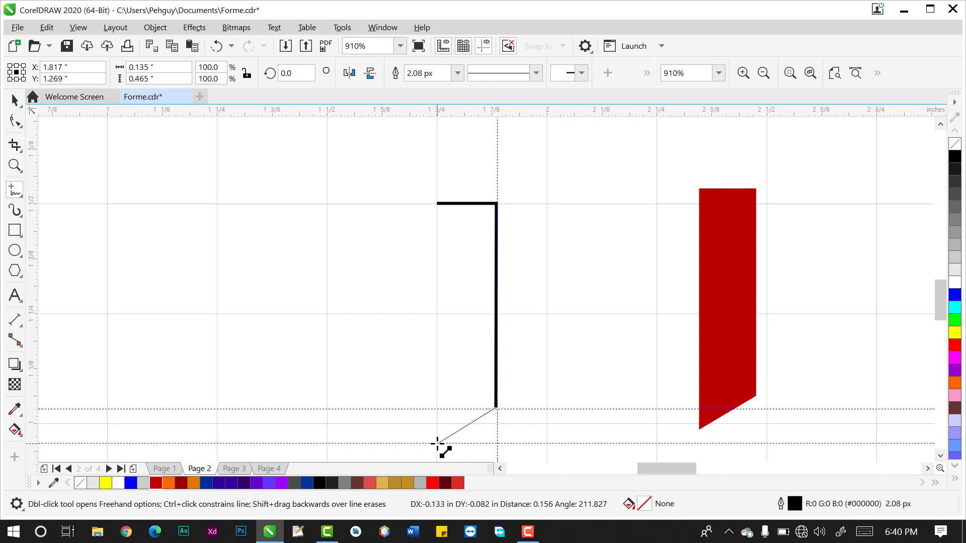
left_click(438, 443)
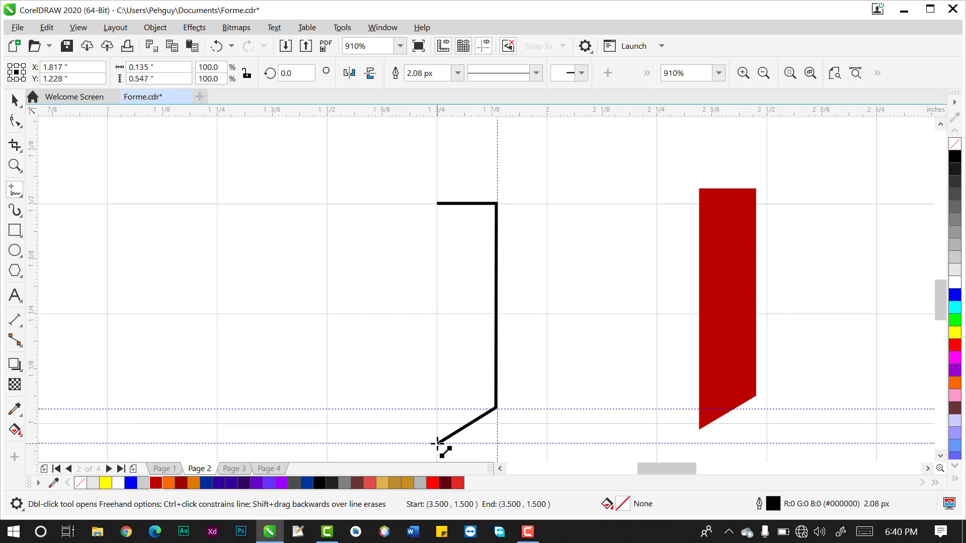
left_click(438, 203)
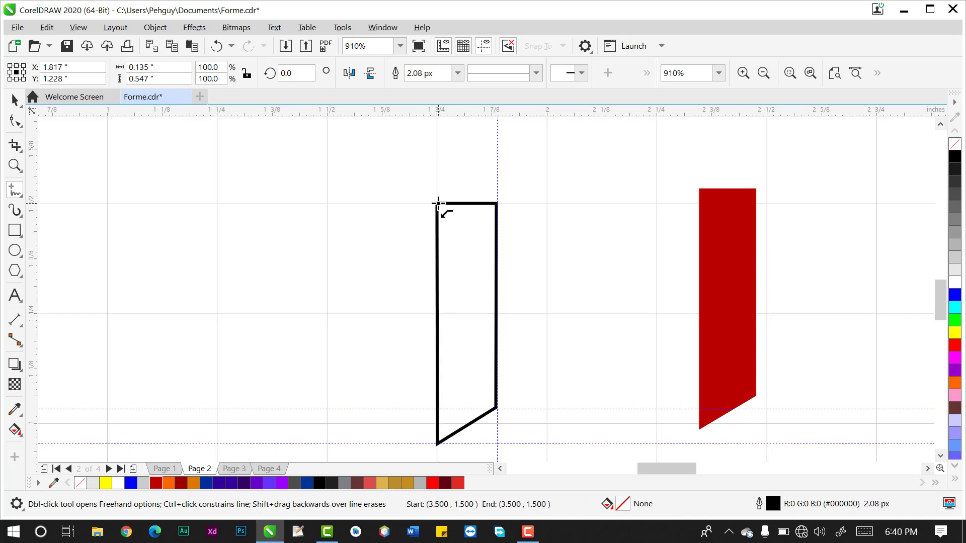
- Fill the new slanted strip with red #DF2926 and remove its outline
left_click(457, 484)
right_click(458, 484)
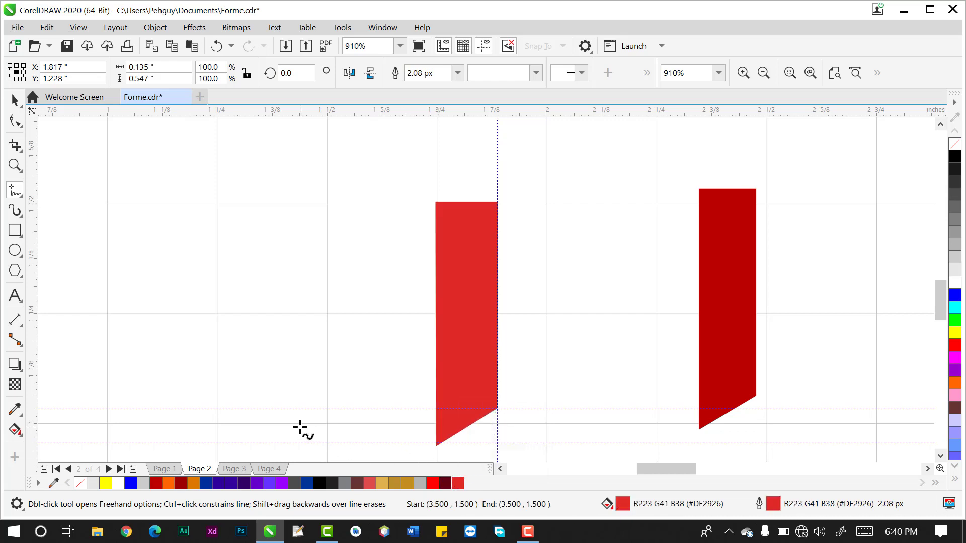
right_click(80, 484)
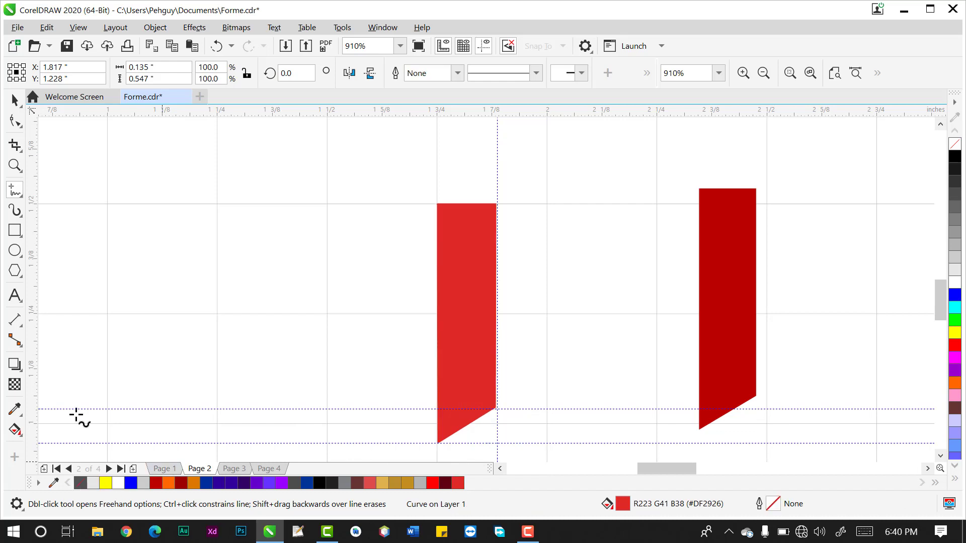
- Move the dark red strip a little up and to the left, and delete the lighter red traced strip
left_click(18, 102)
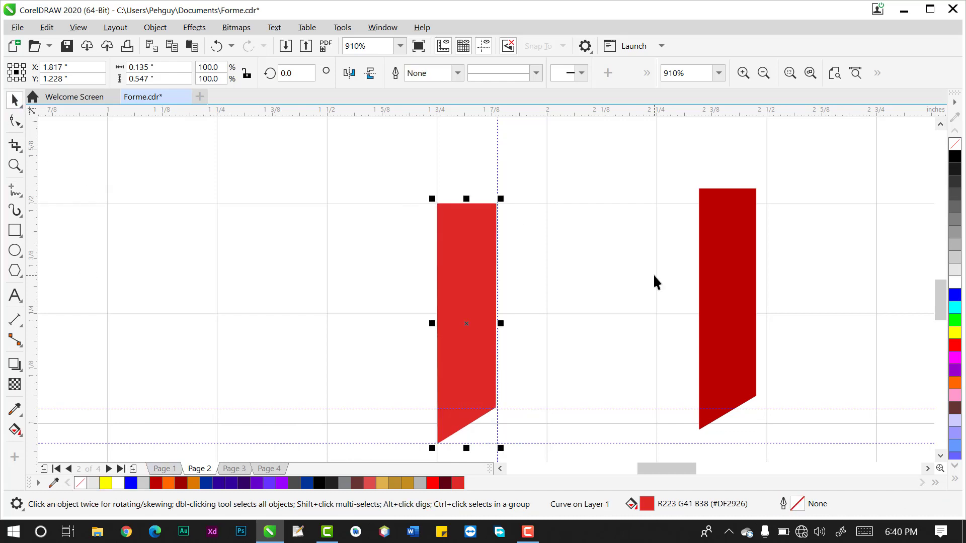
left_click(726, 295)
left_click_drag(742, 287, 709, 243)
left_click(472, 288)
key("Delete")
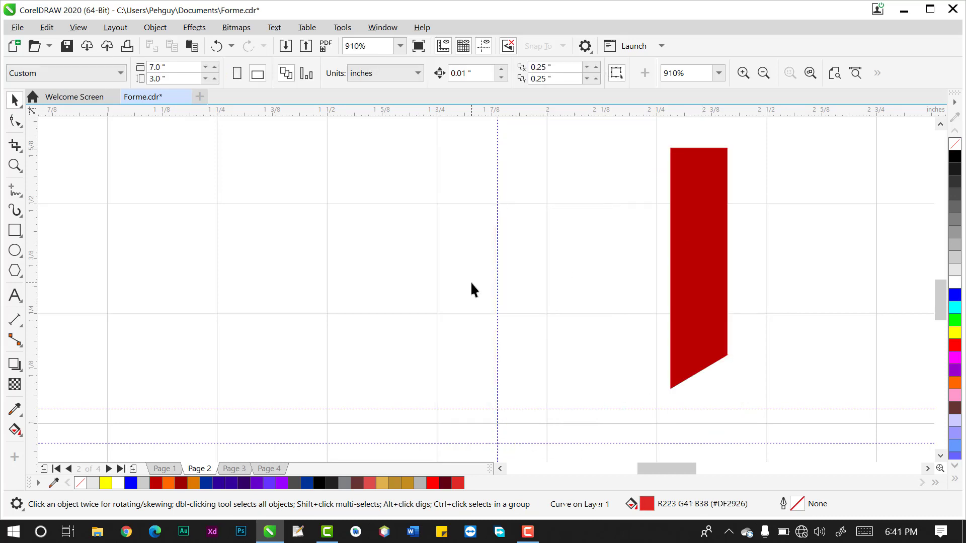
- Hide the guidelines, move the dark red strip to about X 1.926 and Y 1.295 inches, and deselect it
key("z")
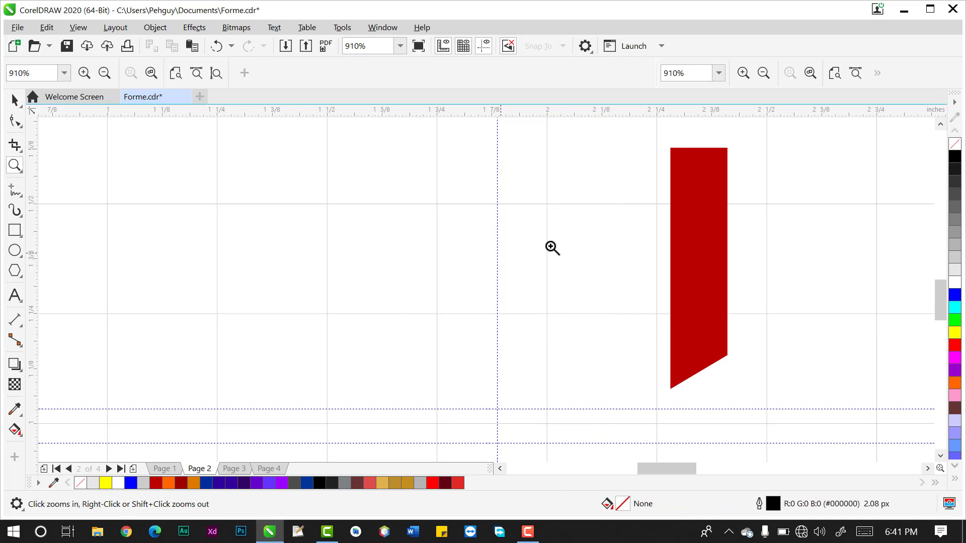
right_click(593, 259)
left_click(15, 99)
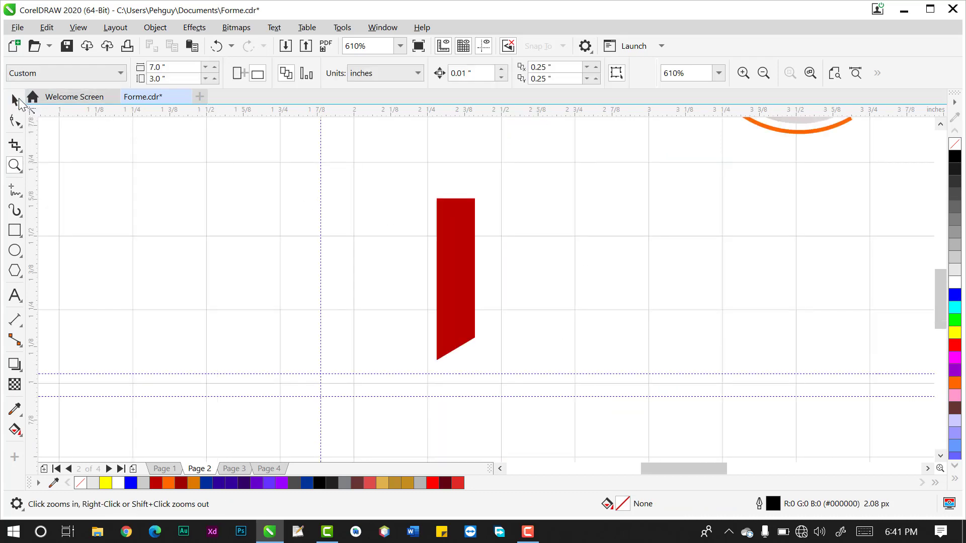
left_click_drag(463, 280, 352, 272)
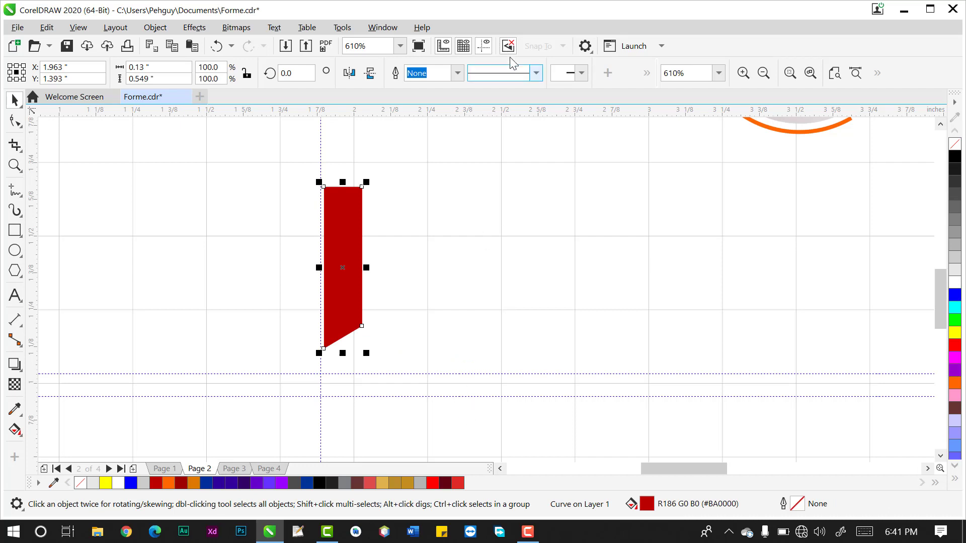
left_click(485, 47)
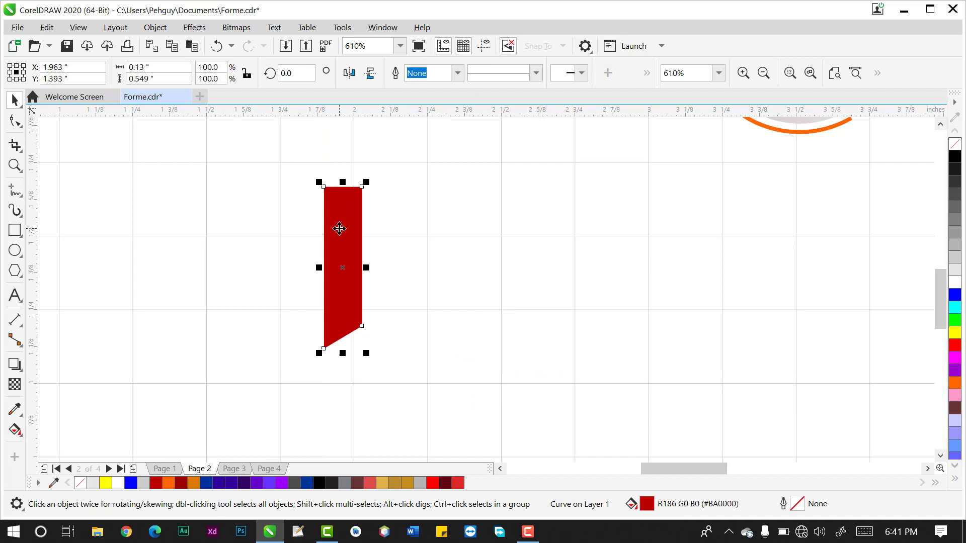
left_click_drag(340, 229, 329, 257)
left_click(390, 277)
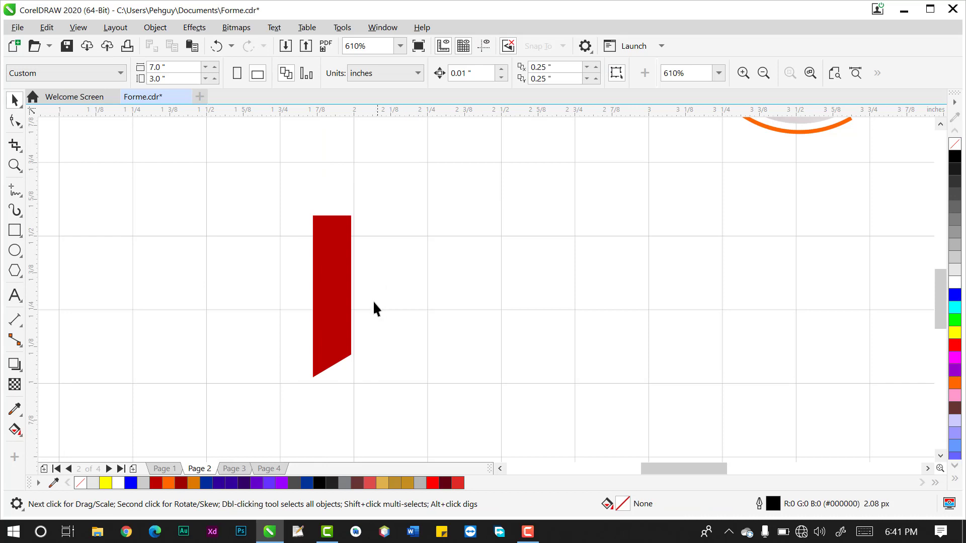
- Skew the dark red strip horizontally so its upper end leans right, making it about 0.173 inches wide overall
left_click(336, 286)
left_click(335, 285)
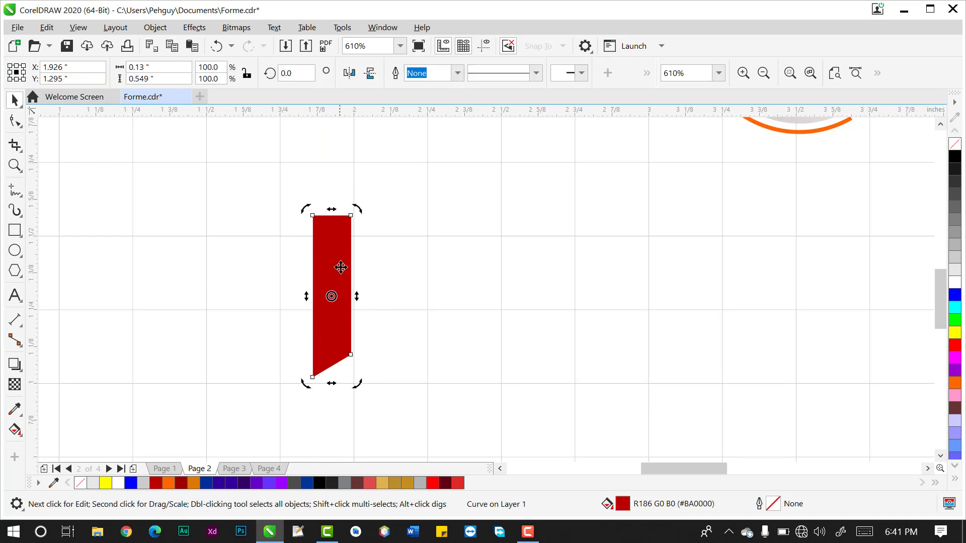
left_click(394, 260)
left_click(344, 271)
left_click(334, 270)
left_click_drag(333, 207, 337, 208)
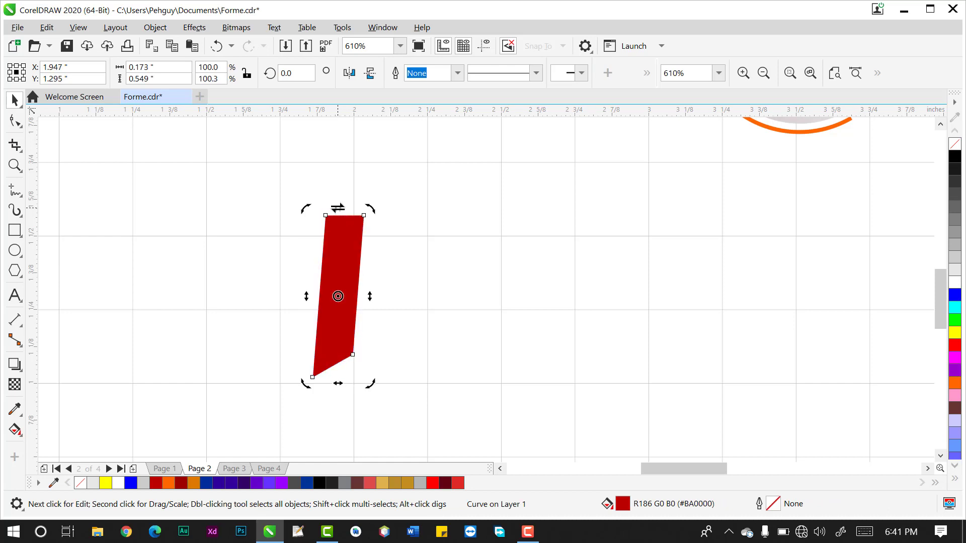
left_click(393, 238)
left_click(346, 284)
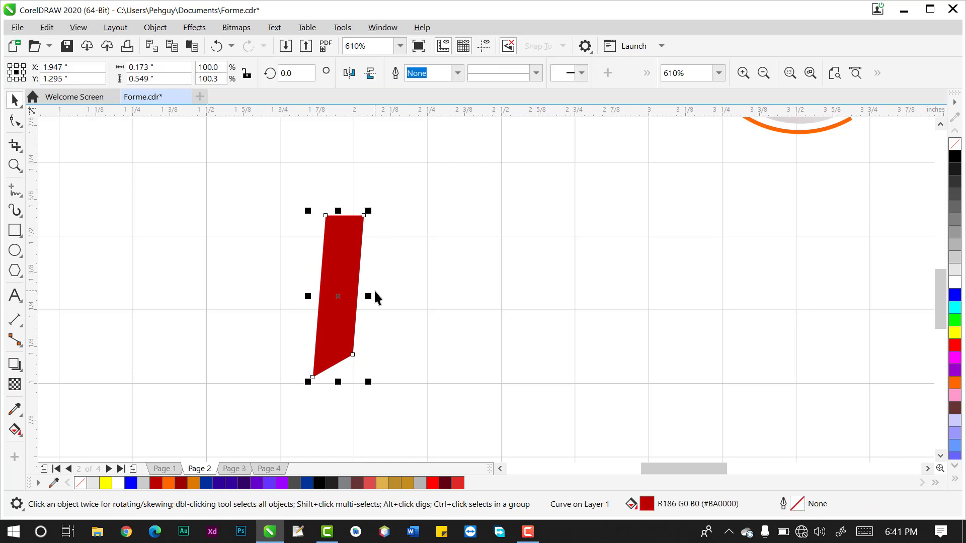
left_click(381, 274)
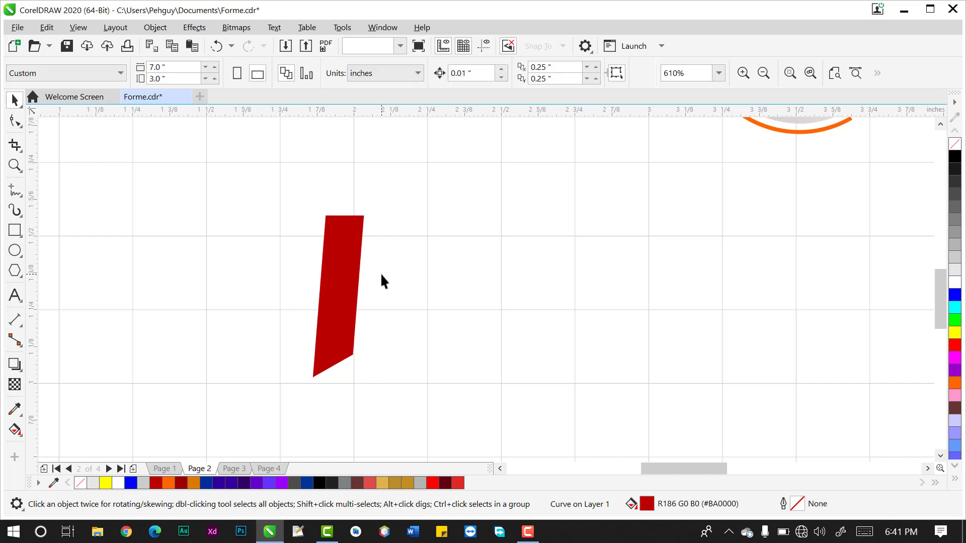
- Try a horizontally mirrored copy of the skewed strip on its right side, about 0.195 inches wide, and delete it
left_click(343, 280)
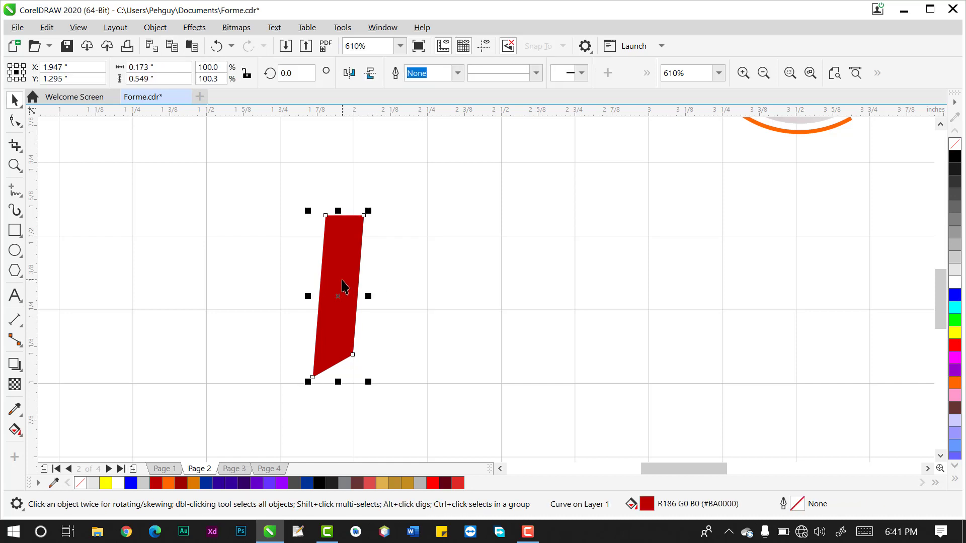
left_click_drag(308, 296, 413, 281)
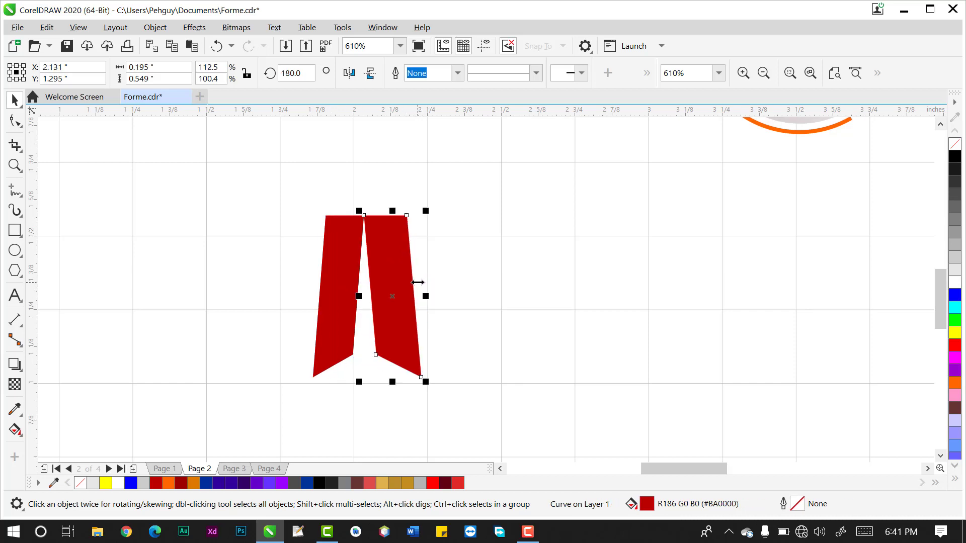
key("Delete")
left_click(342, 265)
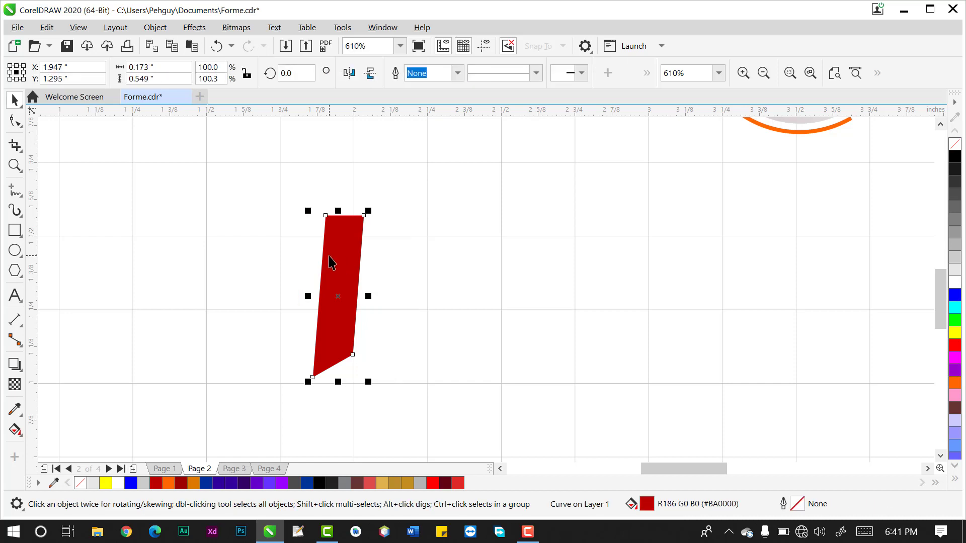
- Move the skewed strip to about X 1.796 and Y 1.23 inches and deselect it
key("z")
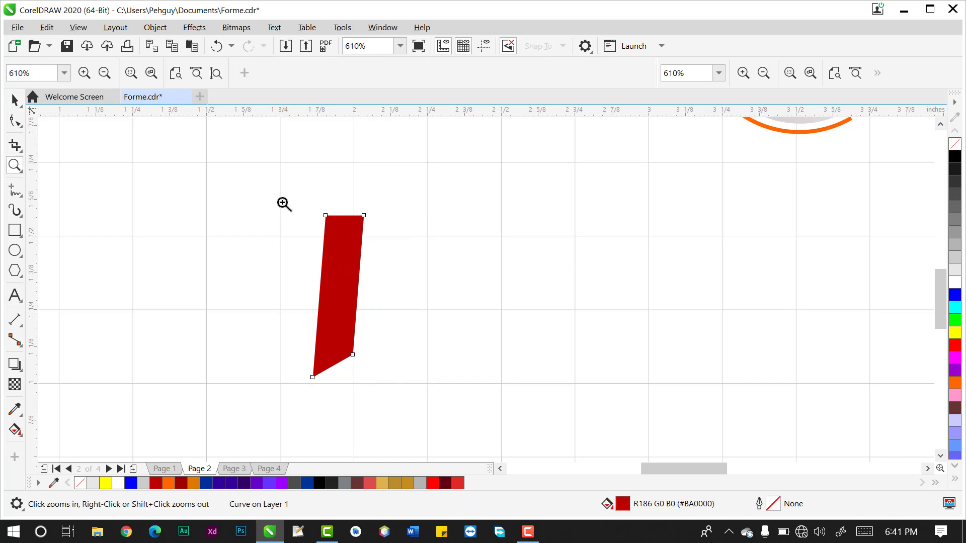
left_click_drag(284, 199, 471, 411)
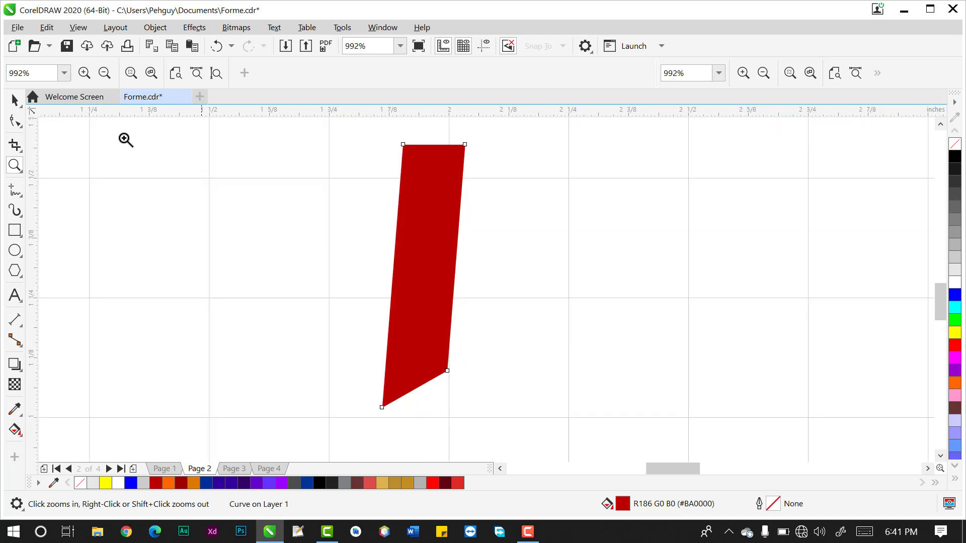
left_click(15, 100)
left_click_drag(408, 234, 359, 243)
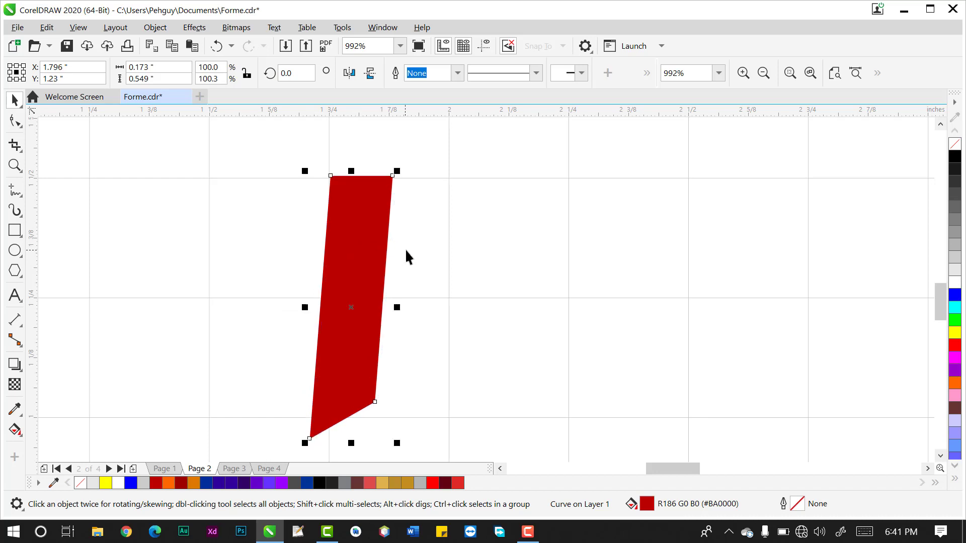
left_click(165, 193)
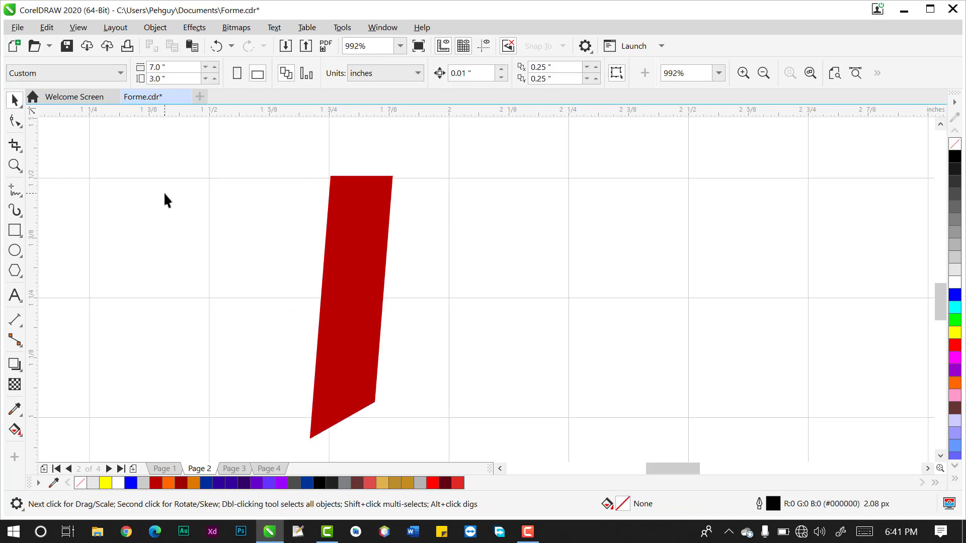
left_click(15, 191)
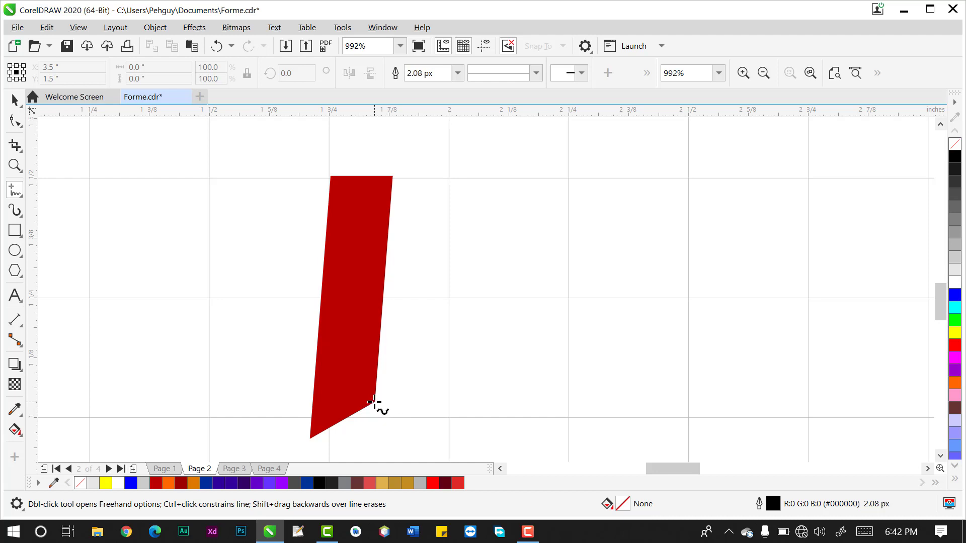
left_click(15, 100)
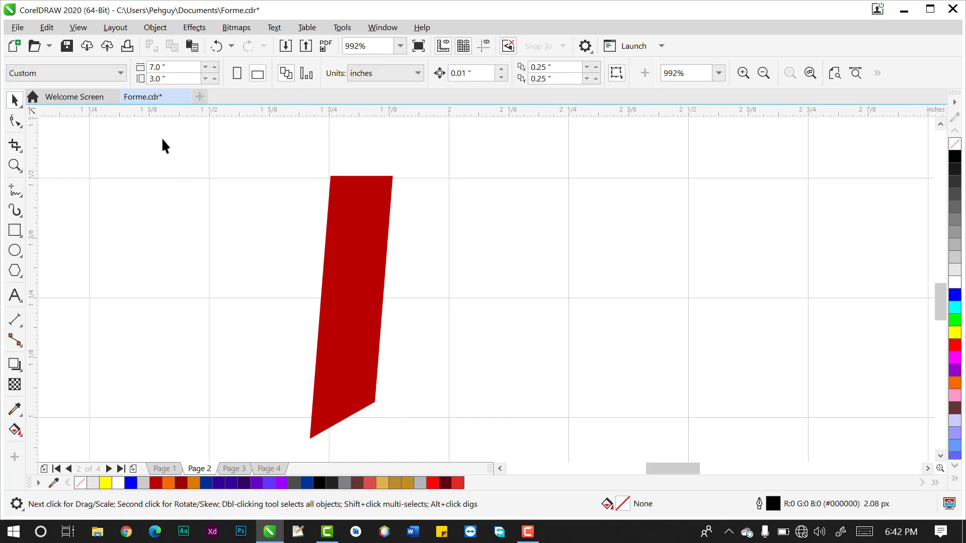
- Return the skewed strip to its upright shape, about 0.13 inches wide, at about X 1.817 and Y 1.224 inches
left_click(354, 249)
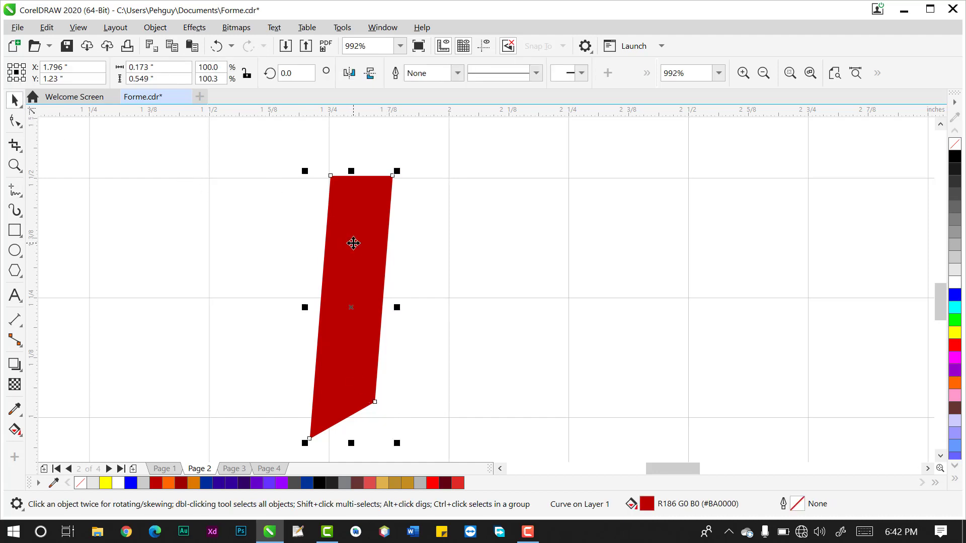
left_click(380, 221)
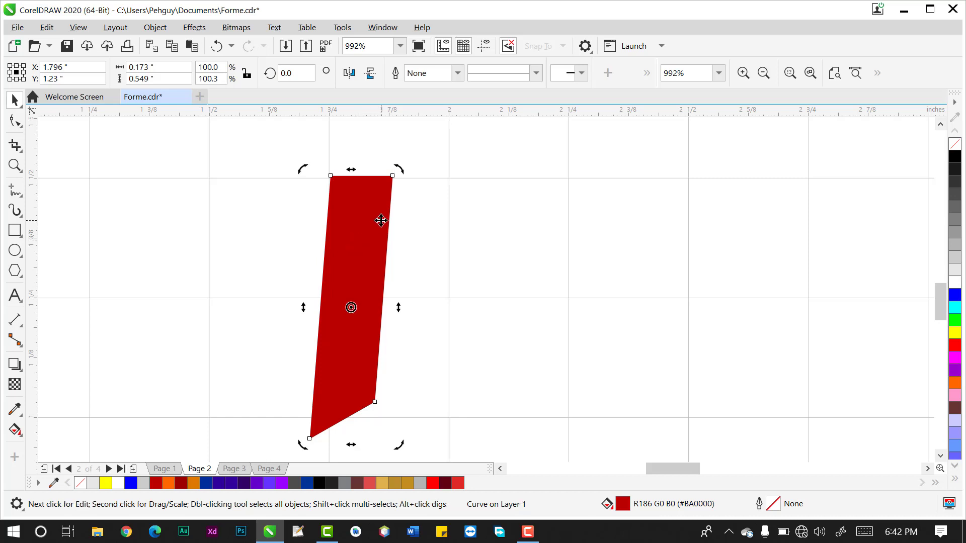
left_click_drag(351, 170, 332, 174)
left_click_drag(351, 253, 373, 254)
key("z")
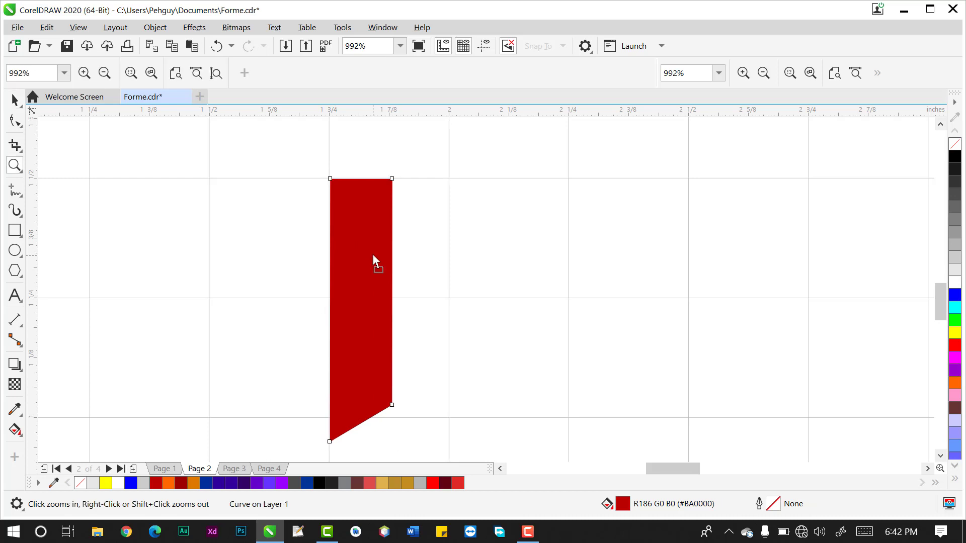
left_click_drag(311, 166, 360, 434)
left_click(15, 100)
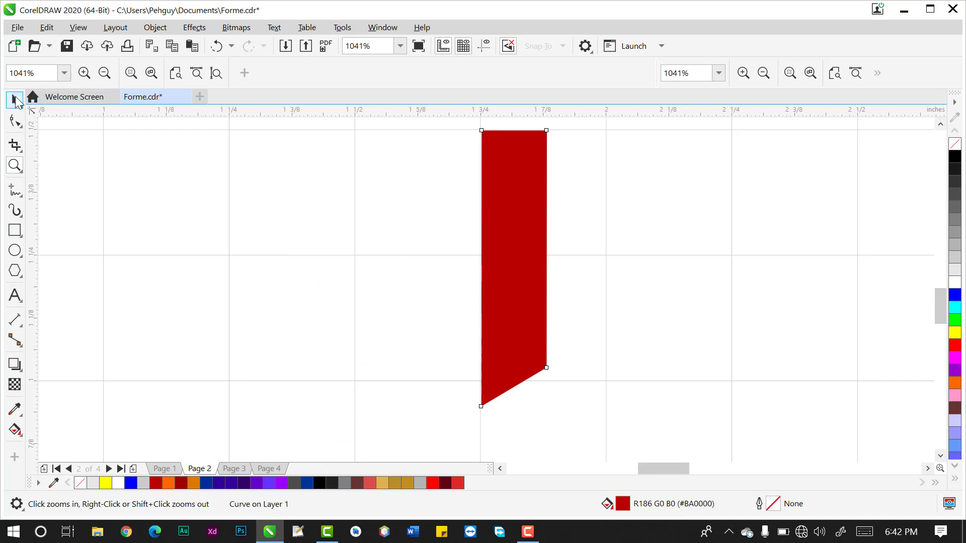
left_click(651, 225)
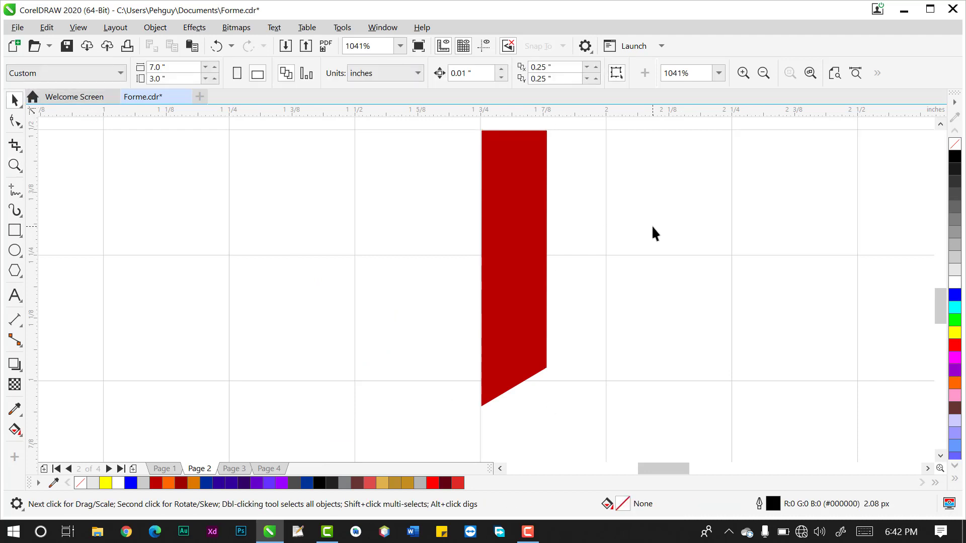
- Move the strip left to about X 1.316 and Y 1.234 inches, nudging its left edge onto the 1 1/4 gridline
left_click(940, 124)
left_click(535, 265)
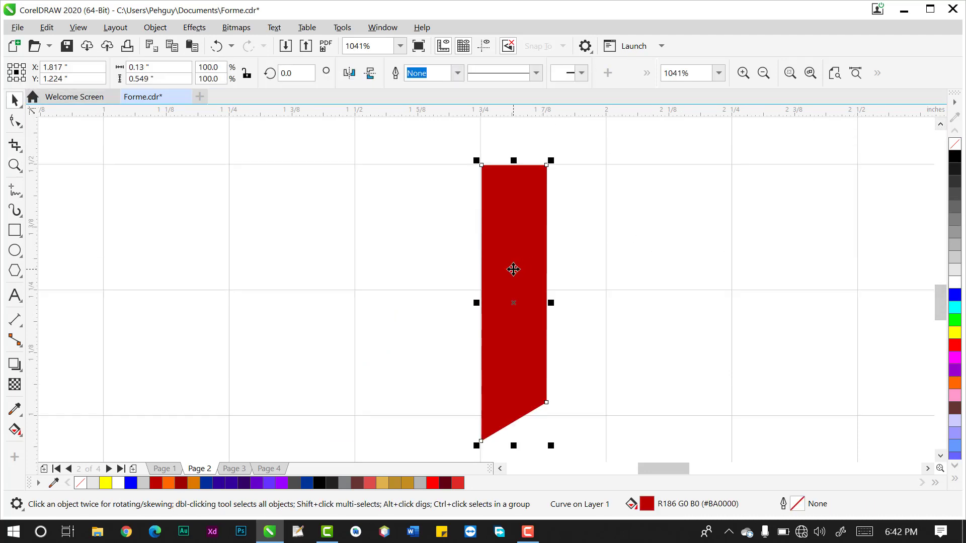
left_click_drag(535, 265, 304, 261)
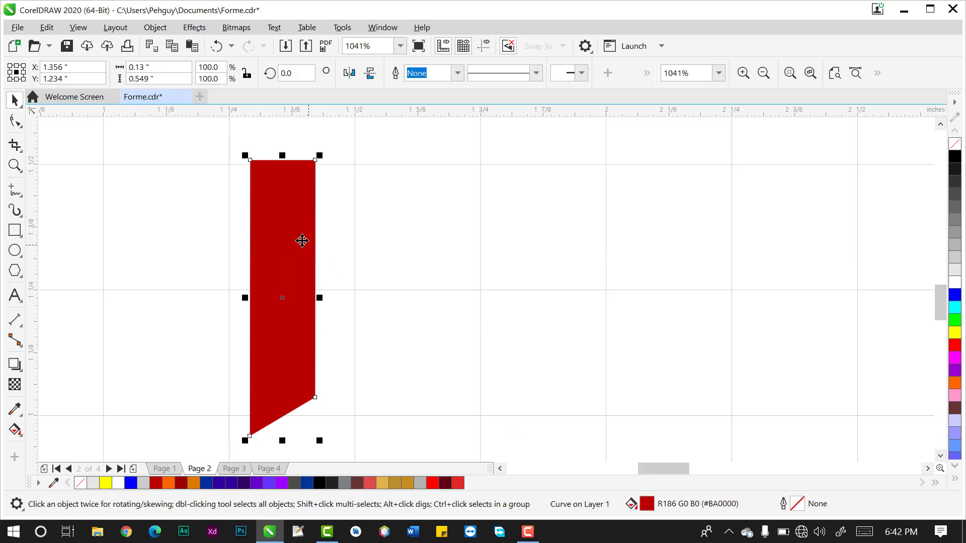
key("Left")
key("Down")
key("Left")
key("Left")
key("Left")
key("Up")
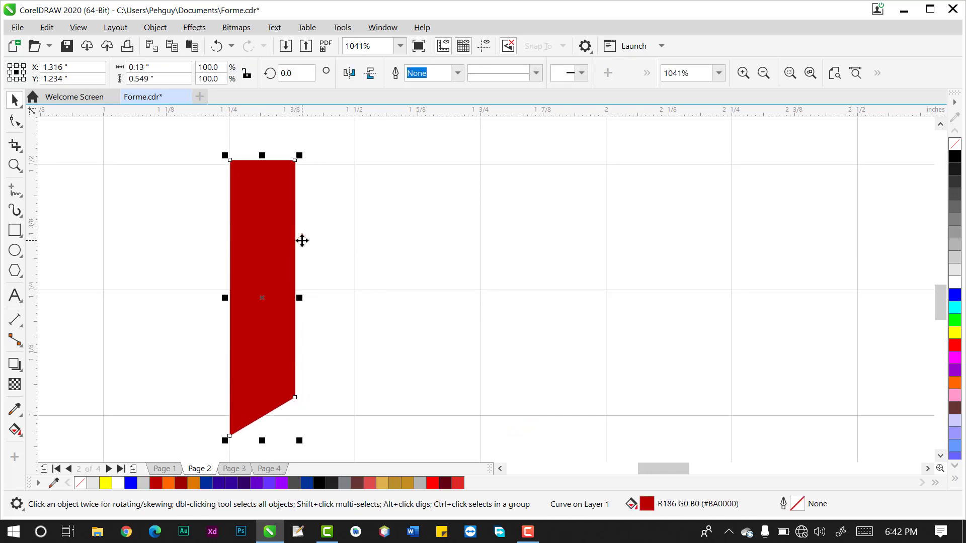
- Nudge the strip down 0.01 inch so its upper edge meets the 1 1/2 gridline, and deselect it
left_click(369, 243)
left_click(287, 213)
key("Left")
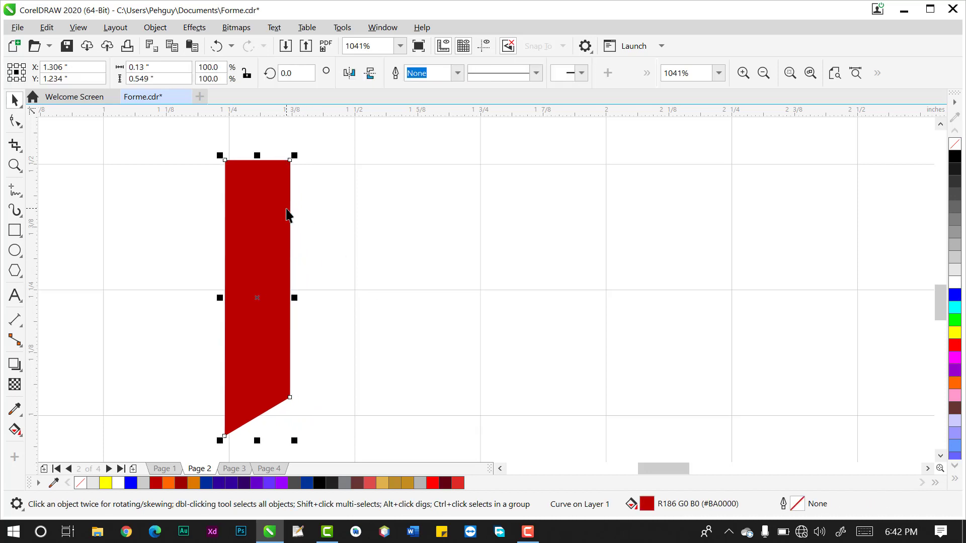
key("Right")
key("Down")
left_click(42, 189)
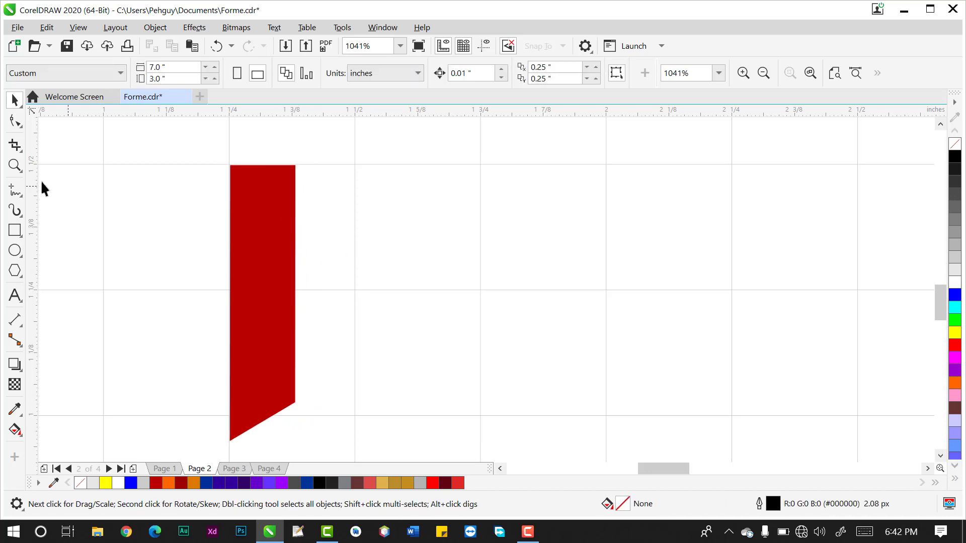
- Draw a straight freehand line about 0.468 inch long down the red strip's right edge, from its upper corner to its lower corner
left_click(15, 190)
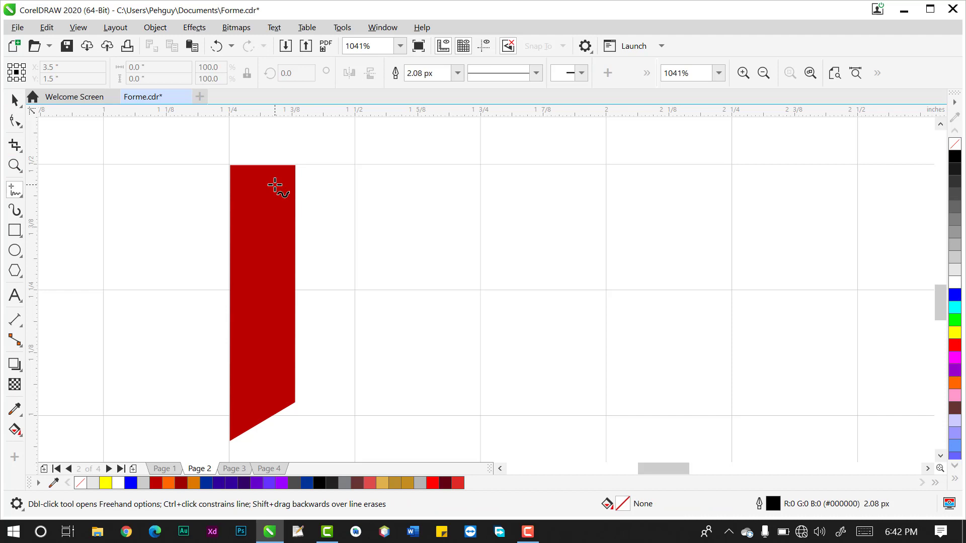
left_click(295, 167)
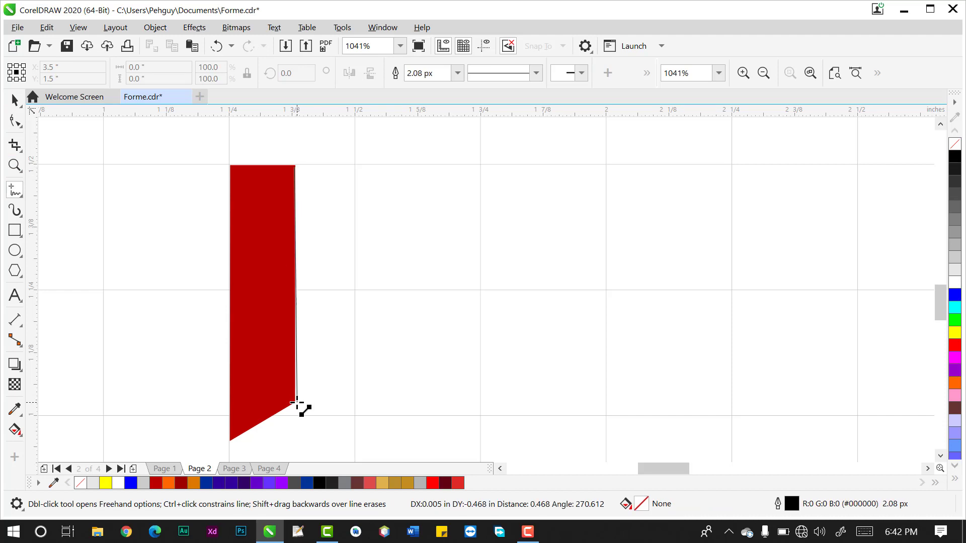
left_click(295, 403)
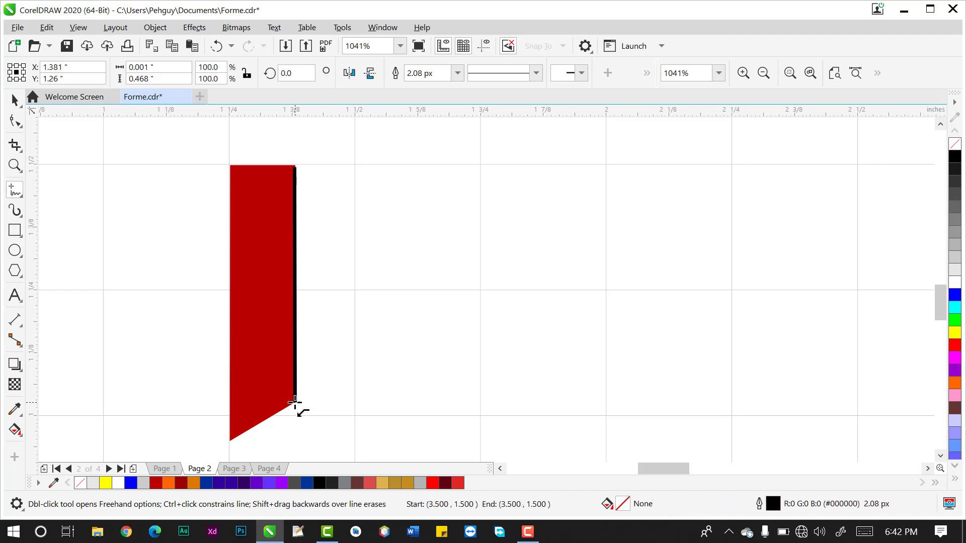
- Try to extend the line into a pointed lower end with two slanted segments, and undo both segments
left_click(295, 403)
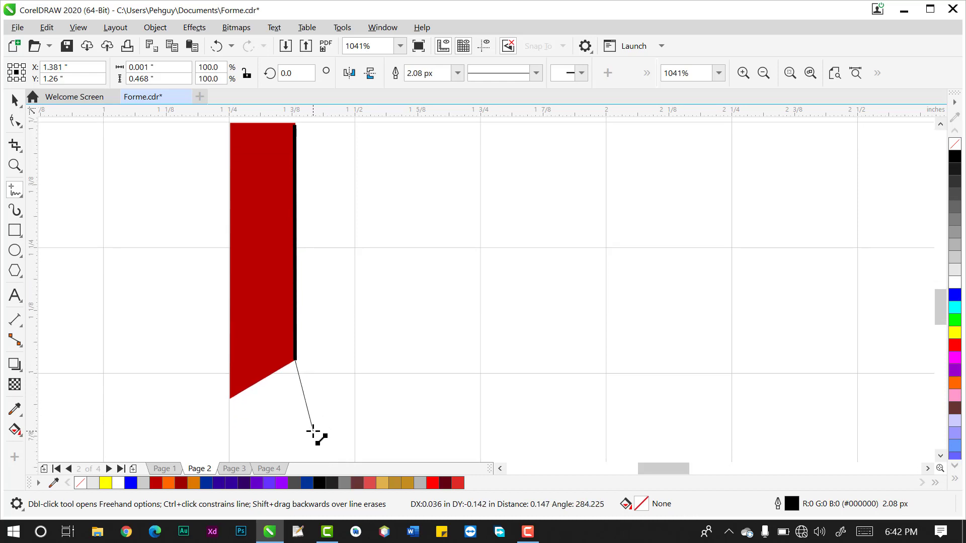
left_click(313, 429)
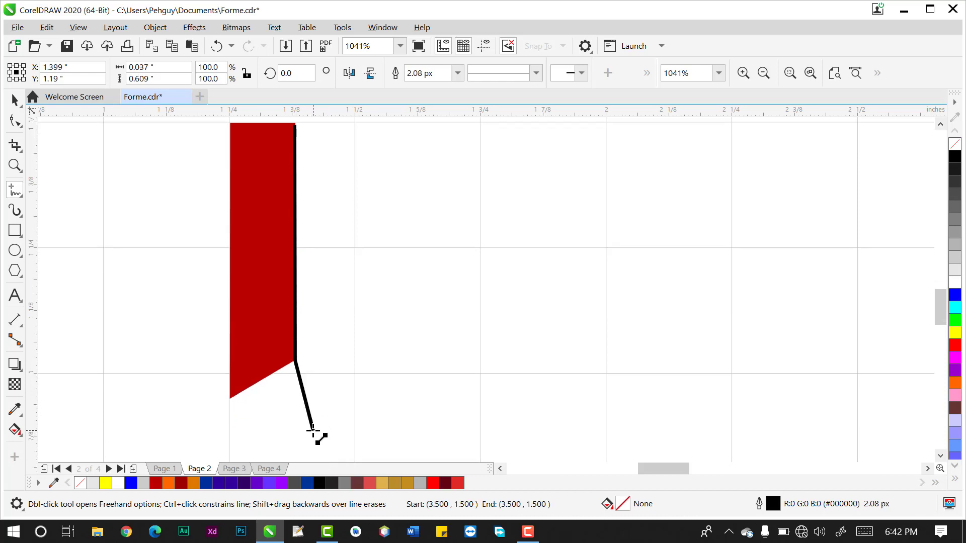
left_click(356, 372)
left_click(314, 432)
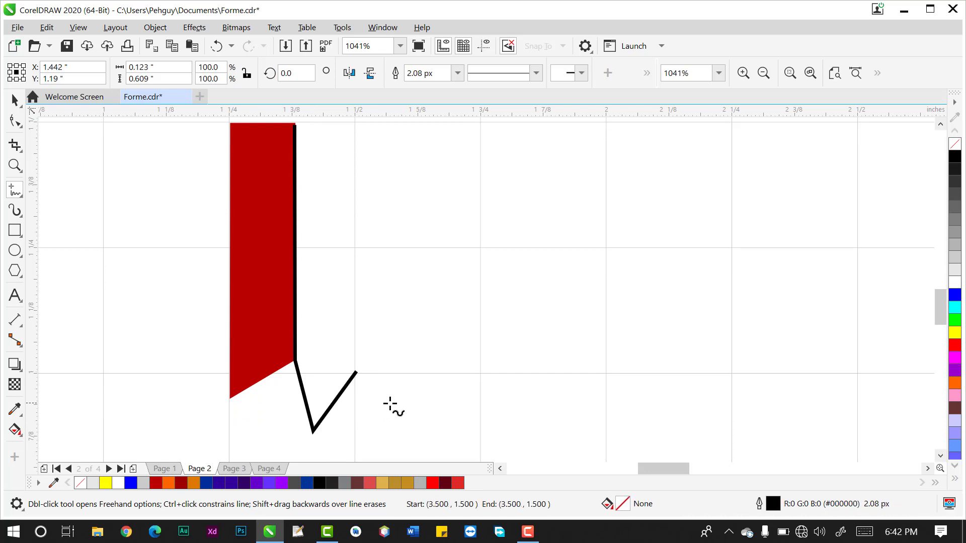
key("ctrl+z")
key("ctrl+z")
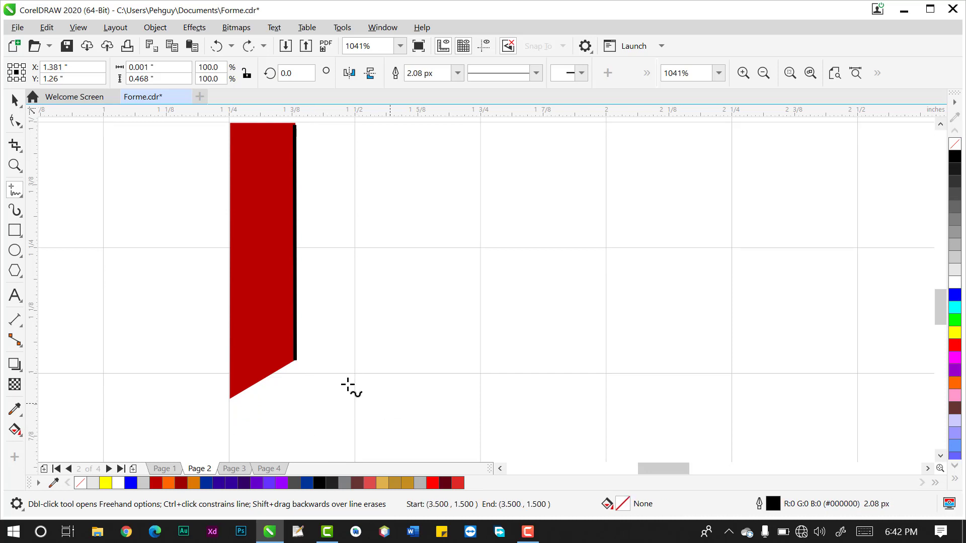
- Continue the line into a pointed lower end, up along the 1 1/2 gridline and back to its start, closing a shape about 0.119 by 0.614 inch
left_click(296, 361)
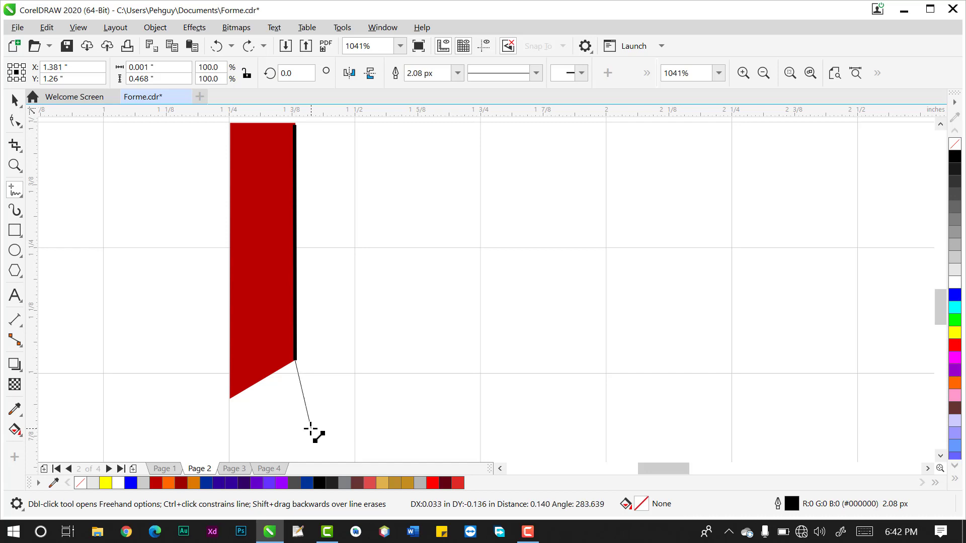
left_click(311, 428)
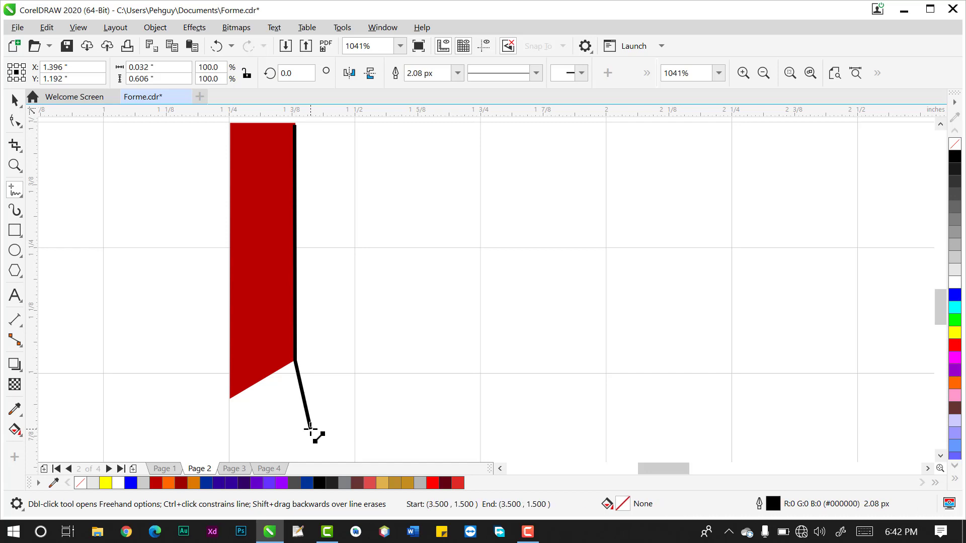
left_click(354, 374)
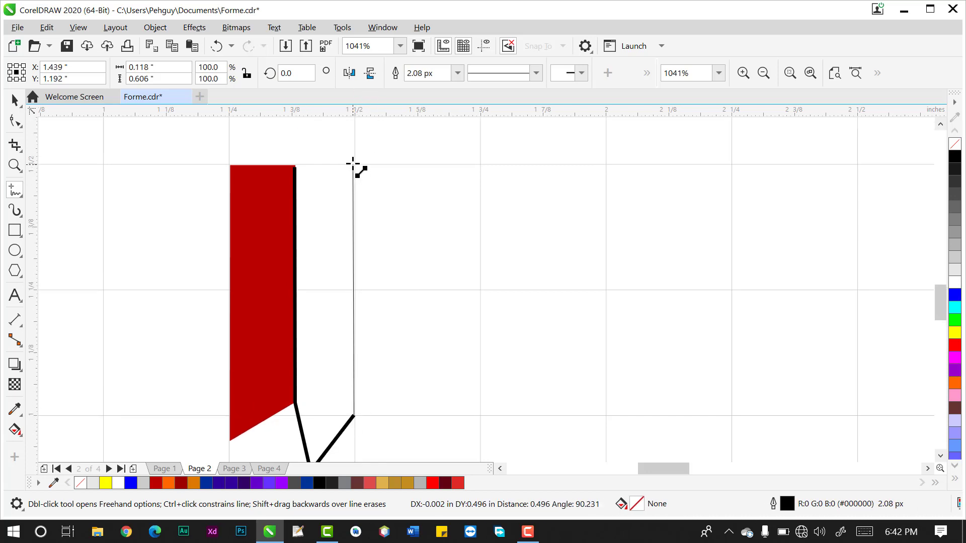
left_click(355, 164)
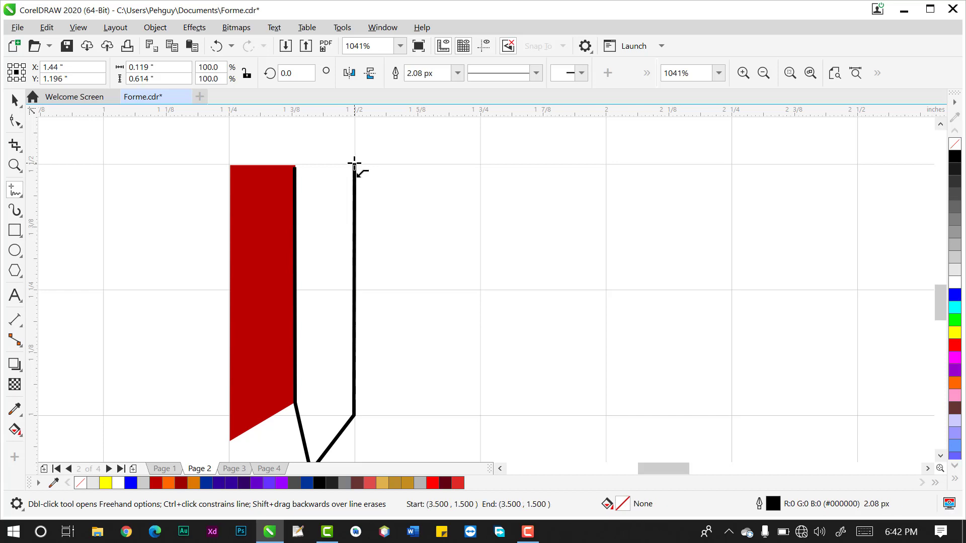
left_click(294, 166)
- Fill the closed pointed shape with dark red R154 G0 B0 (#9A0000) and remove its outline
left_click(16, 100)
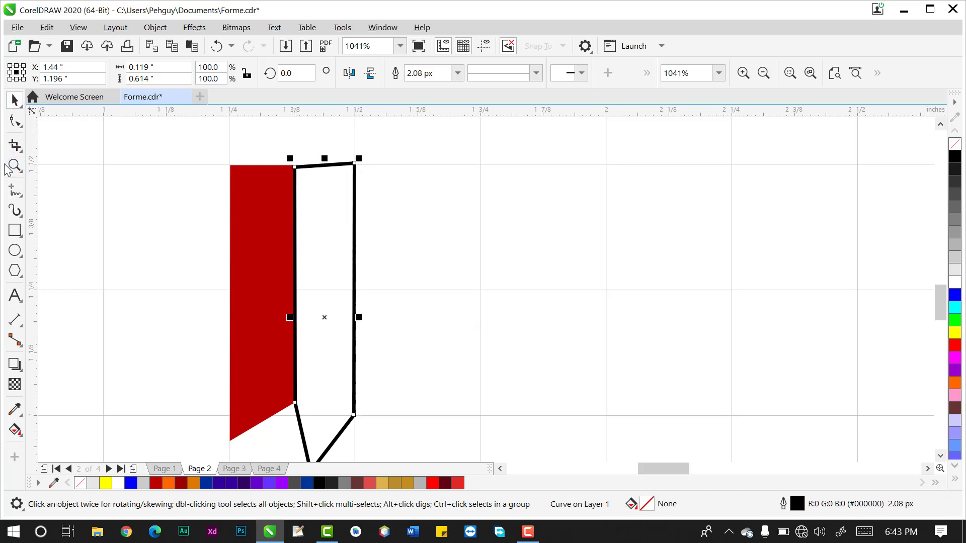
left_click(15, 165)
left_click_drag(229, 141, 386, 206)
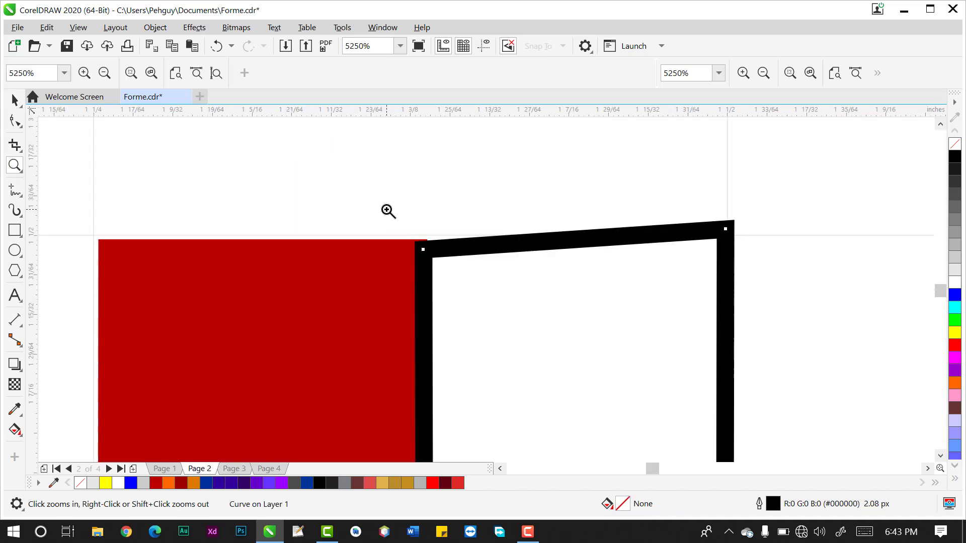
left_click(15, 101)
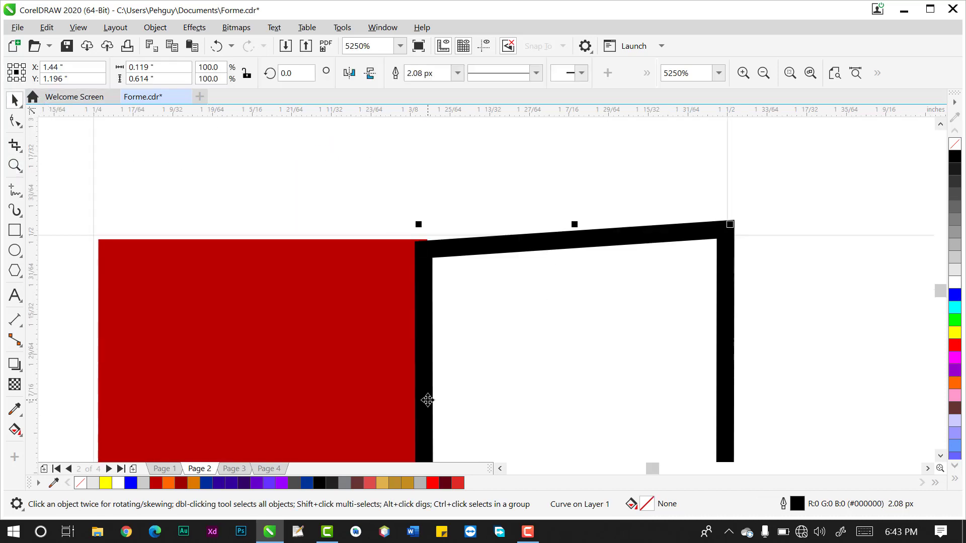
left_click(446, 484)
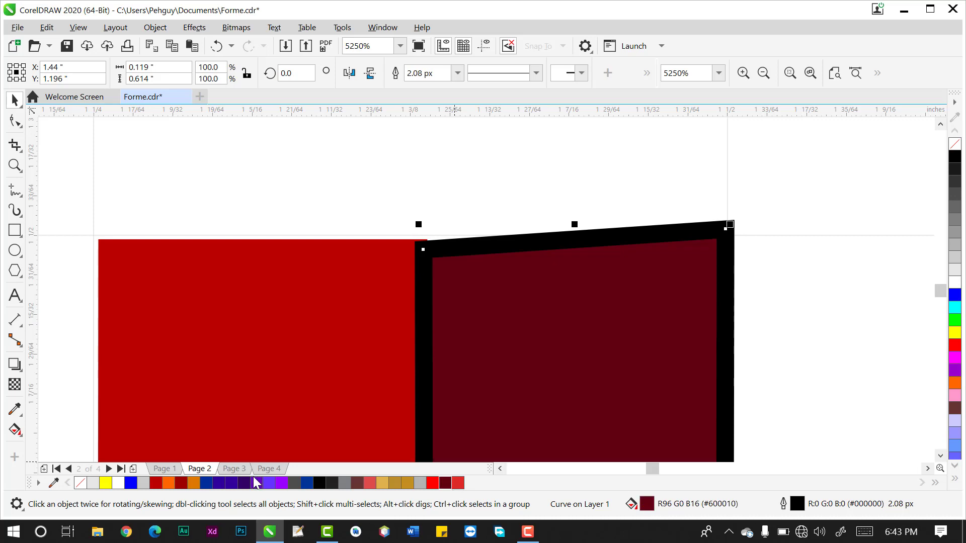
left_click(181, 484)
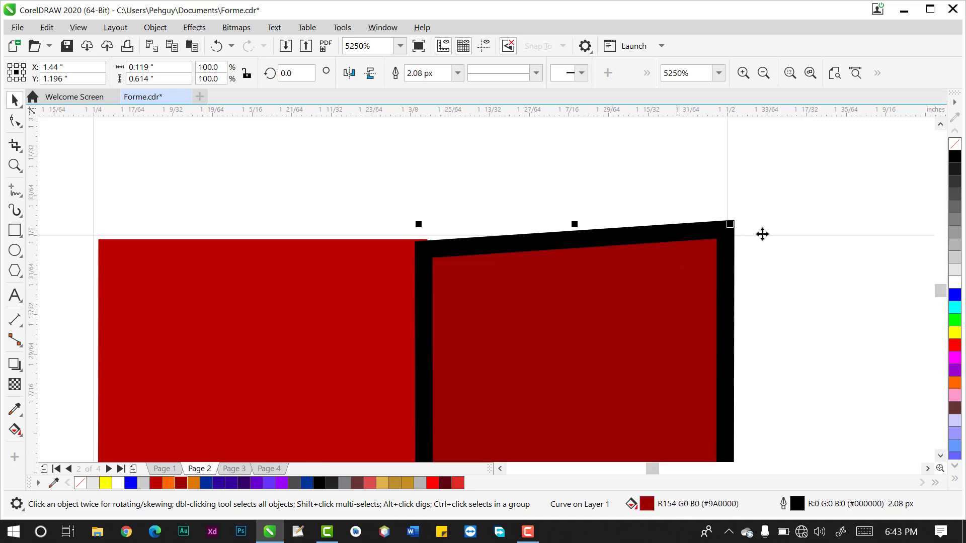
right_click(954, 145)
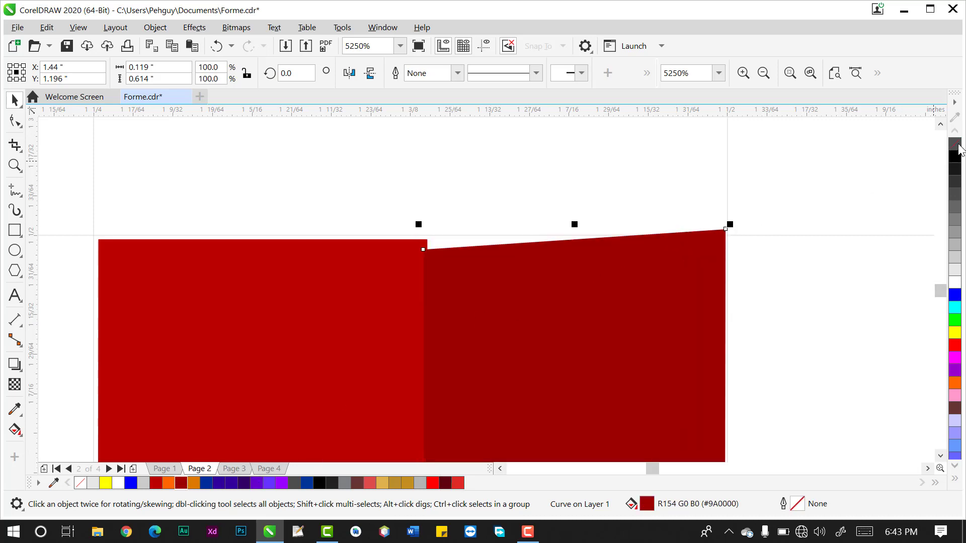
- Reshape the dark red shape by moving its two upper corner nodes level with the red strip's upper edge, the left one meeting the strip's corner
left_click(576, 345)
key("F10")
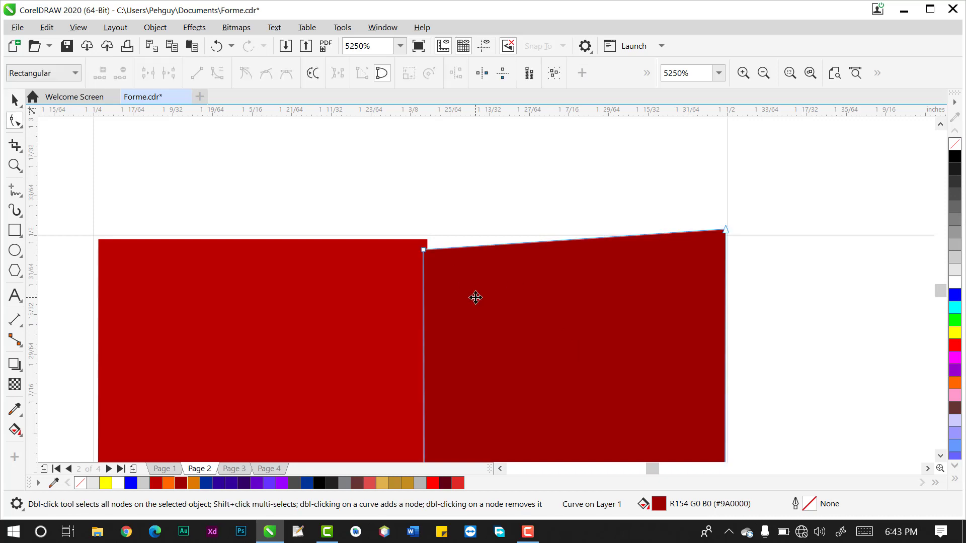
left_click_drag(423, 249, 430, 242)
left_click_drag(726, 229, 726, 240)
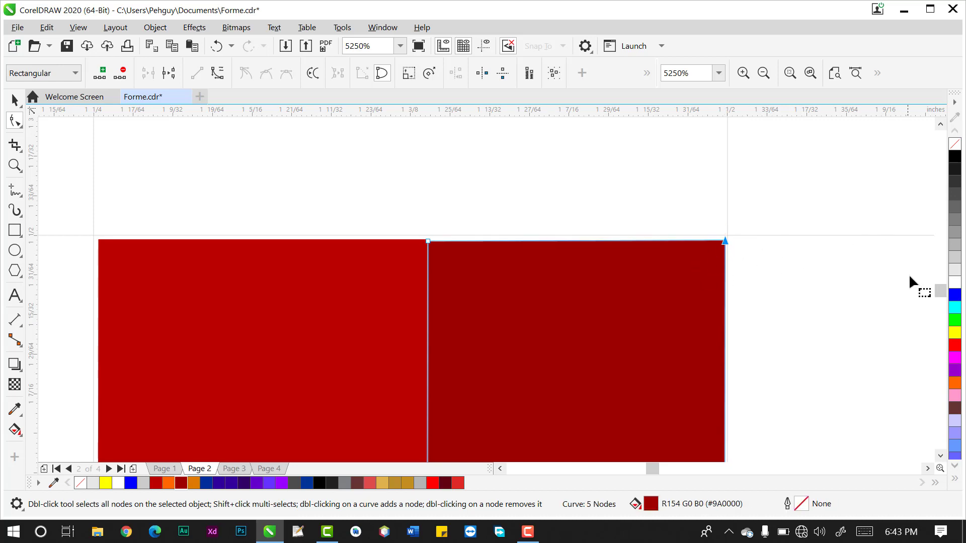
- Examine the dark red shape's lower nodes where it meets the red strip's slanted end
left_click(940, 455)
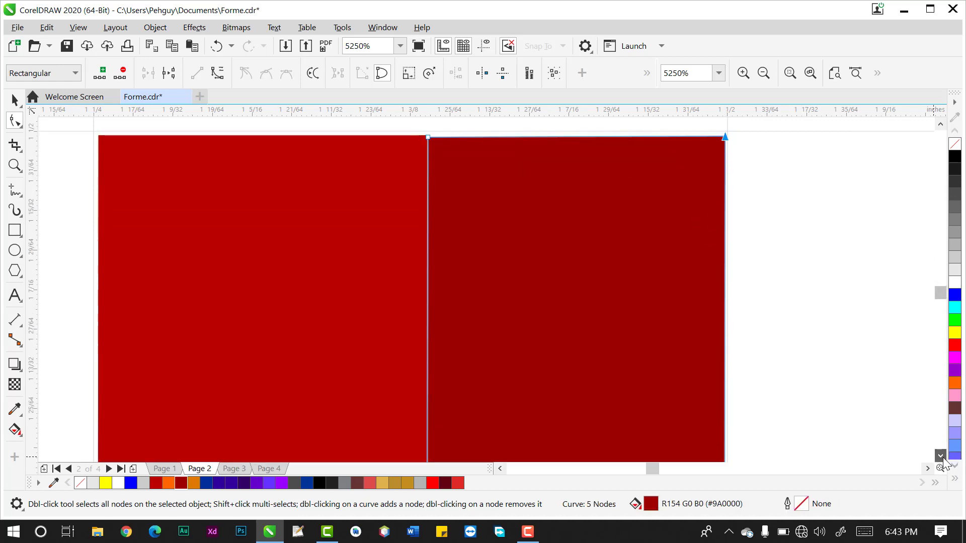
left_click(941, 458)
left_click(942, 457)
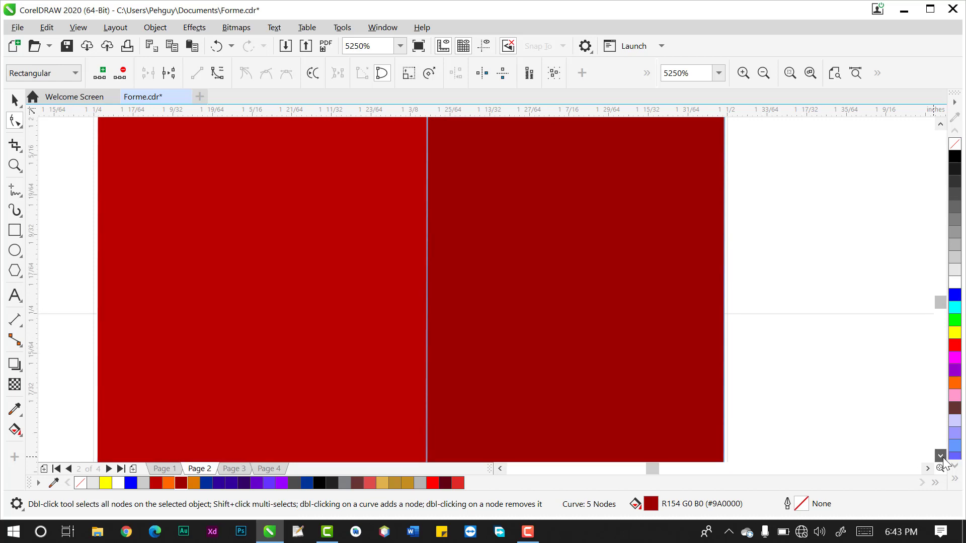
left_click(940, 456)
left_click(940, 456)
left_click(940, 455)
left_click(940, 456)
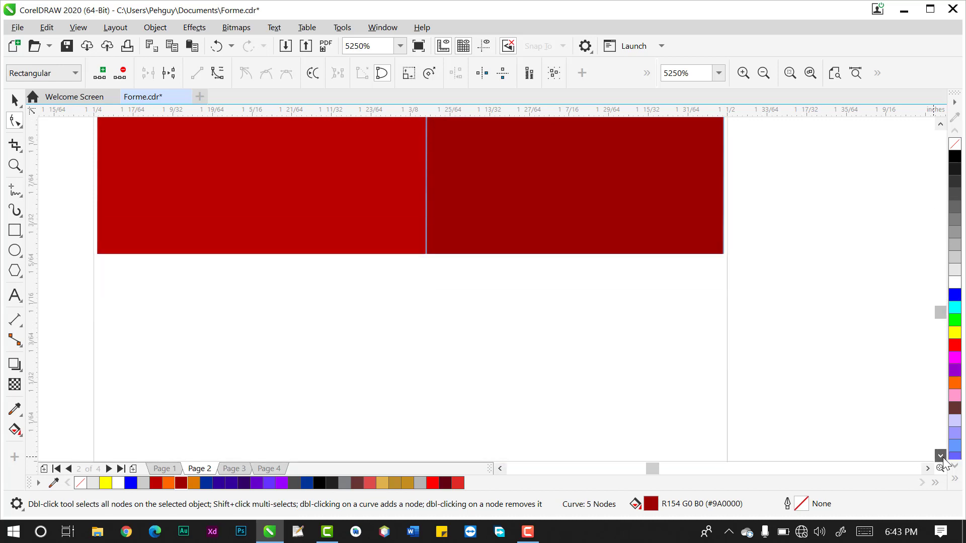
left_click(940, 456)
left_click(940, 456)
left_click(940, 455)
left_click(940, 456)
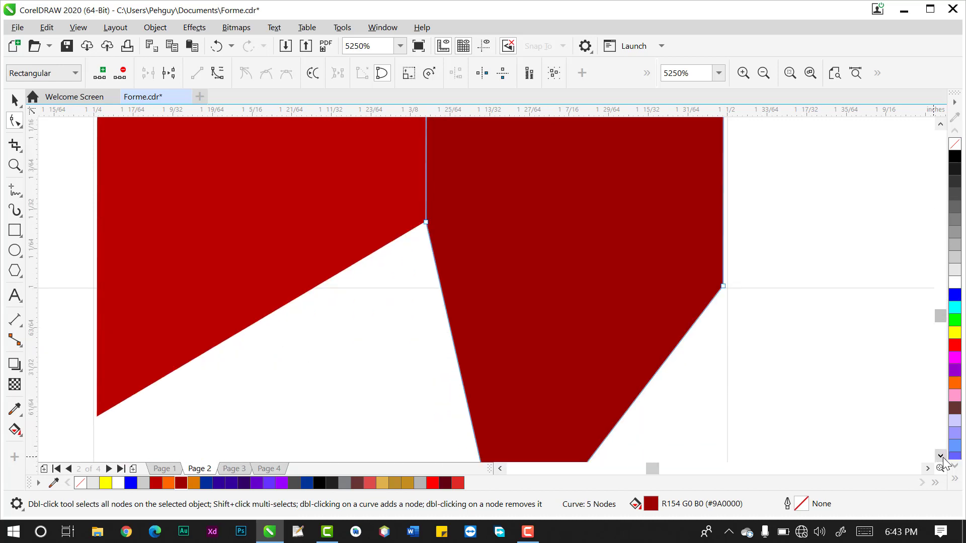
- Show the guidelines and move the horizontal guideline to Y 0.949 inches, level with the light red half's lowest corner
left_click(940, 456)
left_click(940, 456)
left_click(940, 456)
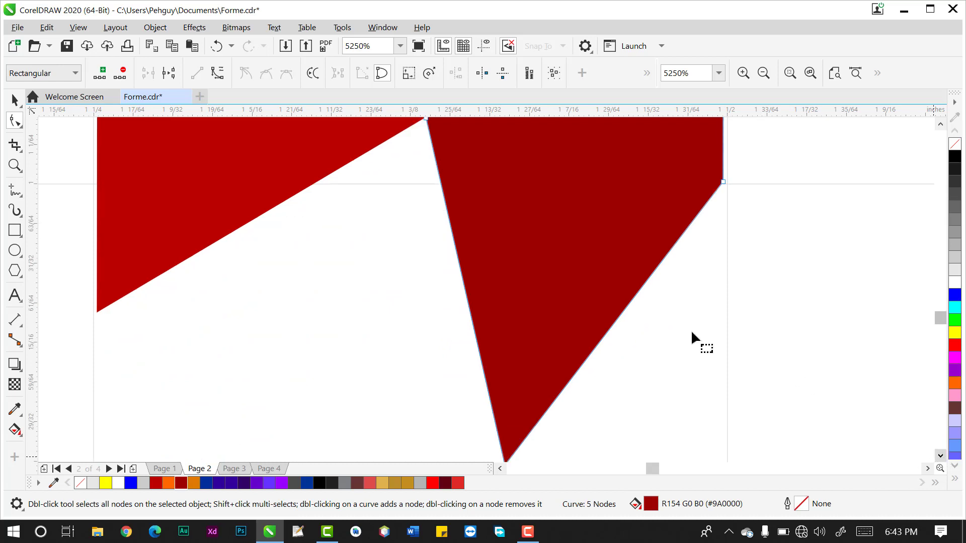
left_click(15, 100)
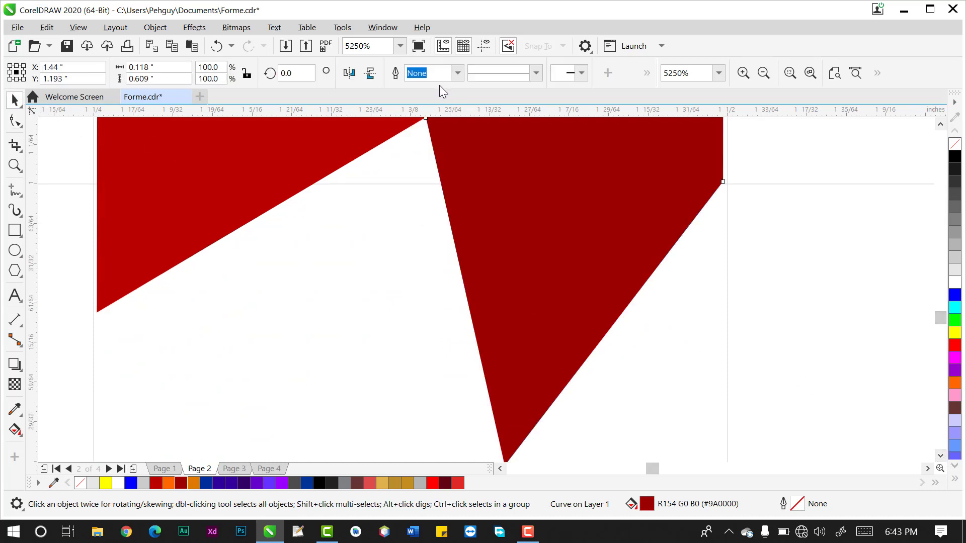
left_click(488, 49)
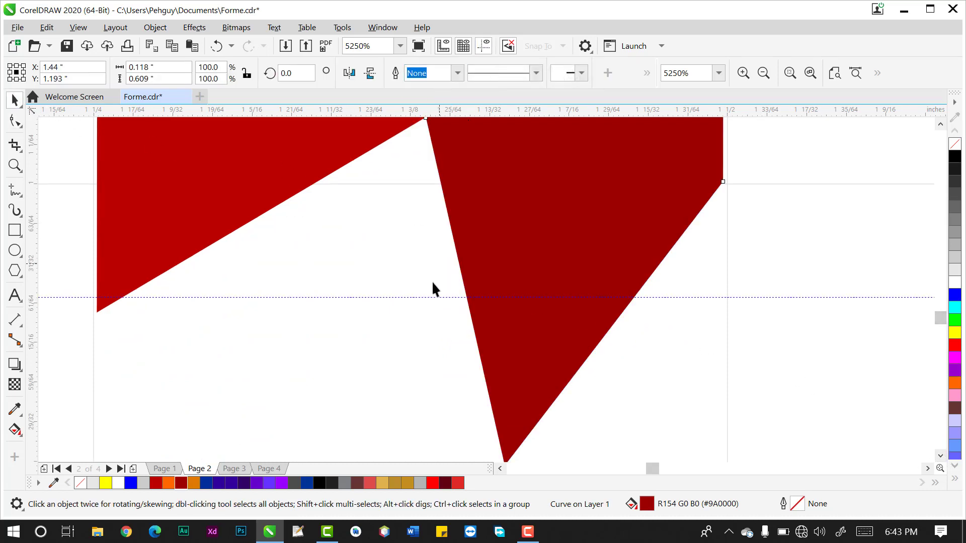
left_click_drag(428, 297, 431, 312)
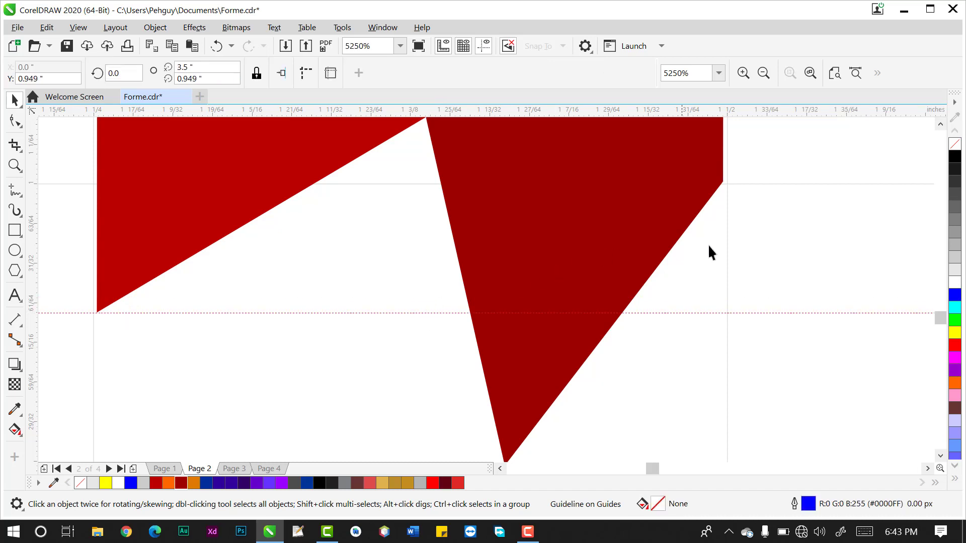
- Move the dark red half's bottom node onto the guideline at its outer edge and delete the extra node above it
left_click(626, 213)
key("F10")
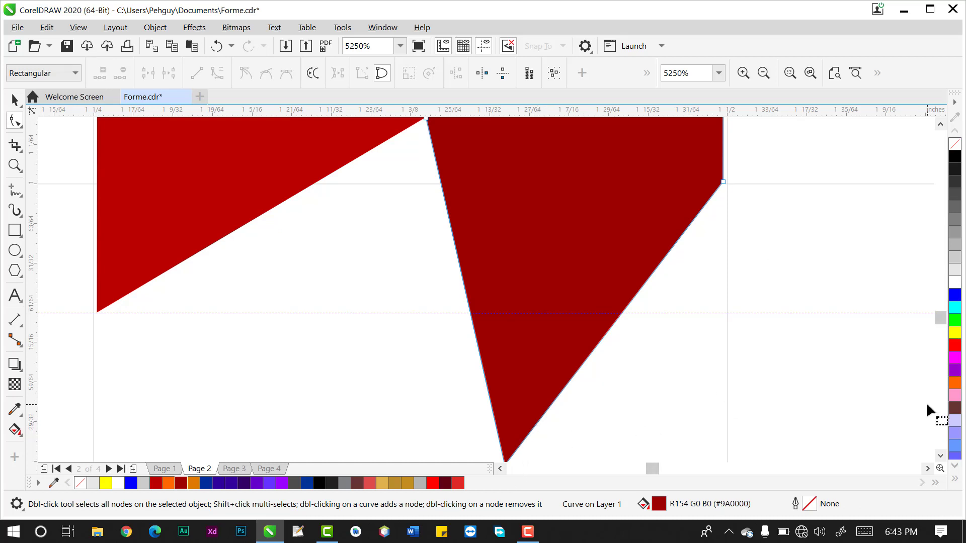
left_click(940, 457)
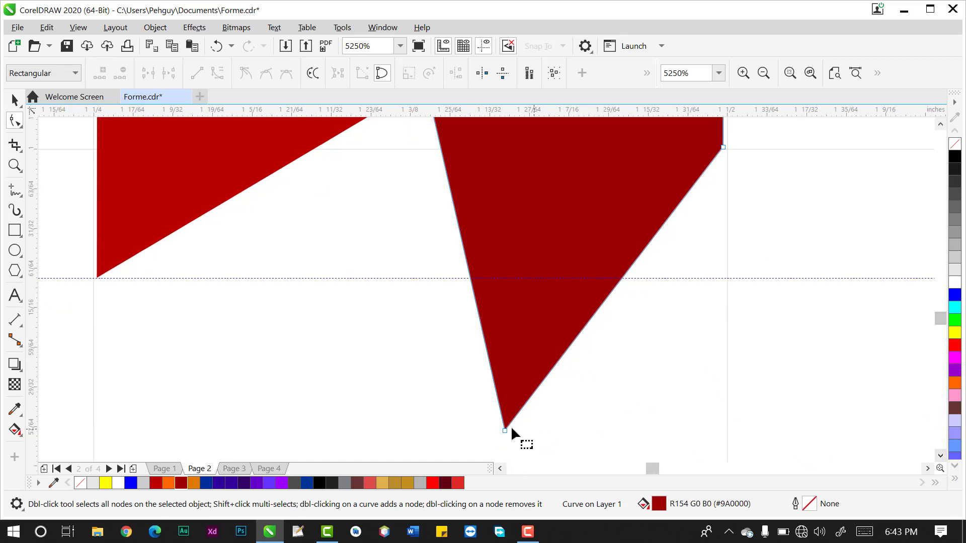
left_click_drag(505, 431, 567, 278)
left_click(940, 125)
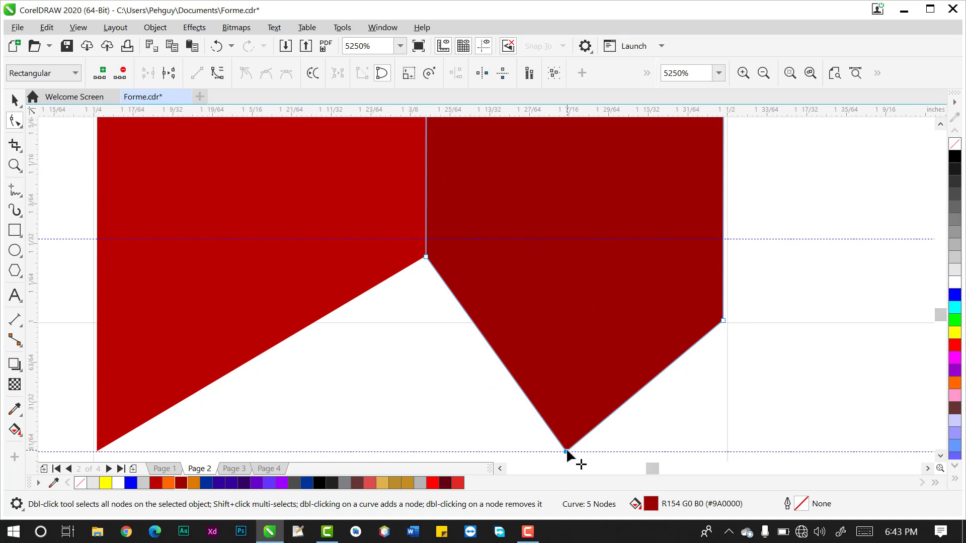
left_click_drag(566, 450, 728, 452)
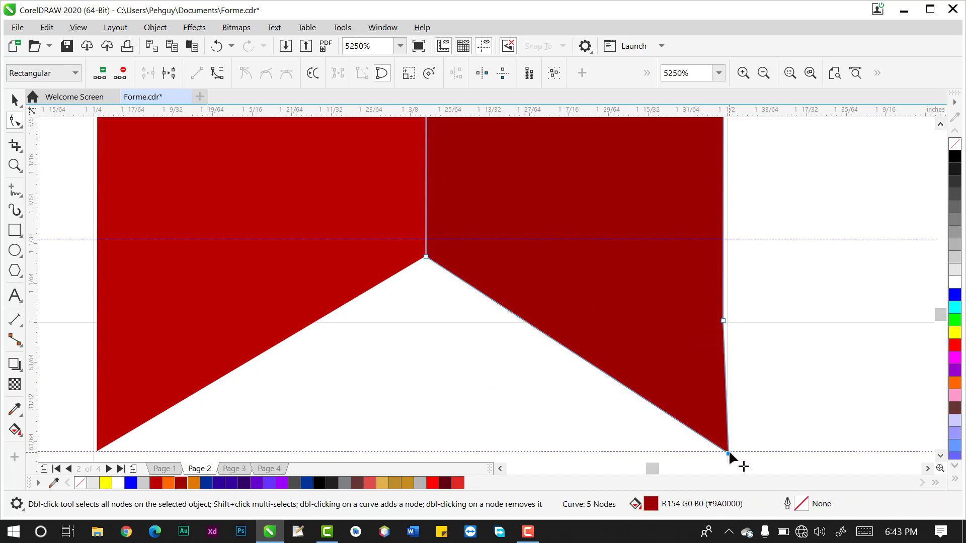
double_click(723, 322)
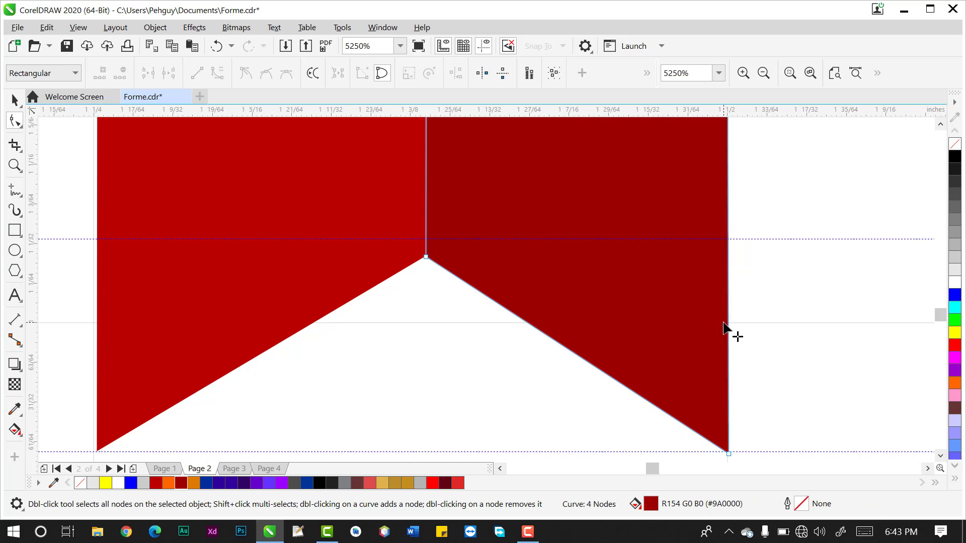
- Move the dark red half's upper inner node to meet the light red half's upper corner and close the gap between them
key("z")
right_click(565, 306)
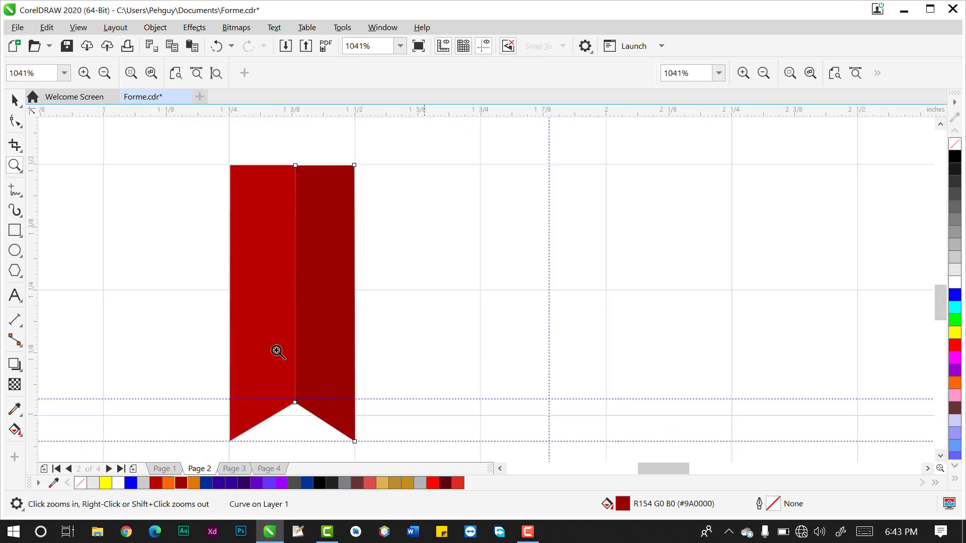
left_click(15, 100)
left_click(162, 195)
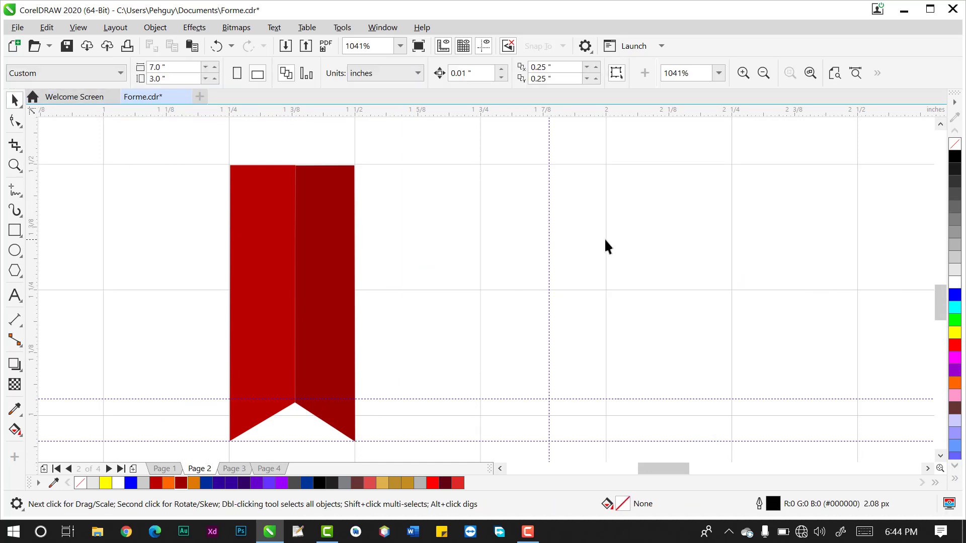
key("x")
key("z")
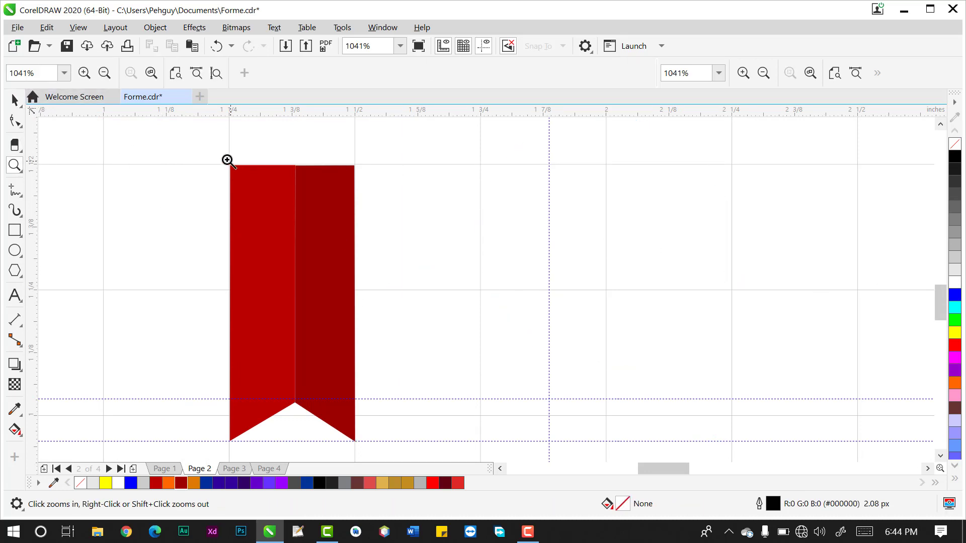
left_click_drag(227, 160, 367, 200)
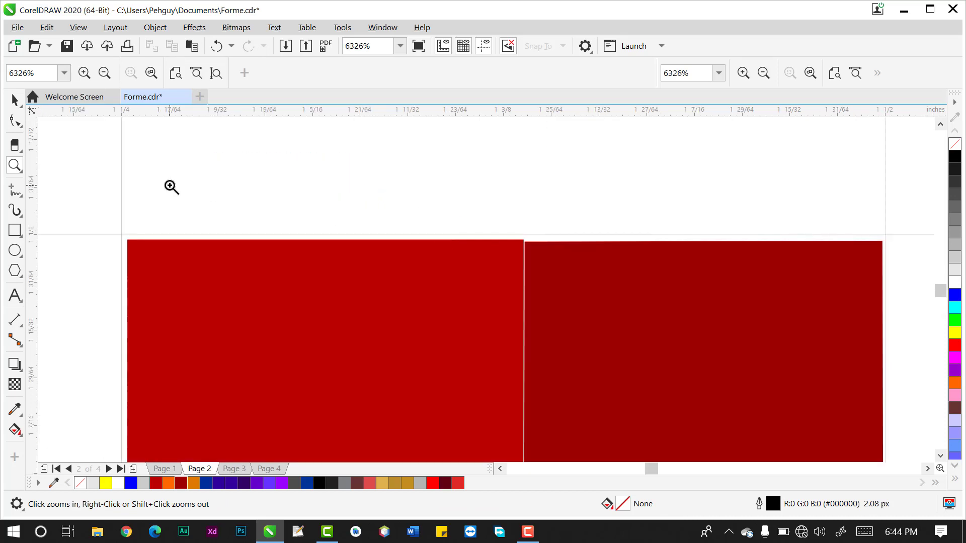
left_click_drag(462, 202, 691, 352)
left_click(14, 100)
left_click(532, 273)
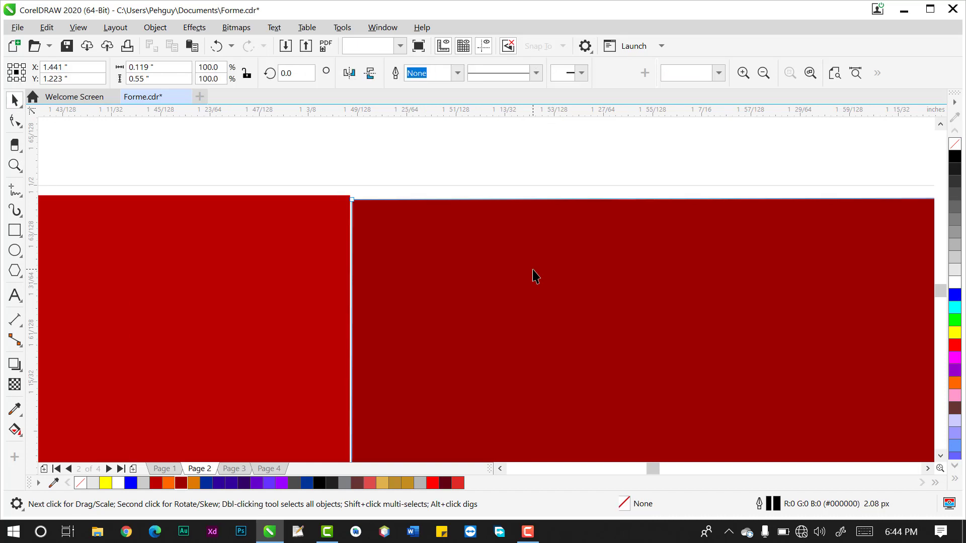
key("F10")
left_click_drag(351, 199, 346, 198)
left_click(15, 99)
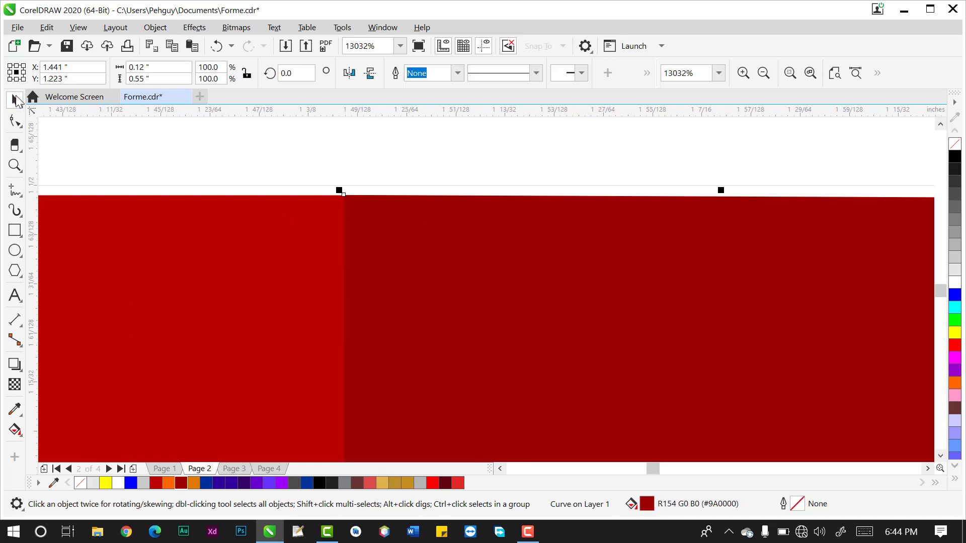
key("Escape")
- Group the light red and dark red halves of the ribbon
key("z")
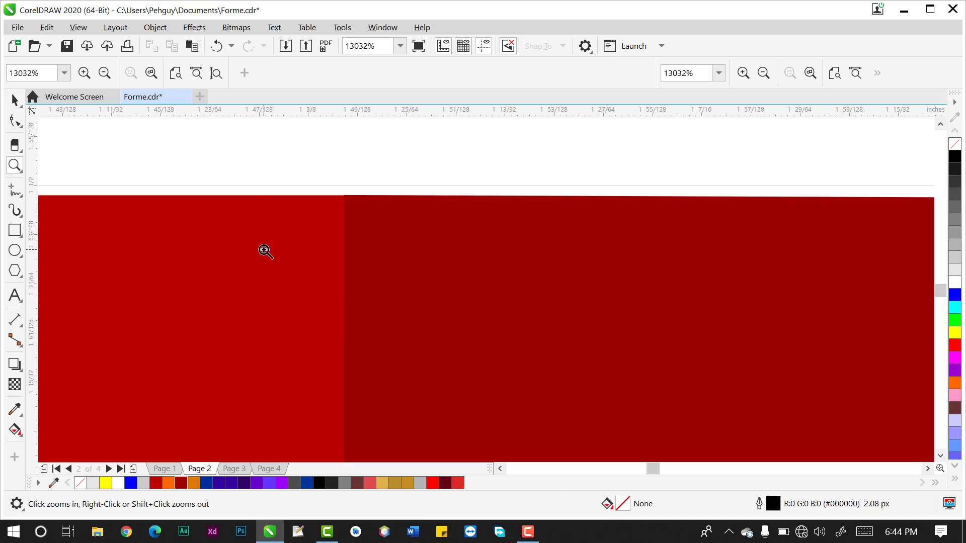
right_click(265, 254)
scroll(323, 289, "down", 3)
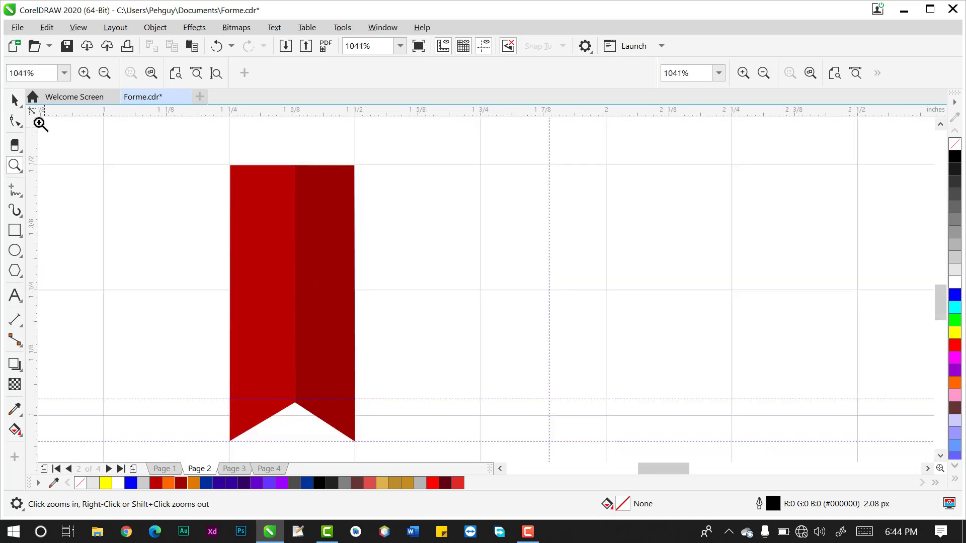
left_click(20, 104)
left_click_drag(191, 135, 392, 450)
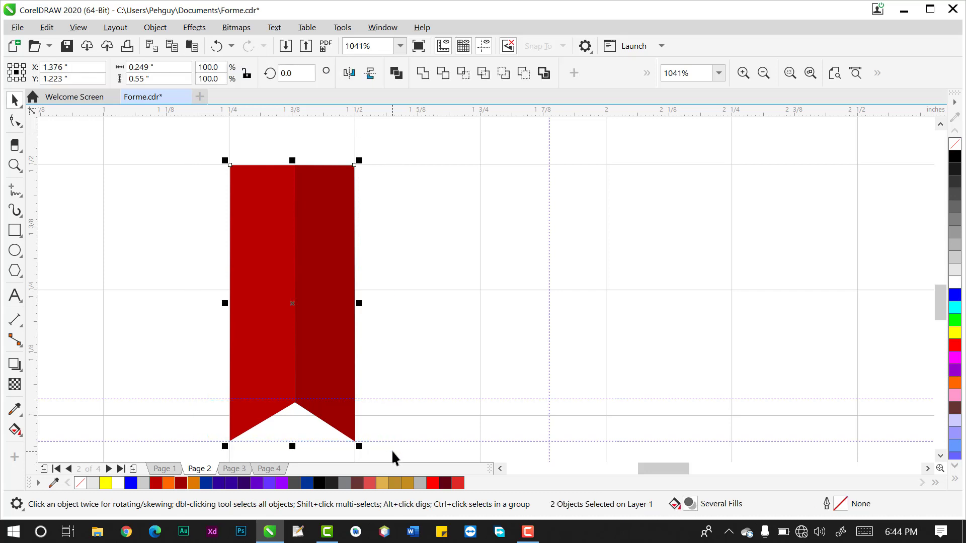
key("ctrl+g")
- Skew the ribbon group so its top leans to the right and its overall width becomes about 0.282 inches
left_click(305, 219)
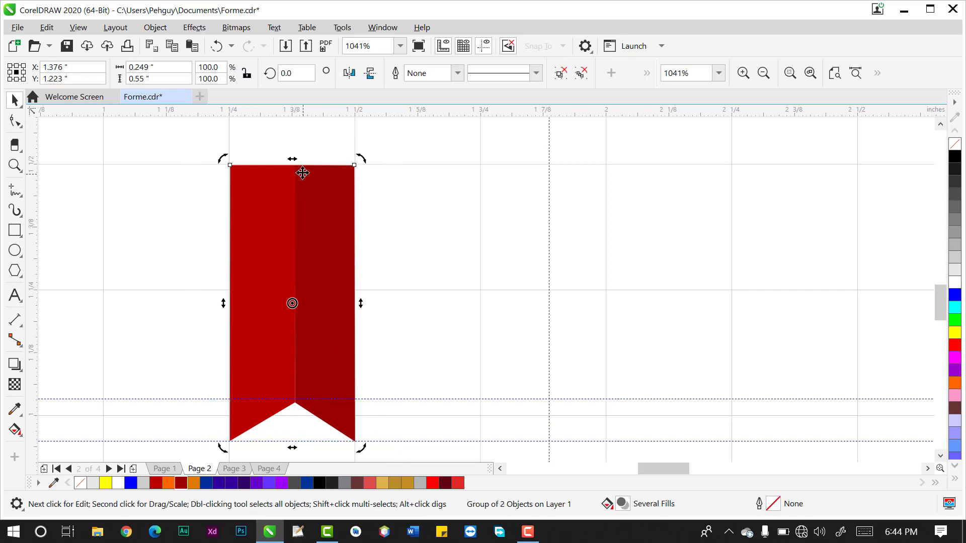
left_click_drag(295, 161, 319, 162)
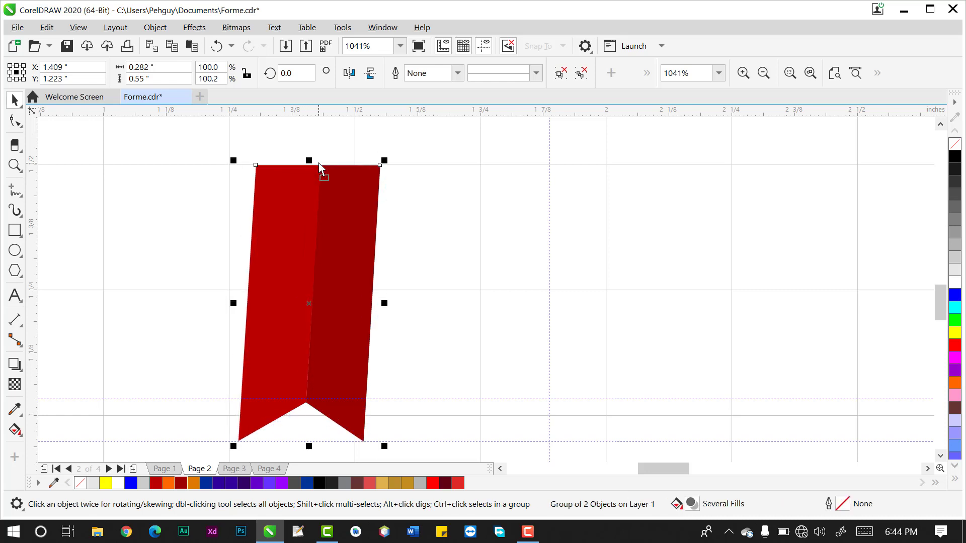
left_click(383, 224)
left_click(278, 261)
left_click(437, 245)
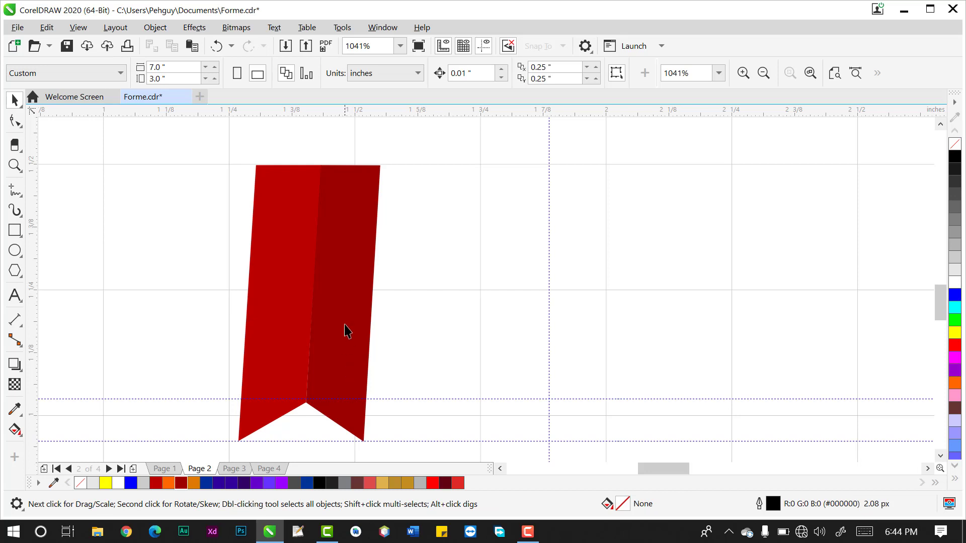
- Ungroup the ribbon and nudge its light red half 0.01 inches to the right, into the dark red half
left_click(345, 325)
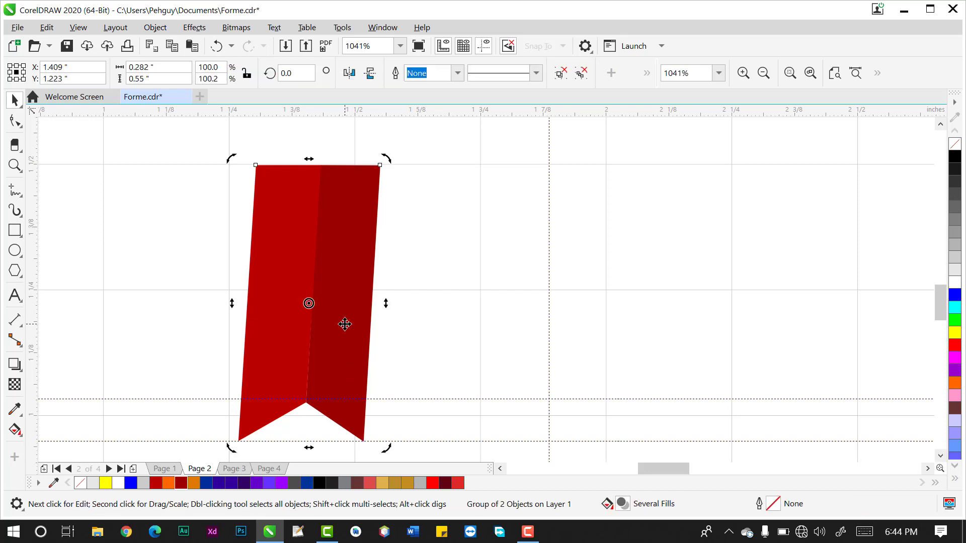
left_click(345, 325)
left_click(418, 369)
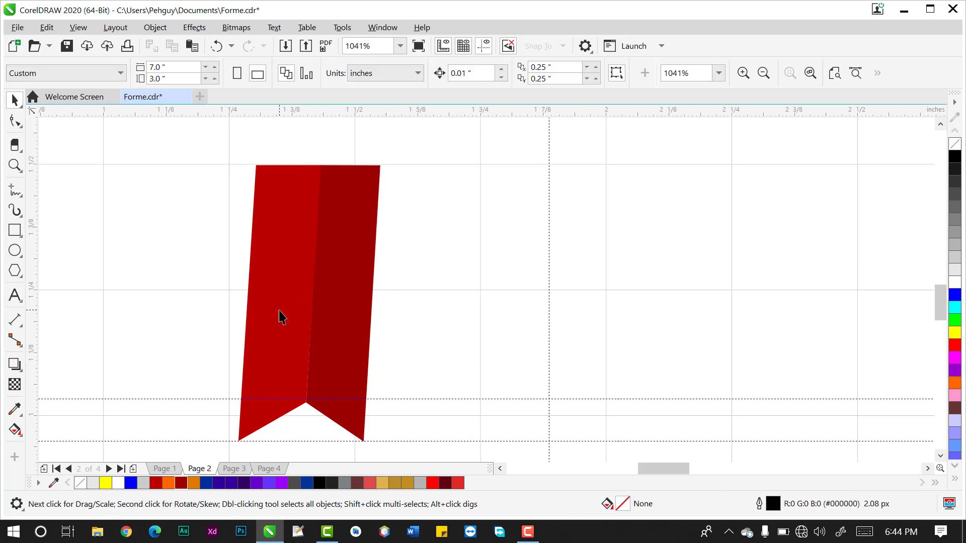
left_click(280, 316, "ctrl")
key("Right")
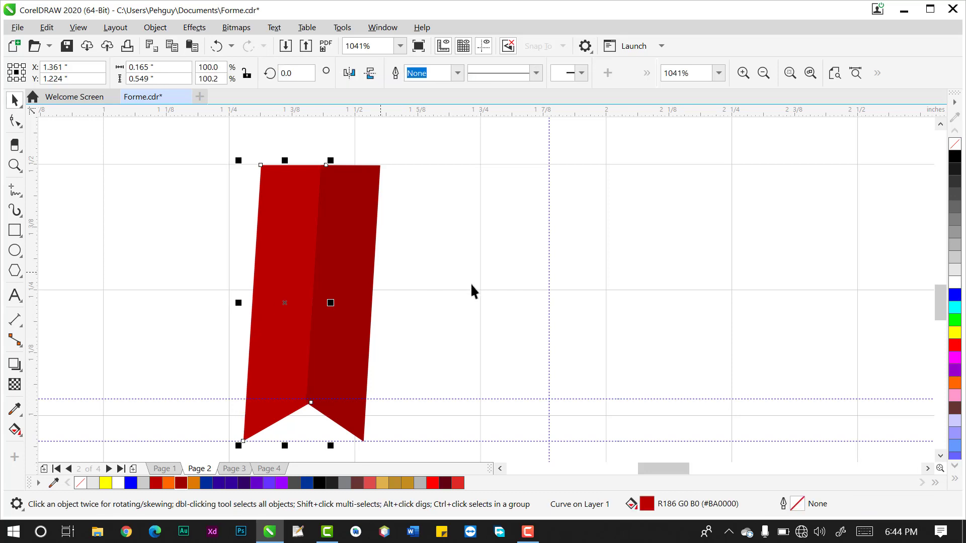
left_click(477, 342)
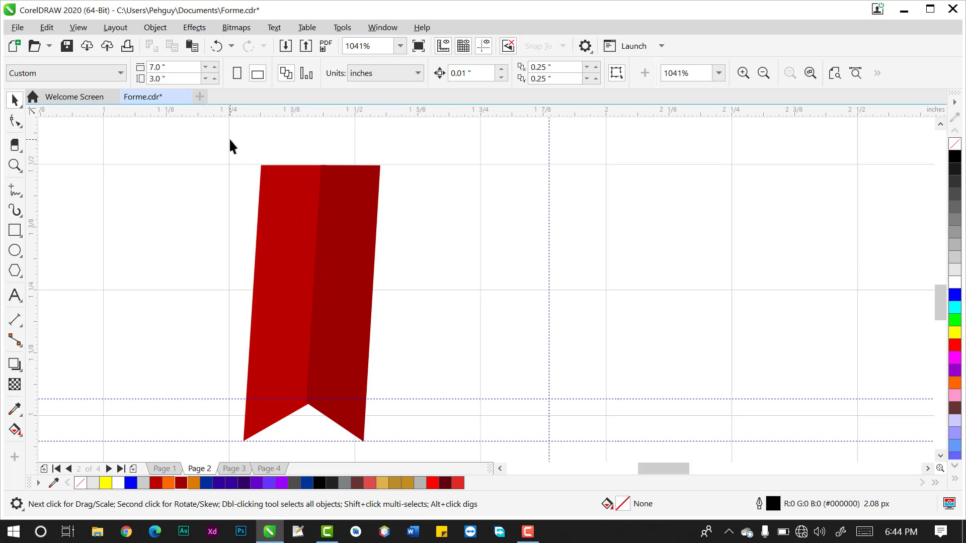
- Select both skewed ribbon halves and group them again
left_click_drag(427, 456, 425, 423)
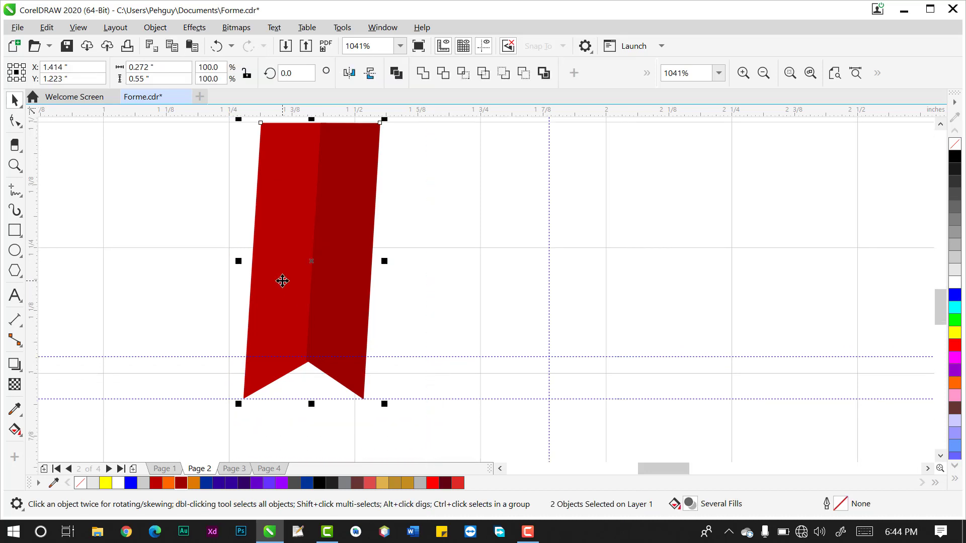
right_click(282, 280)
left_click(351, 196)
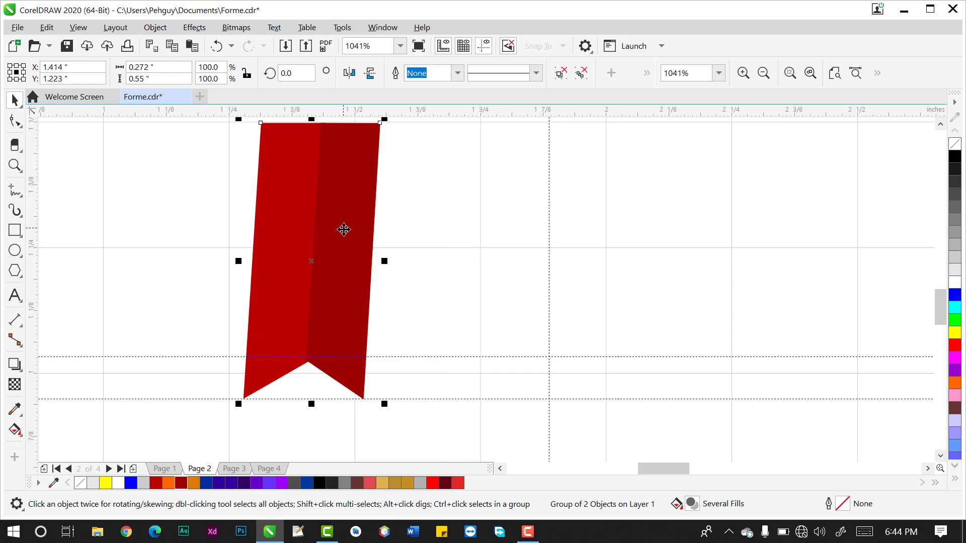
- Skew the regrouped ribbon further to the right, to an overall width of about 0.3 inches
left_click(347, 231)
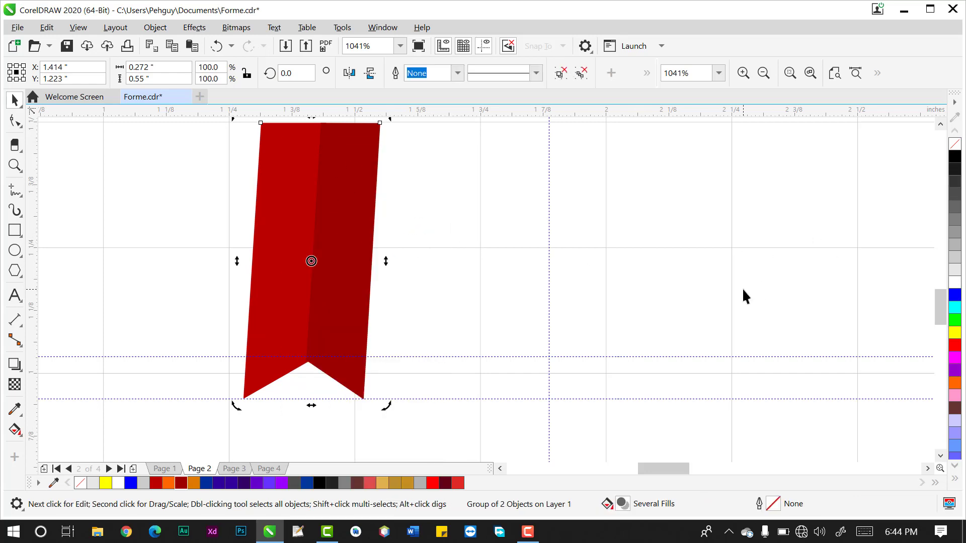
key("z")
right_click(459, 250)
right_click(144, 176)
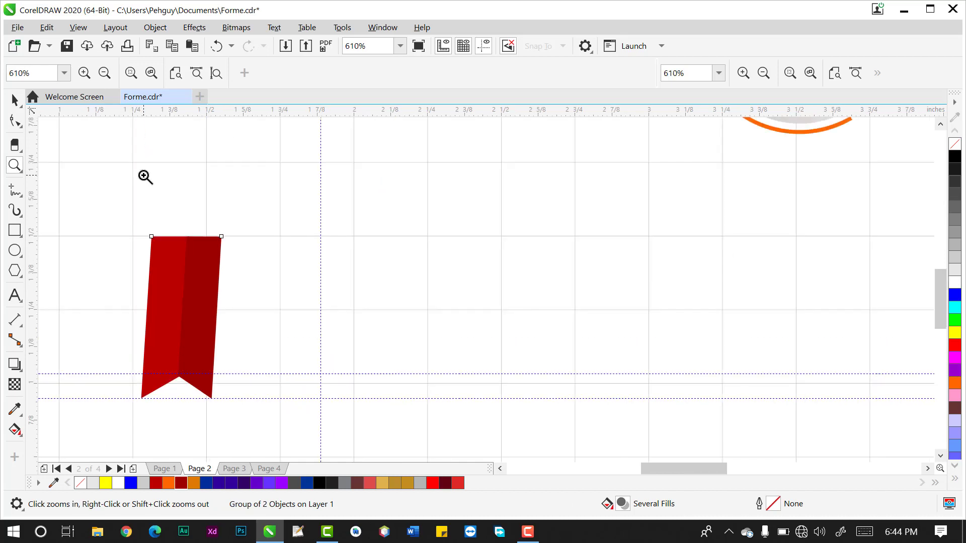
left_click(14, 100)
left_click(189, 253)
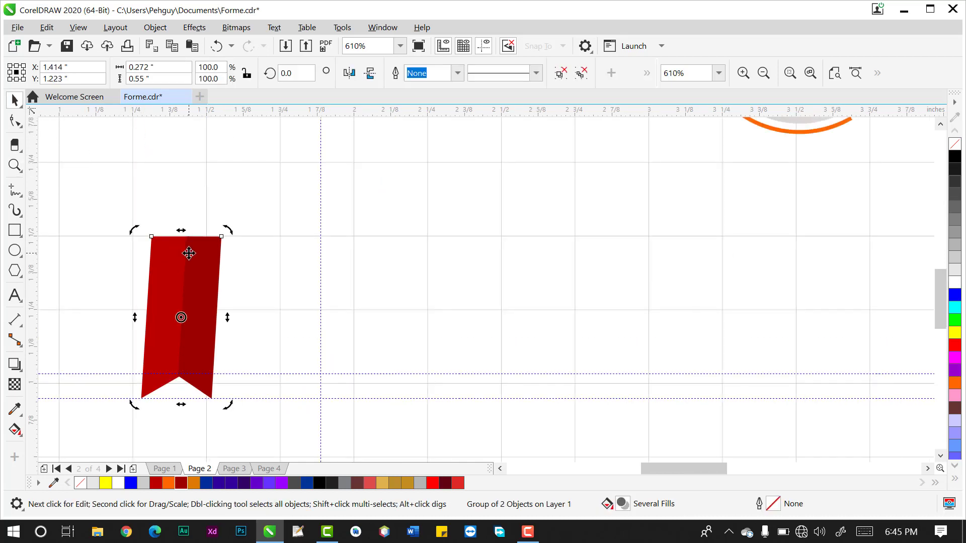
left_click_drag(186, 229, 194, 229)
left_click(260, 270)
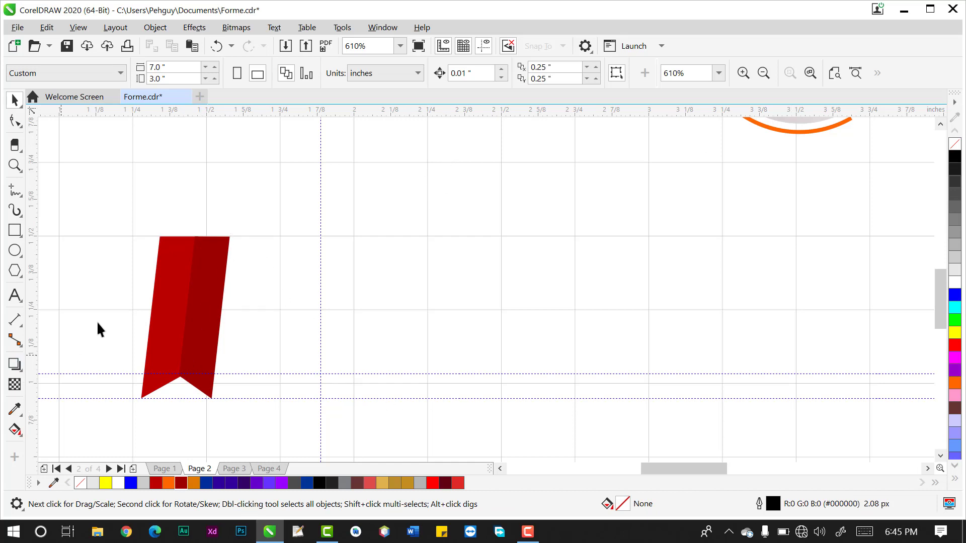
- Move the ribbon up and slightly right, clear of the horizontal guidelines, and hide the grid and guidelines
left_click(215, 297)
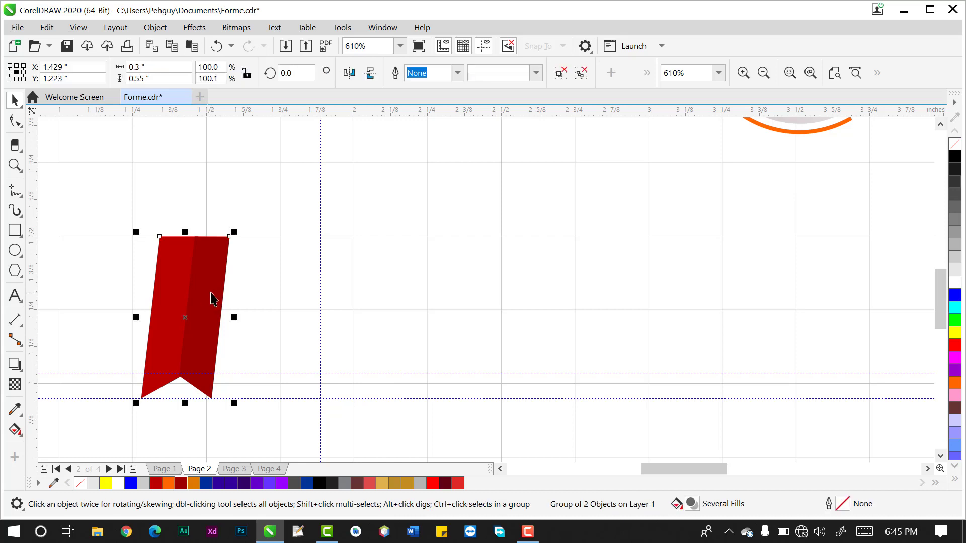
left_click_drag(200, 306, 214, 259)
left_click(270, 291)
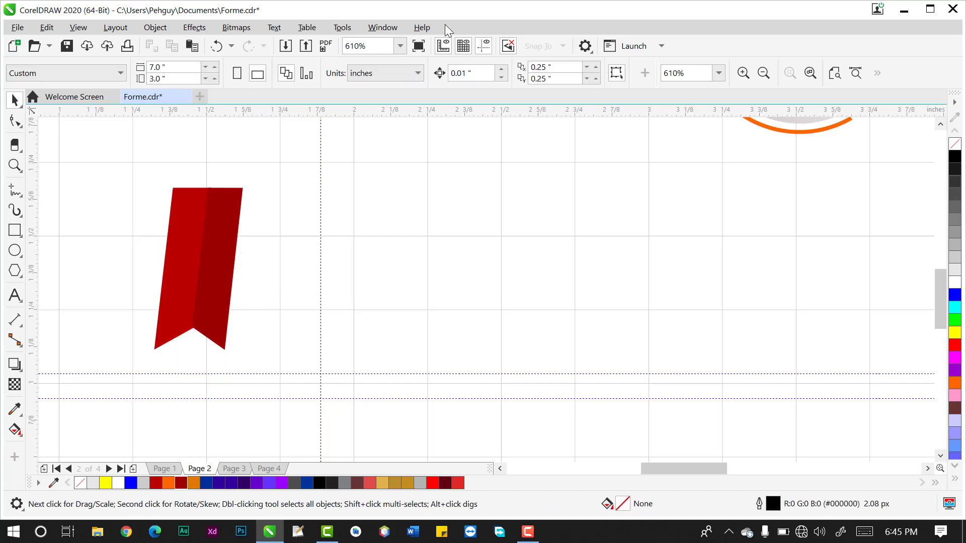
left_click(463, 46)
left_click(484, 45)
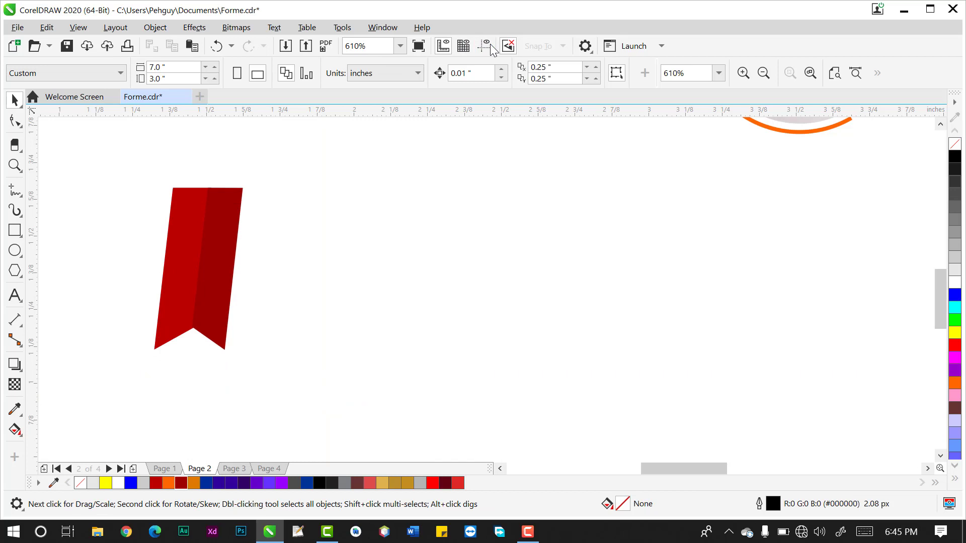
- Move the ribbon slightly down on the blank area and deselect it
left_click(227, 266)
left_click_drag(226, 265, 217, 272)
left_click(270, 279)
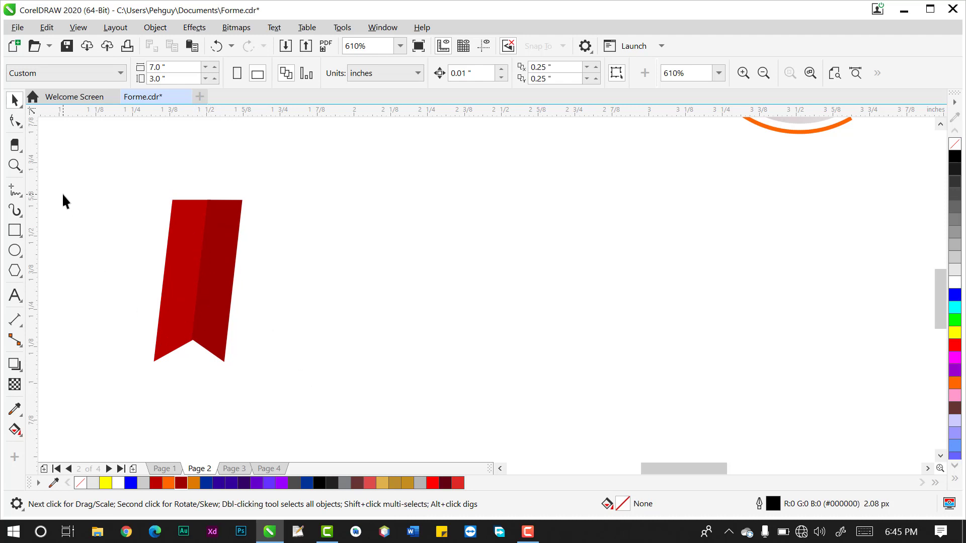
left_click(19, 195)
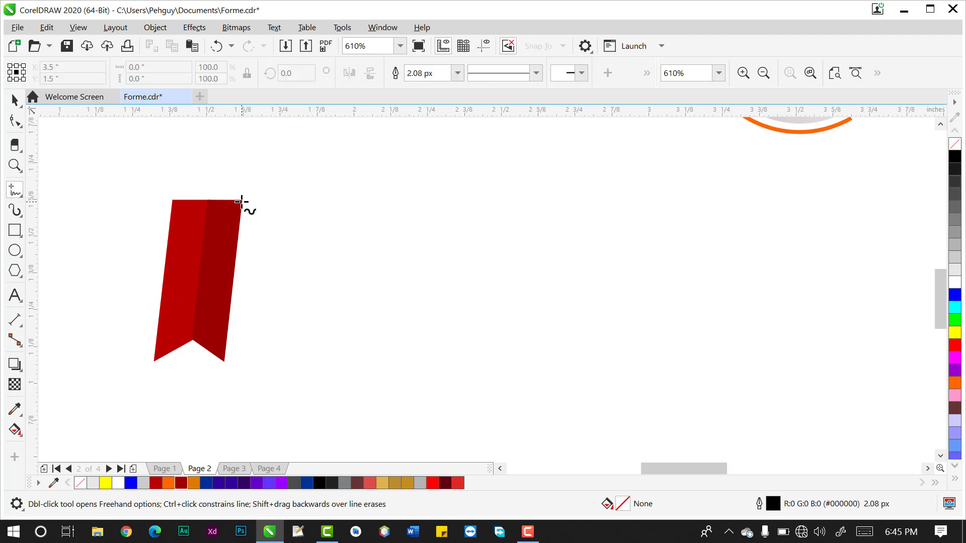
key("z")
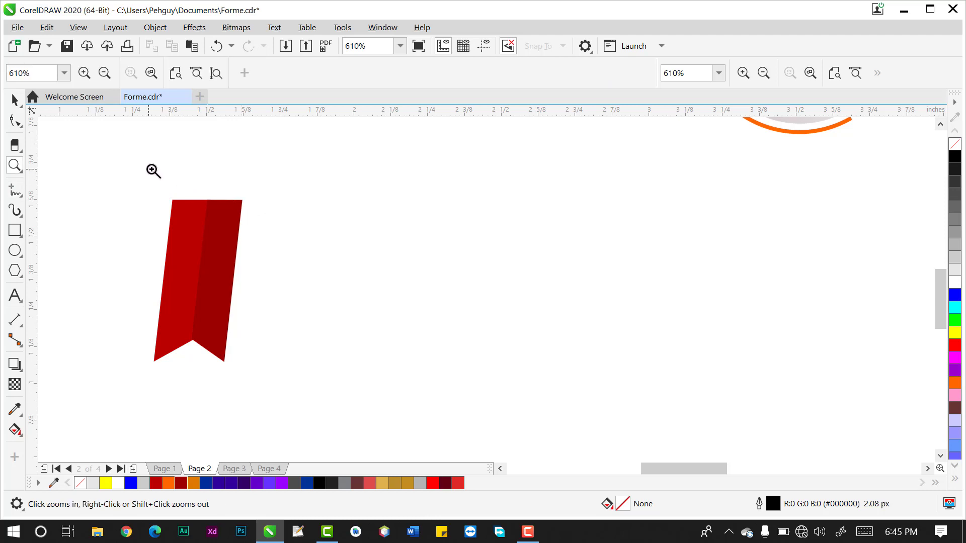
left_click_drag(148, 169, 541, 413)
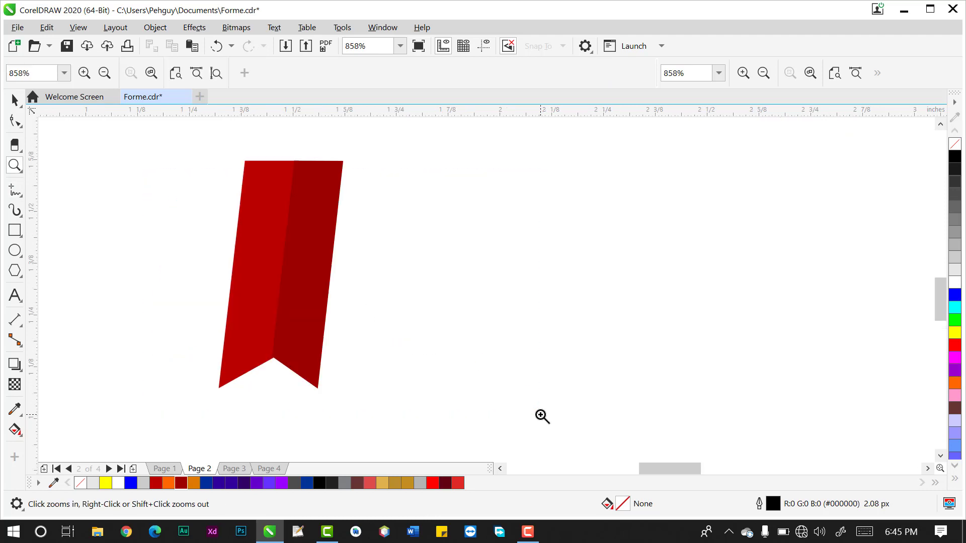
left_click(13, 101)
left_click(15, 191)
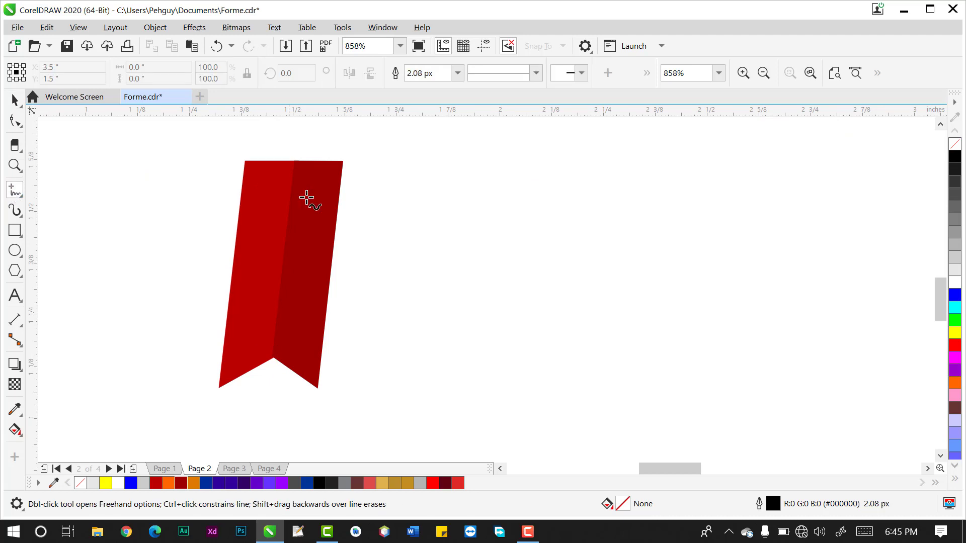
left_click(343, 162)
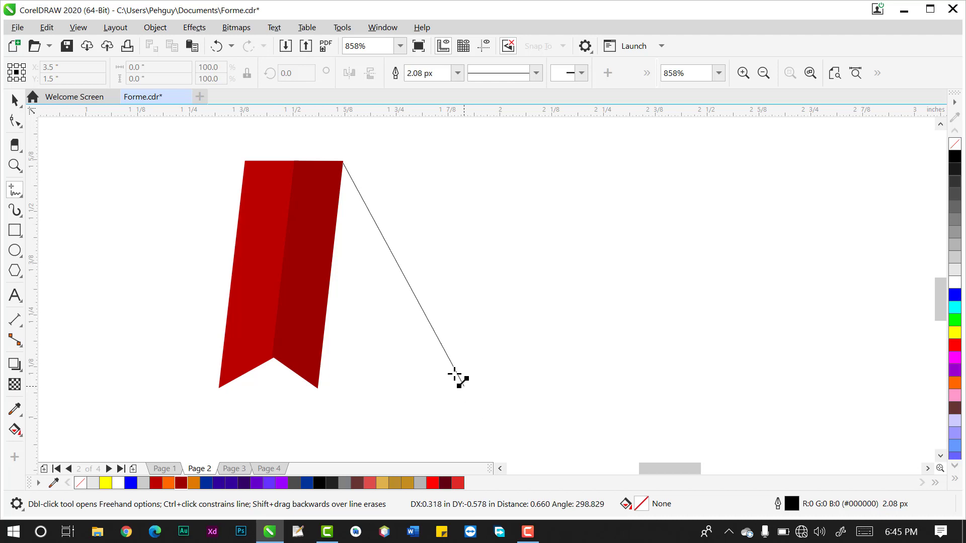
left_click(445, 362)
key("ctrl+z")
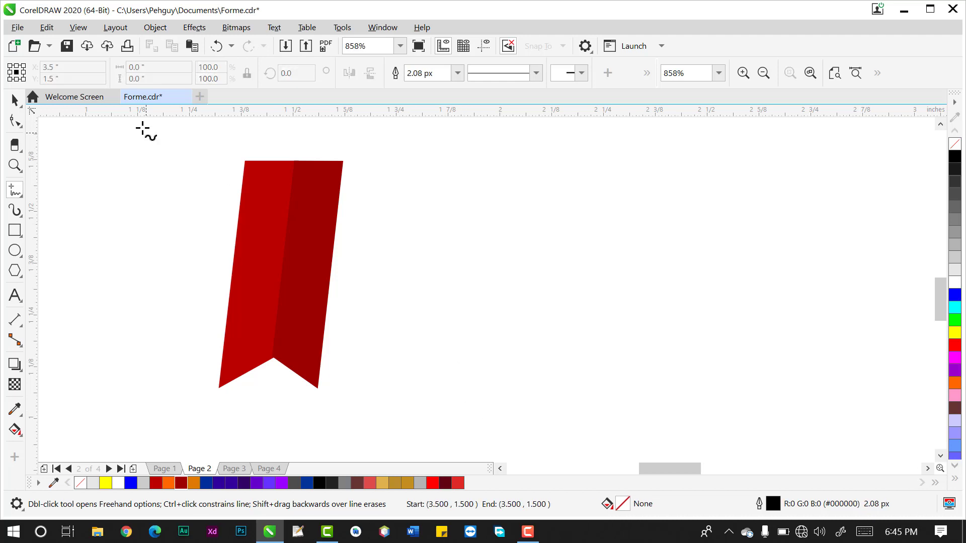
- Show the guidelines and move the upper horizontal one to the ribbon's bottom tips, at Y 1.072 inches
left_click(15, 100)
left_click(484, 46)
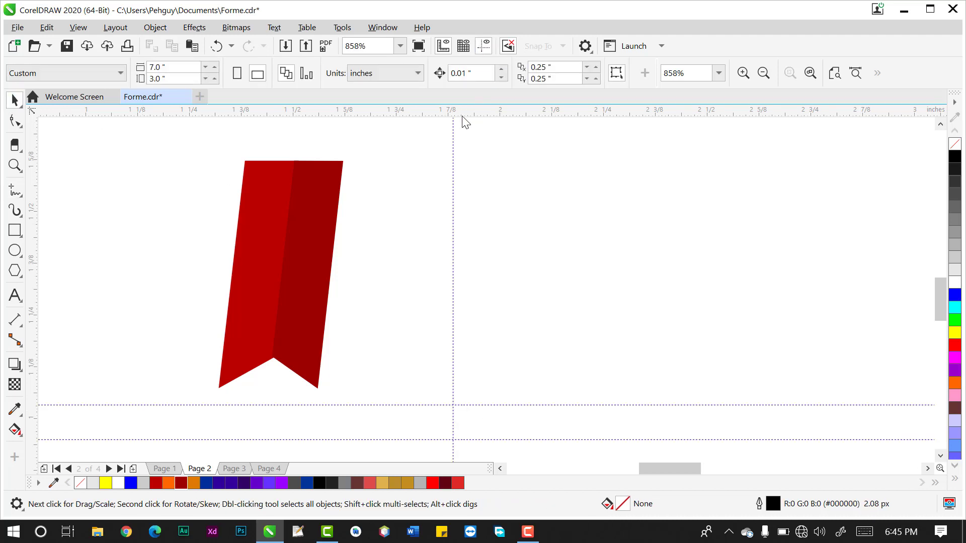
left_click_drag(425, 404, 423, 389)
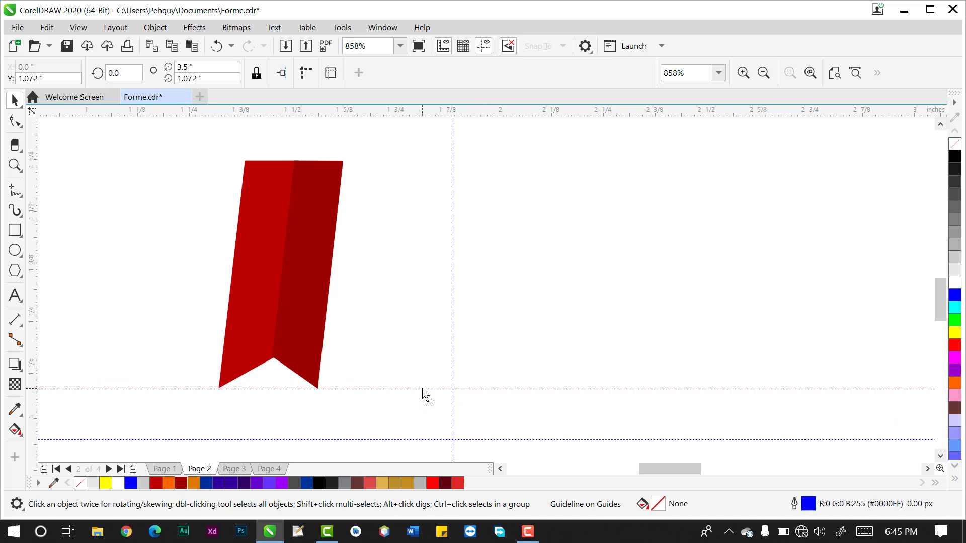
- Add a horizontal guideline a little above the ribbon's top edge, at Y 1.707 inches
left_click(322, 285)
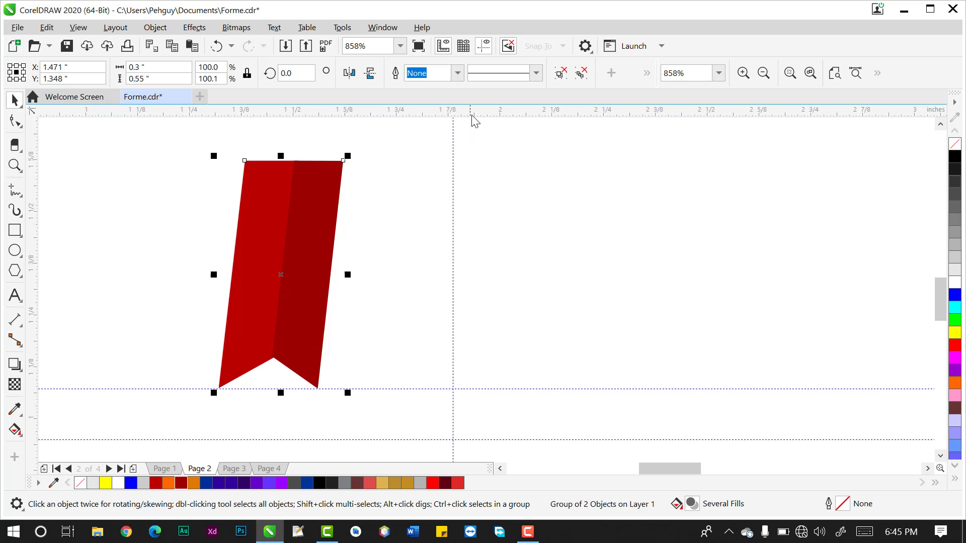
left_click(940, 126)
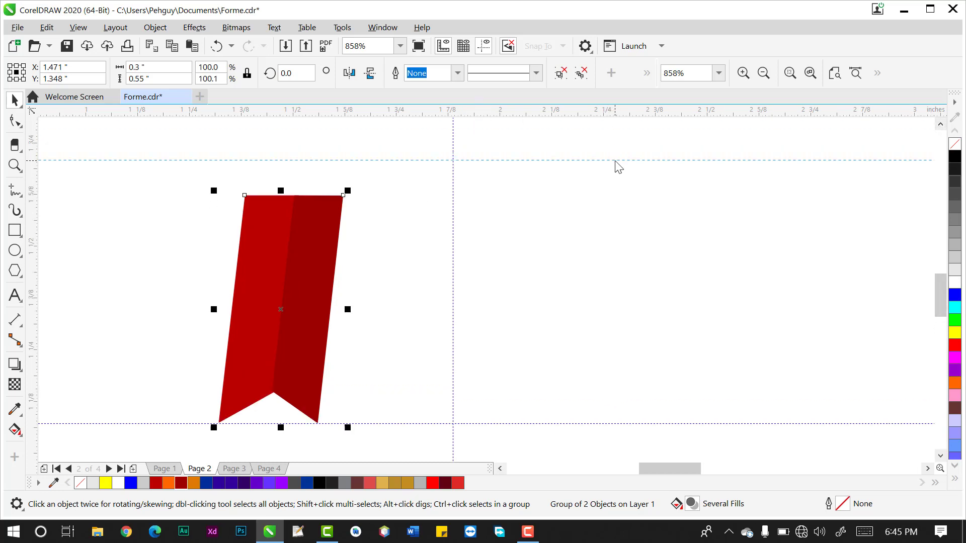
left_click(598, 161)
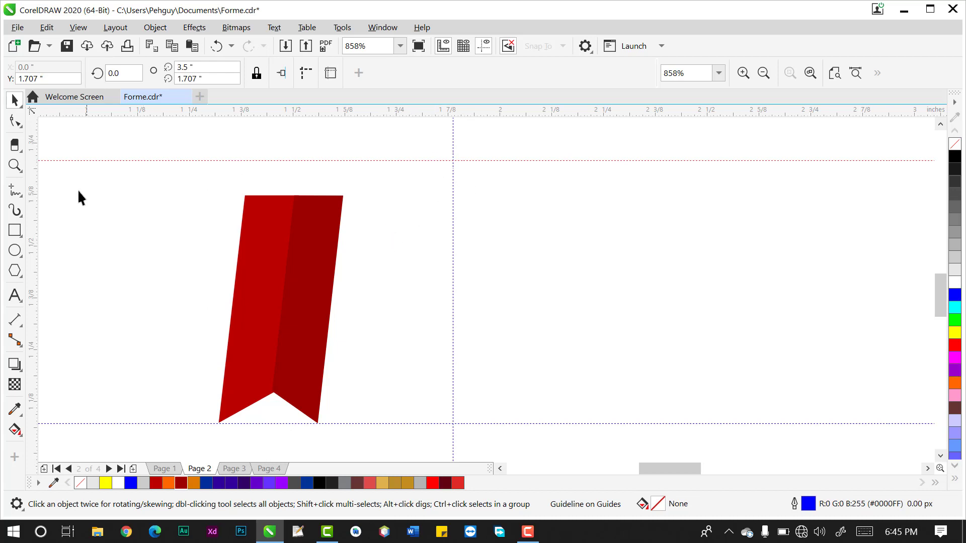
- Draw a closed four-sided Freehand band, about 0.345 by 0.55 inches, slanting from the ribbon's upper-right corner down to the guideline intersection
left_click(15, 190)
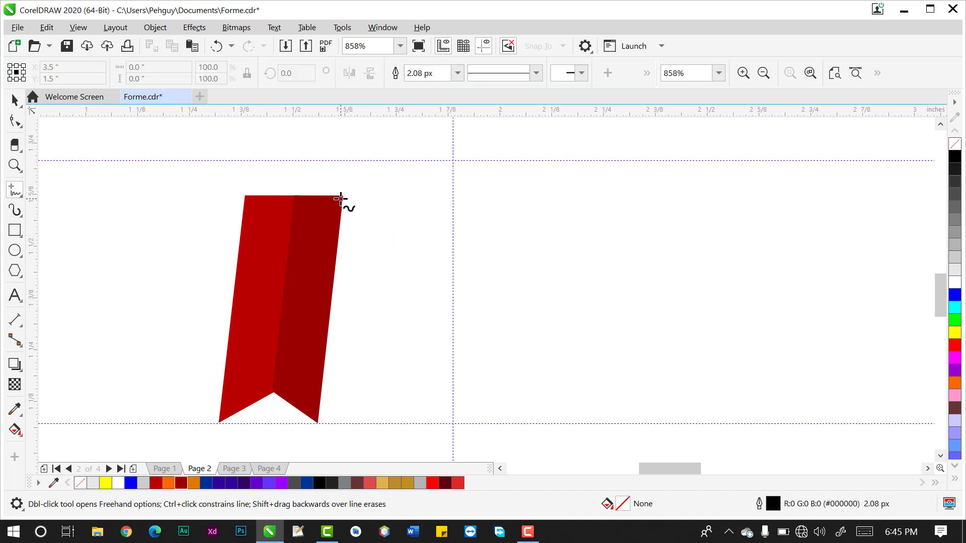
left_click(341, 198)
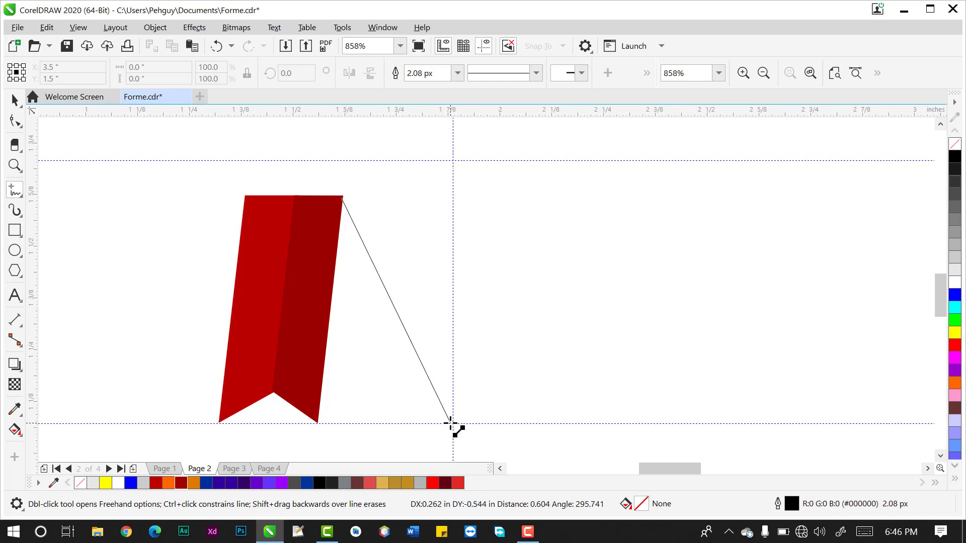
left_click(451, 422)
left_click(451, 422)
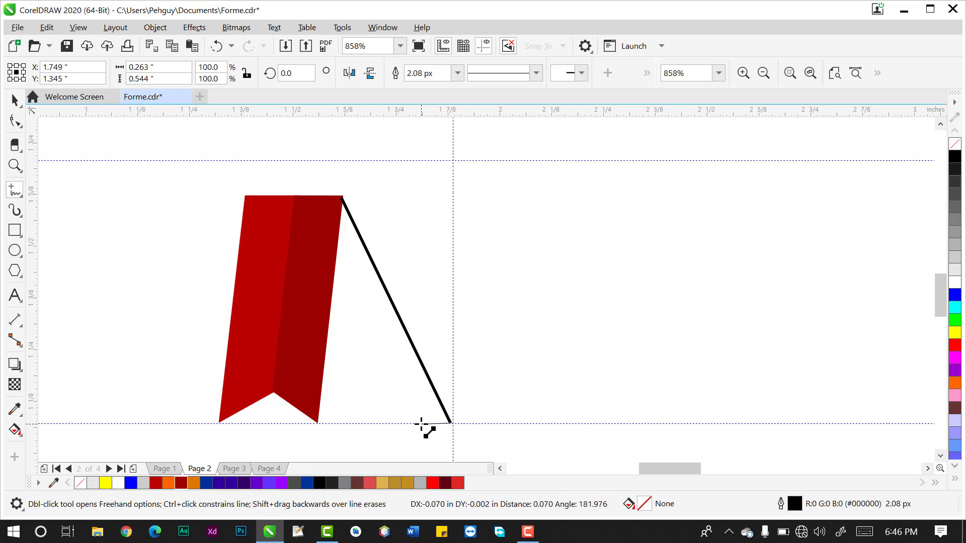
left_click(421, 424)
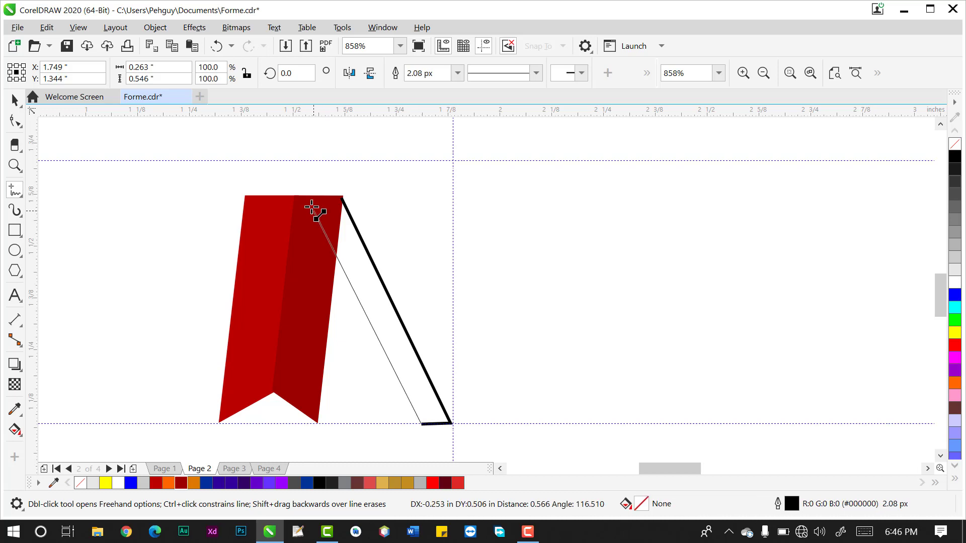
left_click(307, 196)
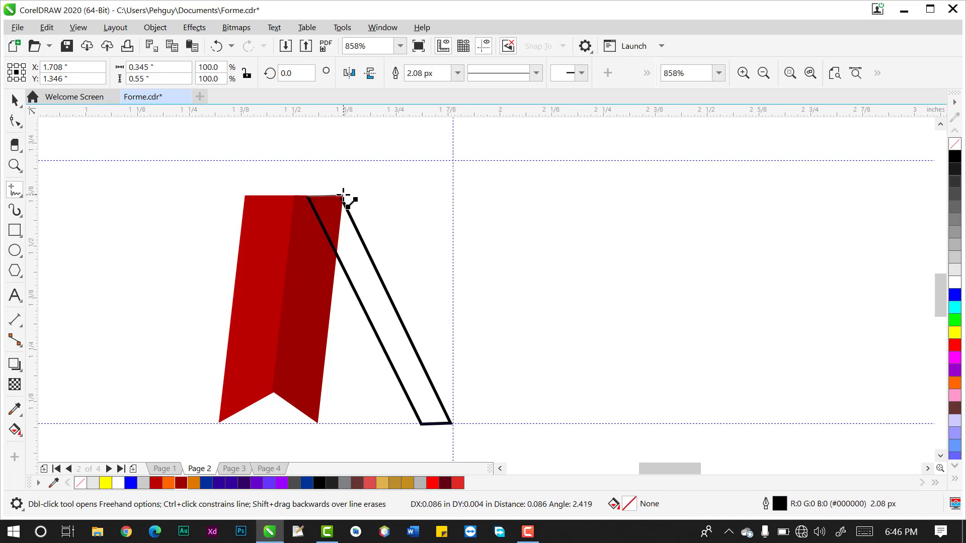
left_click(343, 198)
left_click(15, 100)
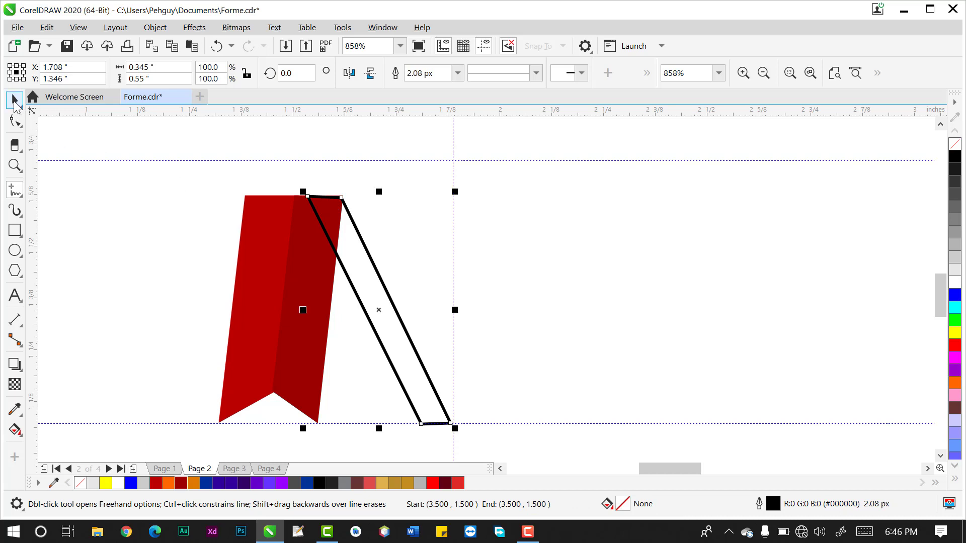
- Fill the slanted band with the ribbon's dark red (#9A0000), remove its outline, and shift it about 0.01 inches right
left_click(181, 483)
right_click(181, 483)
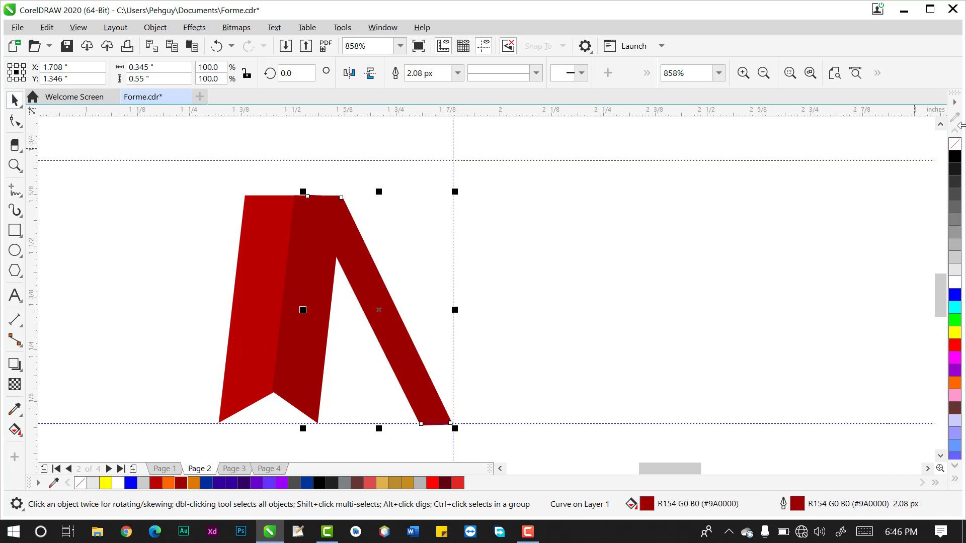
right_click(958, 146)
left_click(412, 269)
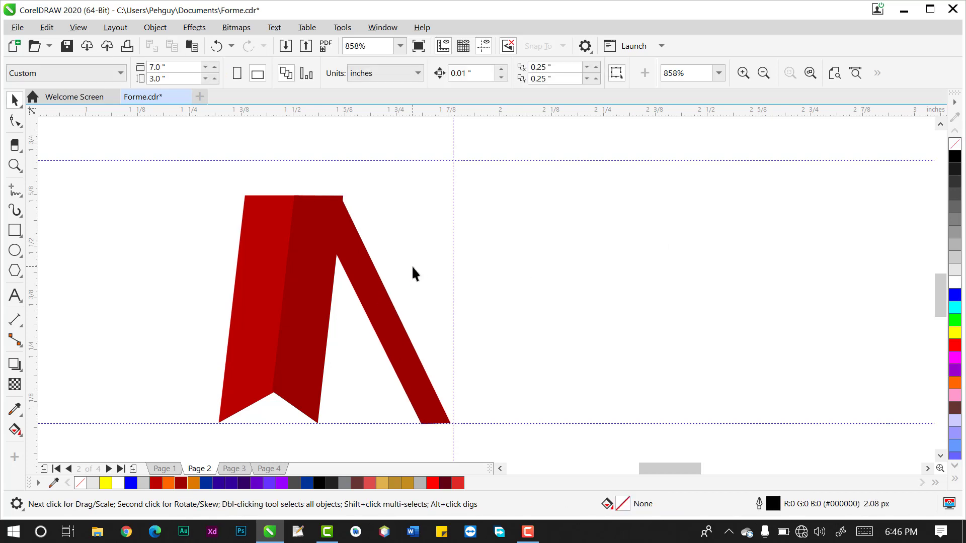
left_click_drag(368, 271, 370, 274)
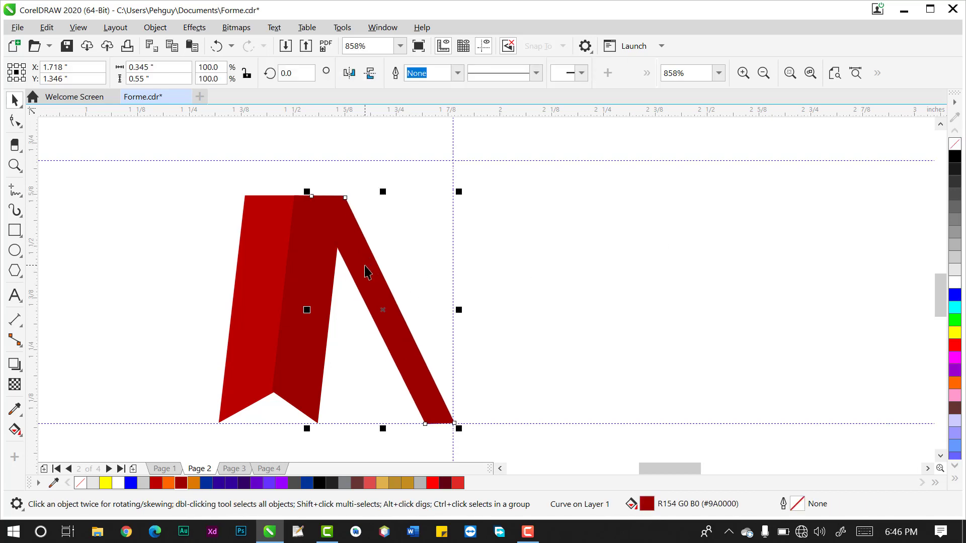
left_click(426, 277)
- Move the band's upper-right node inward and up to meet the ribbon's upper-right corner
key("z")
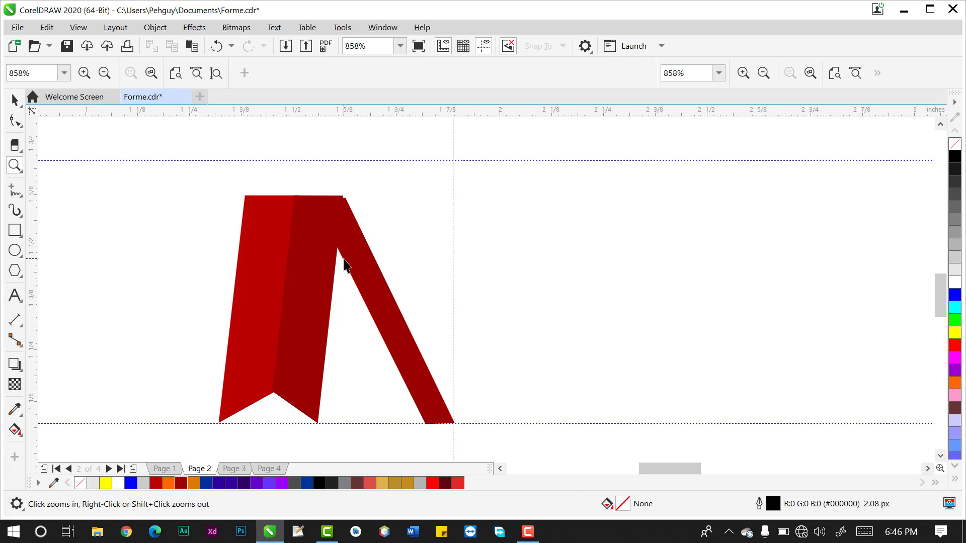
left_click_drag(282, 176, 382, 220)
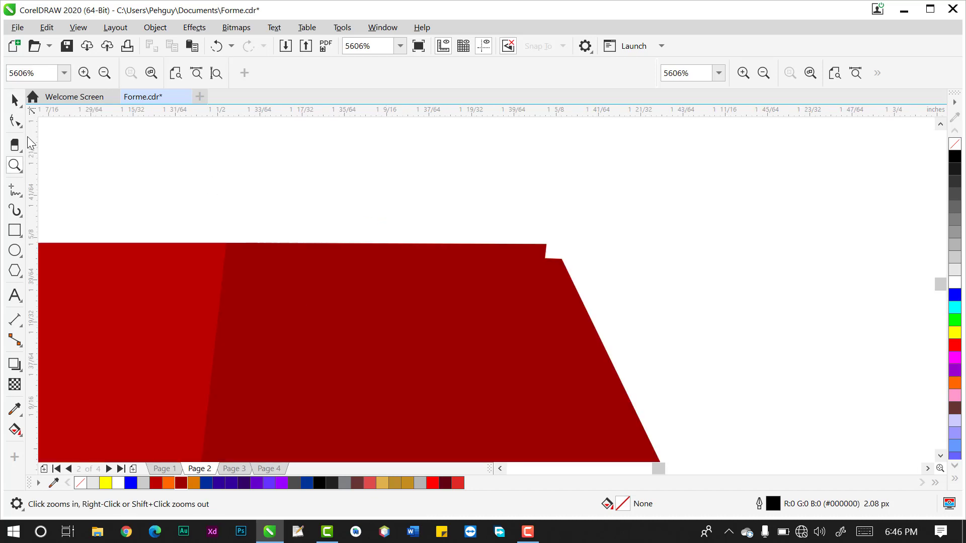
left_click(15, 100)
key("F10")
left_click(576, 317)
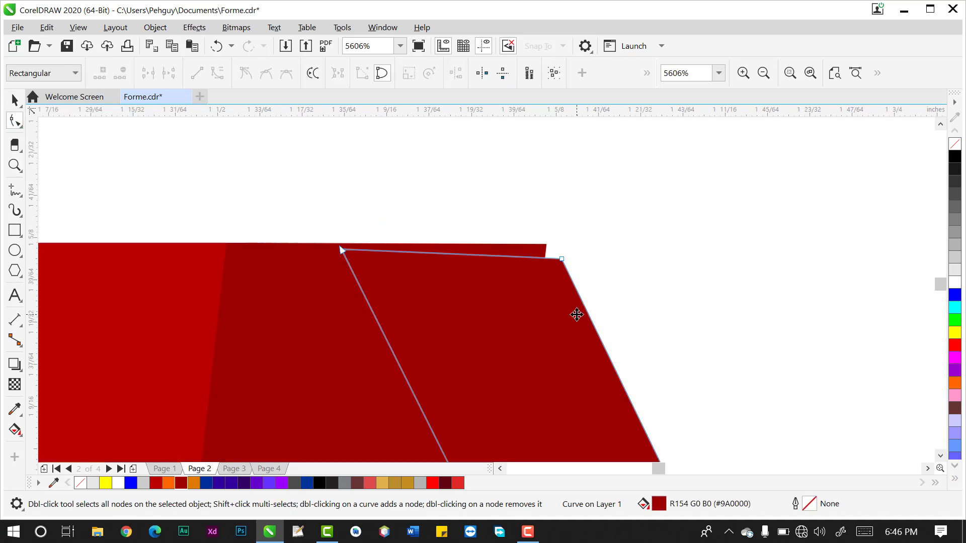
left_click_drag(561, 260, 551, 254)
left_click(13, 103)
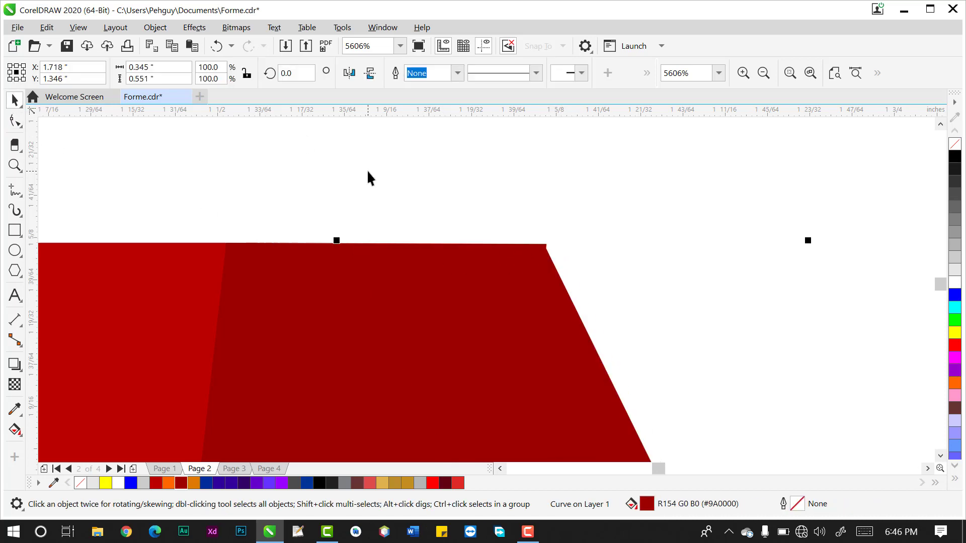
left_click(367, 170)
- Fine-tune the band's upper-right node at high magnification to close the small notch at the ribbon's corner
double_click(541, 315)
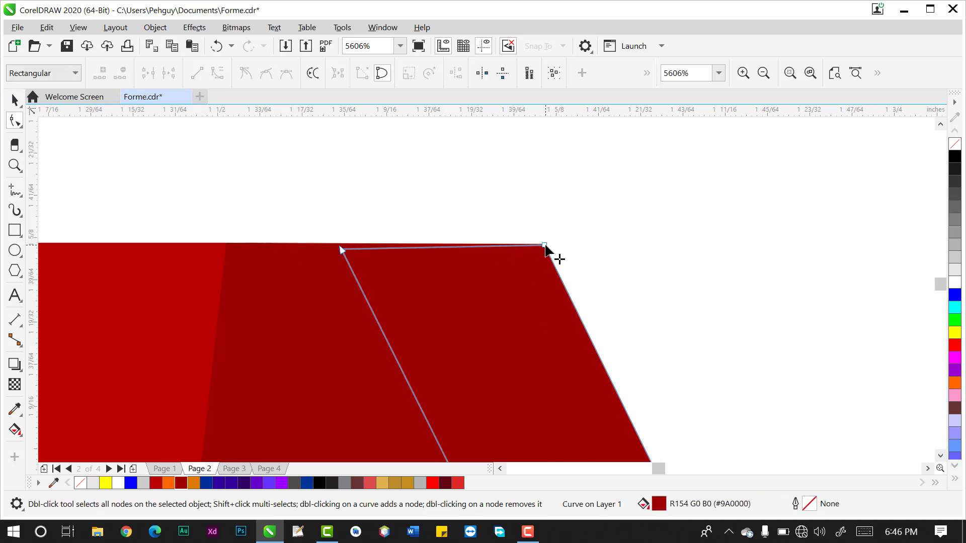
mouse_move(547, 246)
left_mouse_down()
mouse_move(533, 253)
mouse_move(545, 246)
left_mouse_up()
left_click(594, 245)
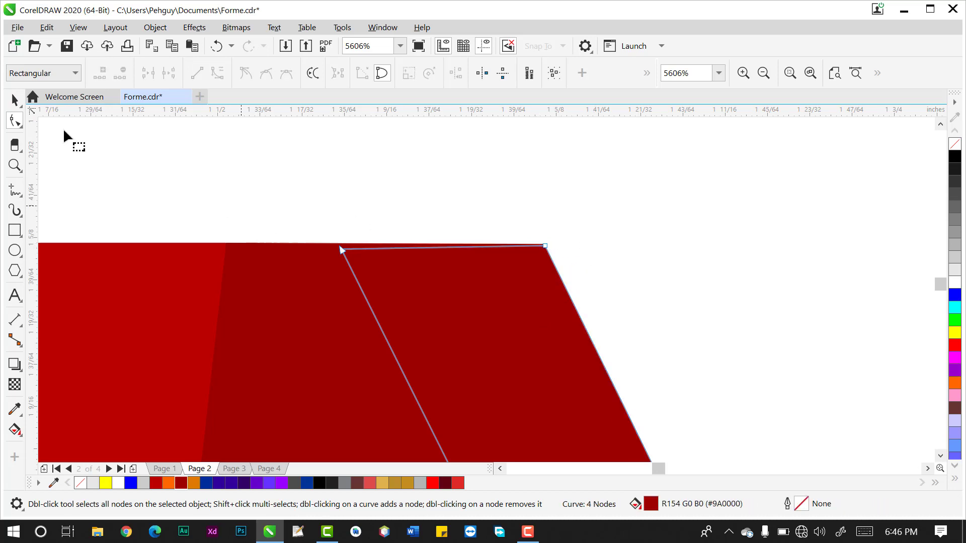
key("space")
left_click(444, 222)
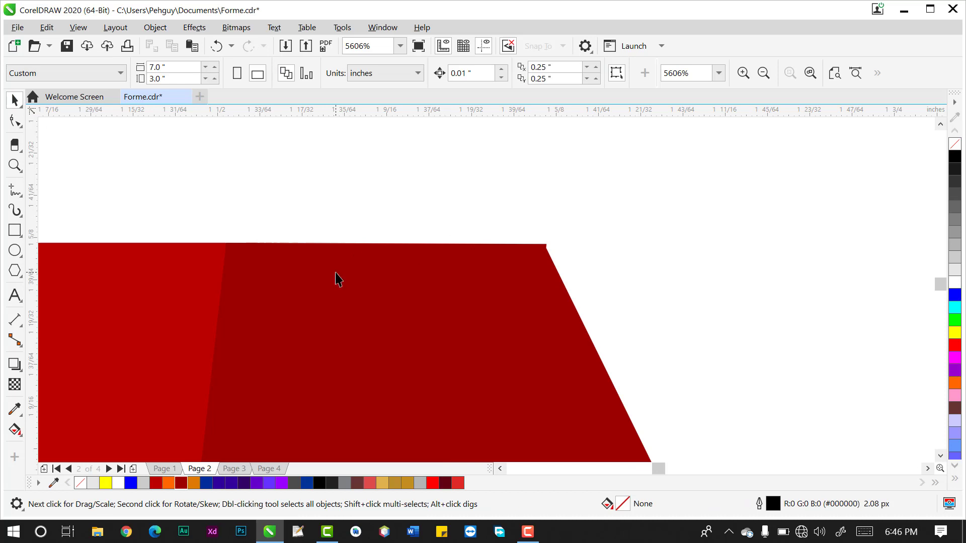
key("z")
left_click(564, 301)
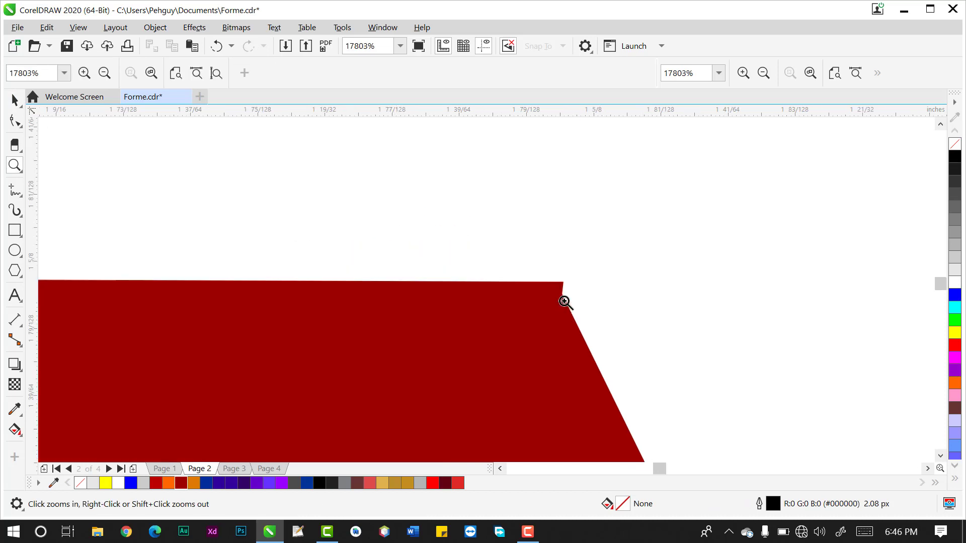
left_click(14, 100)
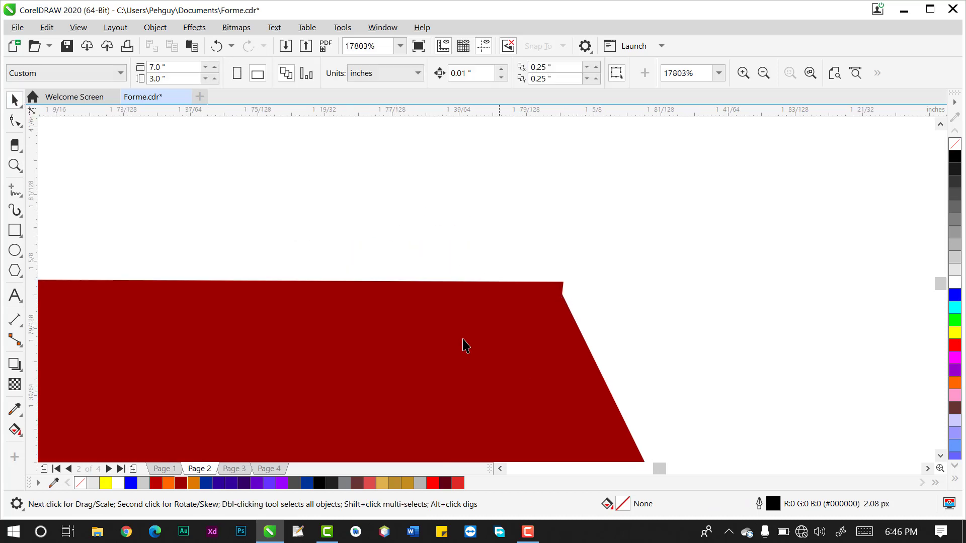
left_click(466, 346)
key("F10")
left_click_drag(563, 290, 565, 284)
left_click(14, 100)
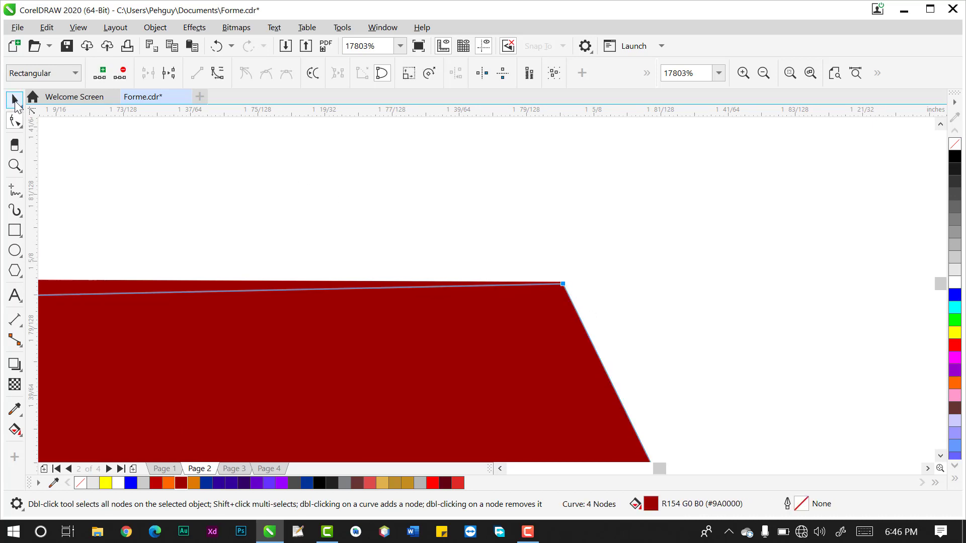
key("z")
scroll(427, 235, "down", 5)
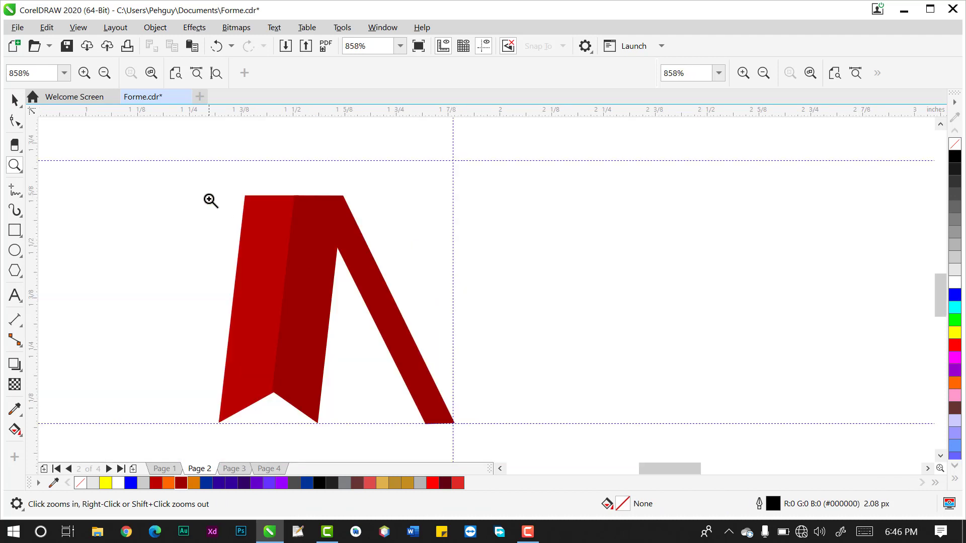
left_click(15, 99)
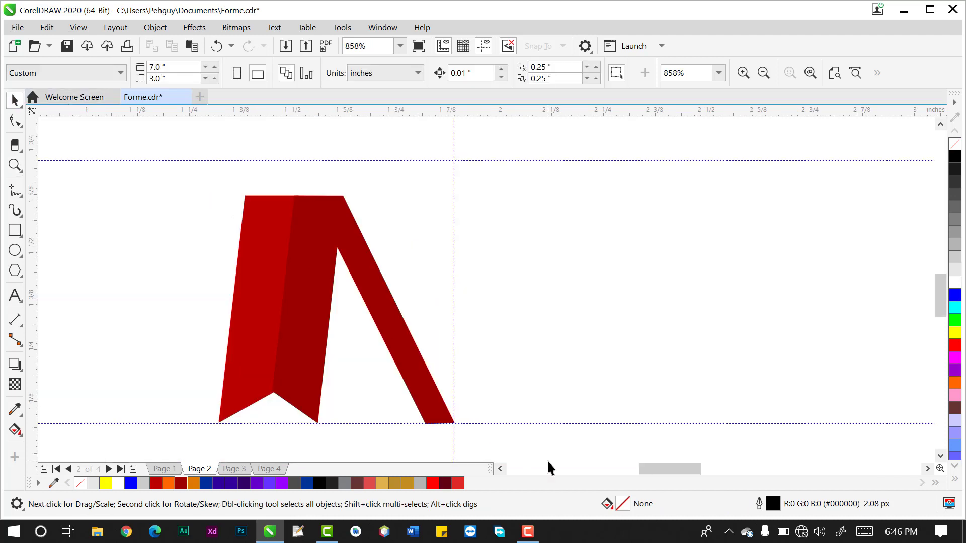
left_click_drag(655, 464, 658, 469)
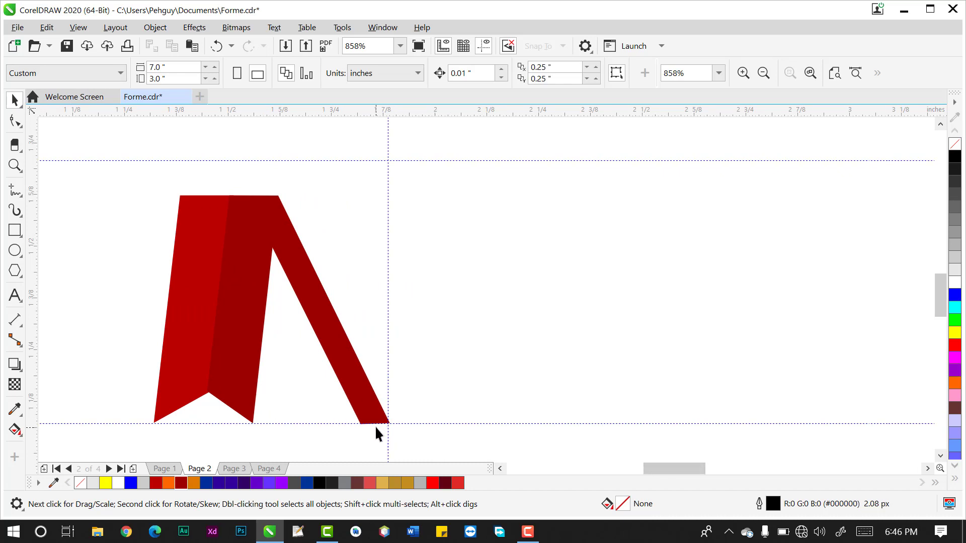
left_click(17, 192)
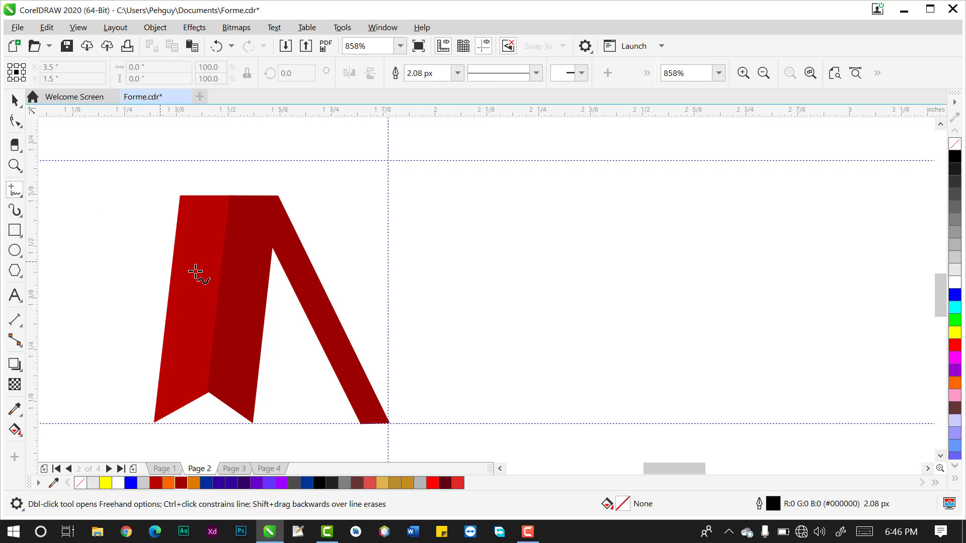
left_click(372, 423)
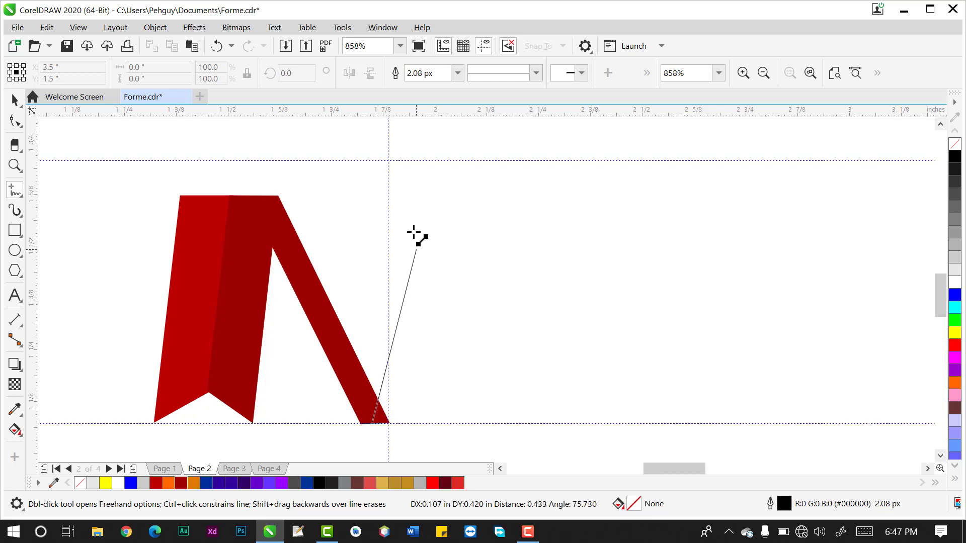
left_click(410, 161)
left_click(410, 161)
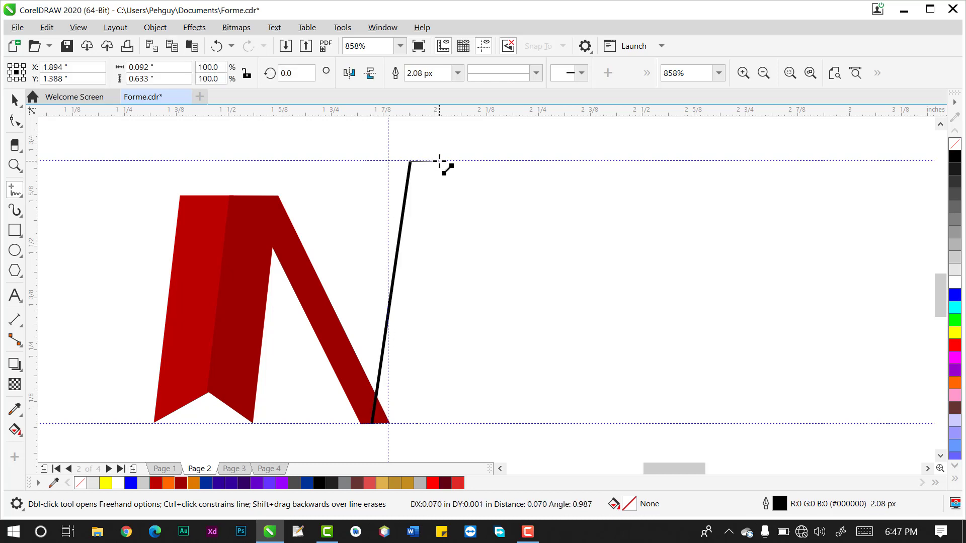
left_click(438, 161)
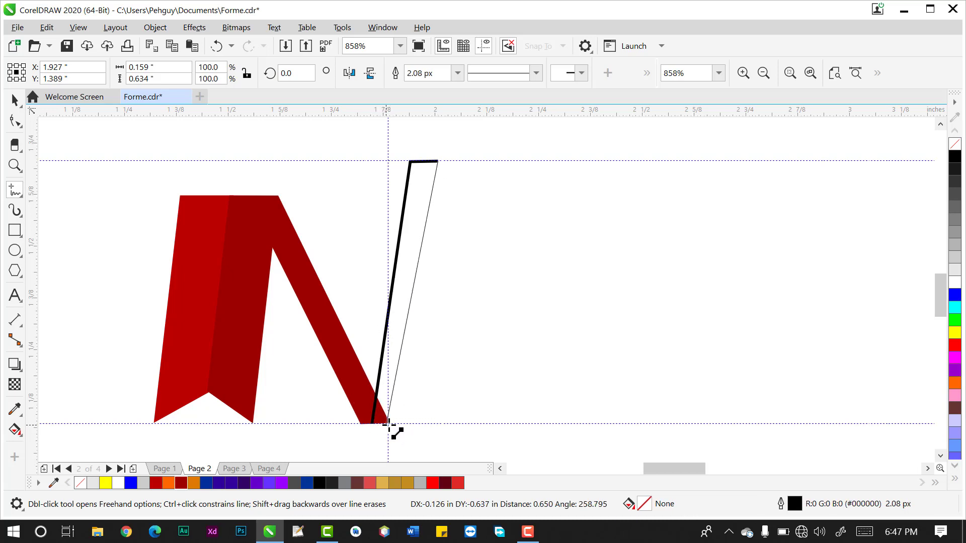
left_click(390, 424)
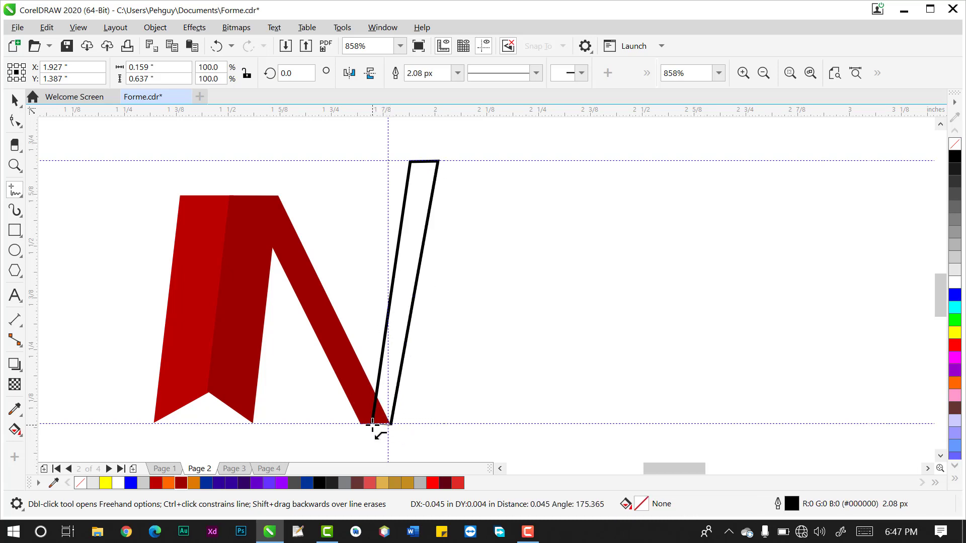
left_click(14, 100)
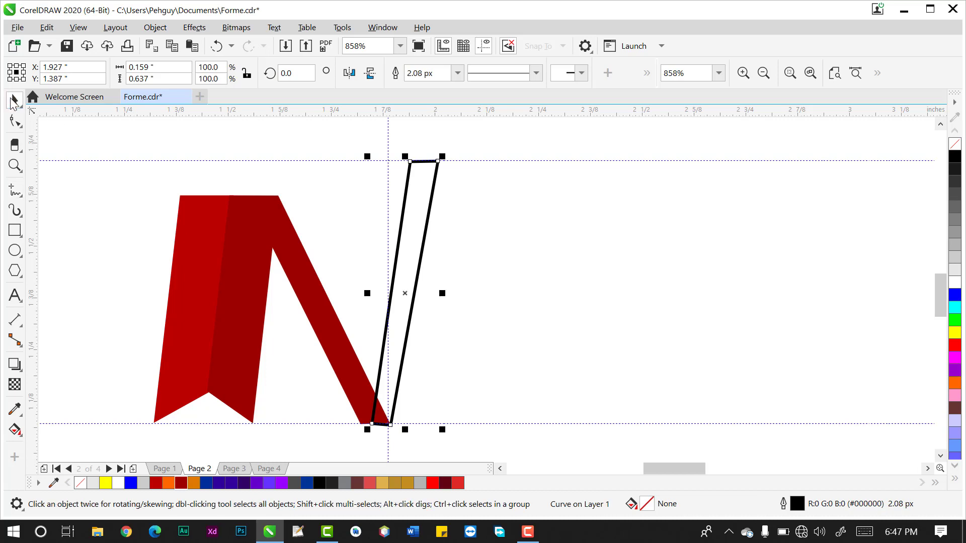
key("Delete")
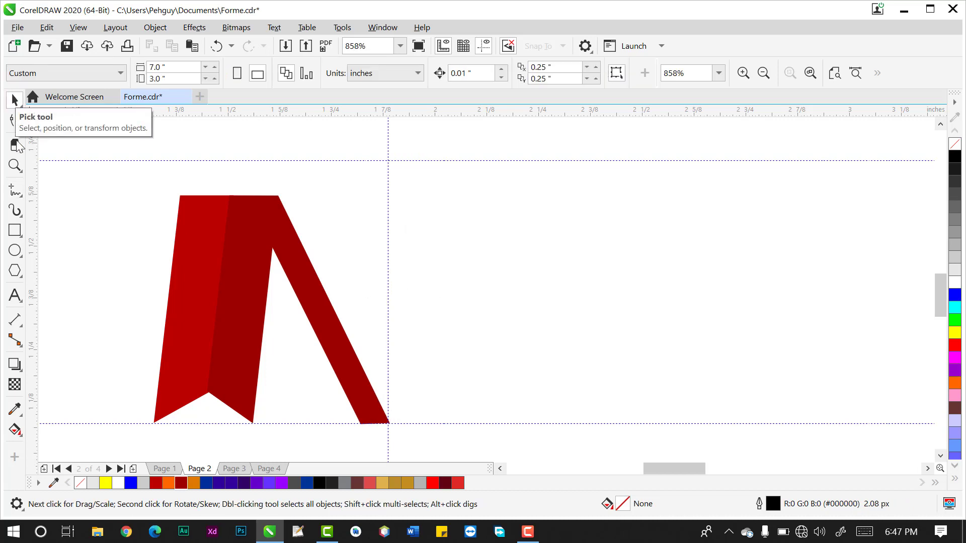
- Delete the dark red slanted band that runs from the ribbon's upper-right corner to the guideline intersection
left_click(15, 230)
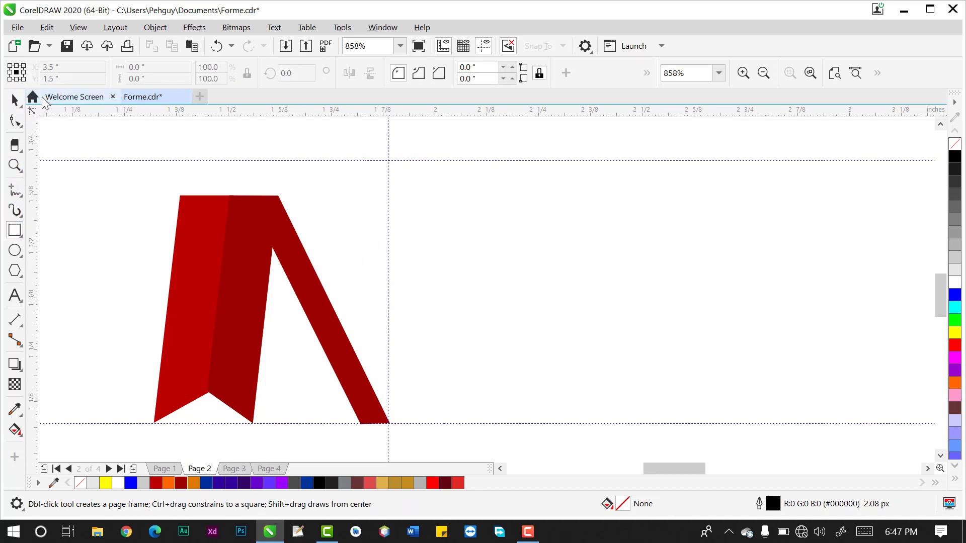
left_click(14, 100)
left_click(301, 281)
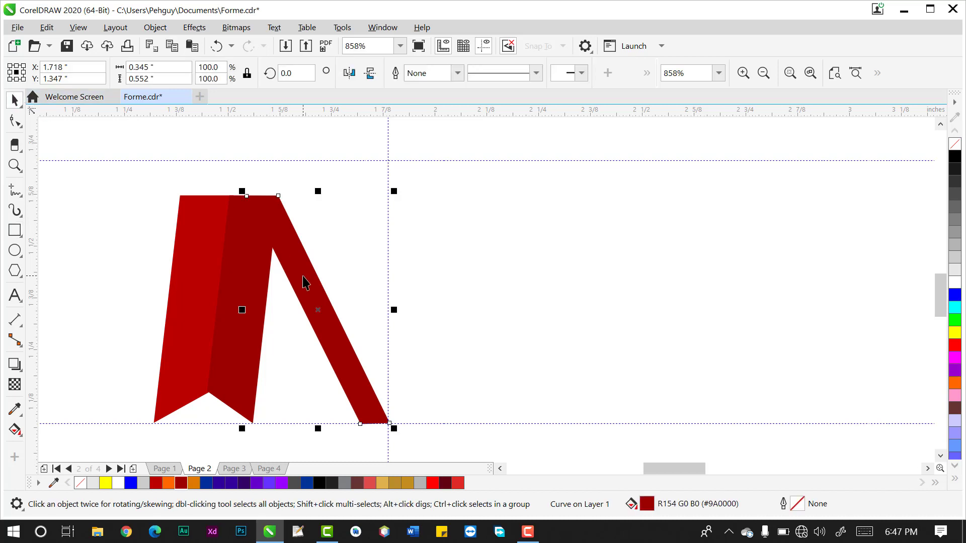
key("Delete")
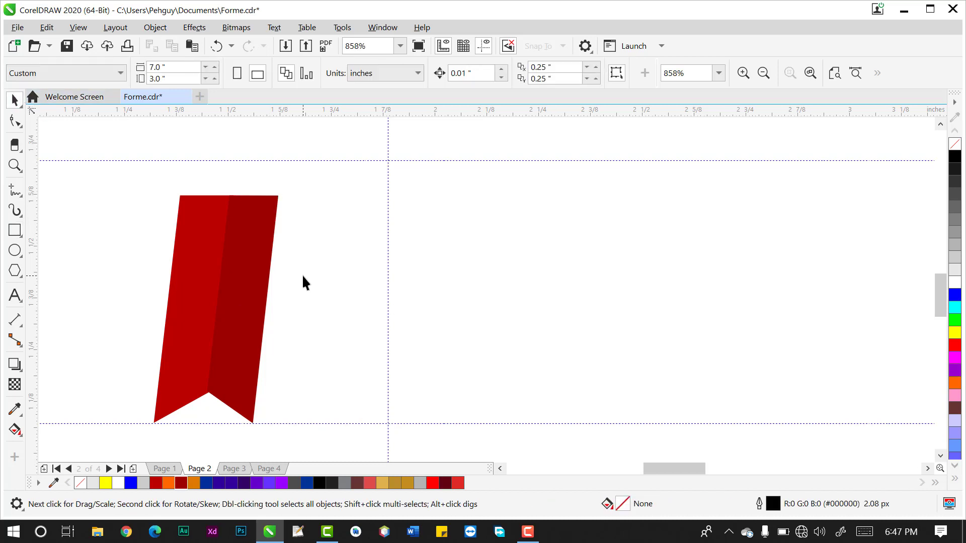
- Draw a rectangle about 0.067 by 0.544 inches down from the ribbon's upper-right corner, filled dark red (#9A0000) without an outline
left_click(15, 230)
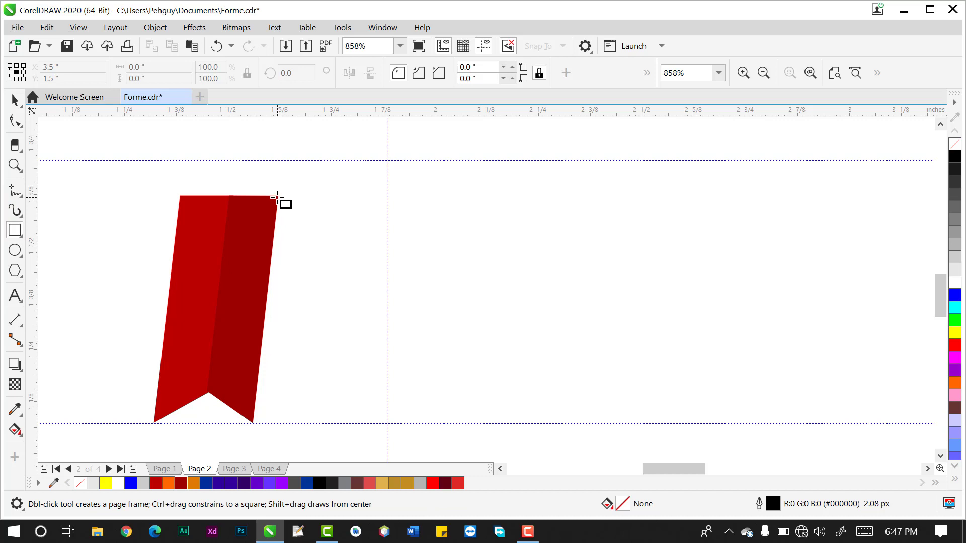
left_click_drag(278, 197, 306, 423)
key("space")
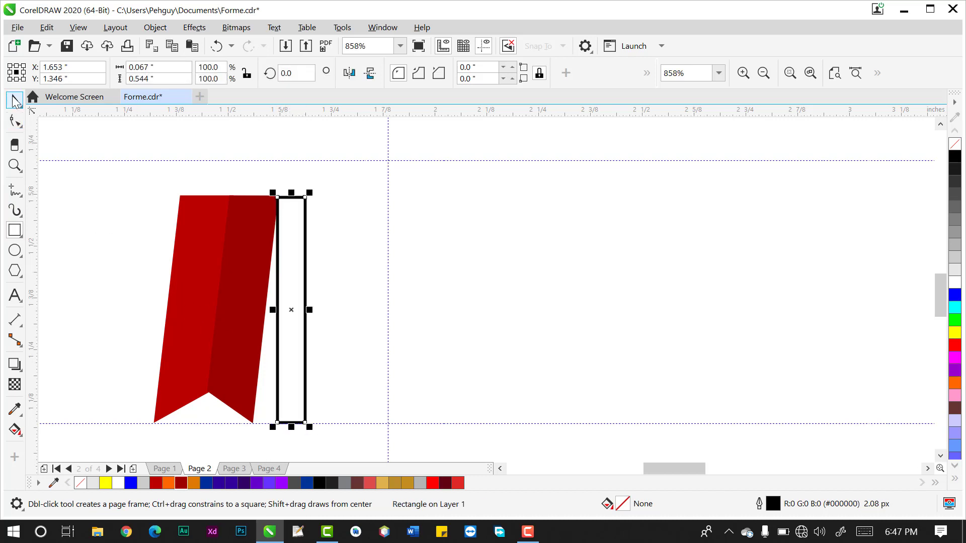
left_click(184, 485)
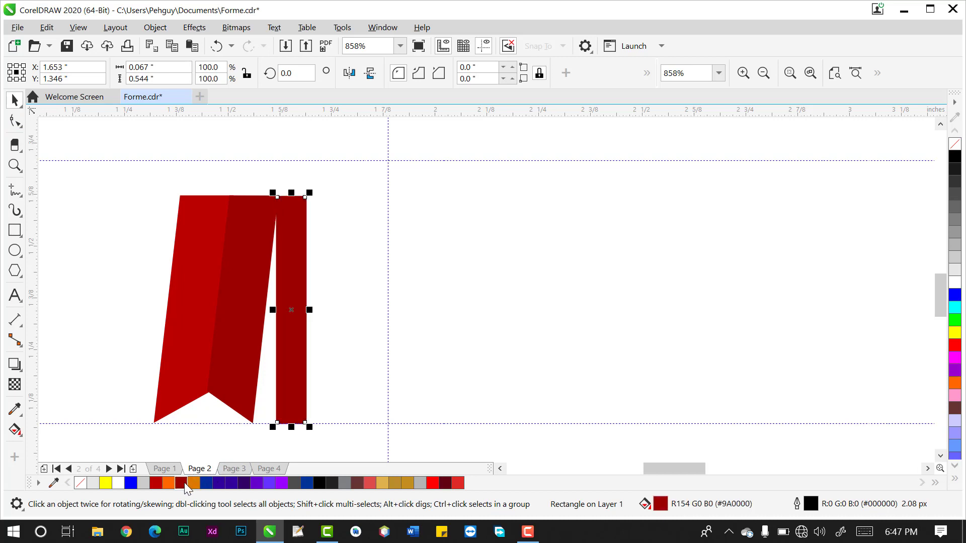
right_click(184, 484)
right_click(79, 484)
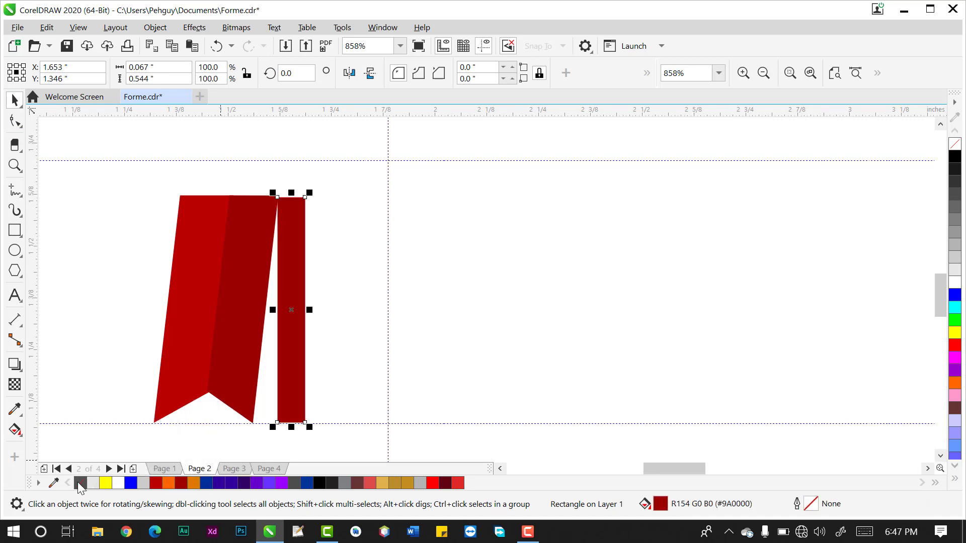
- Skew the rectangle into a slanted band about 0.27 inches wide, shifting its bottom edge right and its top edge left over the ribbon
left_click(293, 341)
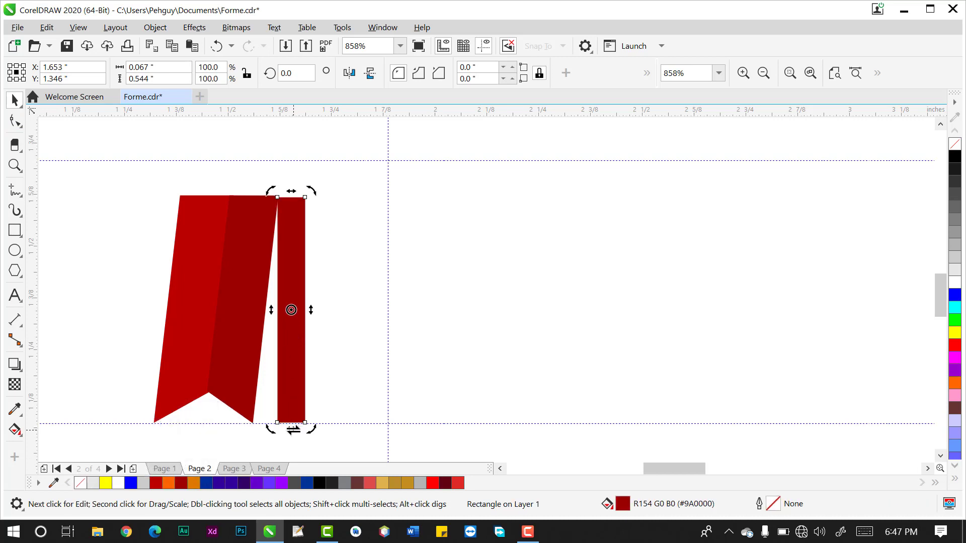
left_click_drag(291, 428, 359, 432)
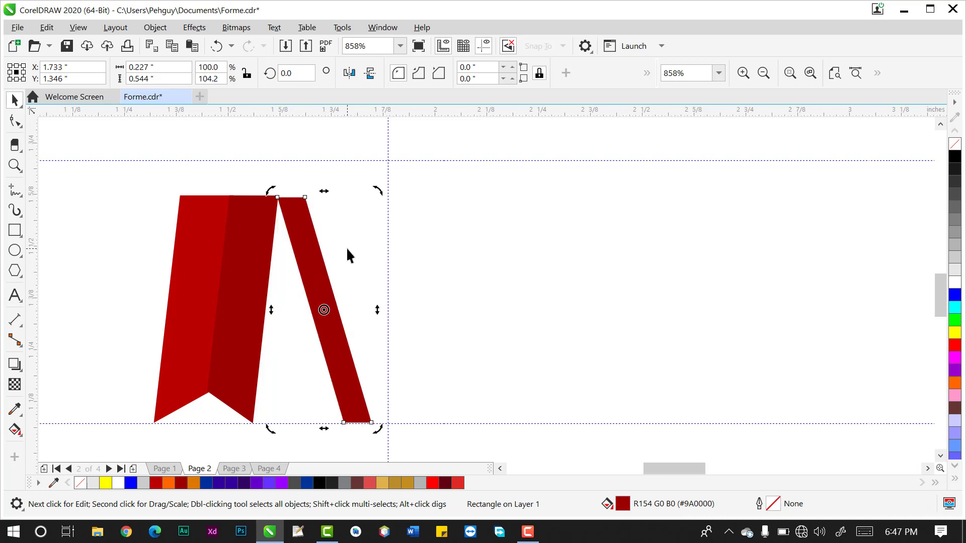
left_click_drag(325, 189, 306, 191)
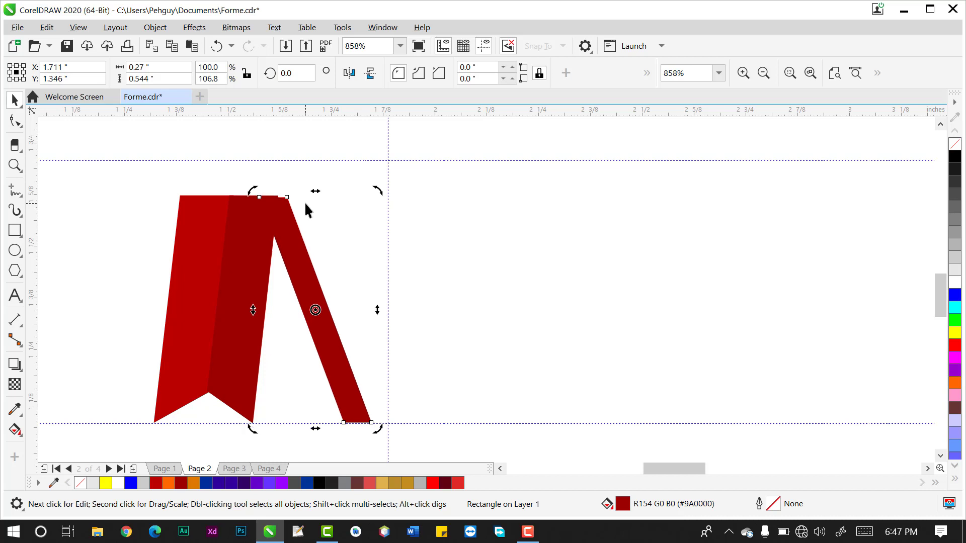
- Stretch the slanted band upward until its top edge meets the level of the ribbon's top edge
key("z")
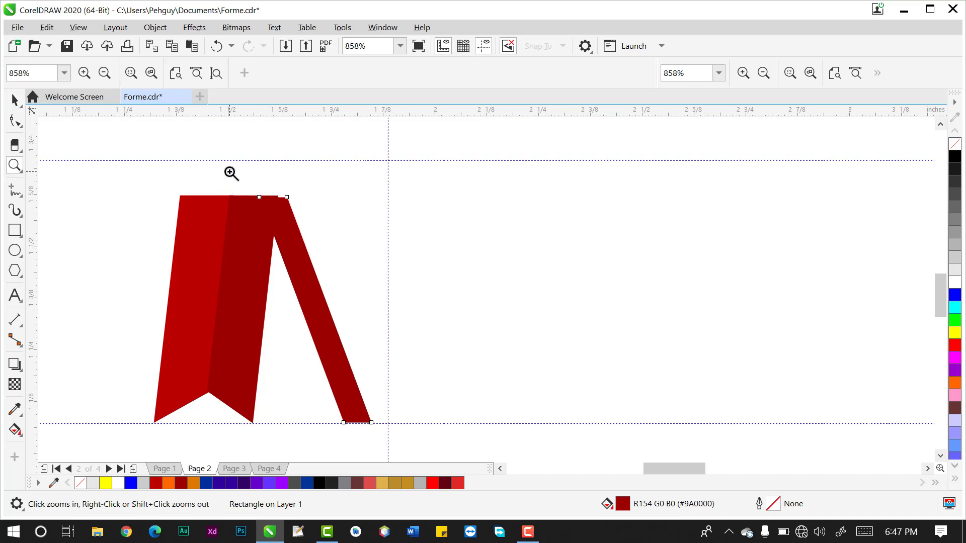
left_click_drag(230, 172, 312, 219)
key("space")
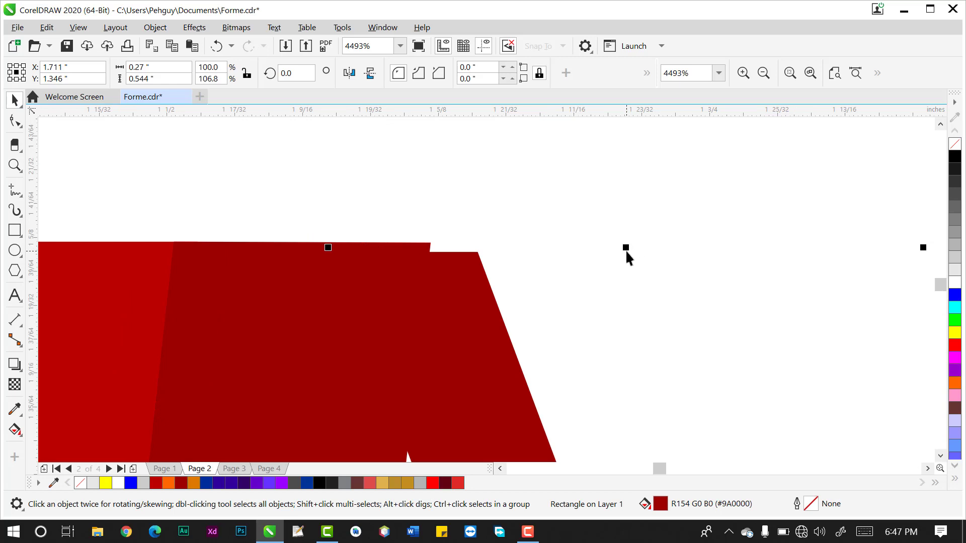
left_click_drag(626, 248, 629, 237)
left_click(433, 324)
left_click(533, 295)
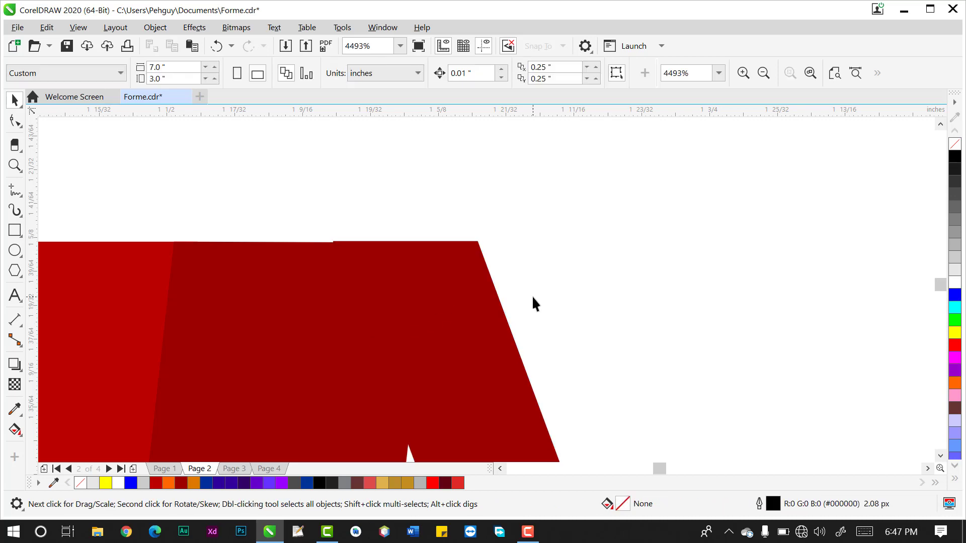
- Skew the band's top edge slightly further left, making the band about 0.273 inches wide
left_click(478, 319)
left_click(581, 279)
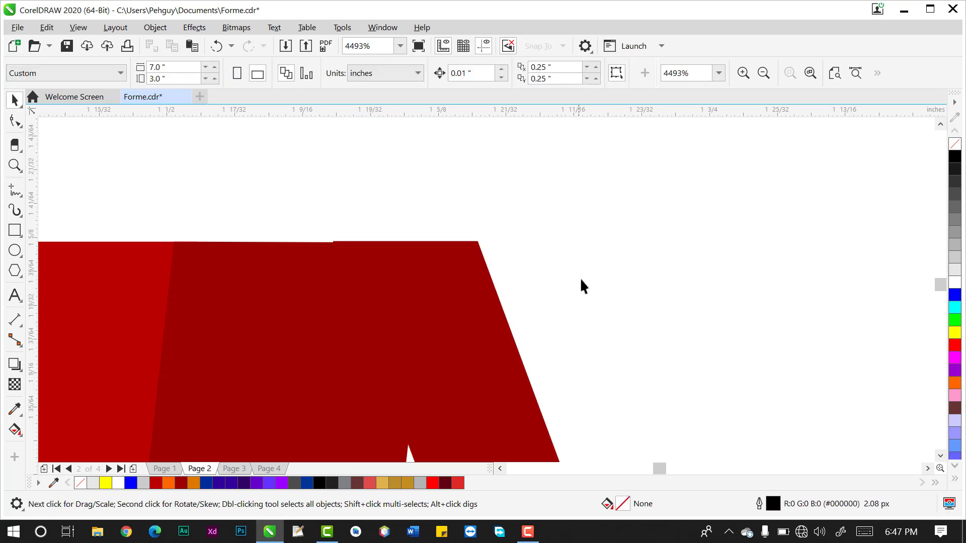
left_click(511, 316)
left_click(500, 339)
left_click_drag(626, 237, 619, 244)
key("z")
right_click(619, 239)
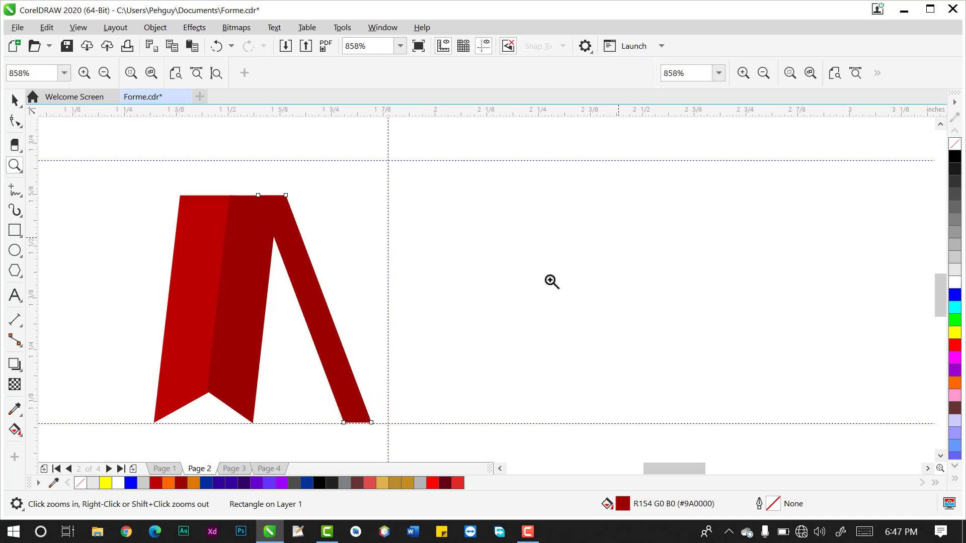
- Make a copy of the band skewed to lean right from the same foot, about 0.207 inches wide, forming a V
left_click(15, 100)
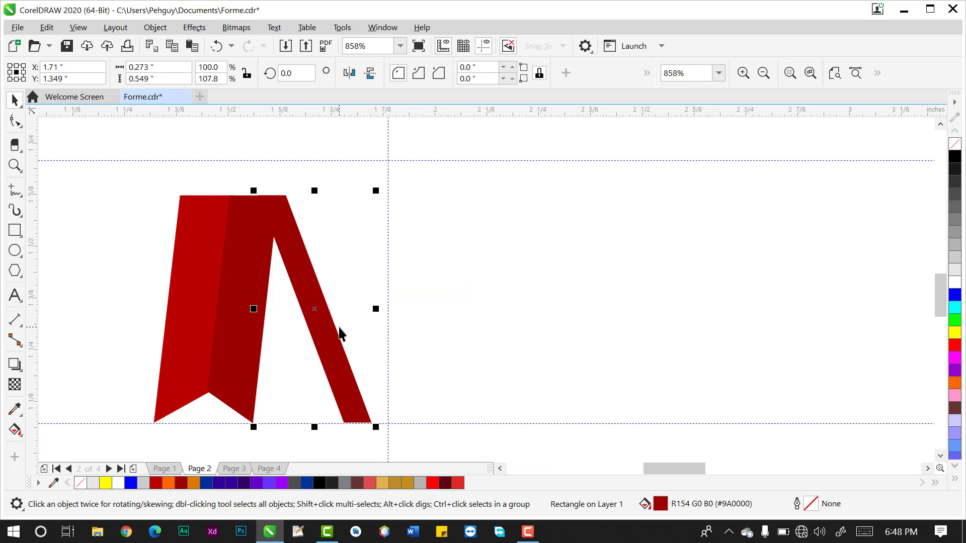
left_click(318, 293)
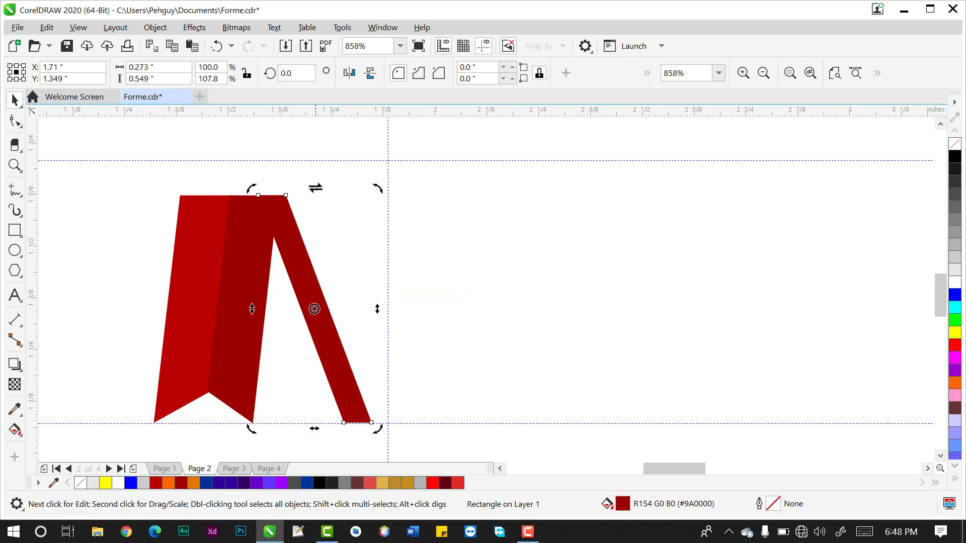
left_click_drag(315, 187, 459, 209)
left_click(416, 215)
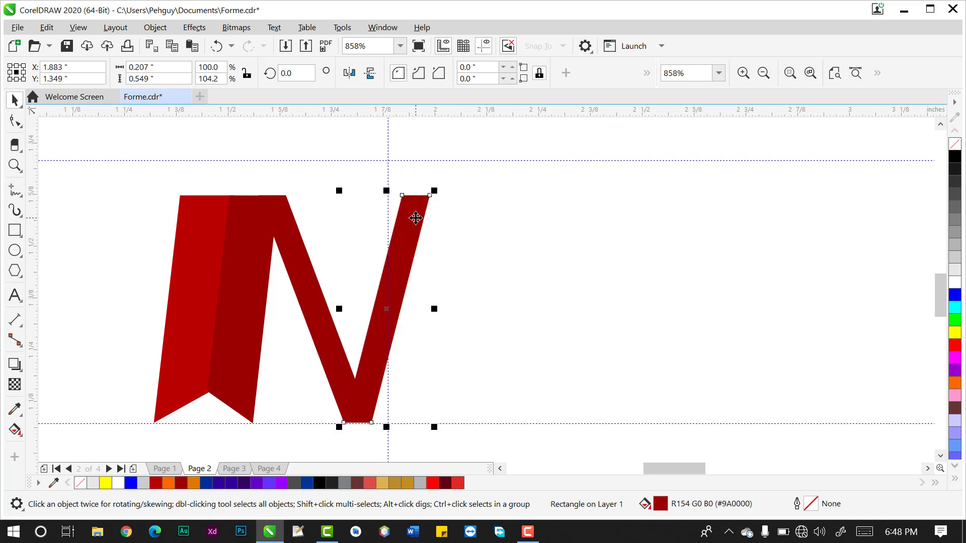
- Stretch the right-leaning band upward to about 0.605 inches tall and fill it with the lighter red (#BA0000)
left_click_drag(388, 192, 390, 166)
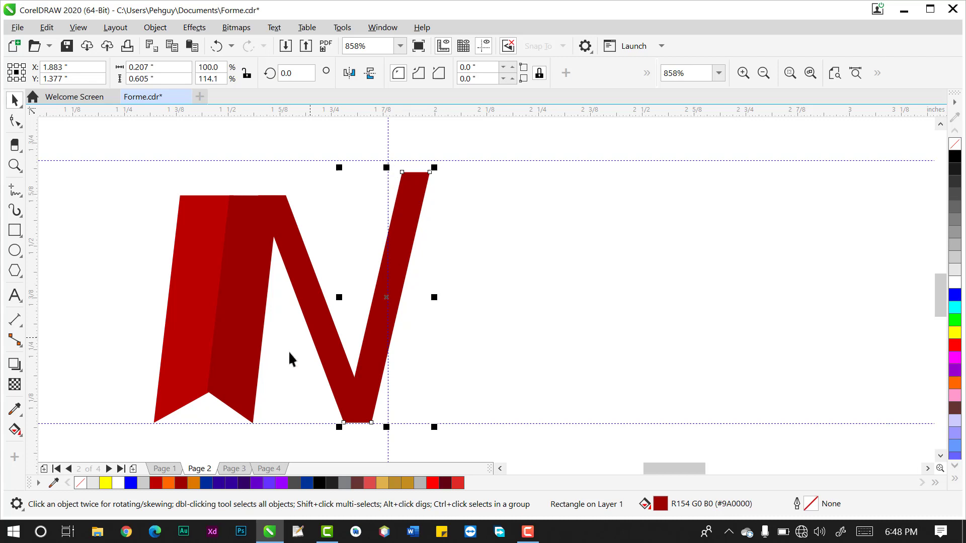
left_click(156, 483)
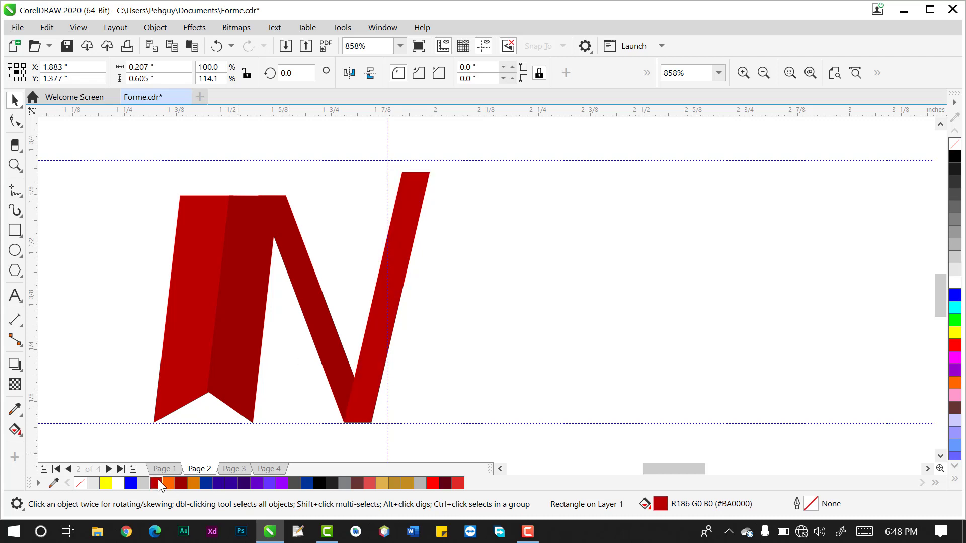
left_click(494, 403)
- Duplicate the lighter red band 0.02 inches to the right and set the copy's fill and outline to dark red (#9A0000)
left_click(370, 363)
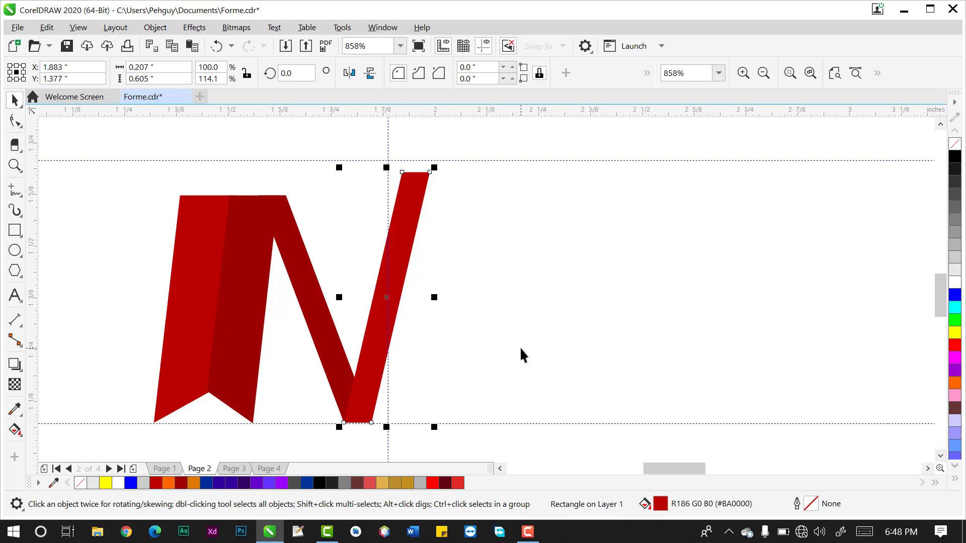
key("Right")
key("Right")
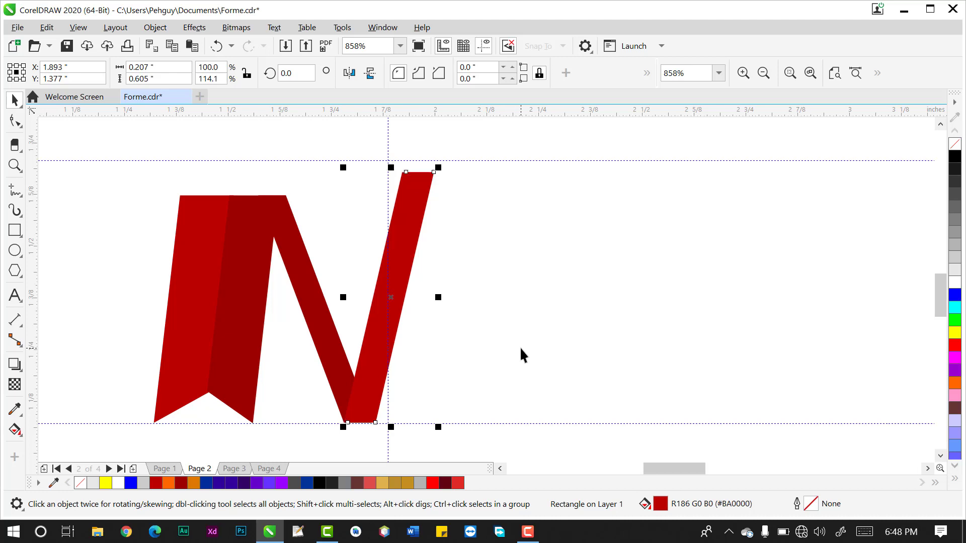
left_click(184, 479)
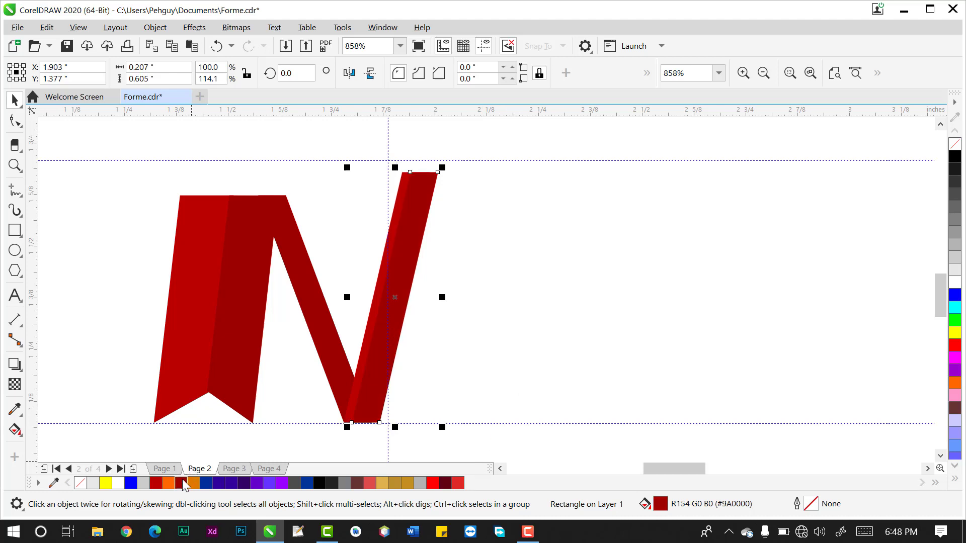
right_click(184, 478)
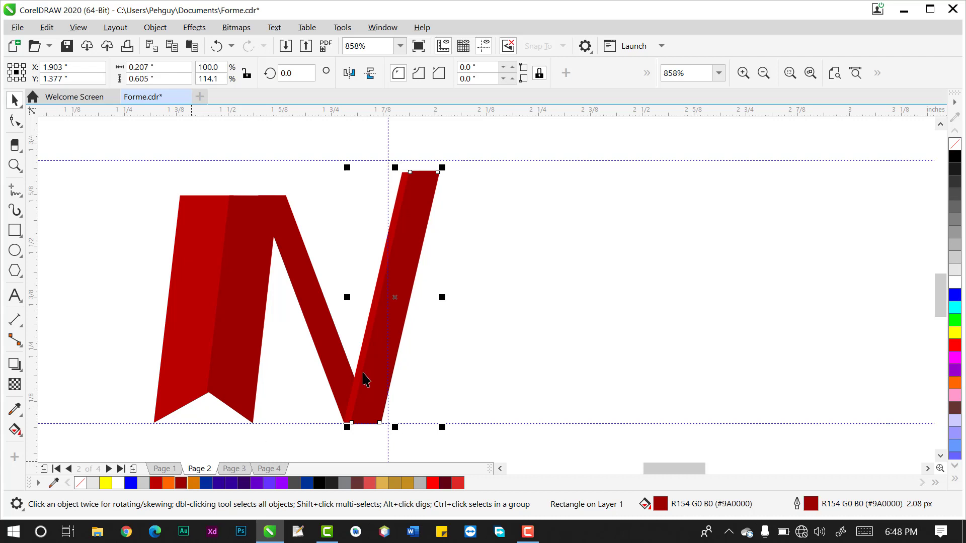
- Nudge the dark red copy another 0.02 inches right to widen the lighter strip beside it
left_click(470, 324)
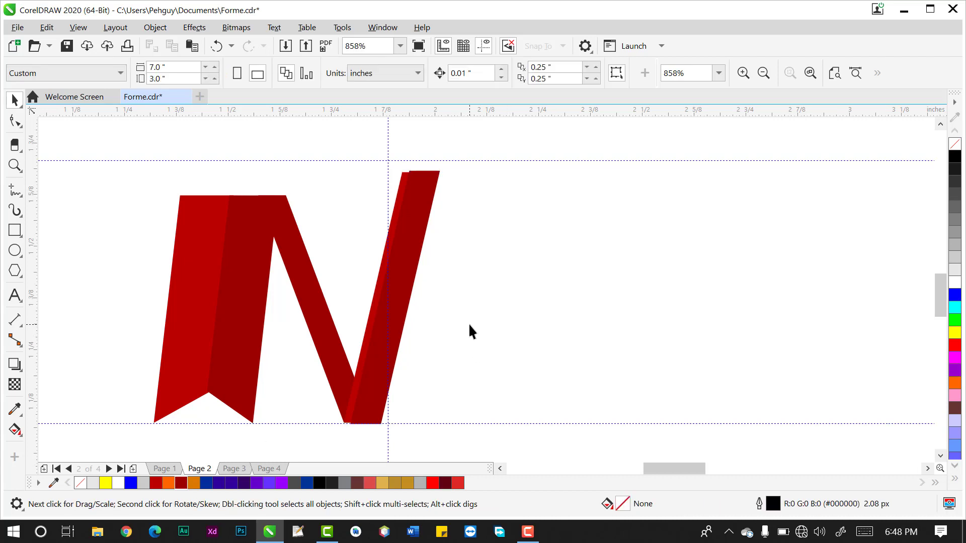
left_click(394, 338)
key("Right")
key("Right")
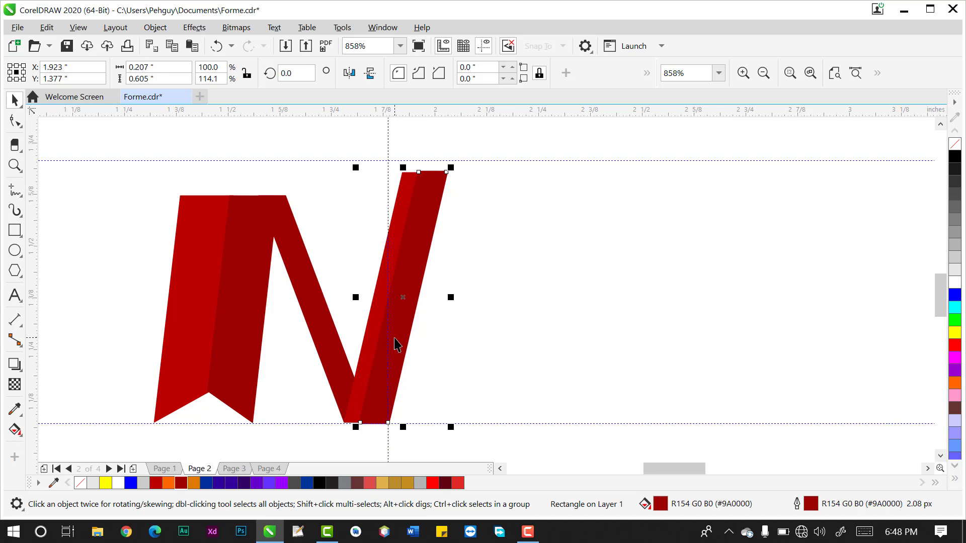
- Convert the dark red strip of the right-leaning band to curves and remove its outline
left_click(481, 341)
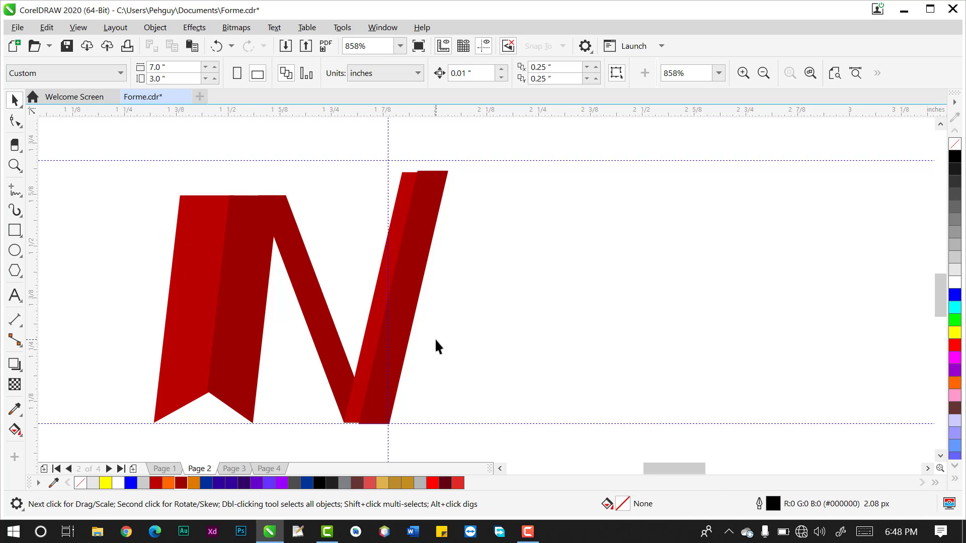
key("z")
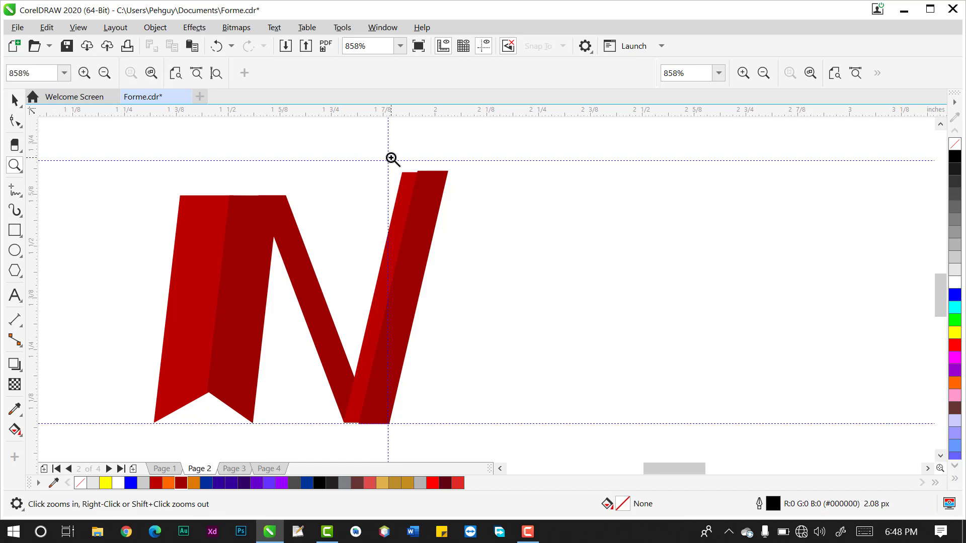
left_click_drag(393, 160, 467, 205)
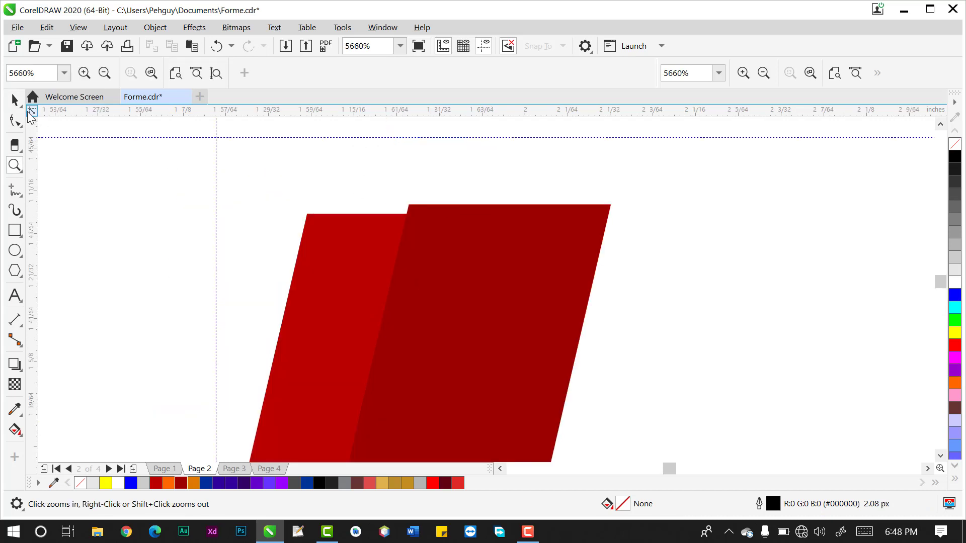
key("space")
left_click(511, 286)
right_click(512, 279)
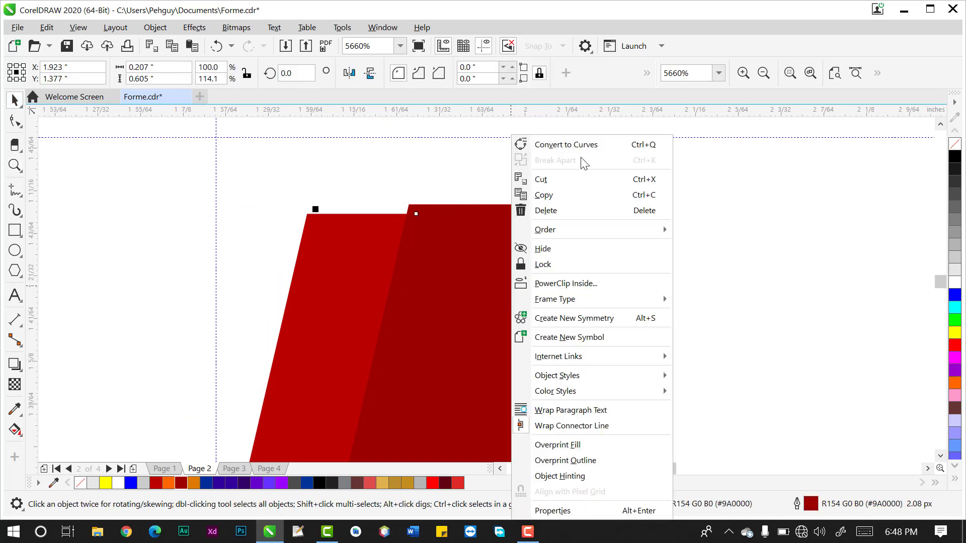
key("Escape")
key("ctrl+q")
key("F10")
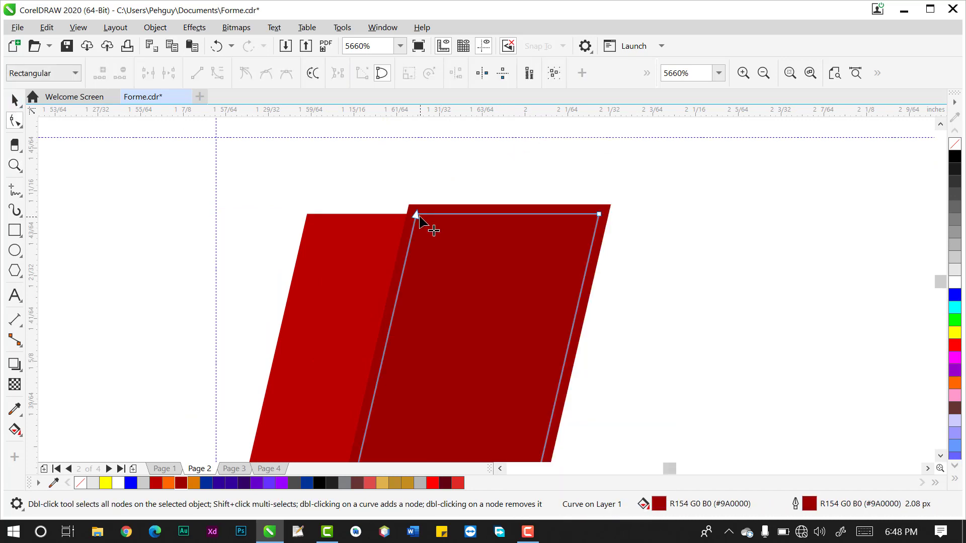
key("space")
right_click(81, 483)
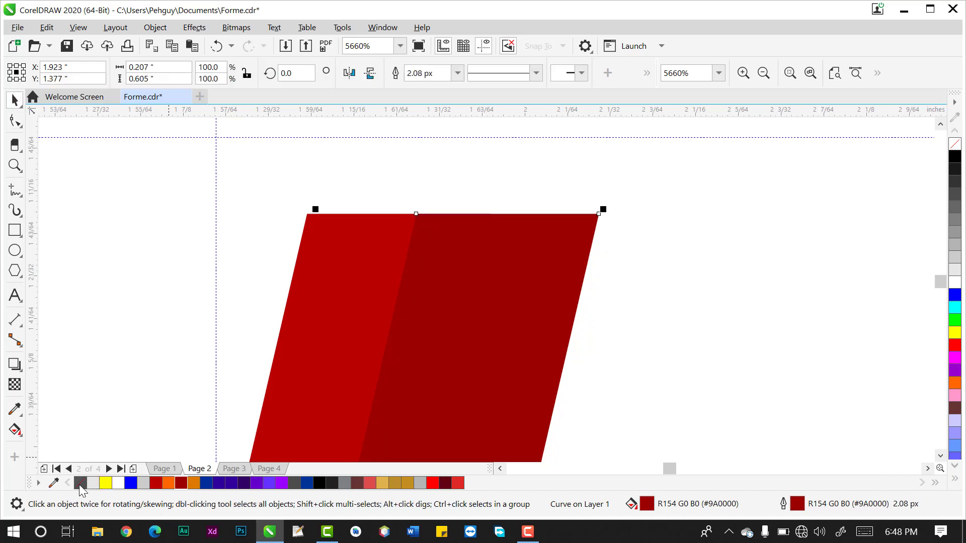
left_click(675, 324)
- Narrow the dark strip's upper end by adding a node midway along its top edge and deleting the top-right corner node
left_click(551, 300)
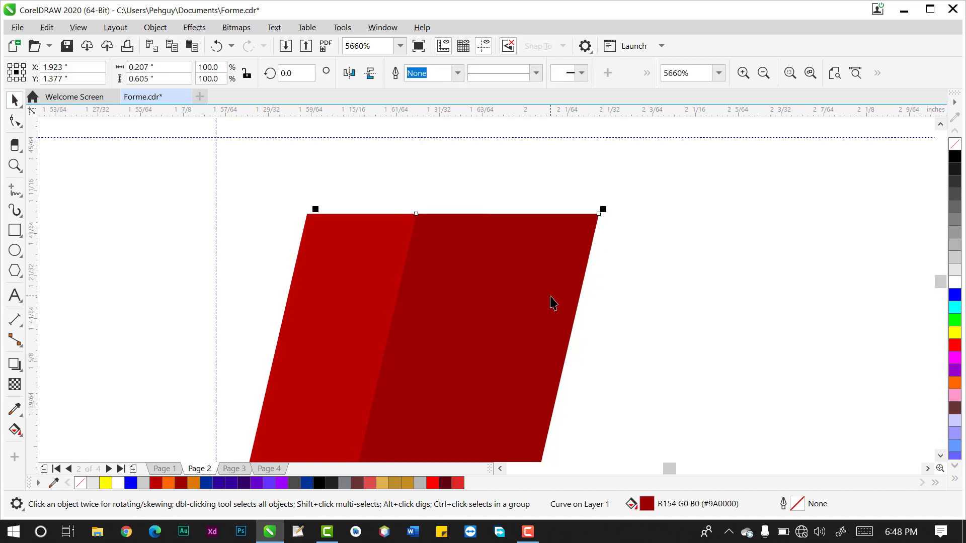
key("space")
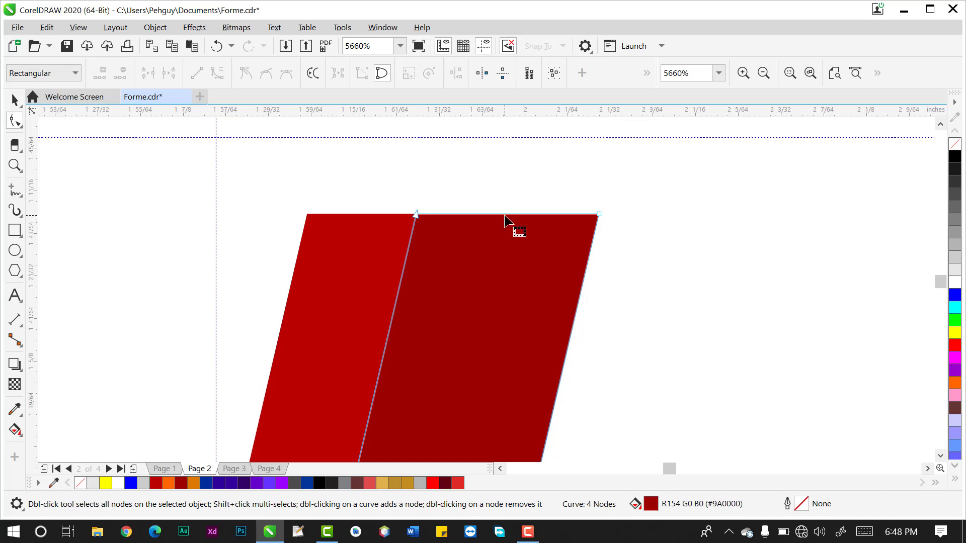
double_click(505, 217)
double_click(598, 214)
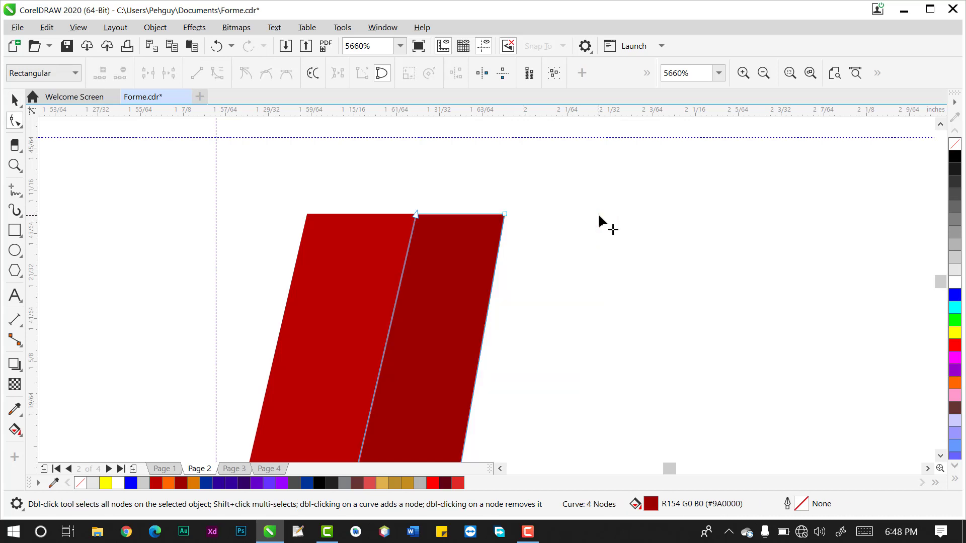
key("z")
right_click(553, 432)
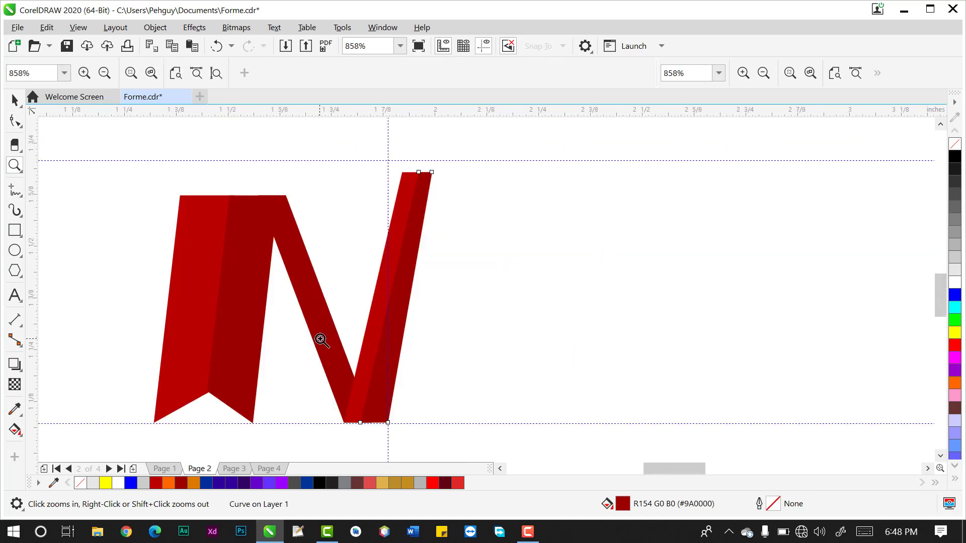
- Narrow the dark strip's foot by adding a node along its bottom edge and deleting the bottom-right corner node
left_click_drag(325, 338, 456, 441)
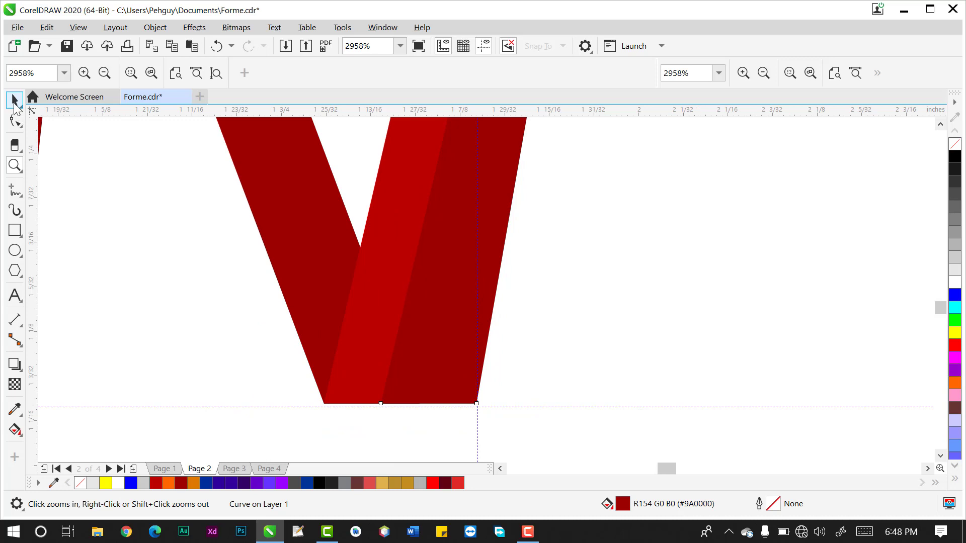
left_click(14, 100)
left_click(416, 270)
key("F10")
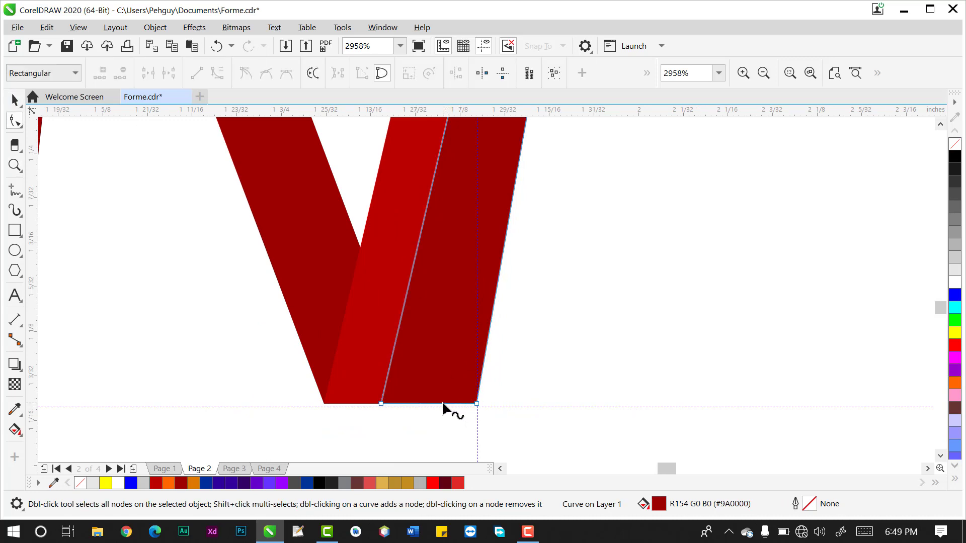
double_click(442, 403)
double_click(476, 403)
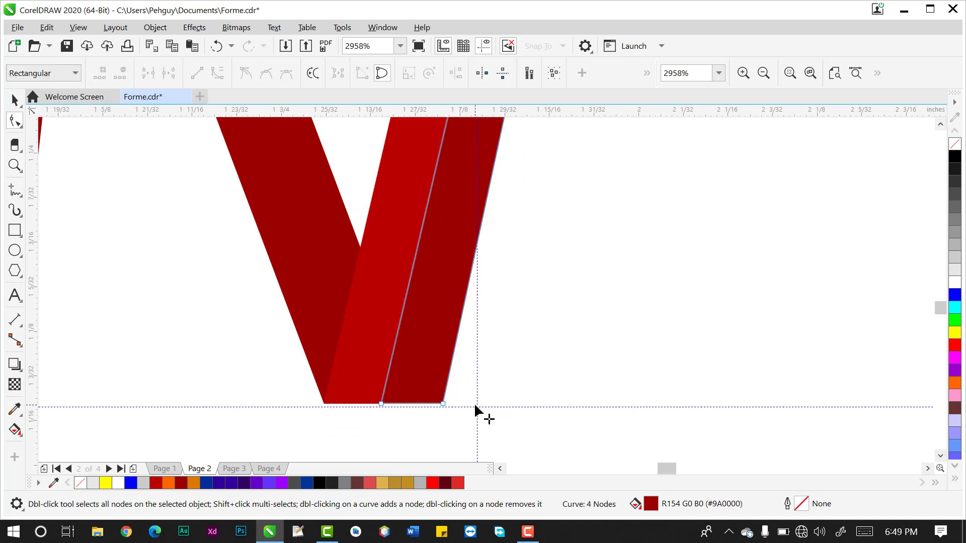
key("z")
right_click(440, 304)
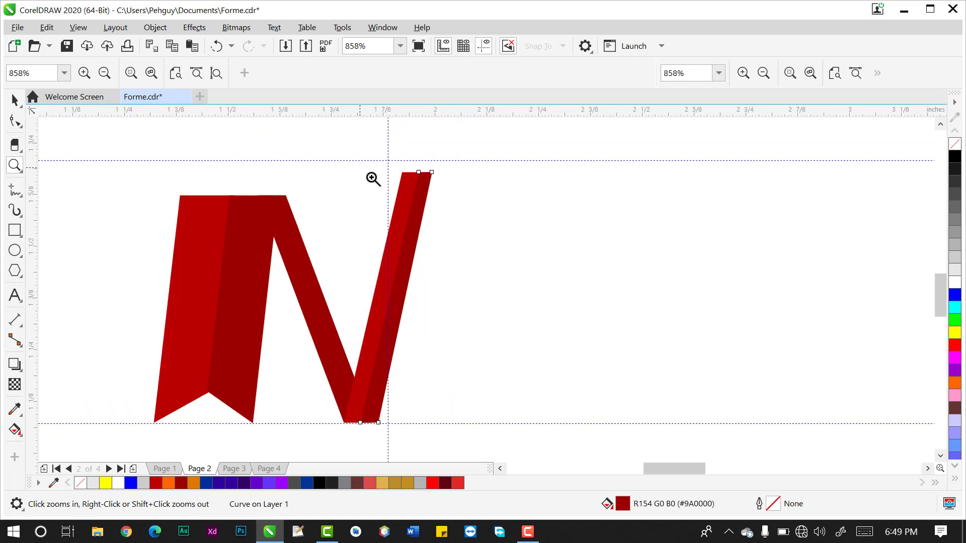
- Skew the narrowed dark strip slightly right to about 0.185 inches wide and nudge it 0.02 inches left
left_click(14, 99)
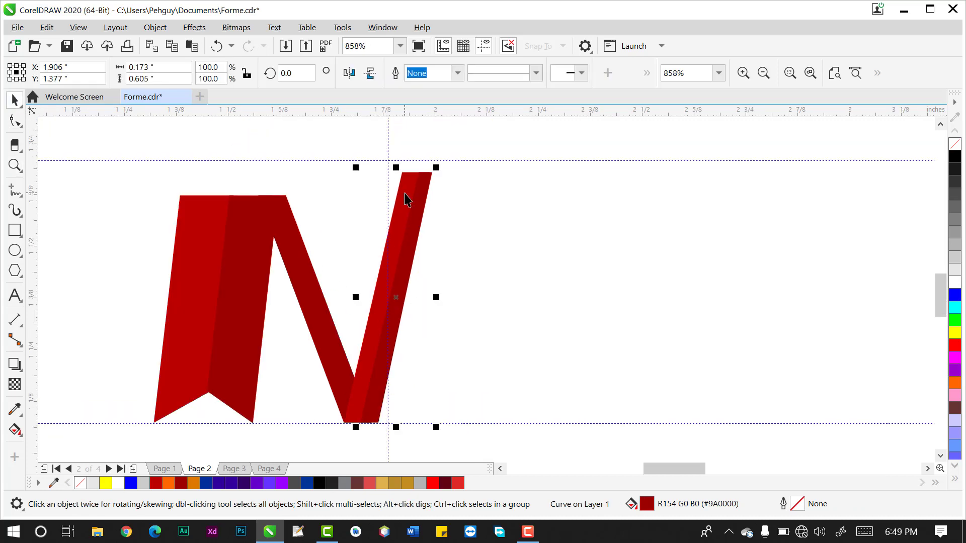
left_click(419, 215)
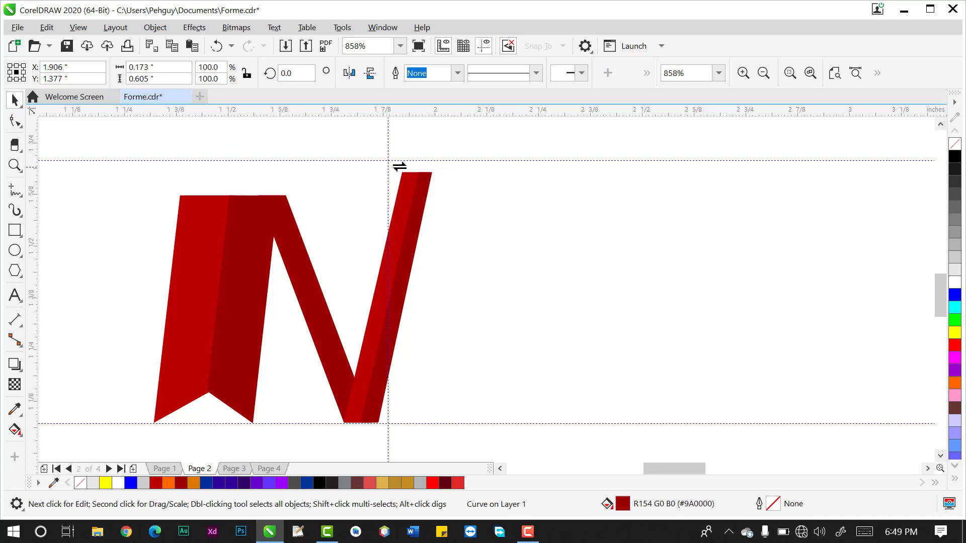
left_click_drag(398, 167, 403, 166)
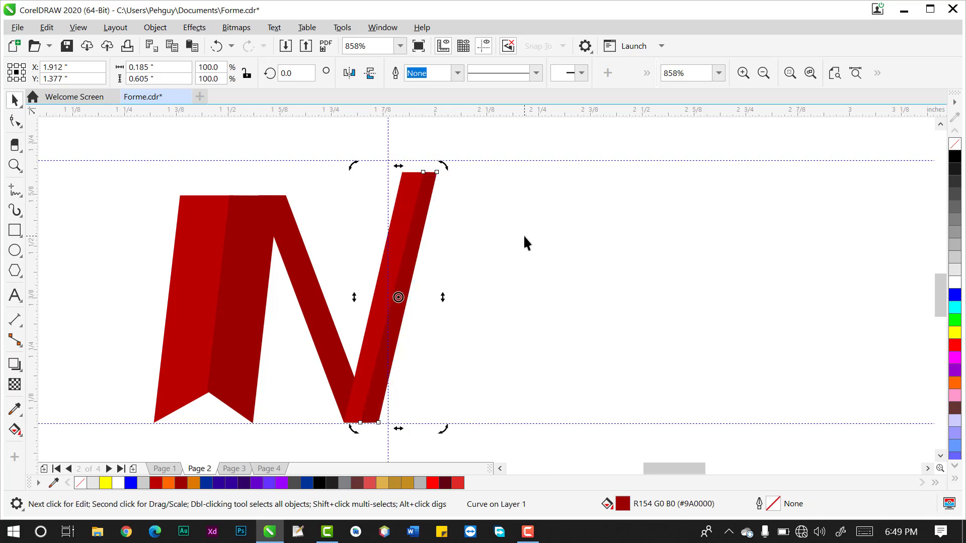
key("Left")
key("Left")
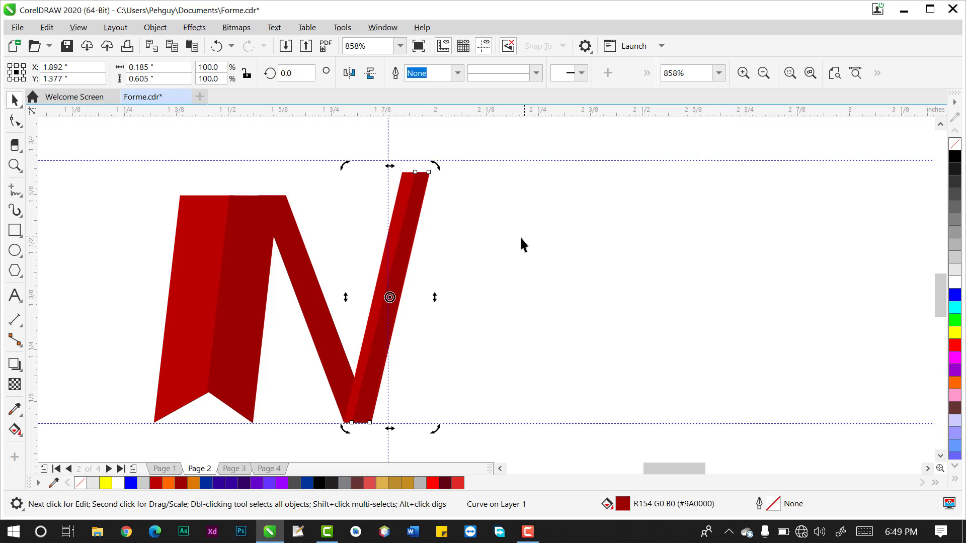
left_click(521, 236)
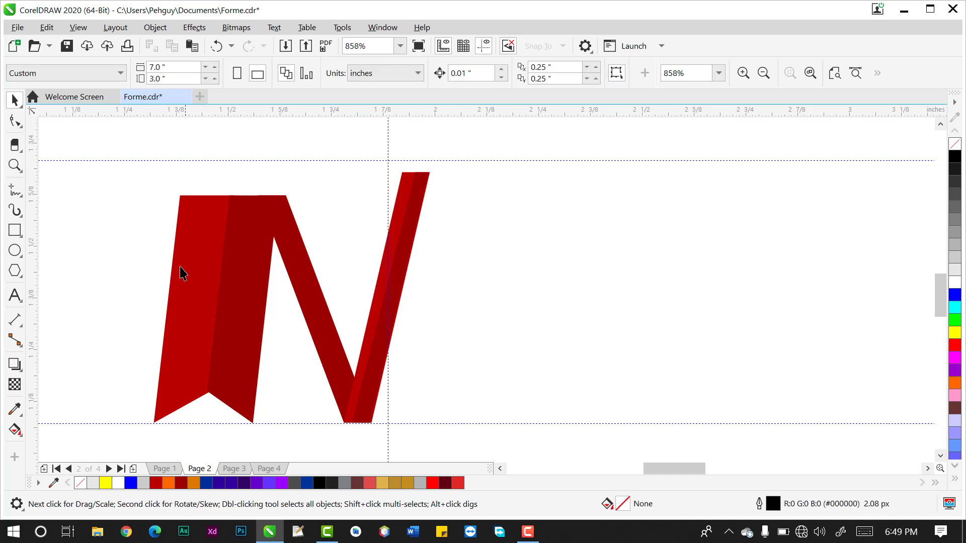
- Skew the left-leaning middle band so its foot shifts right, making it about 0.307 inches wide
left_click(15, 230)
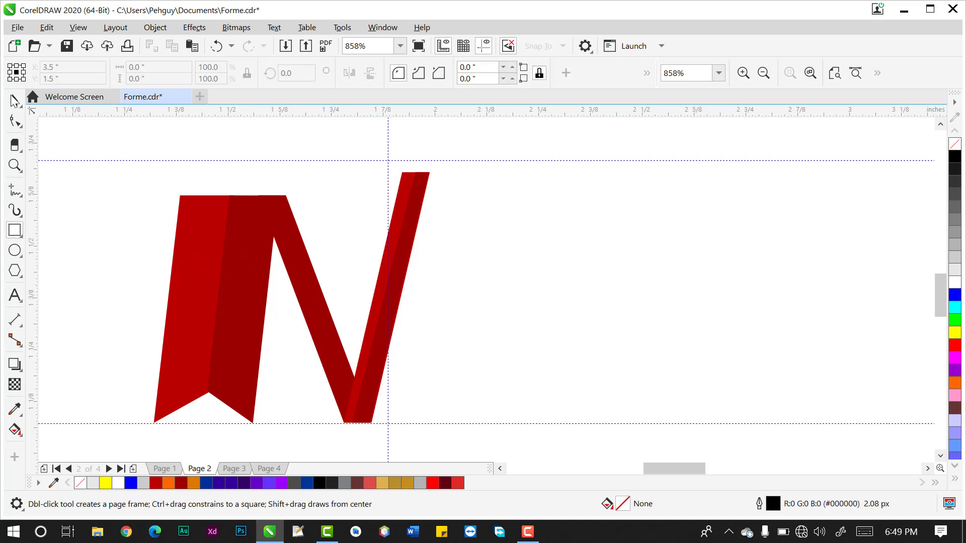
left_click(15, 100)
left_click(309, 276)
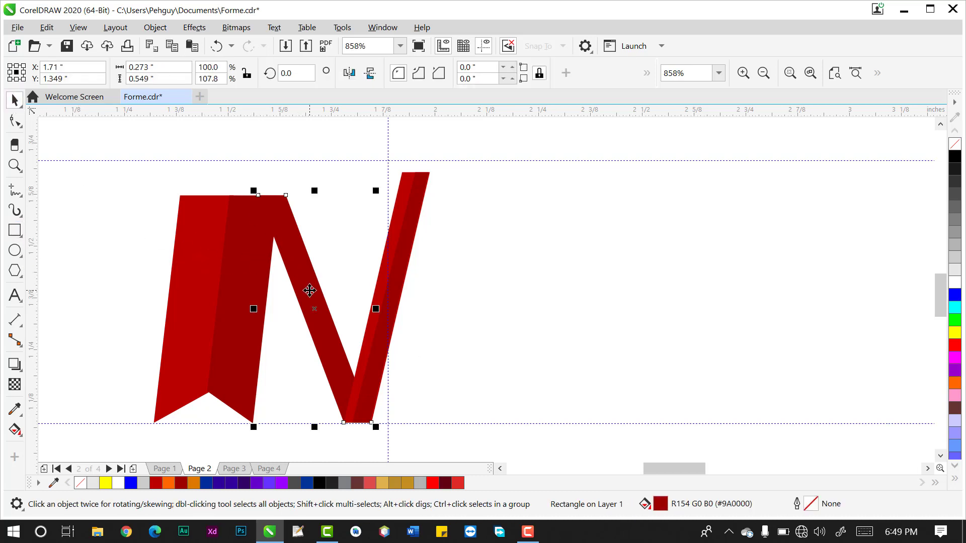
left_click(309, 291)
left_click_drag(316, 429, 326, 429)
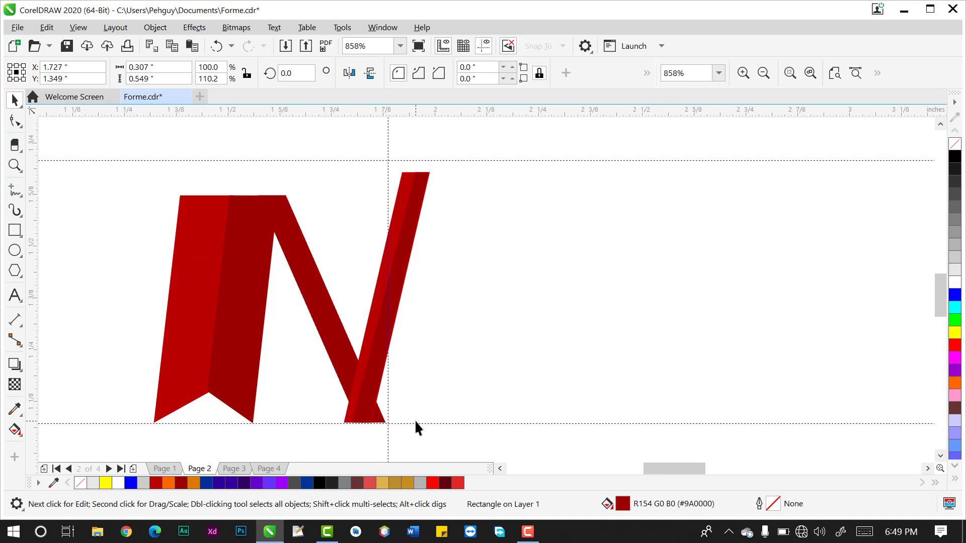
left_click(416, 425)
left_click_drag(484, 385, 483, 390)
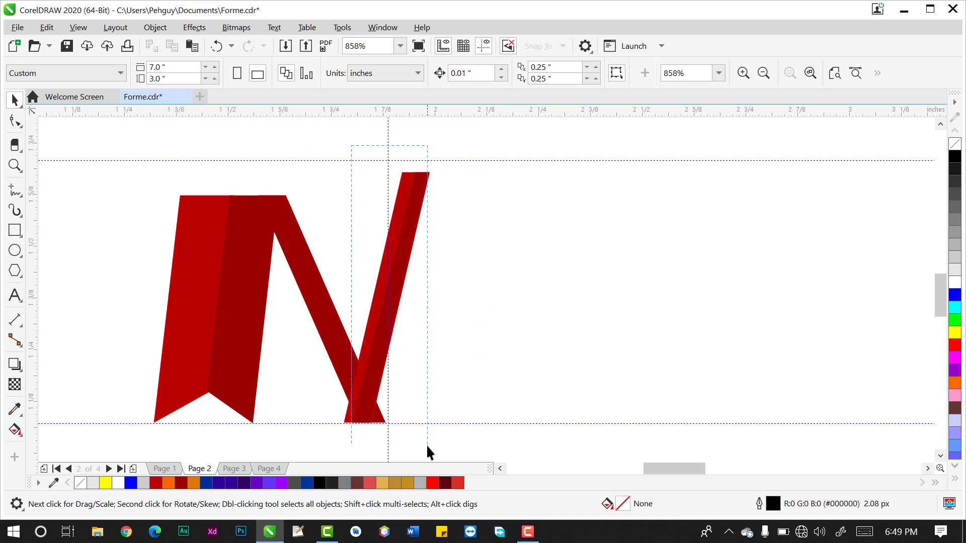
scroll(428, 442, "down", 2)
left_click_drag(438, 386, 439, 388)
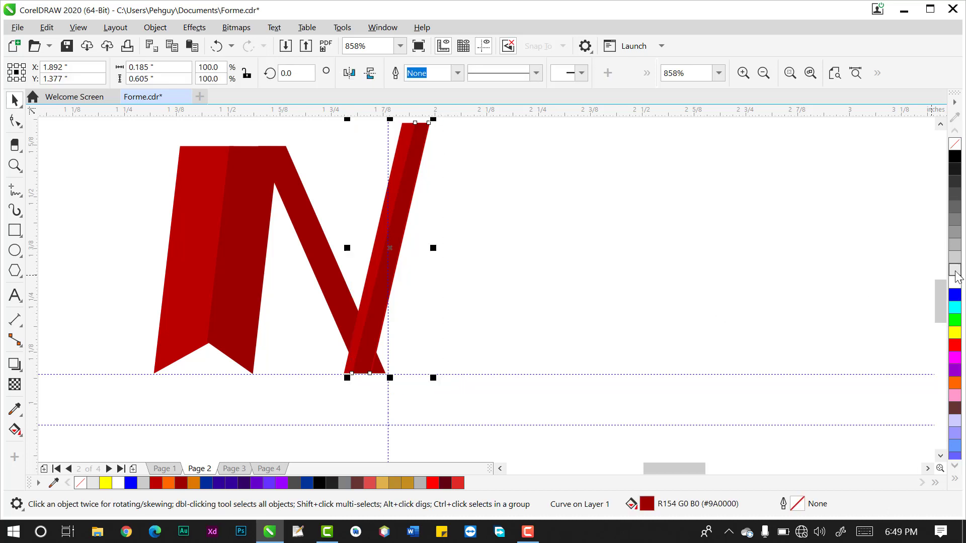
scroll(942, 292, "up", 3)
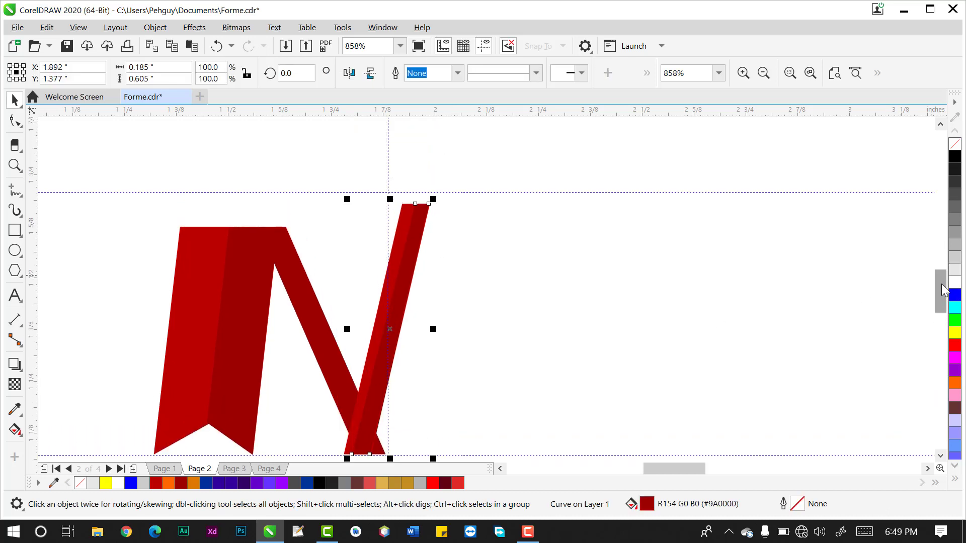
left_click(753, 336)
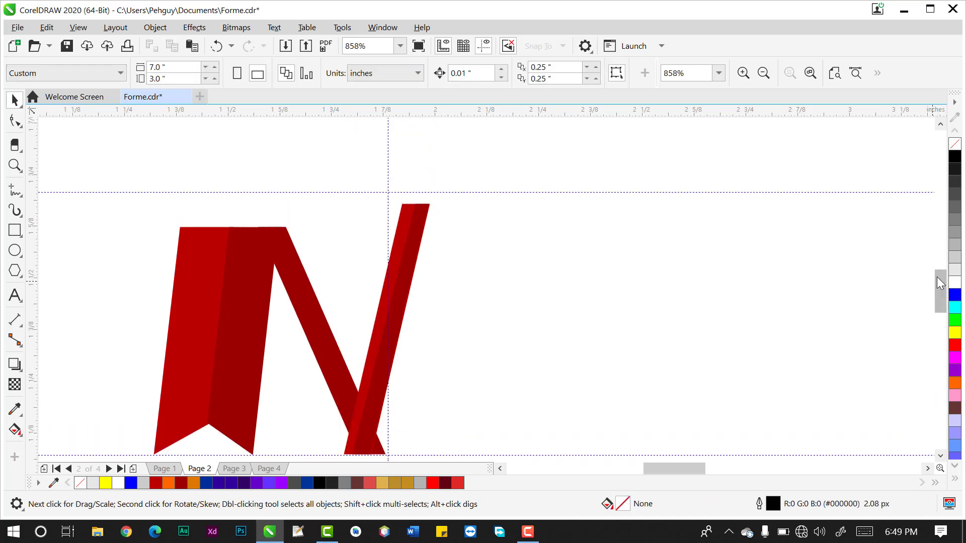
- Select both strips of the right-leaning band with Freehand Pick and move them 0.04 inches right onto the middle band's foot
left_click_drag(937, 278, 937, 286)
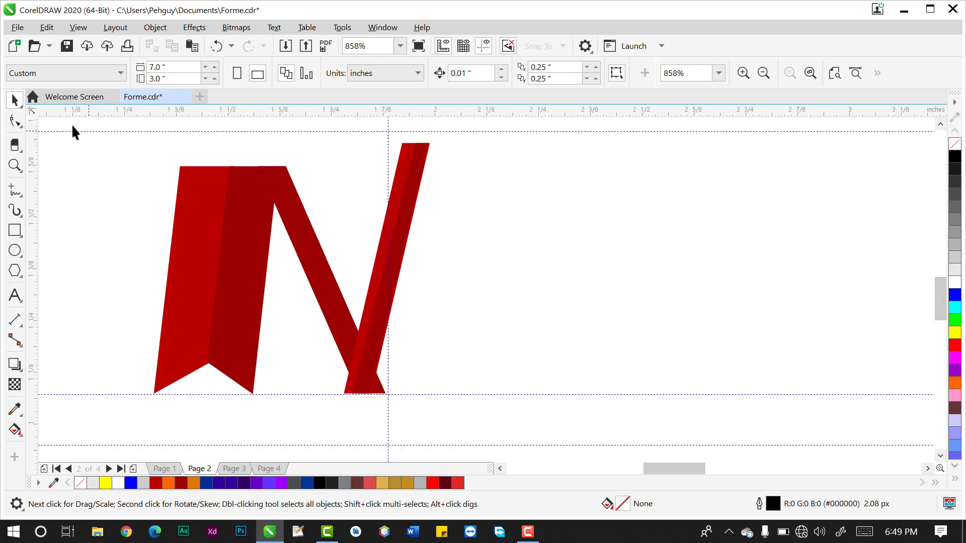
left_click(22, 108)
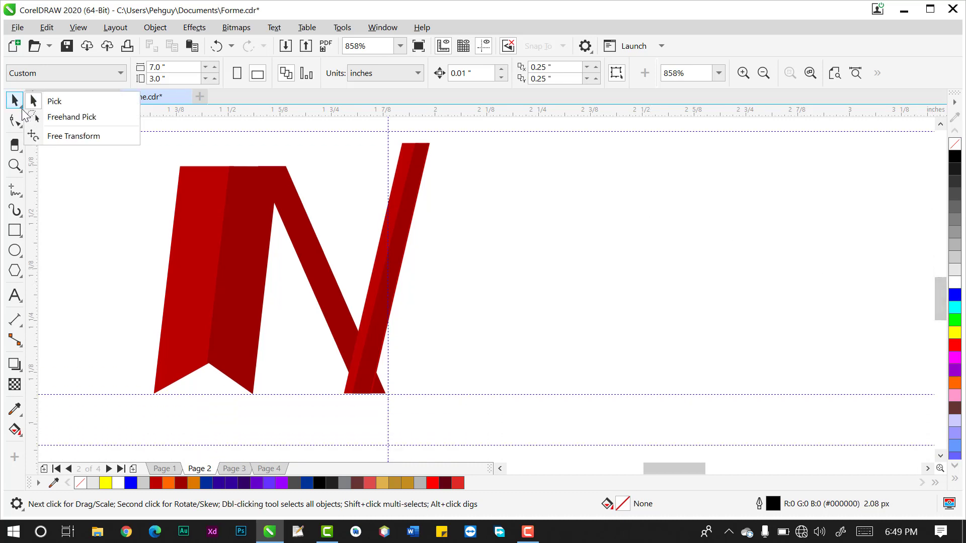
left_click(61, 120)
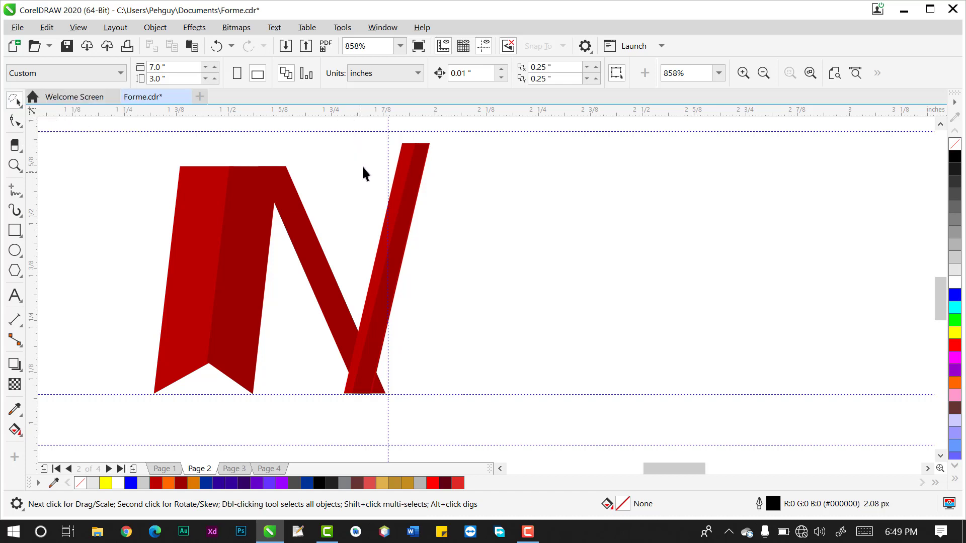
mouse_move(360, 172)
left_mouse_down()
mouse_move(407, 134)
mouse_move(437, 135)
left_mouse_up()
mouse_move(424, 264)
left_mouse_down()
mouse_move(387, 388)
mouse_move(353, 412)
mouse_move(333, 403)
left_mouse_up()
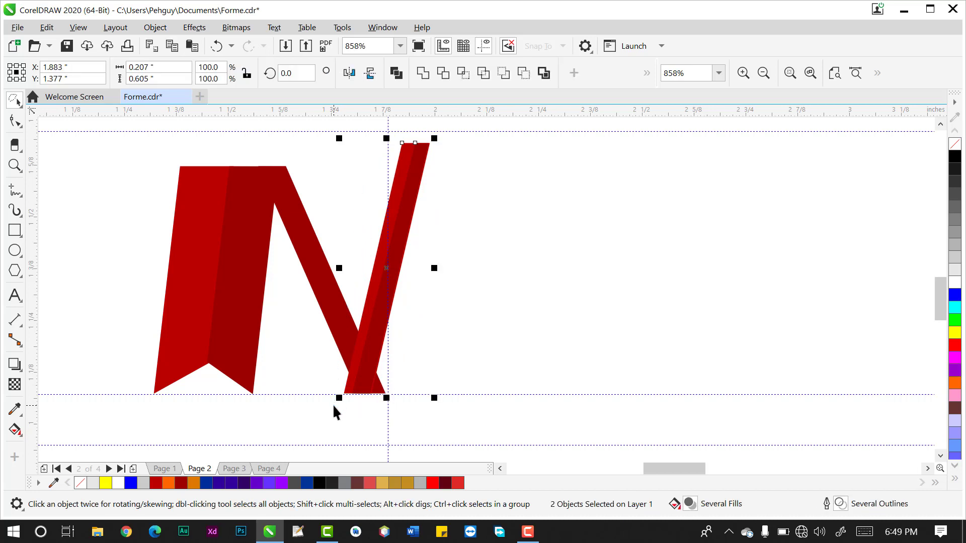
left_click(18, 103)
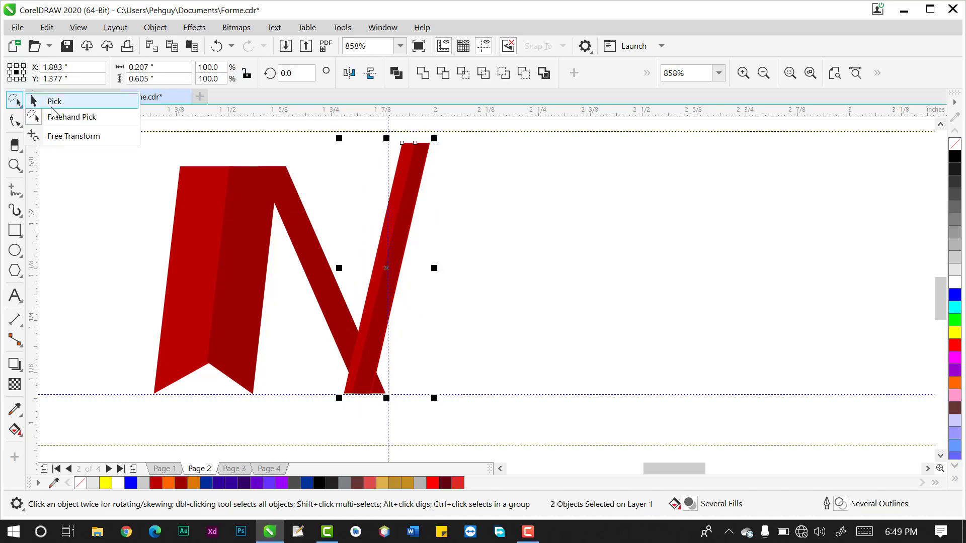
left_click(44, 99)
key("Right")
key("Right")
key("Right")
key("Right")
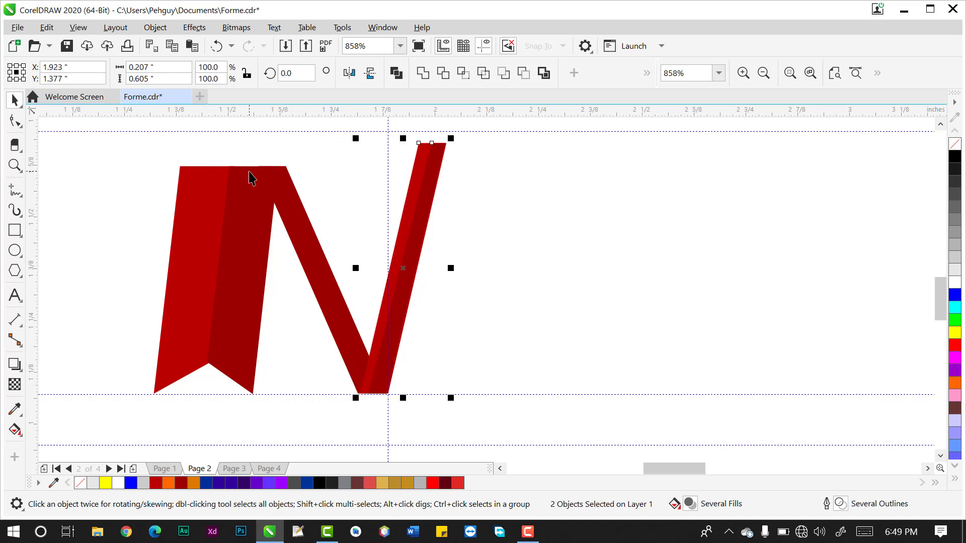
left_click(519, 284)
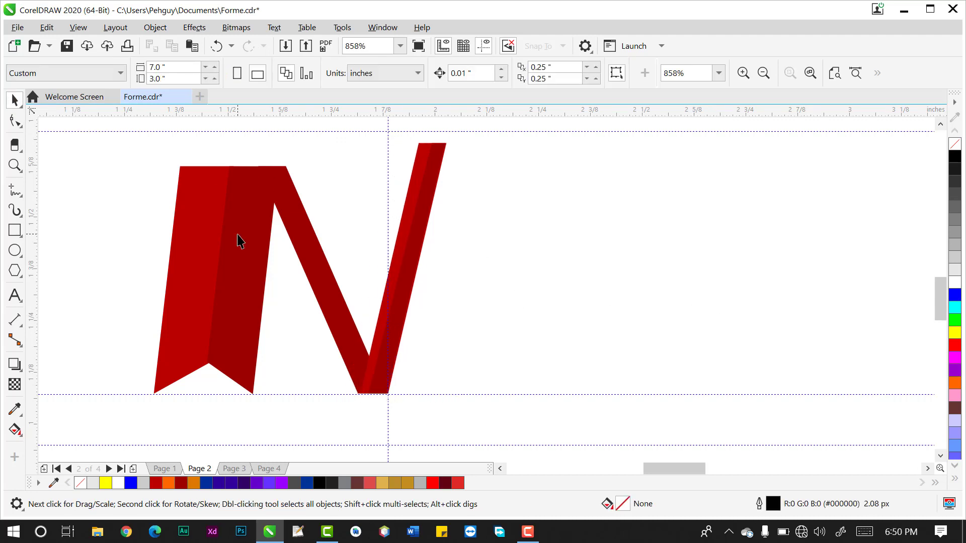
- Draw a rectangle about 0.471 by 0.419 inches over the middle of the folded bands and fill it white
left_click(15, 229)
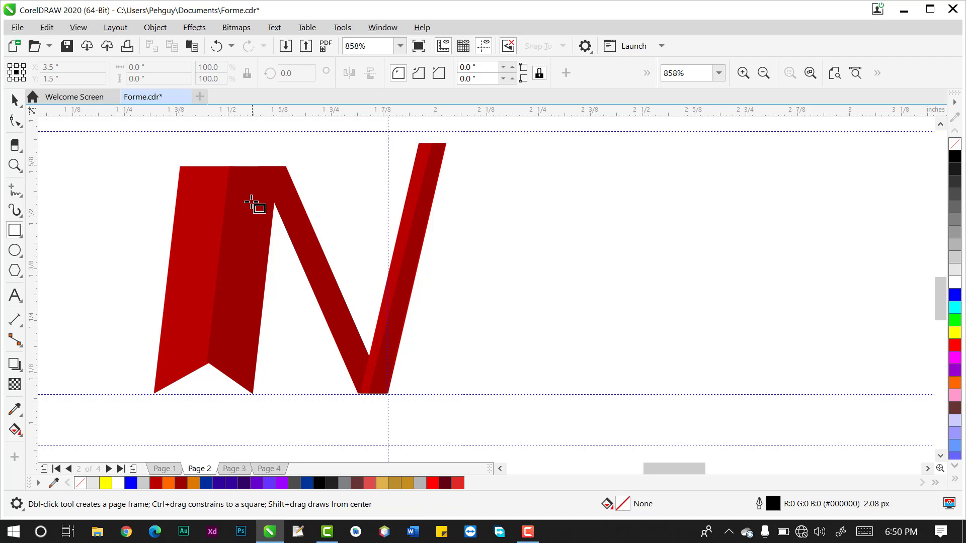
left_click_drag(249, 200, 443, 374)
left_click(954, 282)
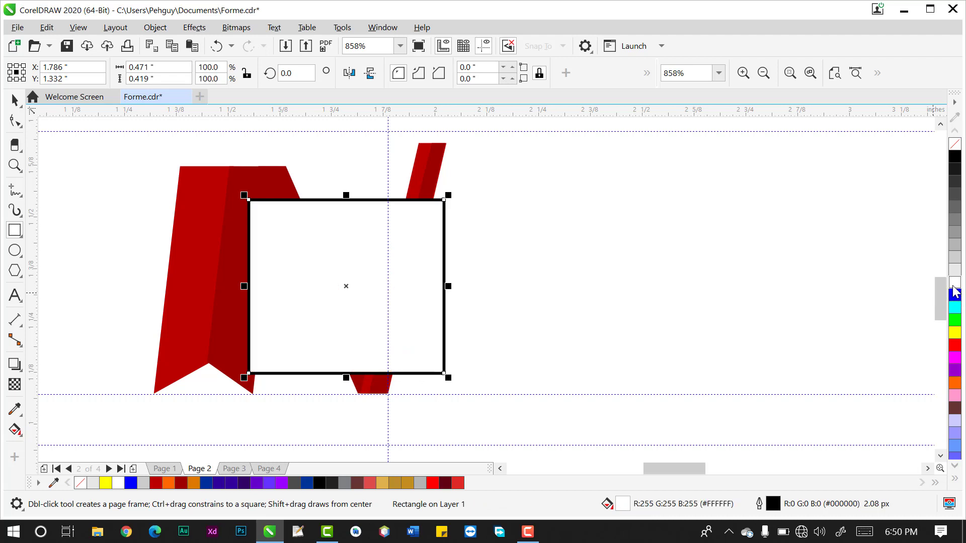
- Send the white rectangle to the back, behind all the red ribbon bands
left_click(15, 99)
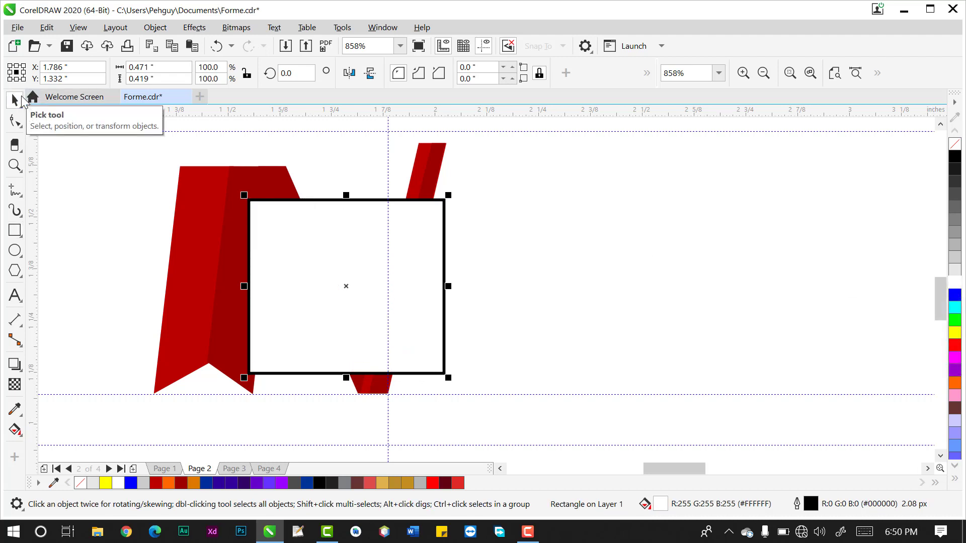
key("shift+Page_Down")
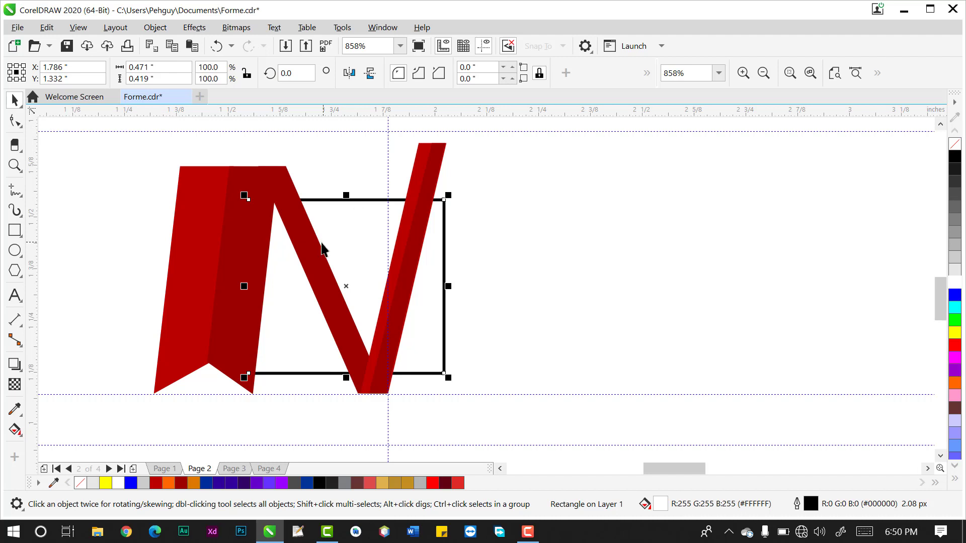
left_click(311, 254)
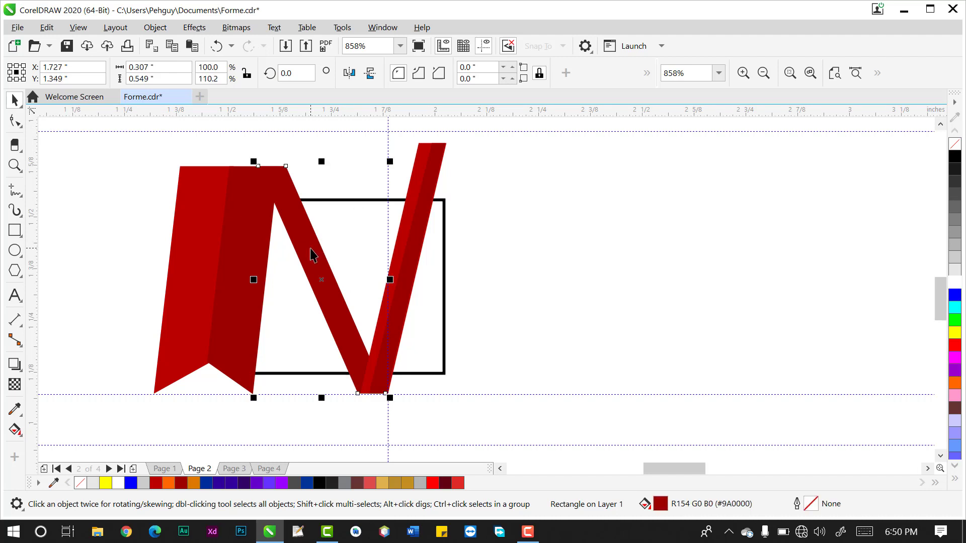
- Convert the white rectangle to curves and move its right corner nodes inward to follow the right-leaning band, making it about 0.414 inches wide
left_click(440, 275)
right_click(439, 275)
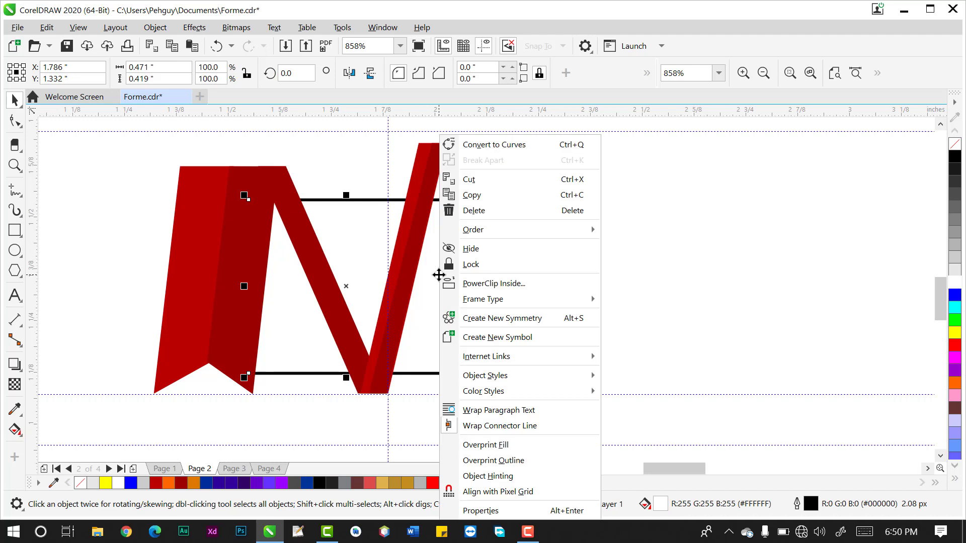
left_click(504, 146)
left_click(433, 266)
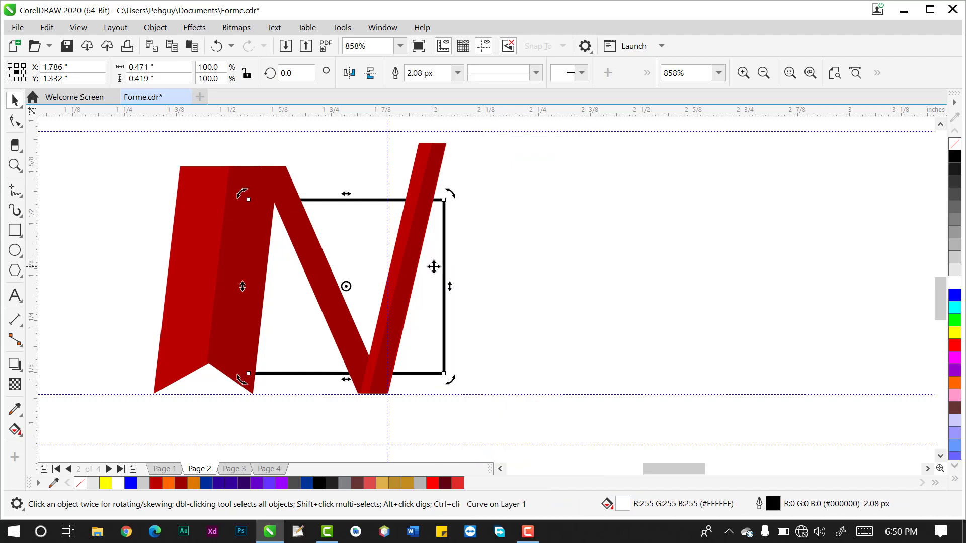
key("F10")
left_click_drag(443, 200, 421, 202)
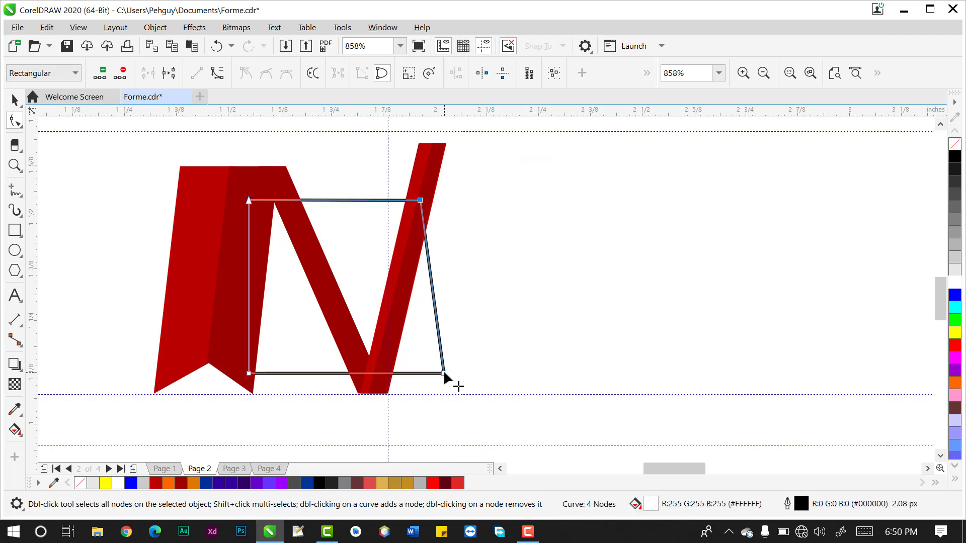
left_click_drag(443, 373, 382, 372)
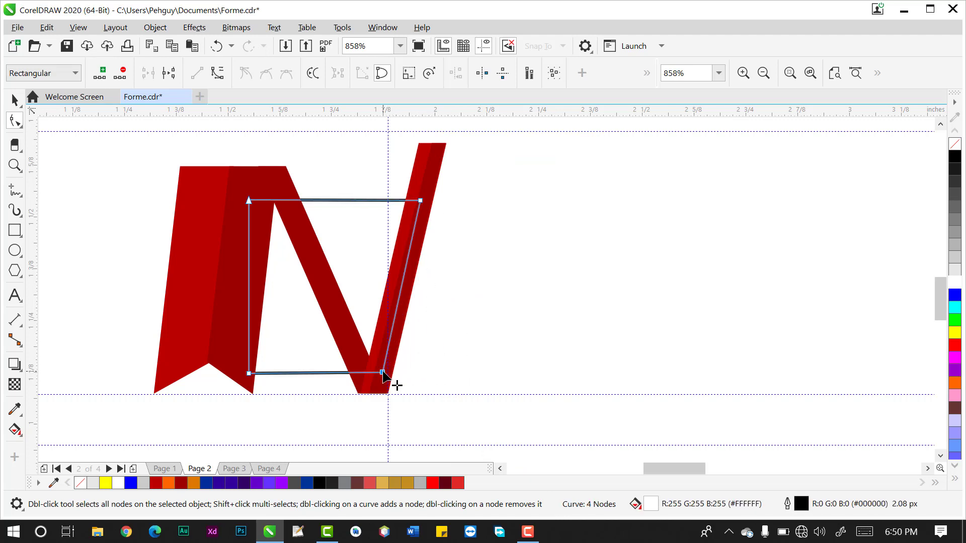
left_click(14, 100)
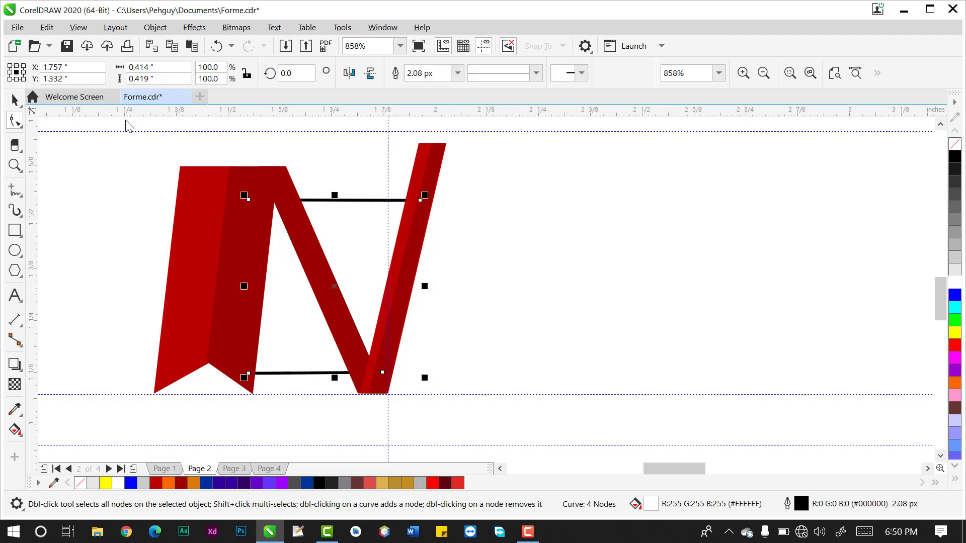
left_click(410, 241)
left_click(462, 285)
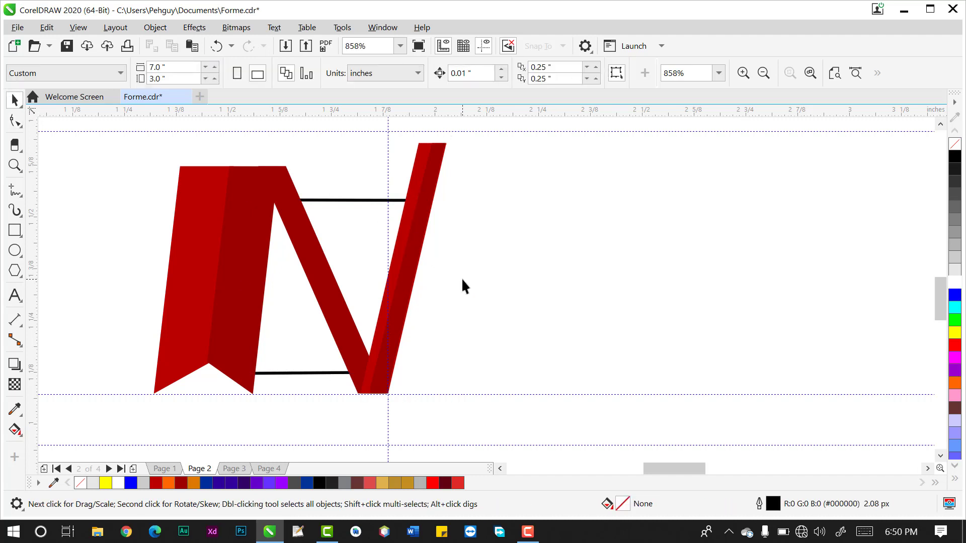
- Move the left-leaning middle band back one level, behind the white panel
left_click(260, 267)
left_click(352, 226)
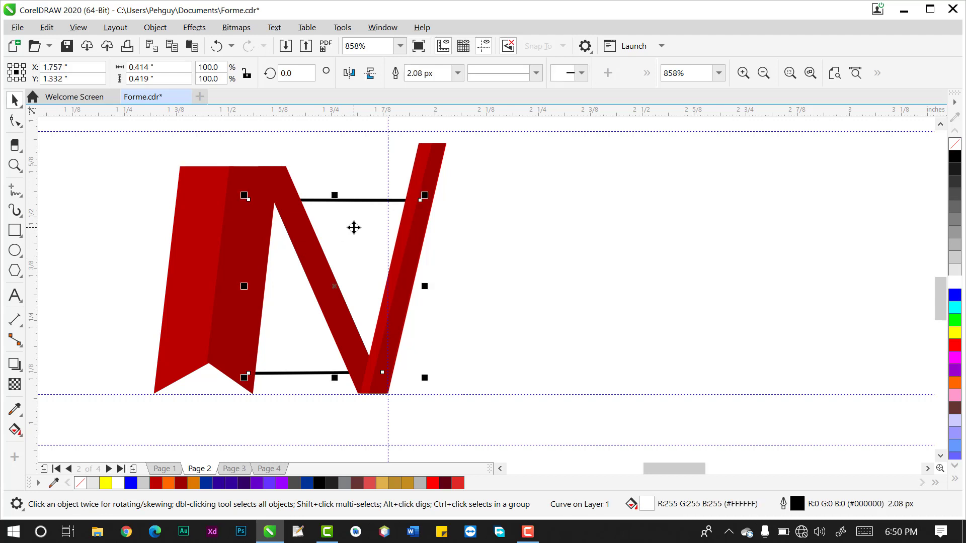
left_click(315, 249)
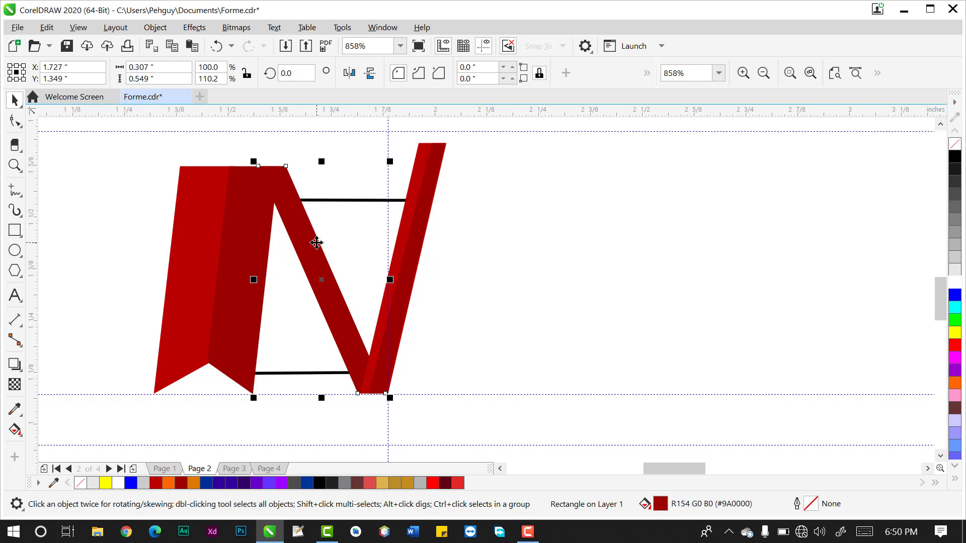
key("ctrl+Page_Down")
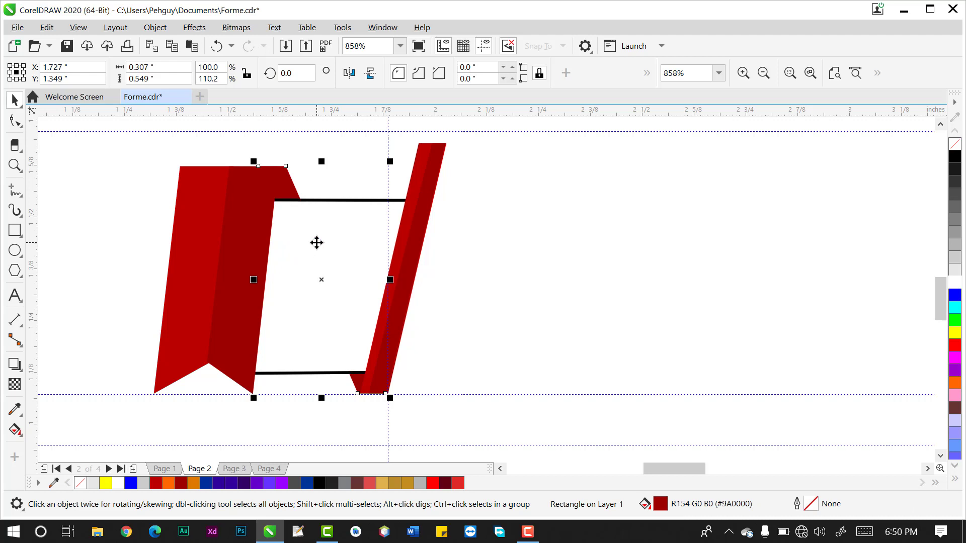
left_click(475, 297)
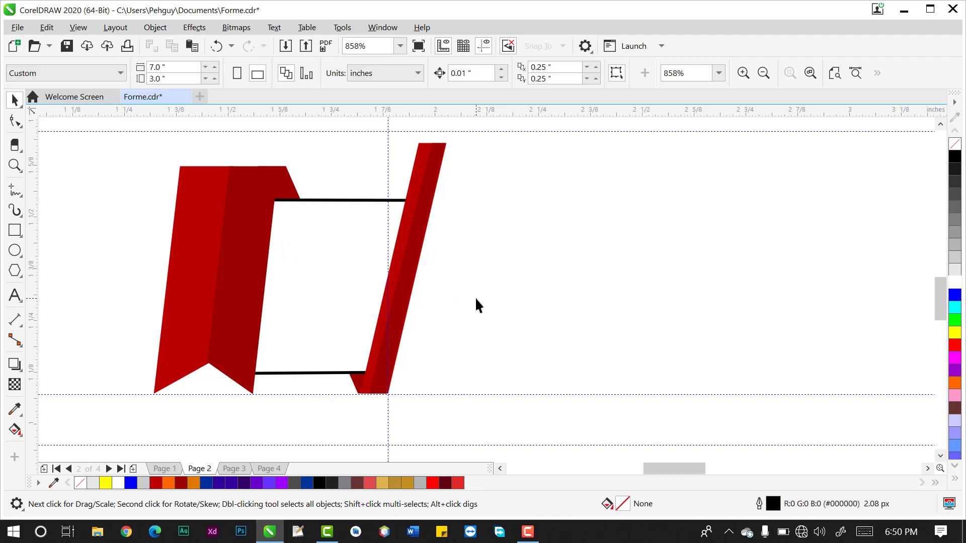
left_click(345, 270)
left_click(514, 308)
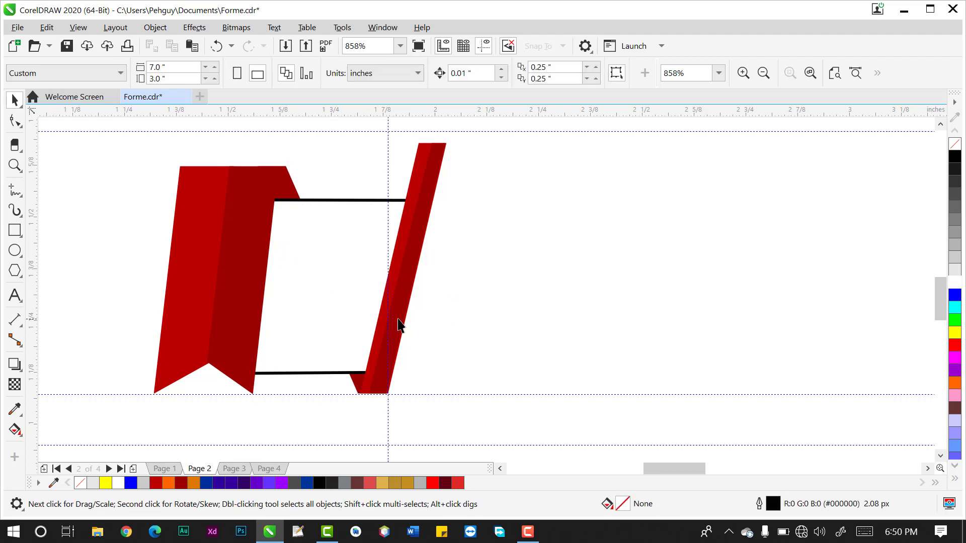
- Narrow the notched tail group to about 0.275 inches wide and nudge it 0.02 inches right against the fold
left_click(257, 251)
left_click(254, 268)
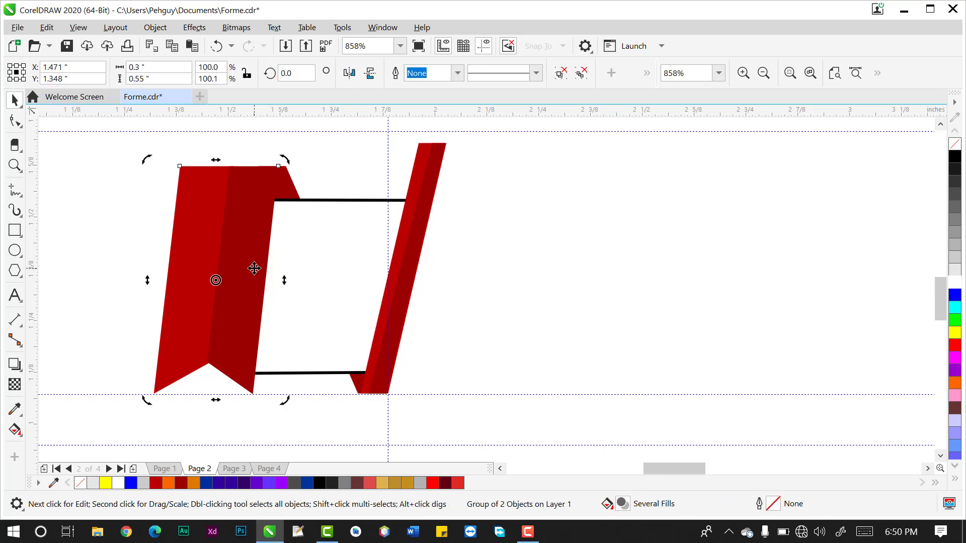
left_click(274, 276)
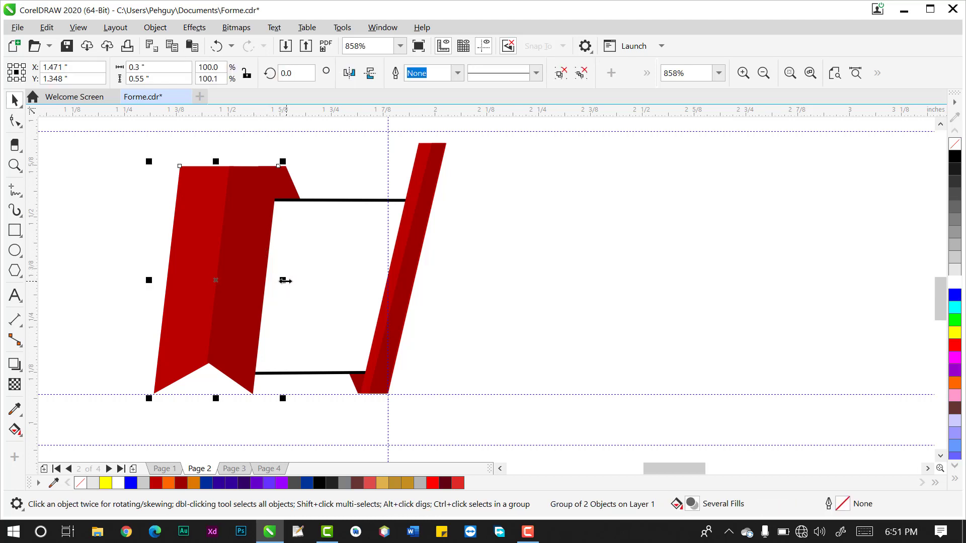
left_click_drag(285, 280, 275, 280)
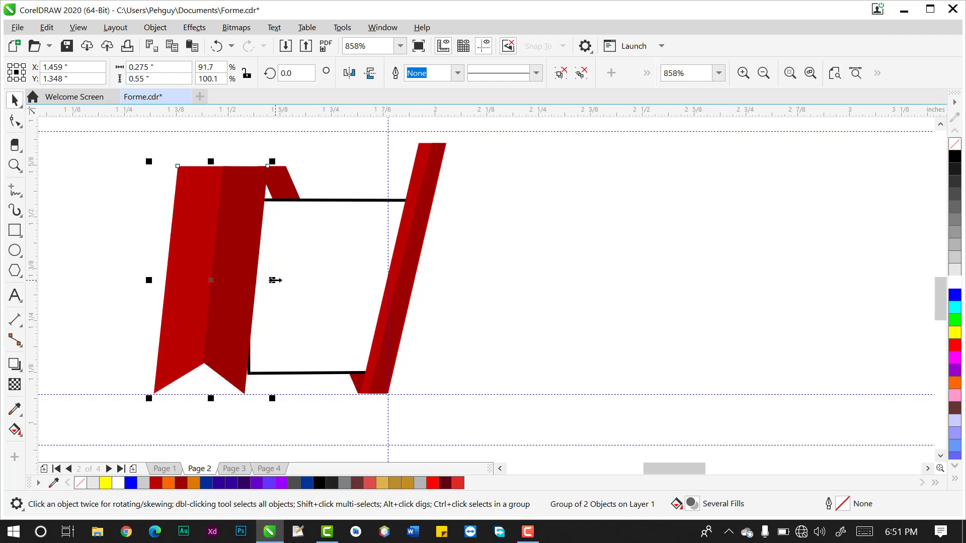
key("Right")
key("Right")
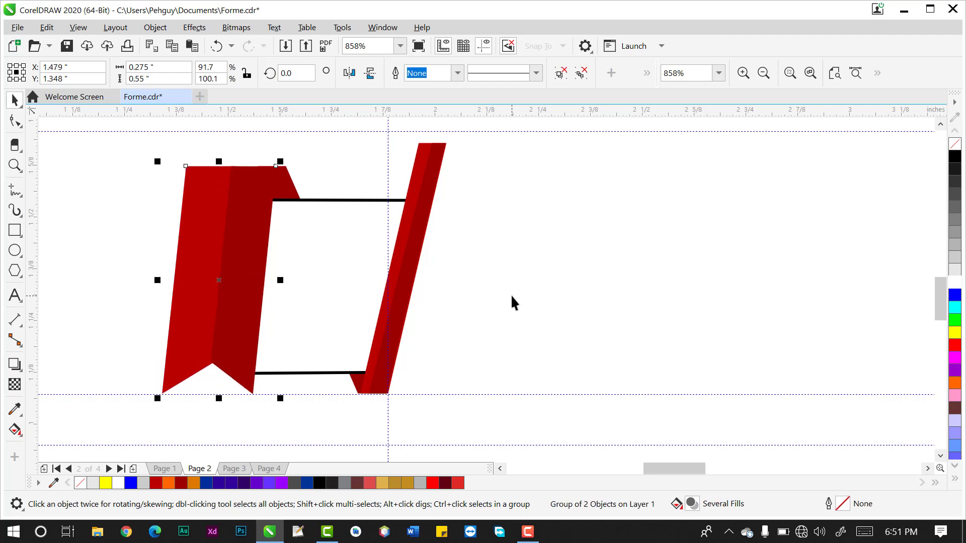
left_click(511, 302)
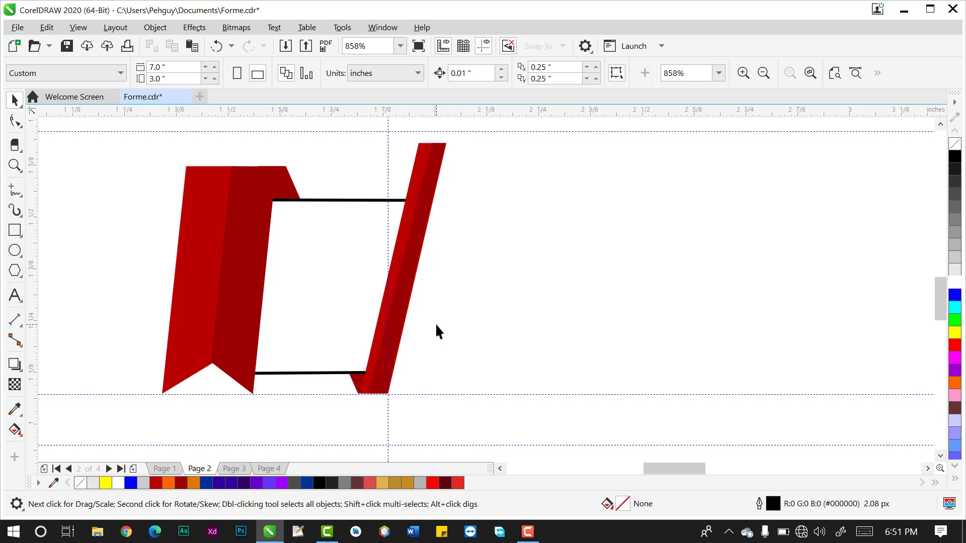
left_click(322, 303)
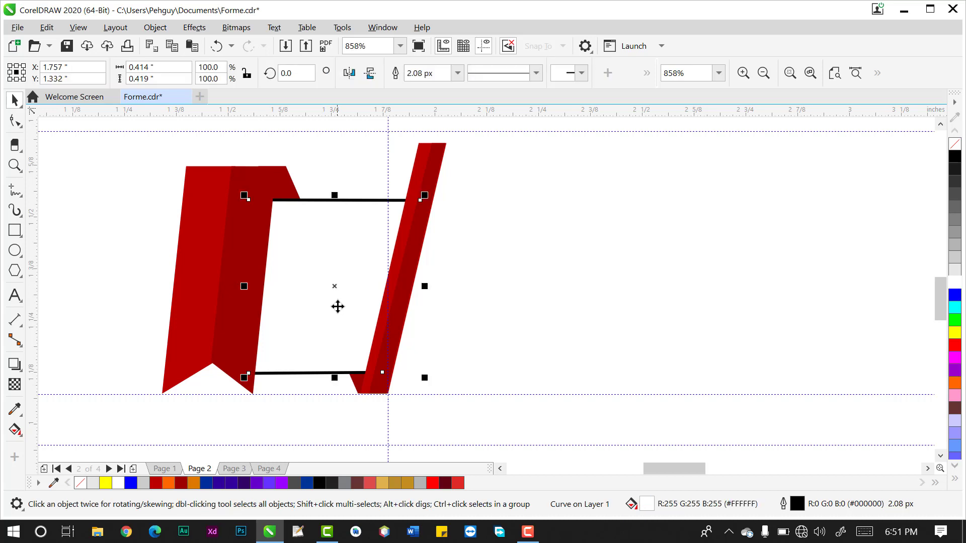
left_click(578, 277)
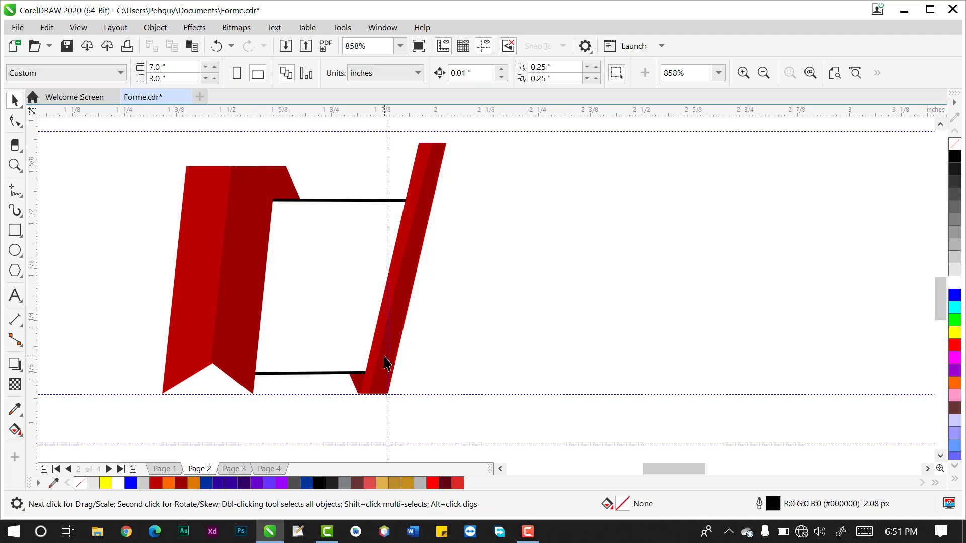
left_click(318, 235)
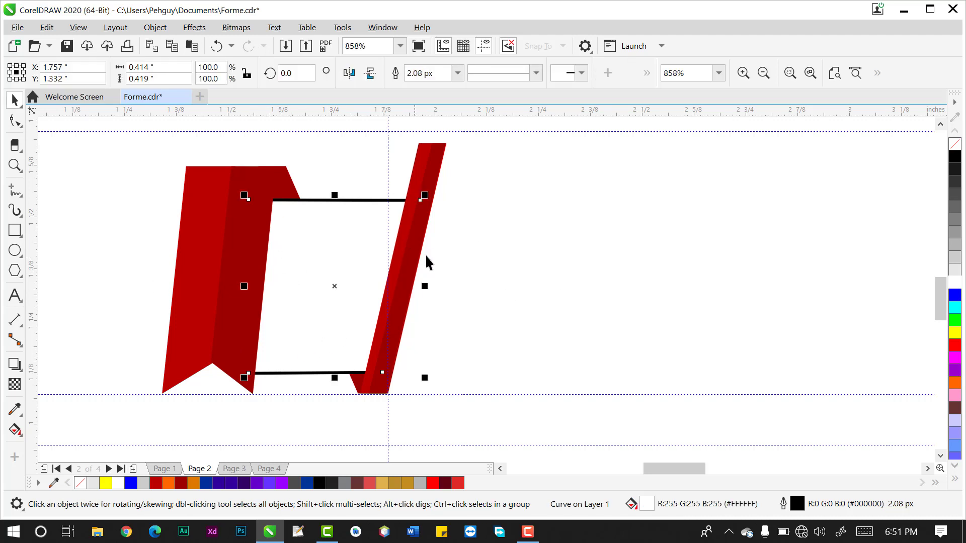
left_click(445, 272)
left_click(435, 263)
left_click(460, 284)
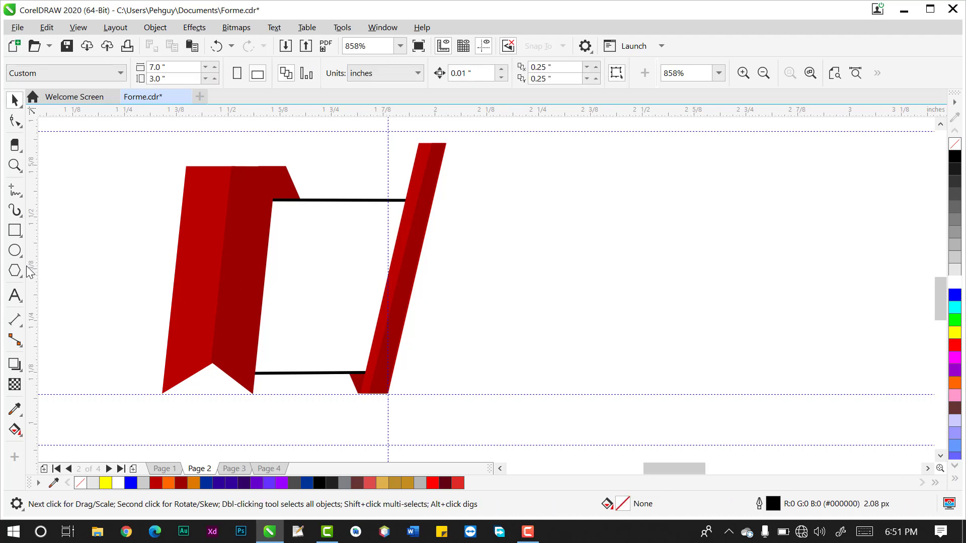
- Draw a rectangle about 0.209 by 0.157 inches beside the ribbon and PowerClip it inside the white panel
left_click(14, 234)
left_click_drag(485, 237, 572, 302)
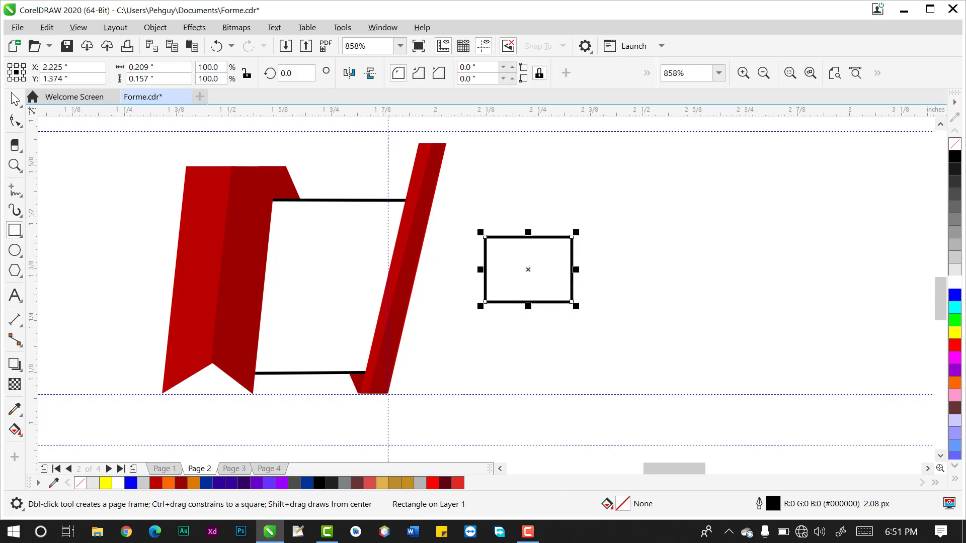
key("space")
left_click_drag(526, 267, 307, 301)
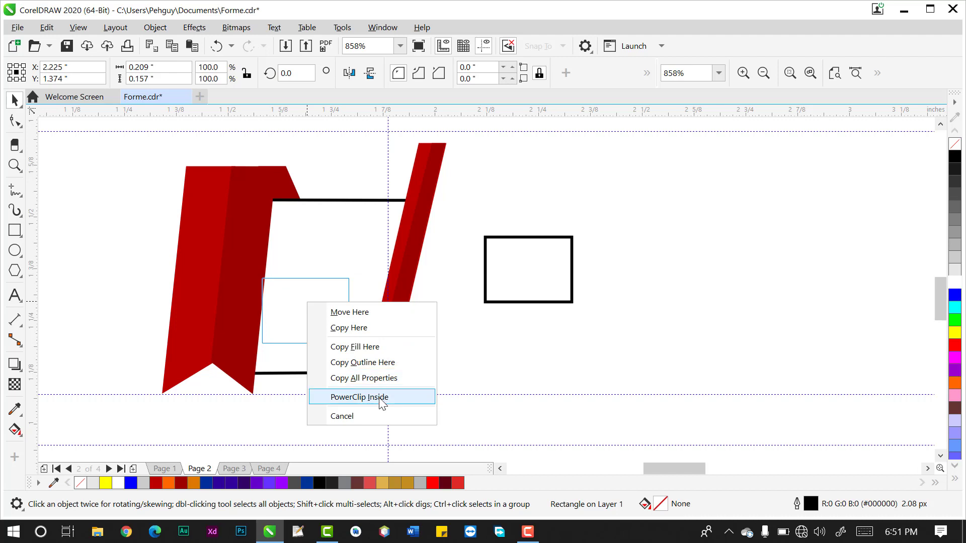
key("Escape")
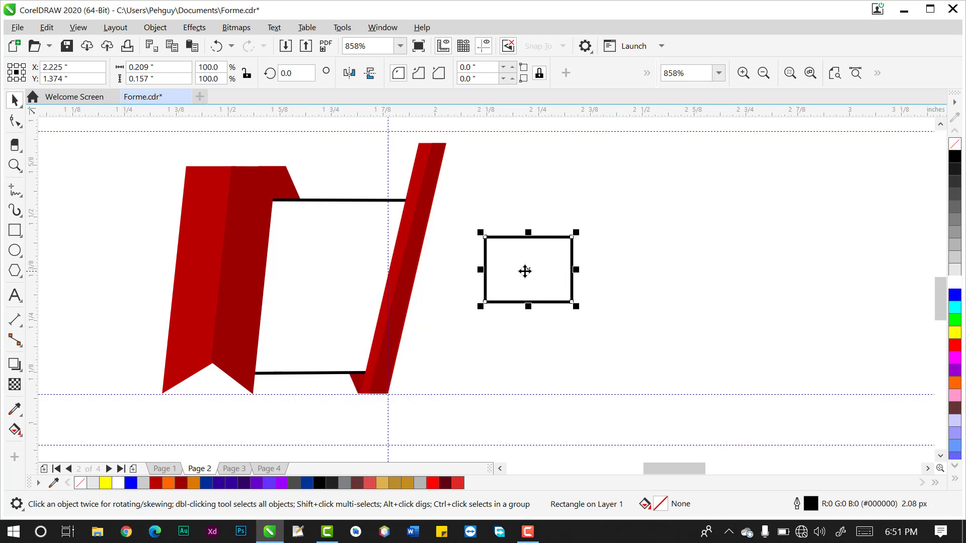
left_click_drag(524, 271, 341, 280)
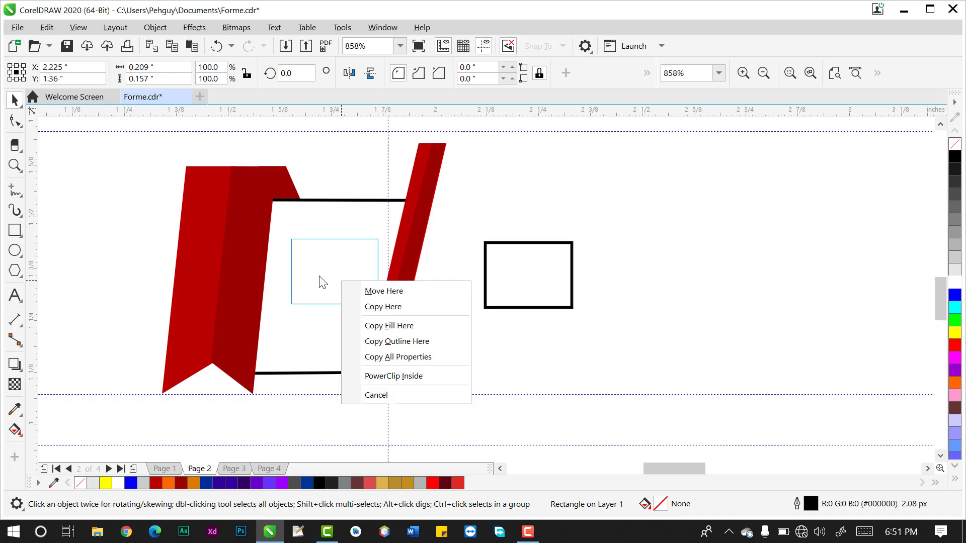
left_click(373, 382)
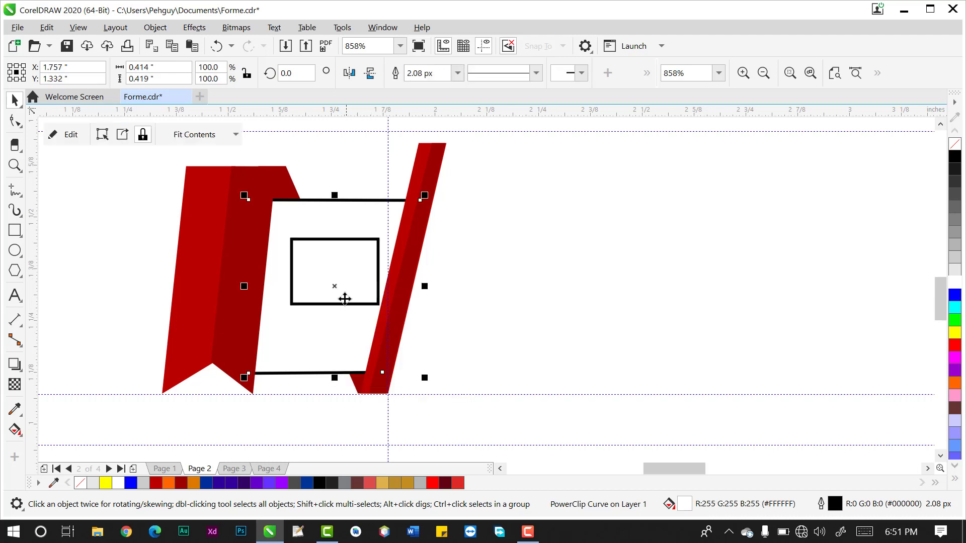
key("F10")
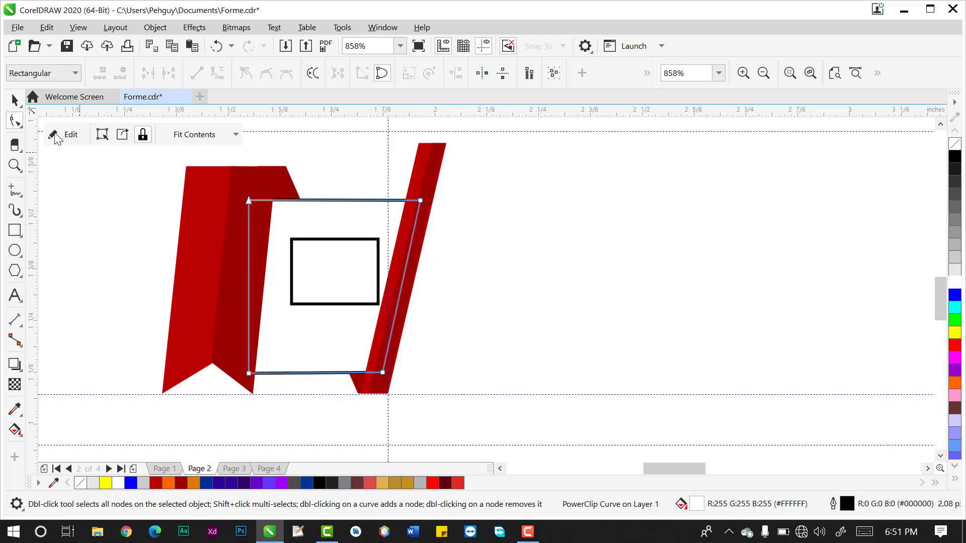
left_click(15, 100)
left_click(612, 324)
left_click(336, 288)
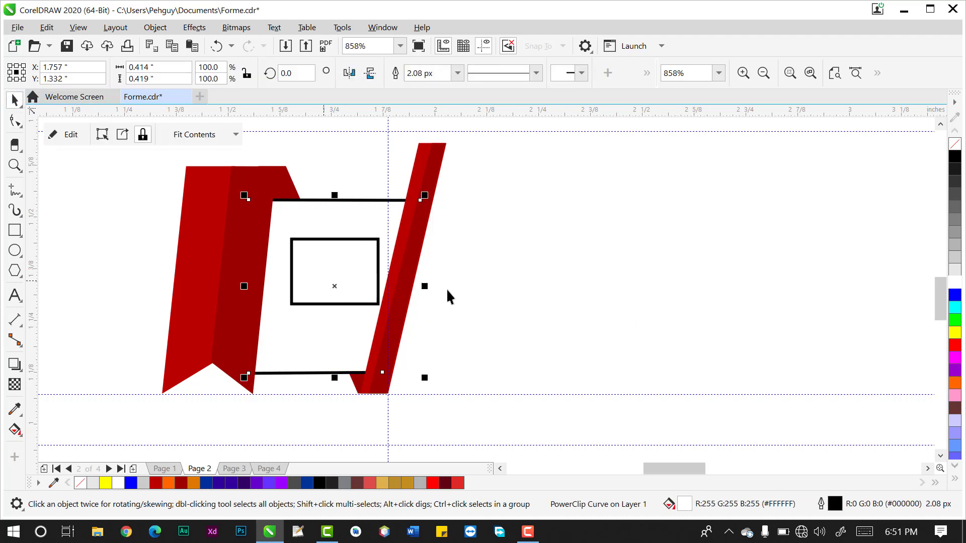
left_click(446, 291)
left_click(372, 281)
left_click(529, 306)
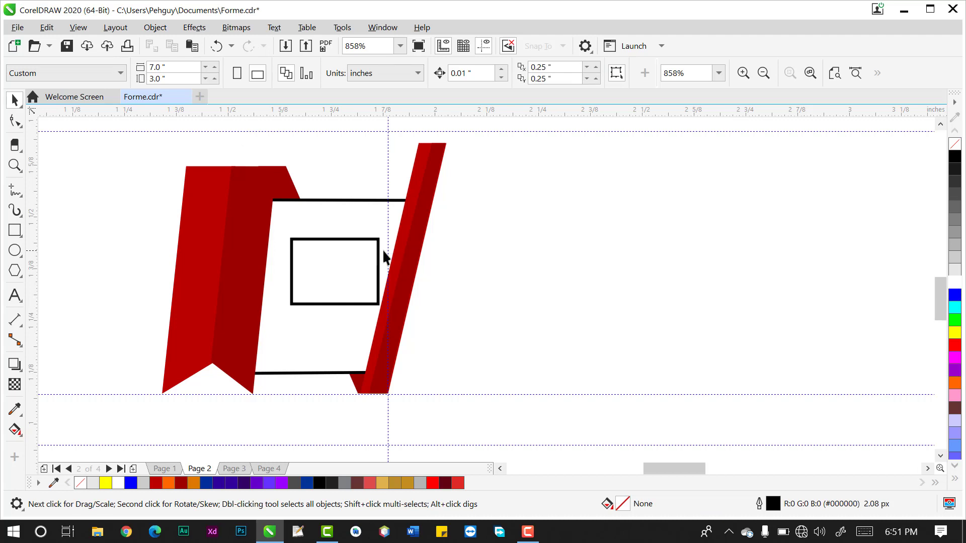
- Open the white panel's PowerClip contents for editing and resize the inner rectangle to about 0.499 by 0.114 inches
left_click(349, 275)
left_click(61, 134)
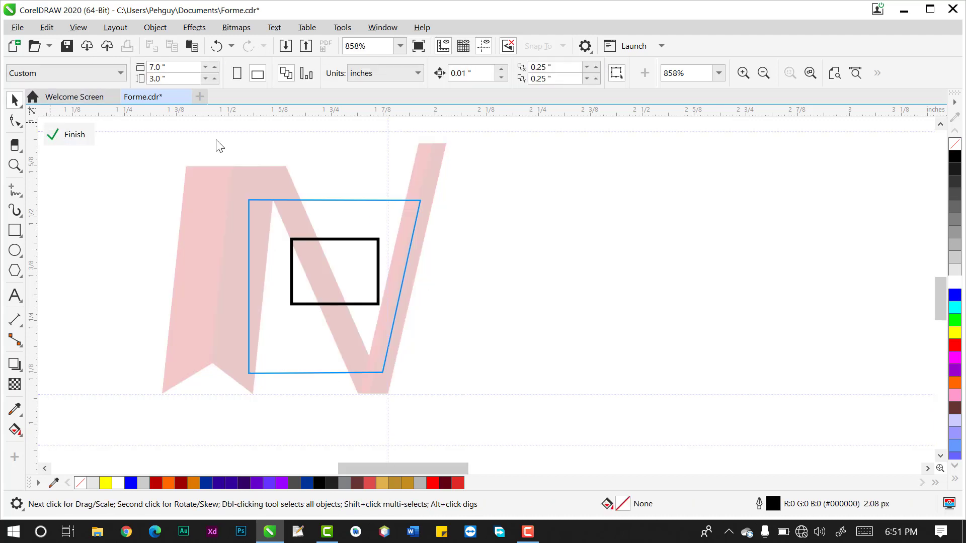
left_click(350, 269)
left_click_drag(383, 271, 502, 271)
left_click_drag(395, 308, 395, 290)
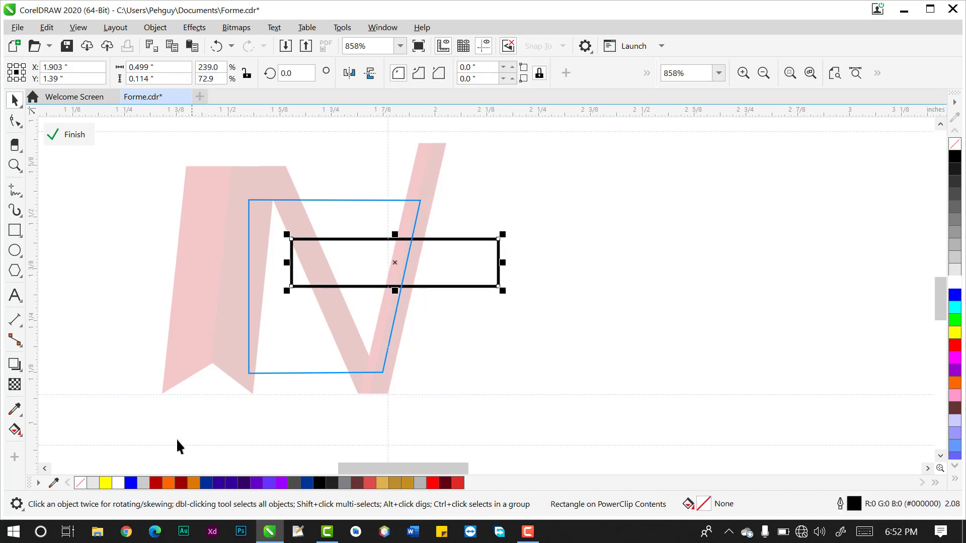
- Fill the clipped rectangle red without an outline and make it a strip about 0.022 inches high across the panel's upper part
left_click(436, 484)
right_click(80, 483)
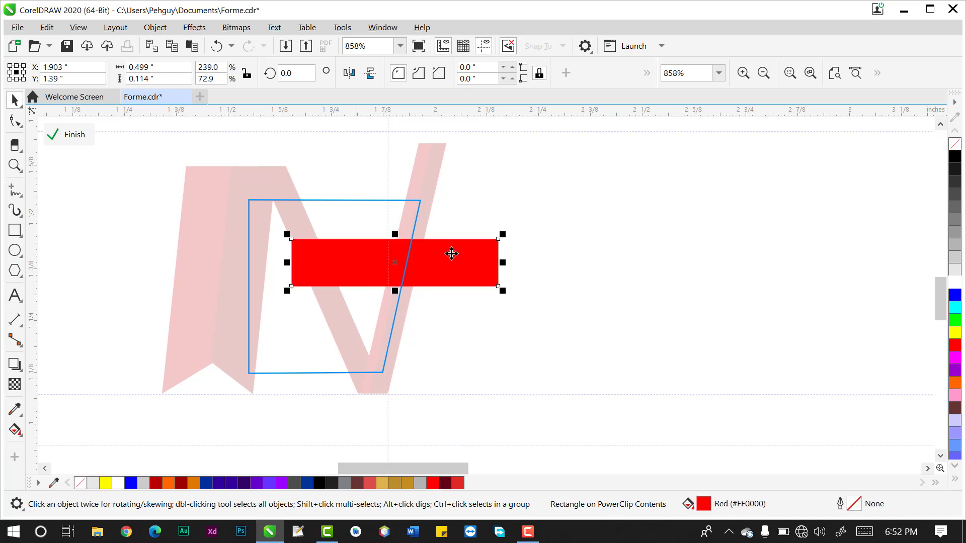
left_click_drag(395, 291, 320, 232)
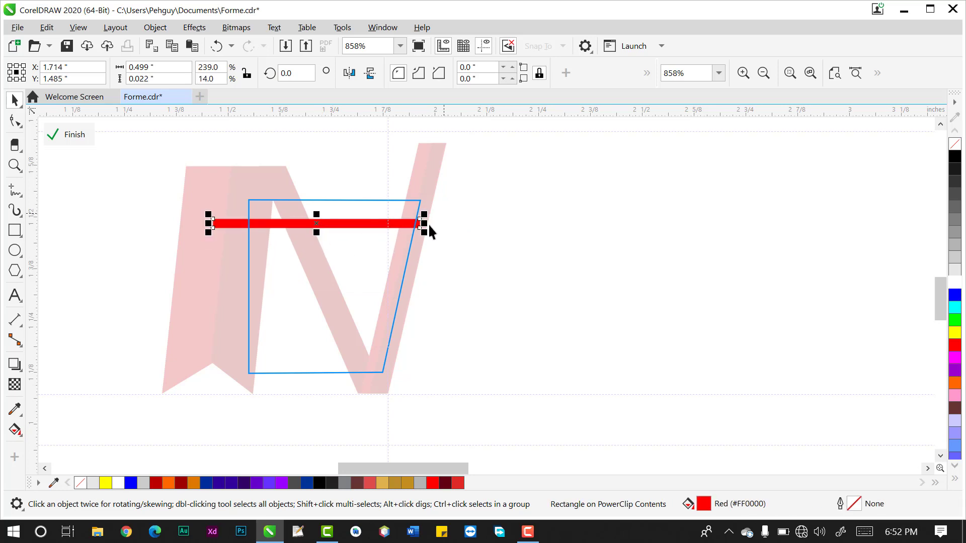
- Center the red strip across the panel's upper part, duplicate it near the lower edge and finish editing the PowerClip
left_click_drag(402, 230, 419, 229)
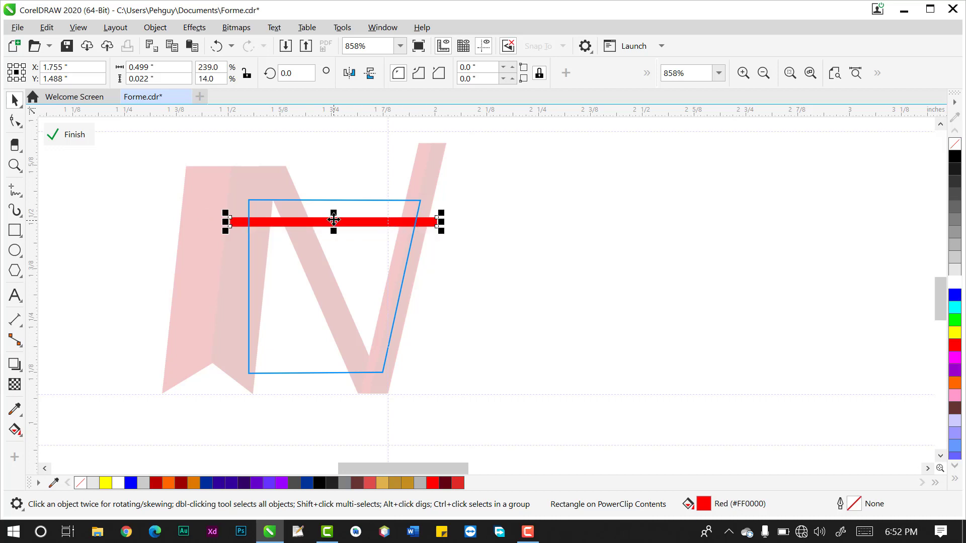
left_click_drag(333, 223, 305, 352)
key("Up")
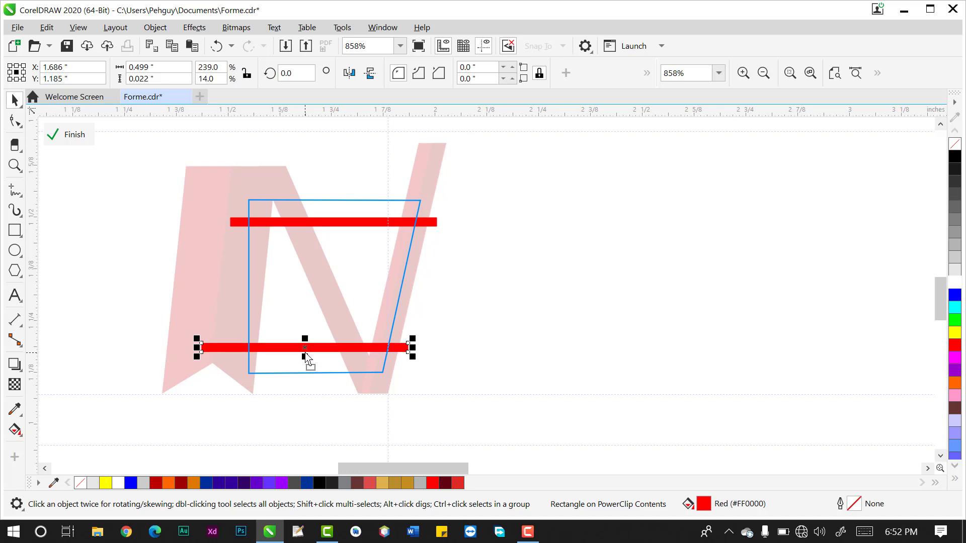
left_click(73, 134)
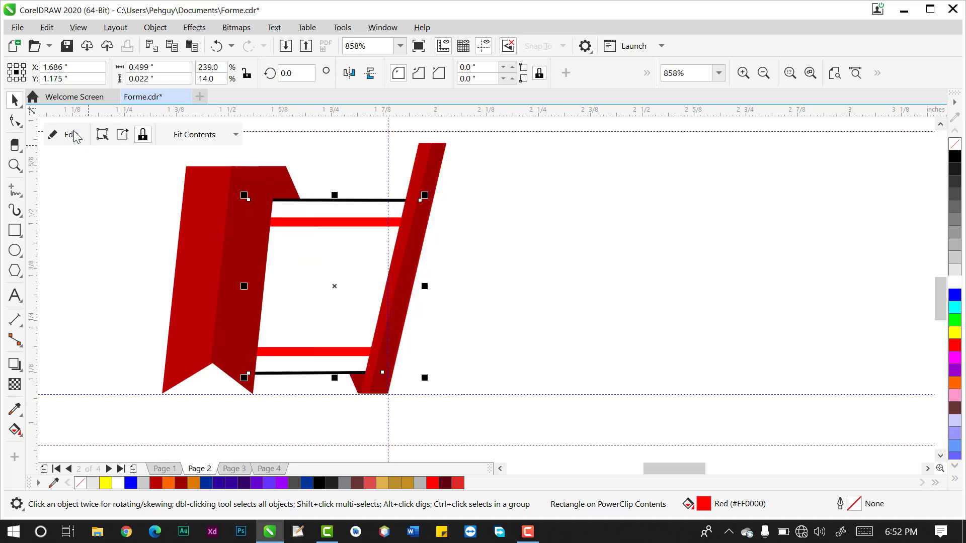
left_click(534, 294)
- Remove the black outline from the white panel
left_click(367, 261)
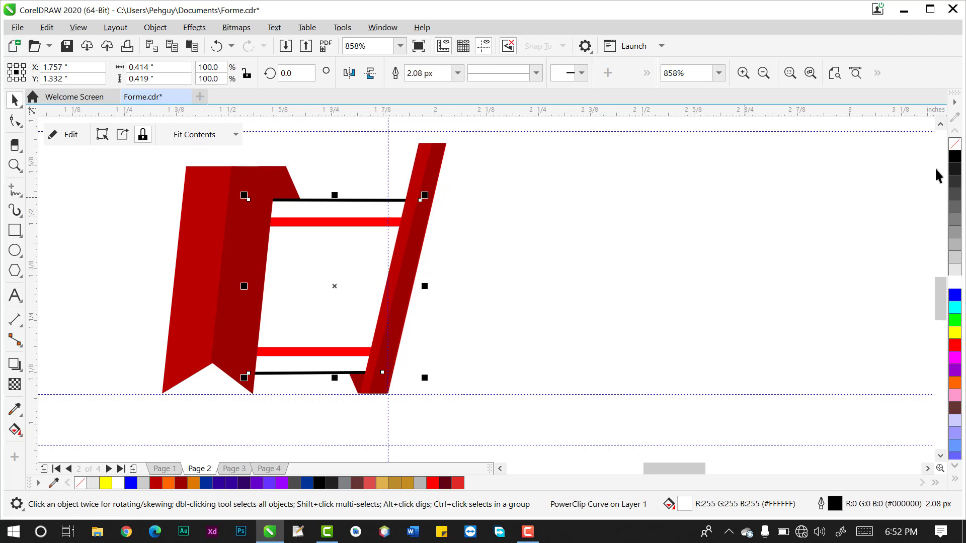
right_click(956, 146)
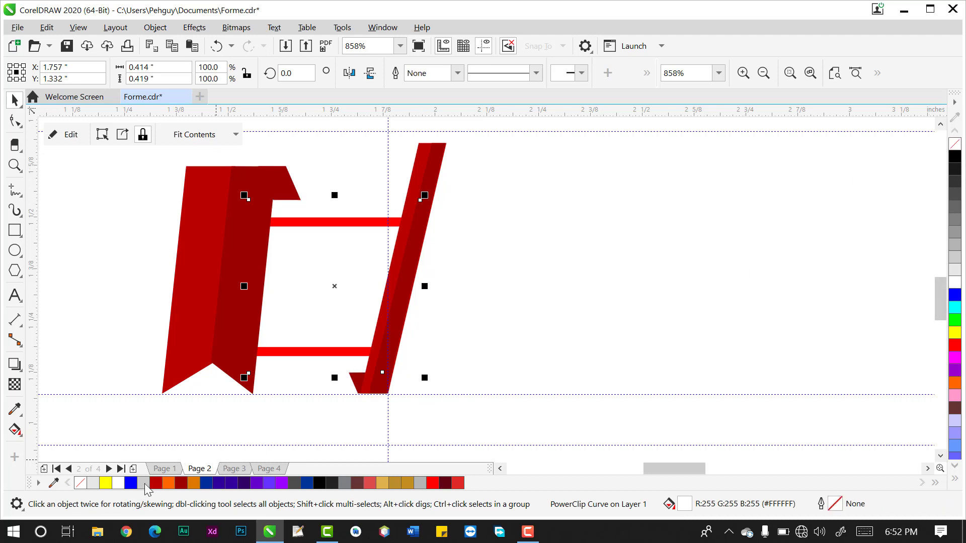
left_click(573, 346)
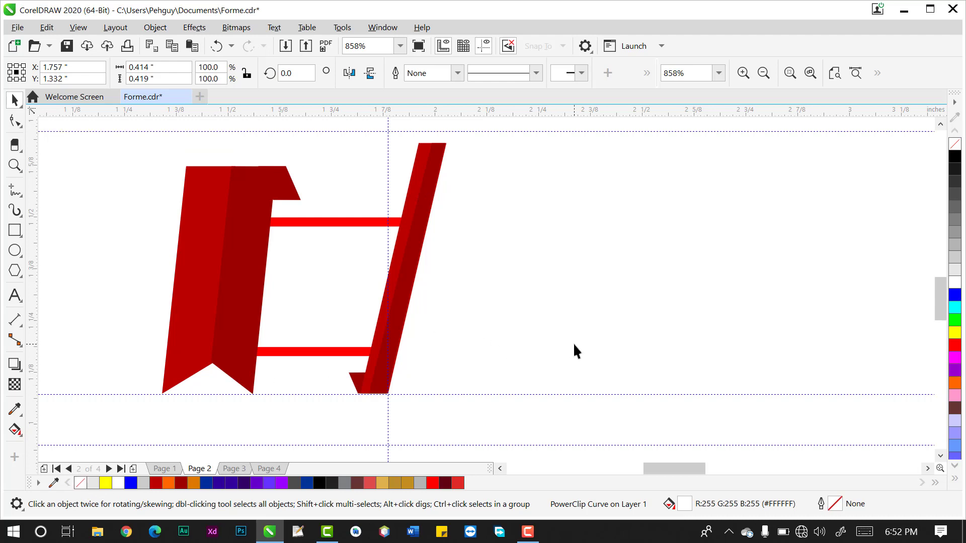
left_click(318, 303)
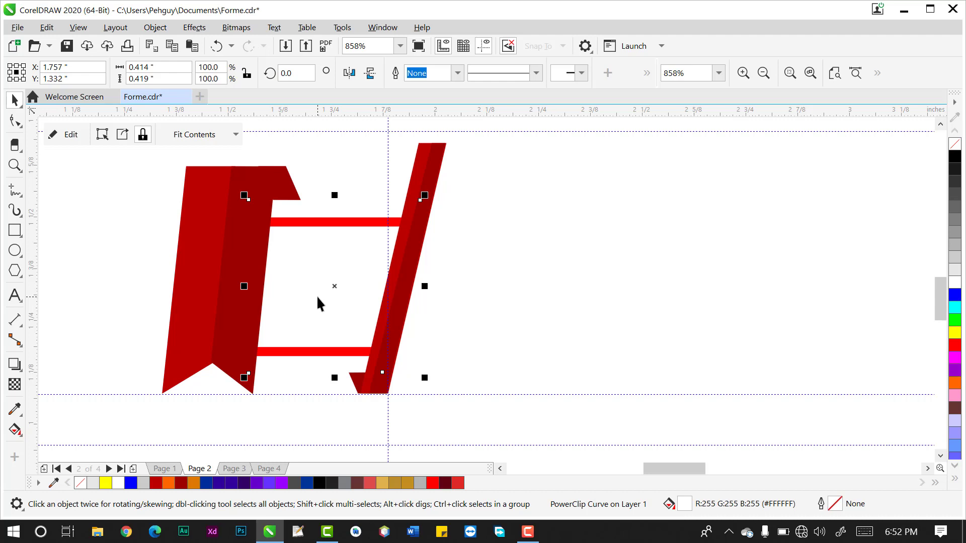
left_click(475, 240)
- Apply a drop shadow to the white panel using the Small Glow preset
left_click(333, 260)
left_click(15, 364)
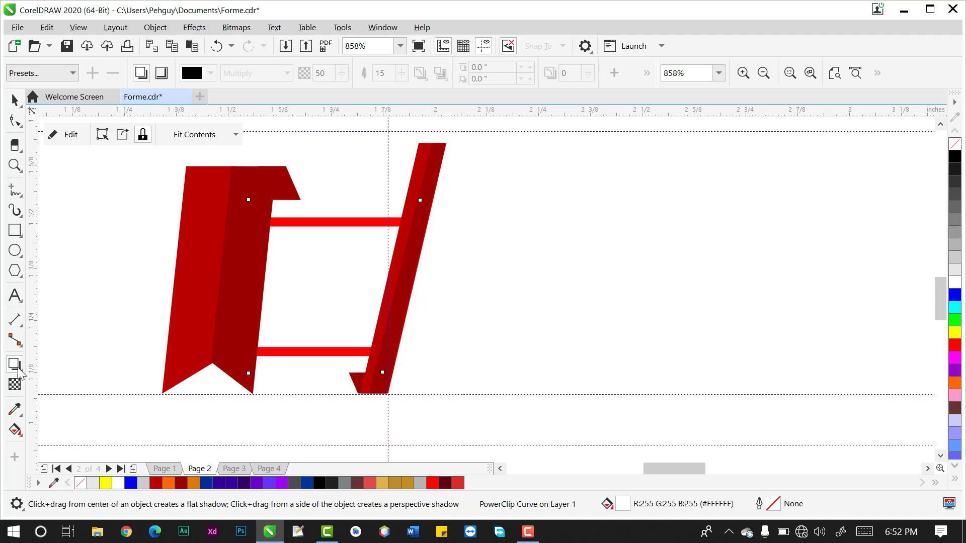
left_click(73, 74)
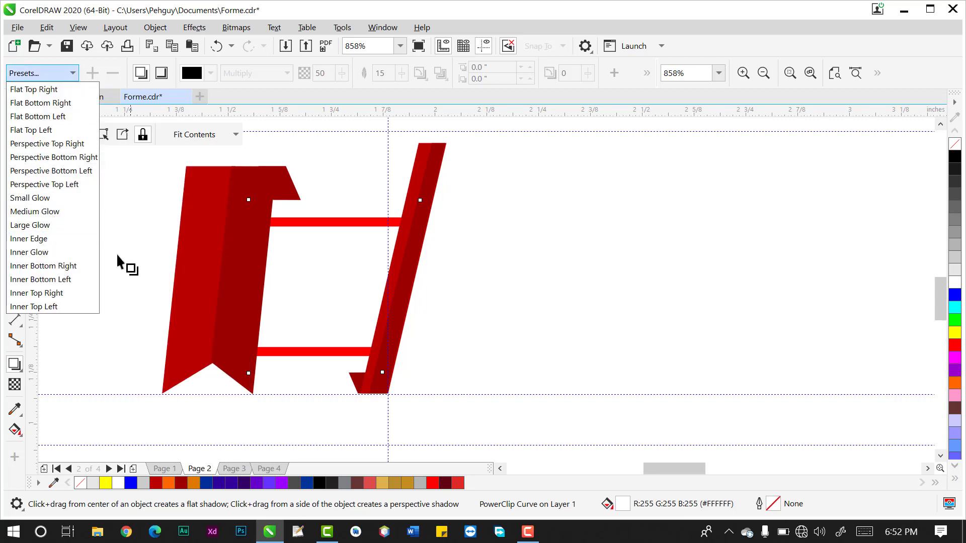
left_click(39, 200)
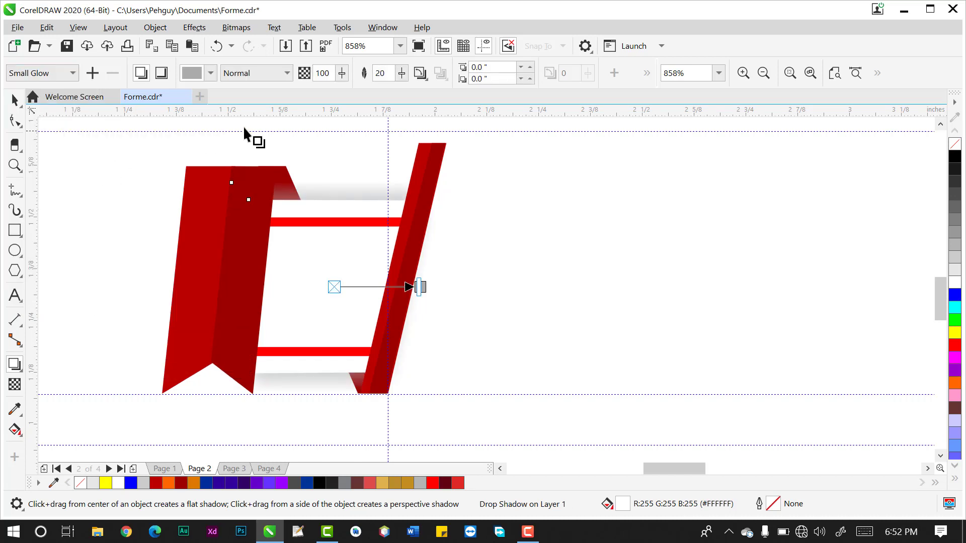
- Set the panel's shadow color to dark gray, with feathering 13 and opacity 58
left_click(211, 74)
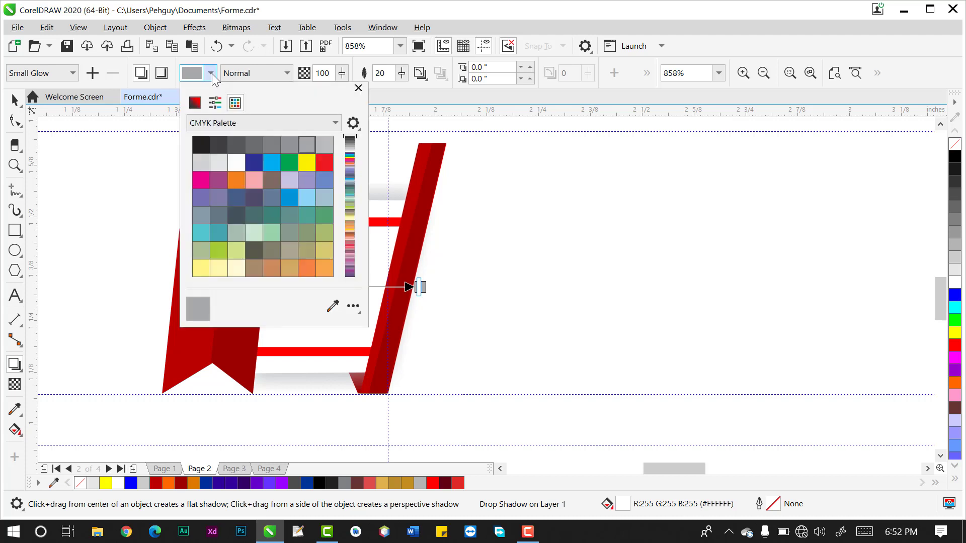
left_click(243, 147)
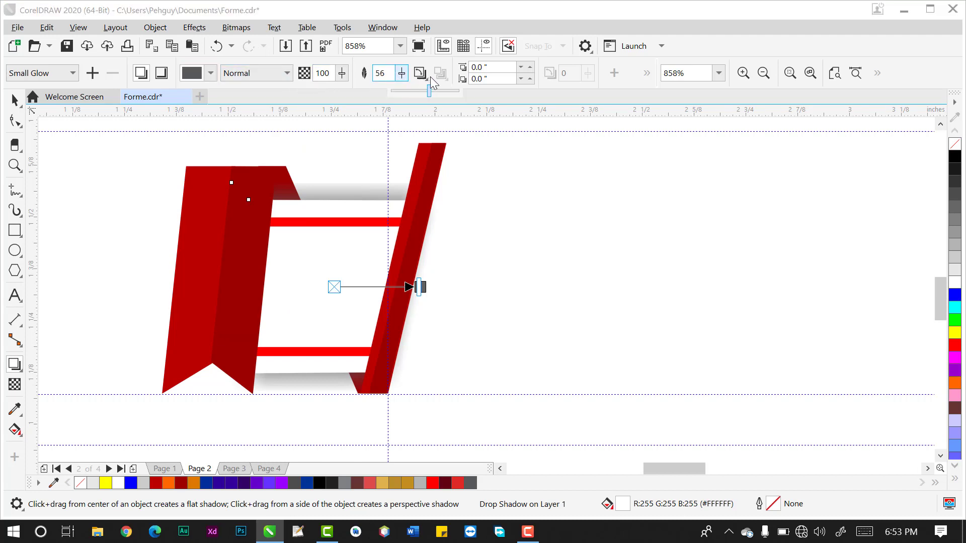
mouse_move(430, 76)
left_mouse_down()
mouse_move(319, 83)
mouse_move(336, 76)
left_mouse_up()
left_click(341, 75)
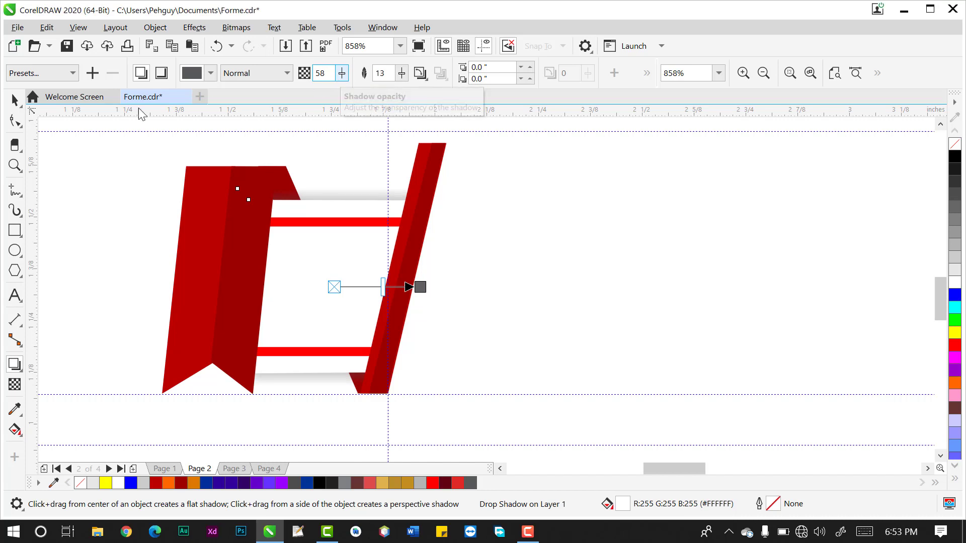
left_click(14, 99)
left_click(506, 269)
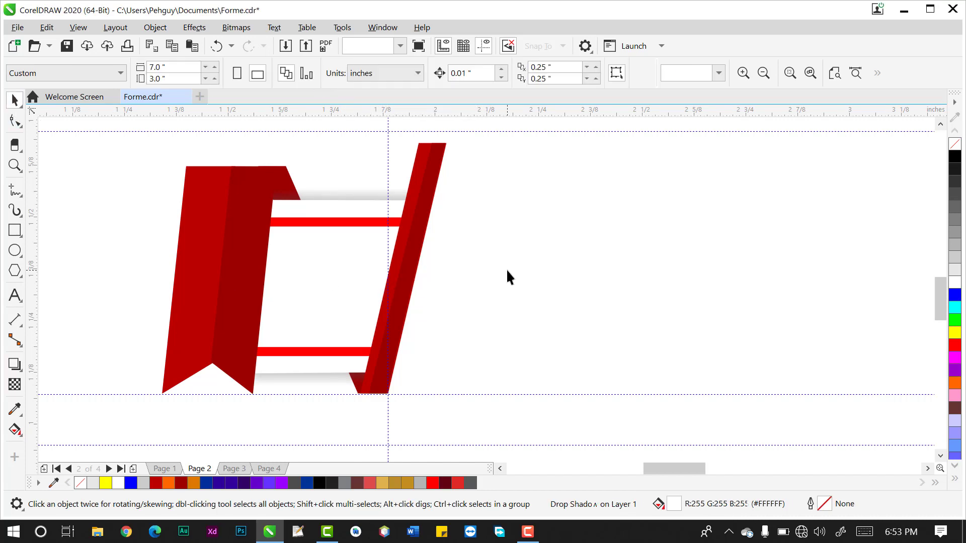
- Add the artistic text "01" in 24 pt Arial over the ribbon's notched tail
key("z")
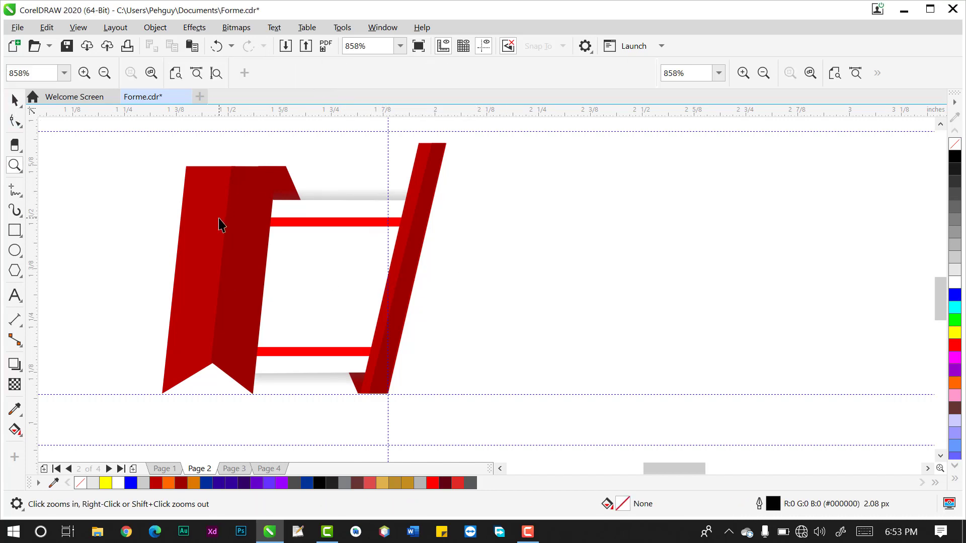
right_click(334, 267)
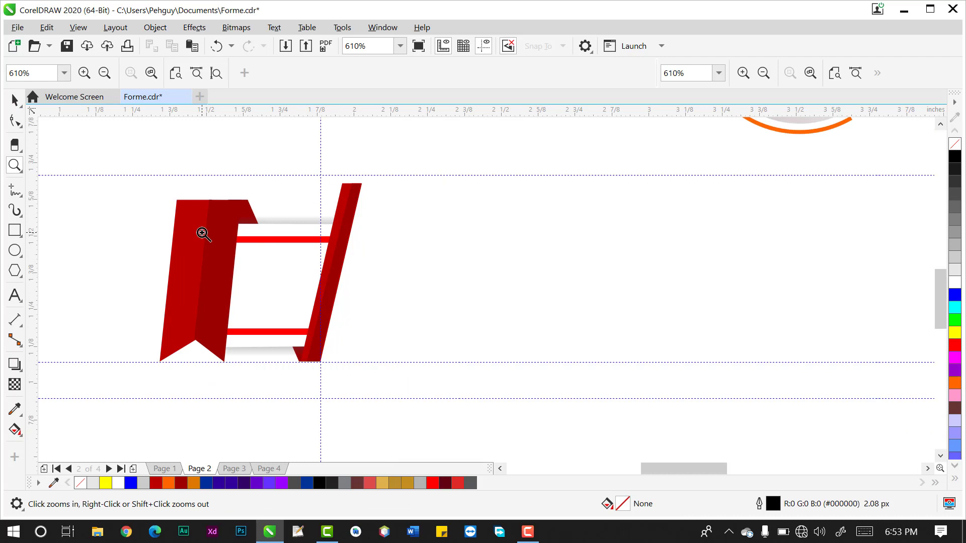
left_click(15, 99)
left_click(21, 294)
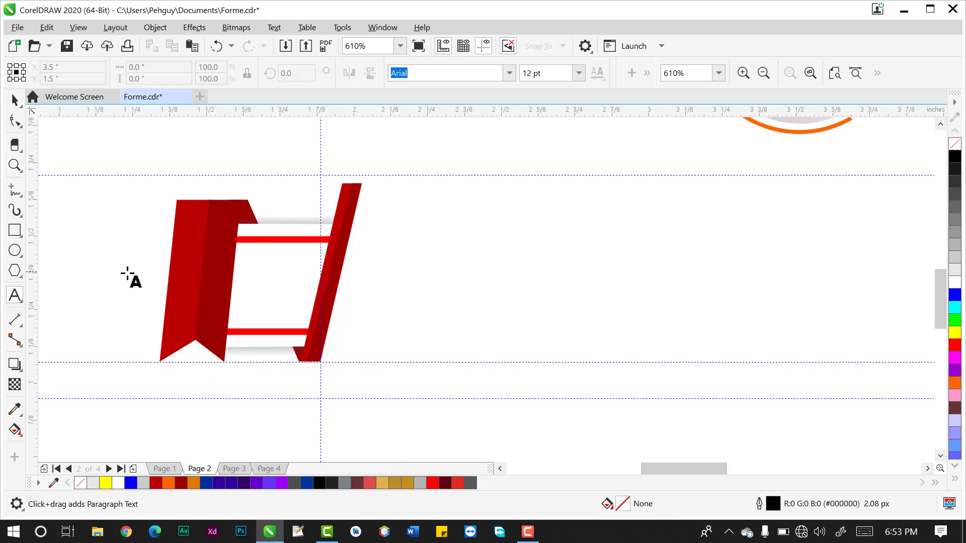
left_click(130, 274)
type("01")
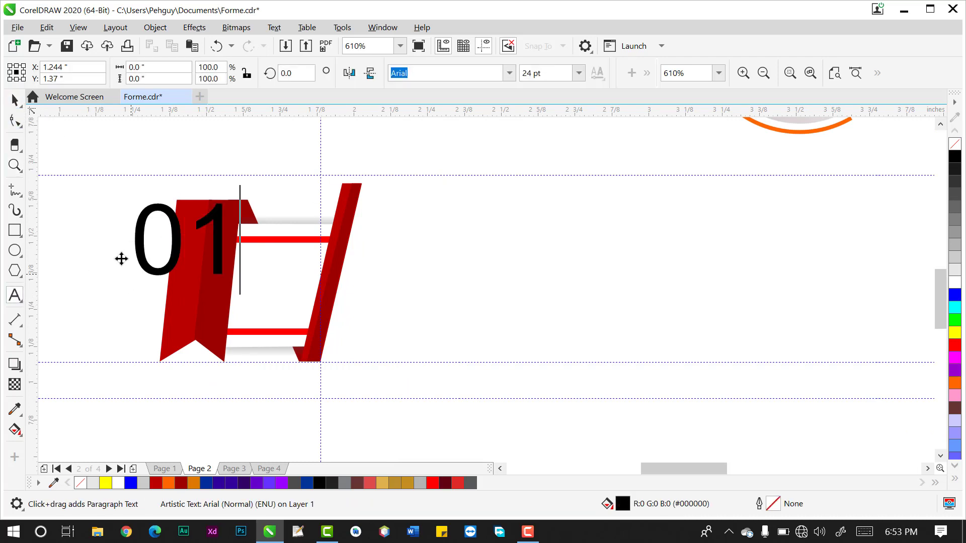
left_click(15, 99)
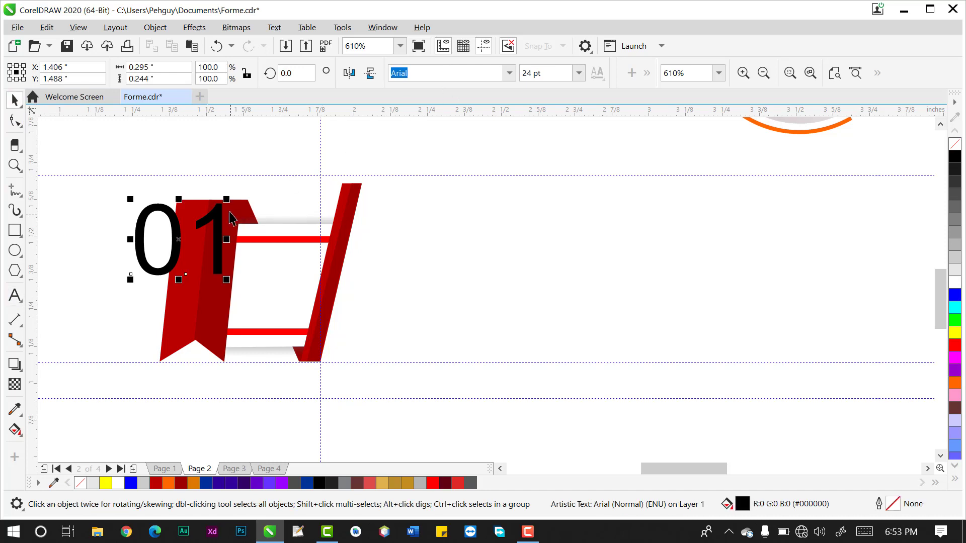
- Color the "01" text dark red (#9A0000), scale it to about 15.2 pt and place it slanted on the white panel
left_click(182, 483)
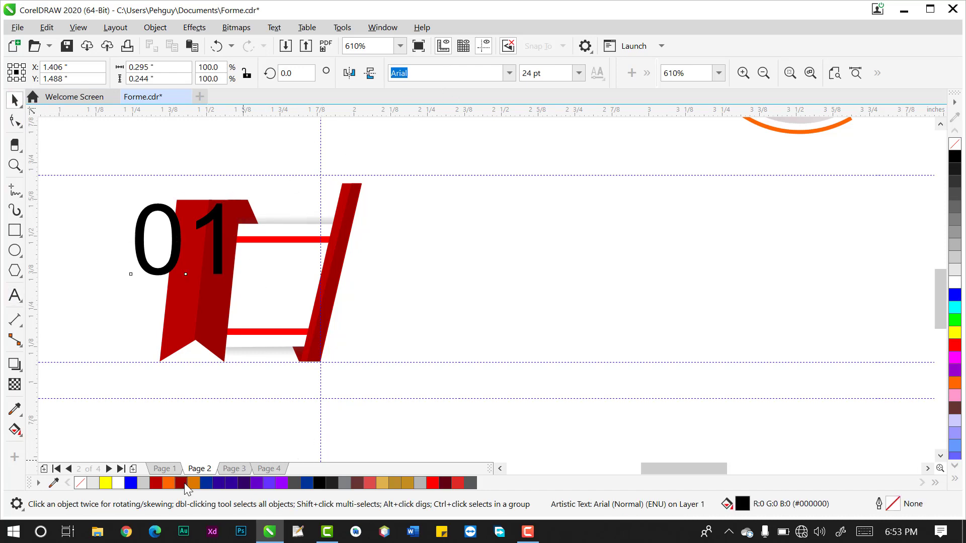
left_click_drag(228, 194, 193, 221)
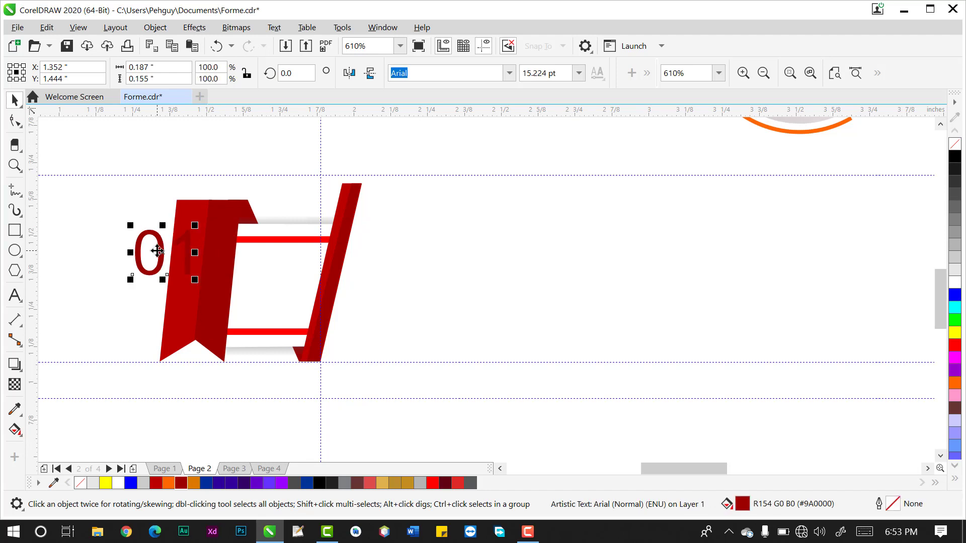
left_click_drag(156, 251, 280, 258)
left_click(270, 288)
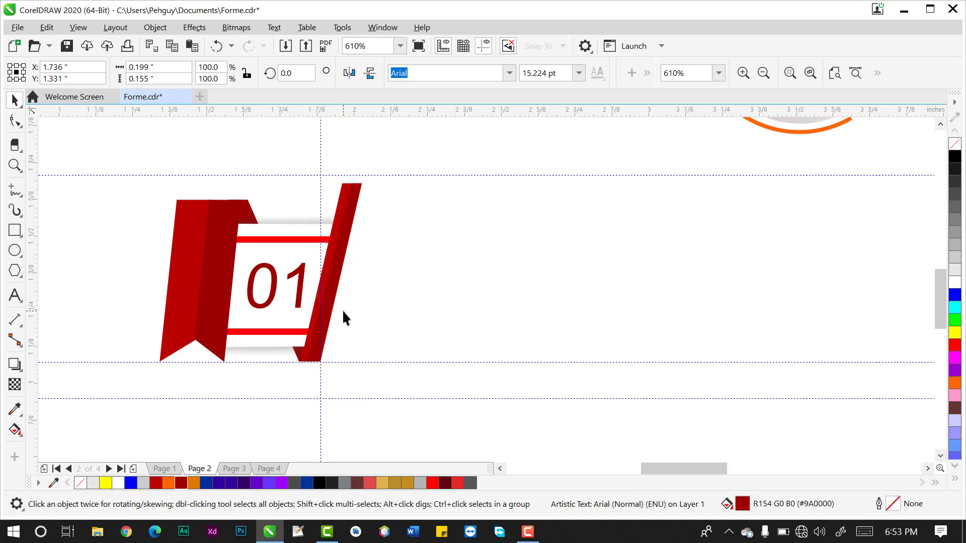
left_click(342, 309)
left_click(386, 310)
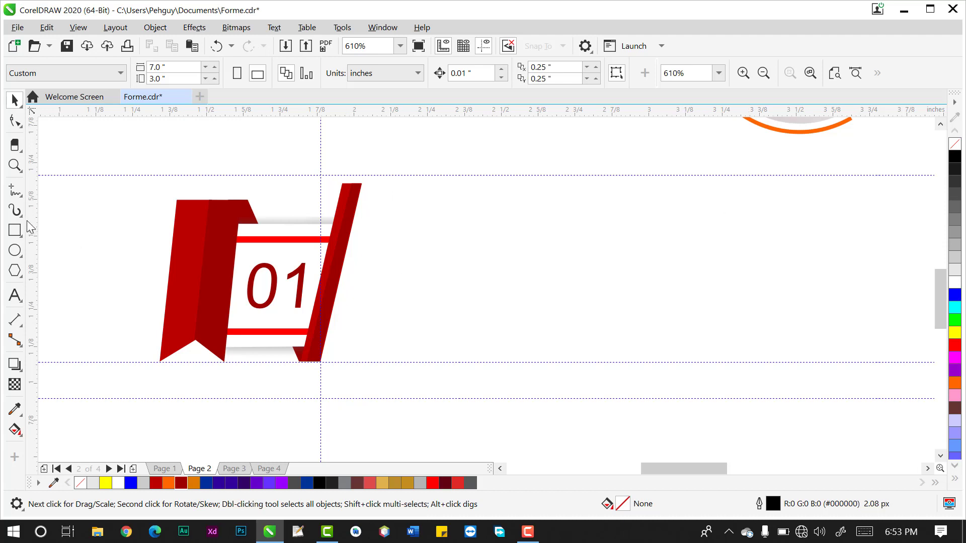
- Draw a bar about 1.369 by 0.085 inches from the slanted band's upper end, filled dark red (#9A0000) without an outline
left_click(15, 230)
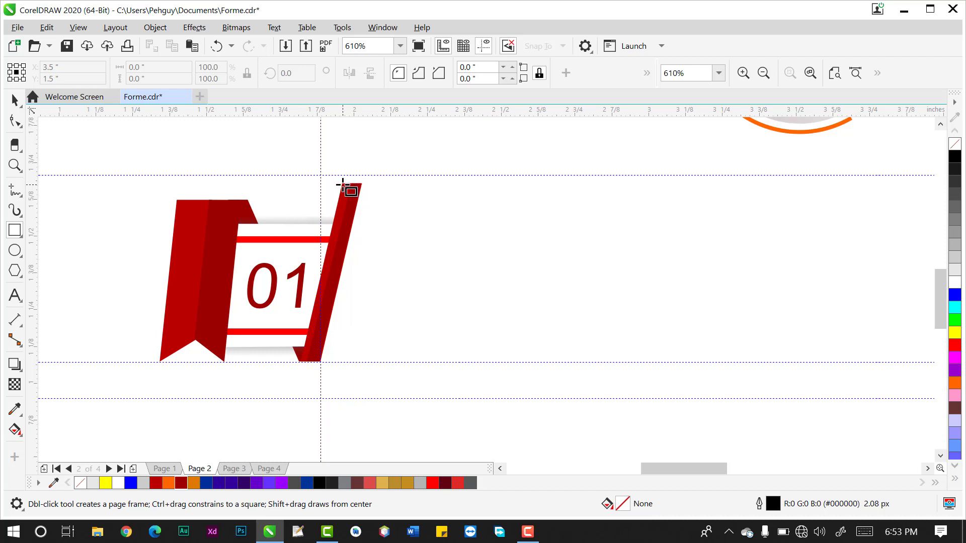
left_click_drag(342, 184, 746, 210)
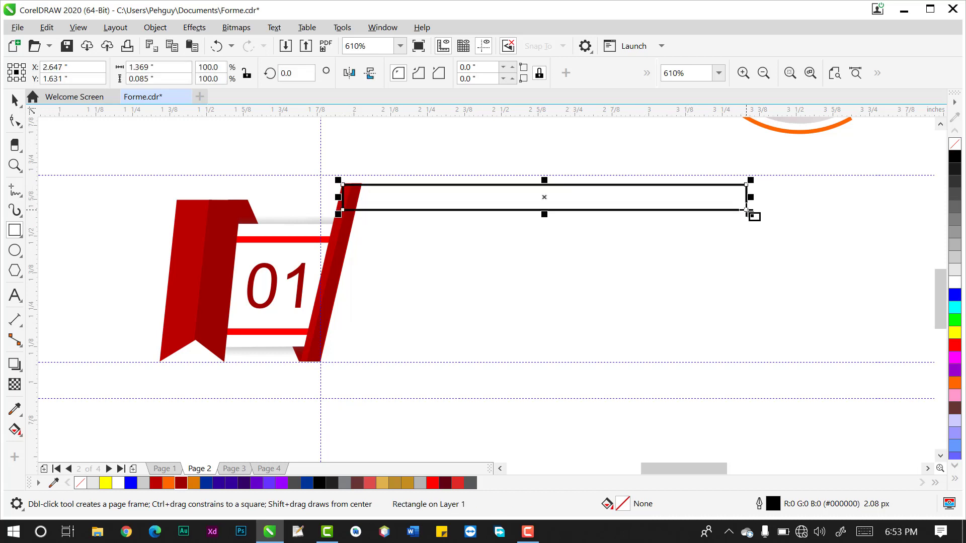
left_click(183, 483)
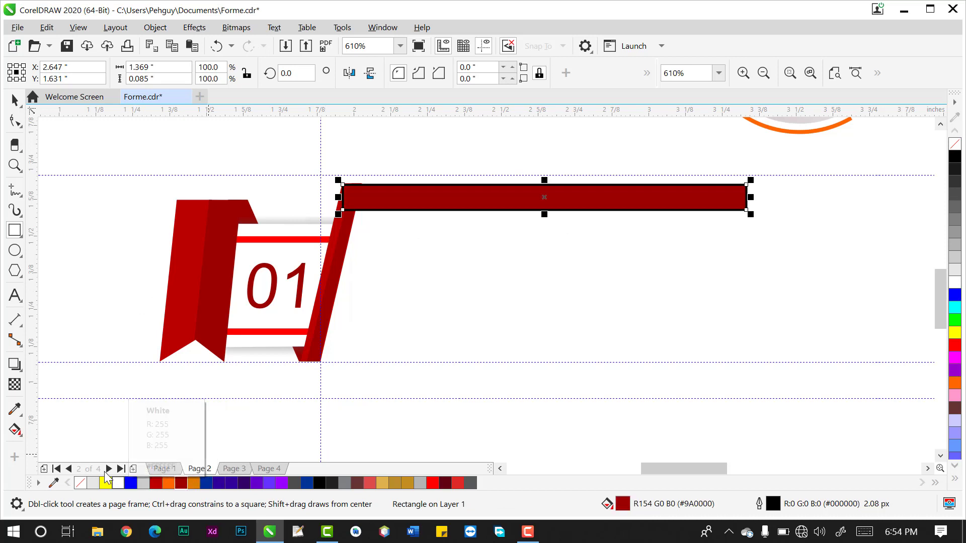
right_click(80, 483)
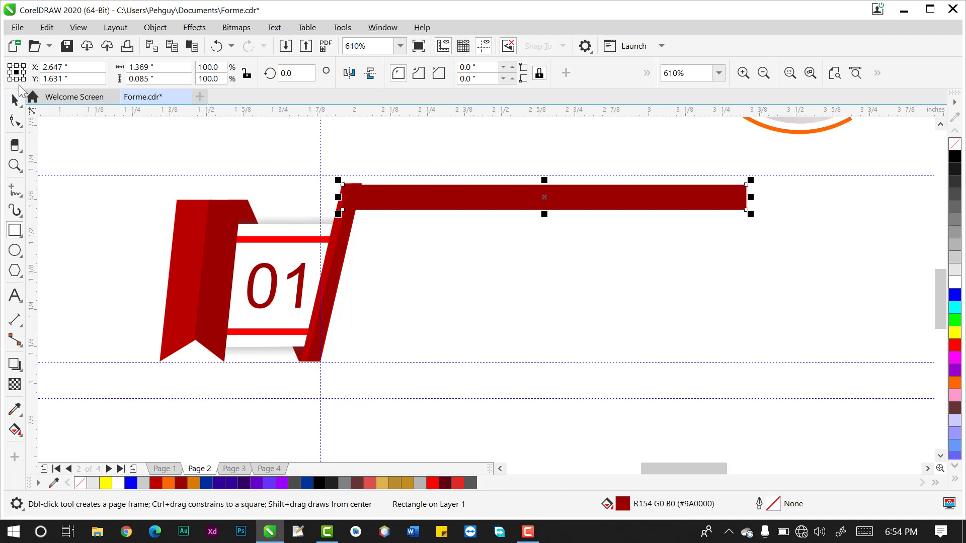
left_click(15, 100)
- Nudge the dark red bar up 0.01 inches at the slanted band's upper end
key("z")
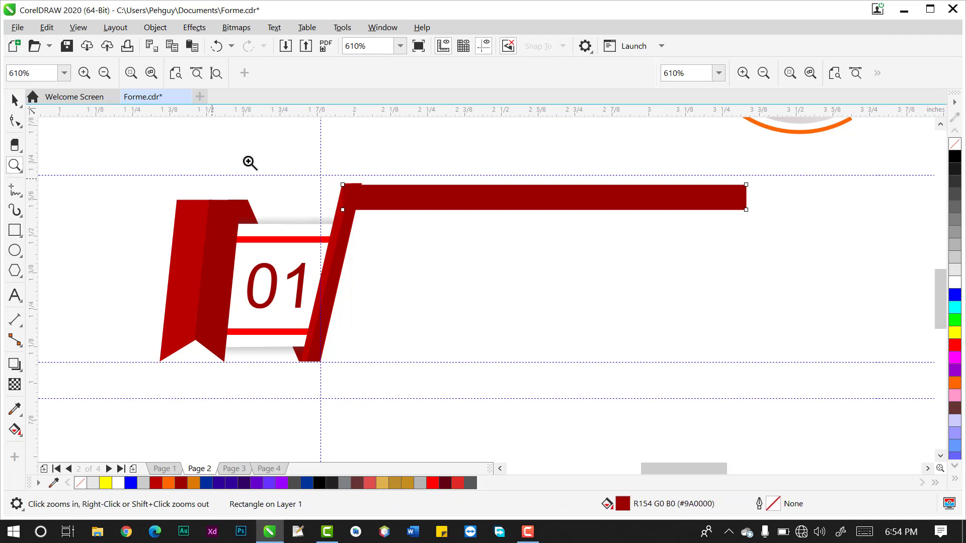
left_click_drag(280, 158, 790, 293)
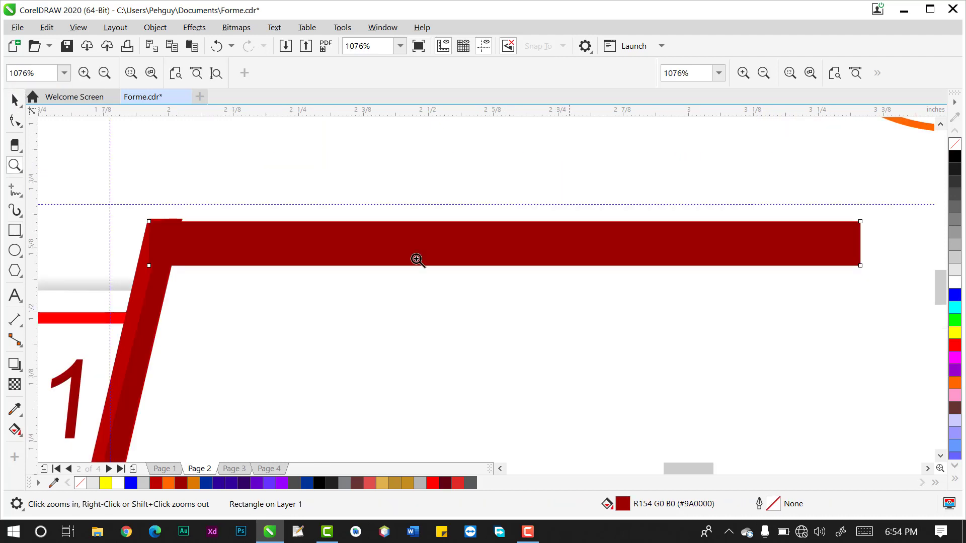
left_click(15, 100)
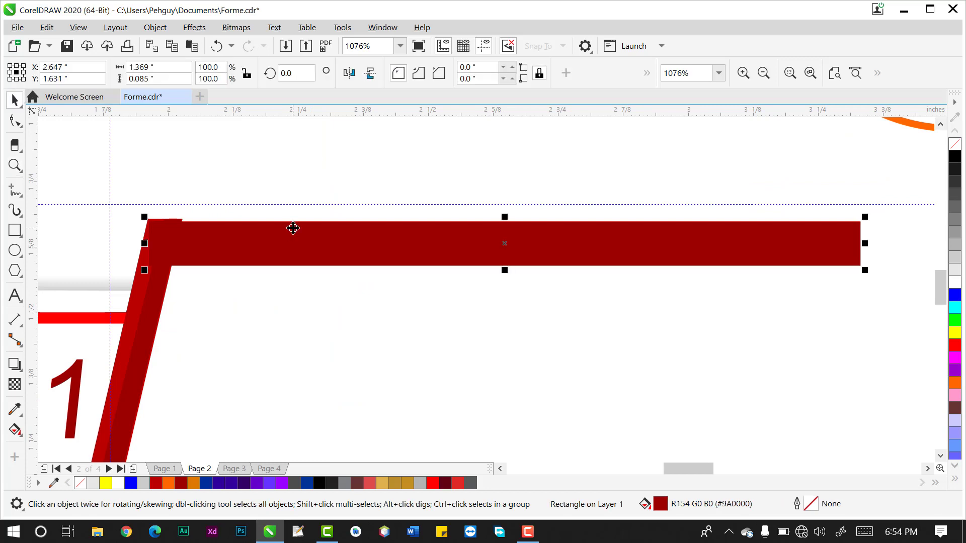
key("Up")
key("Down")
key("Up")
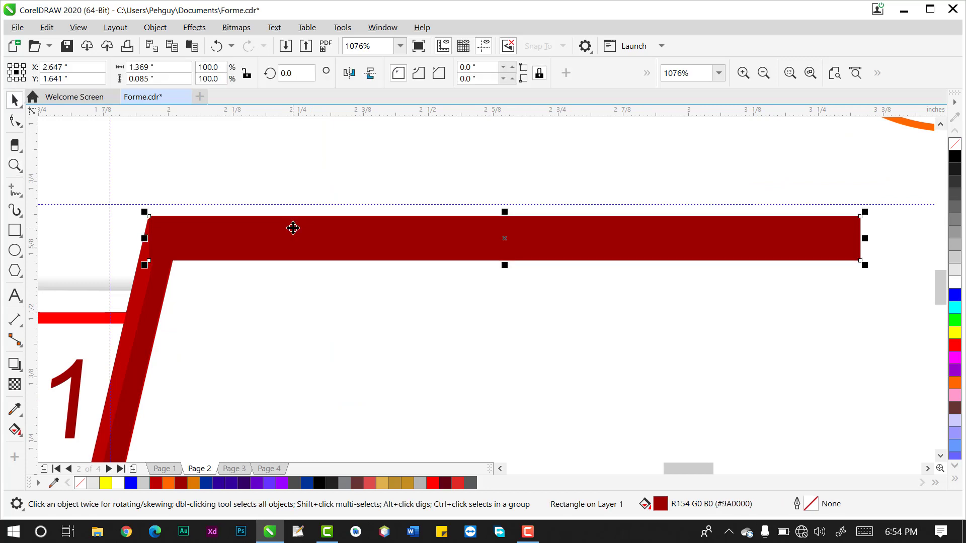
- Send the dark red bar backward behind the slanted two-tone band
left_click(348, 164)
left_click(355, 237)
key("ctrl+Page_Down")
left_click(424, 306)
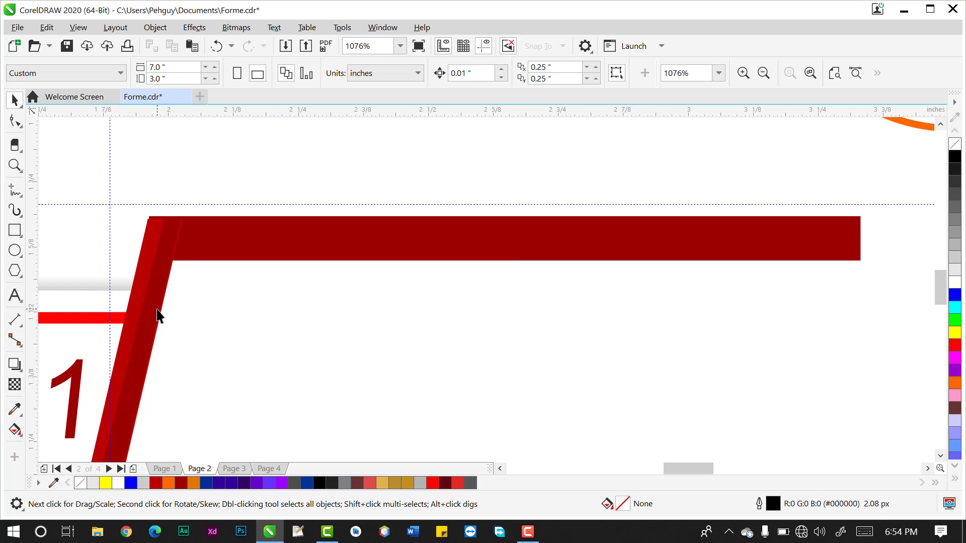
- Shift the slanted band's dark half slightly right and align the bar's upper edge with the band's upper end
left_click(157, 316)
left_click(230, 322)
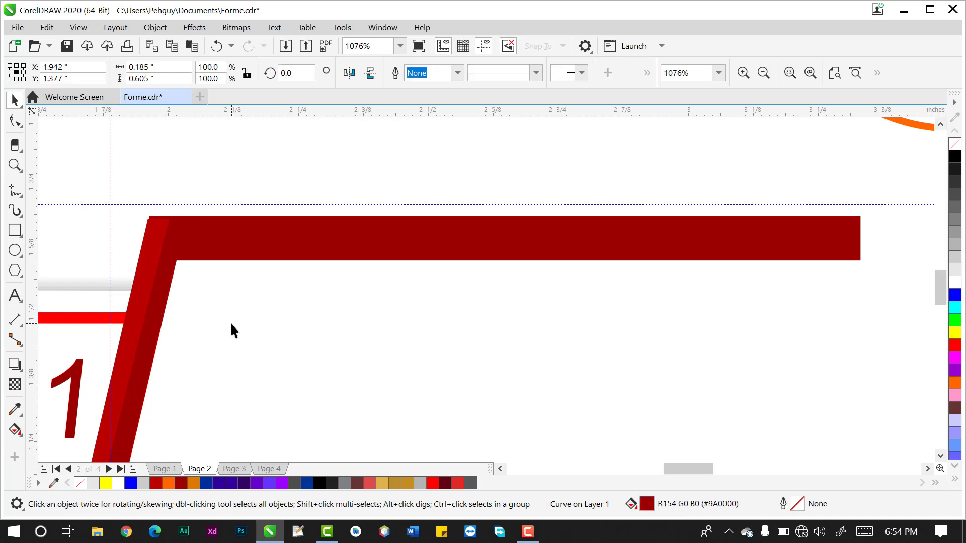
left_click(268, 234)
key("Down")
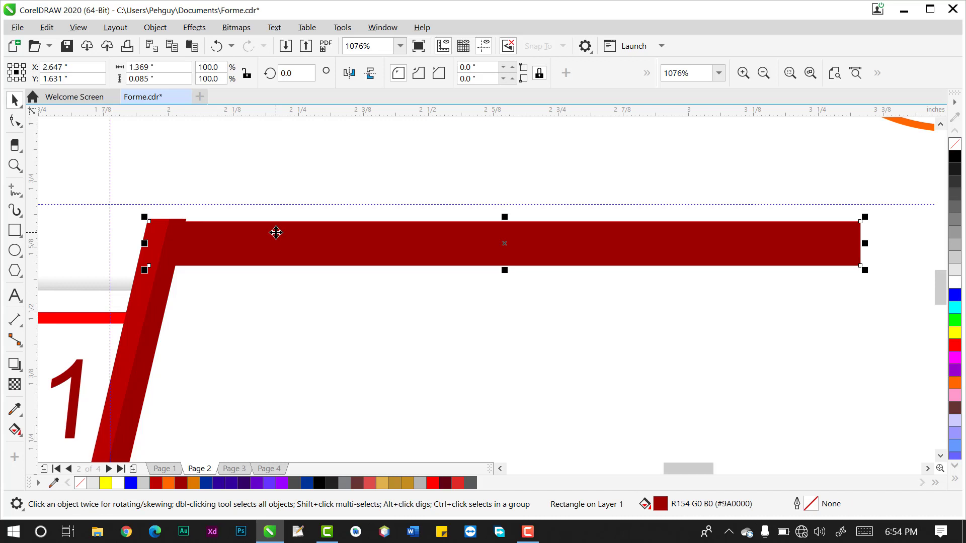
key("Up")
left_click(326, 298)
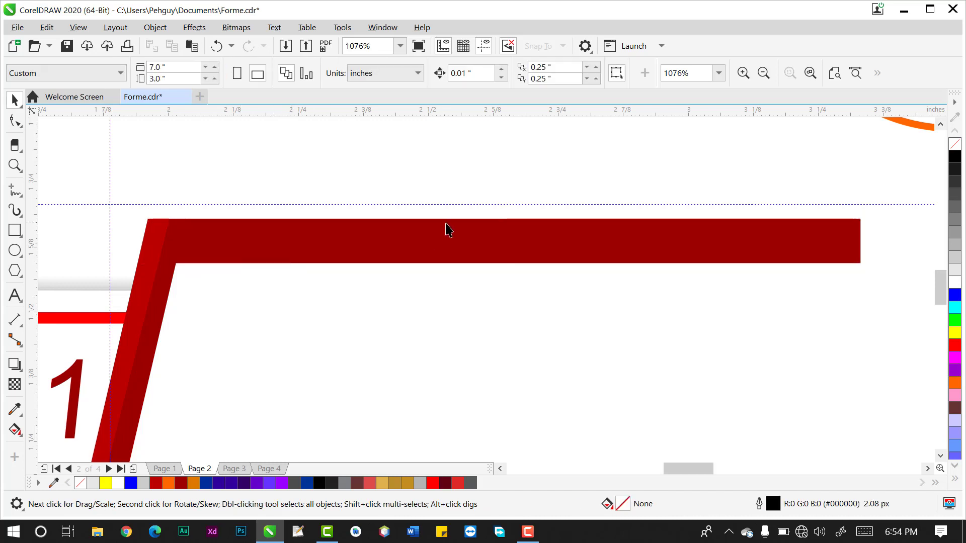
- Convert the dark red bar to curves and reduce its height from below to about 0.065 inches
left_click(438, 247)
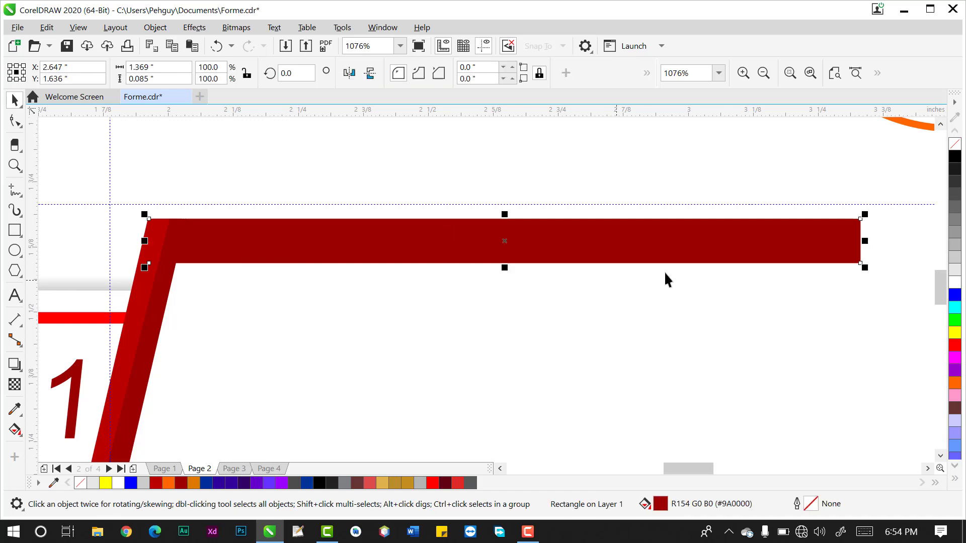
right_click(736, 255)
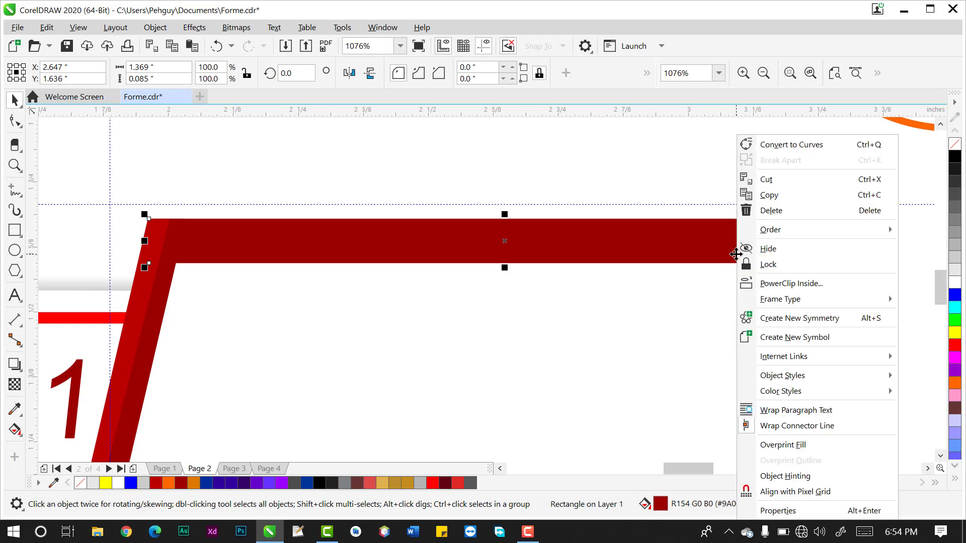
left_click(794, 145)
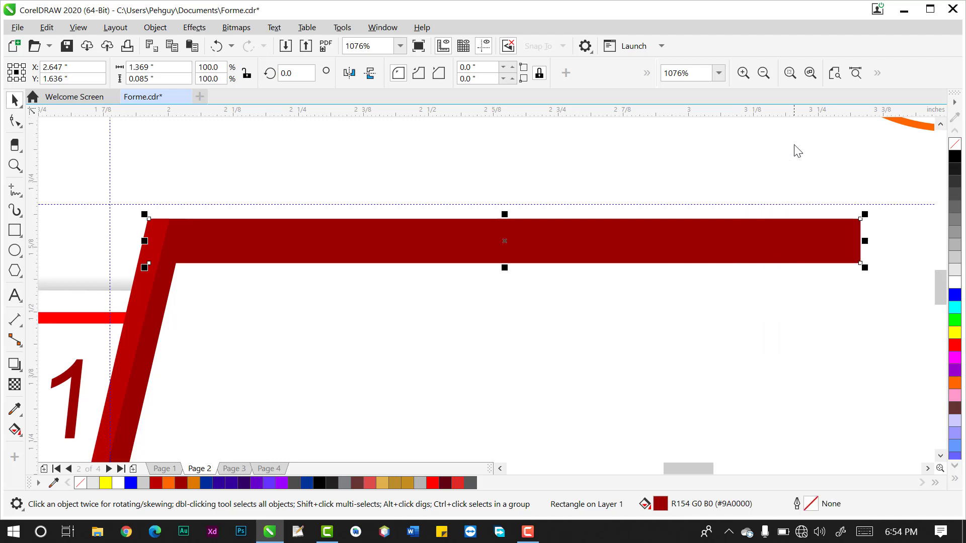
left_click_drag(507, 268, 506, 256)
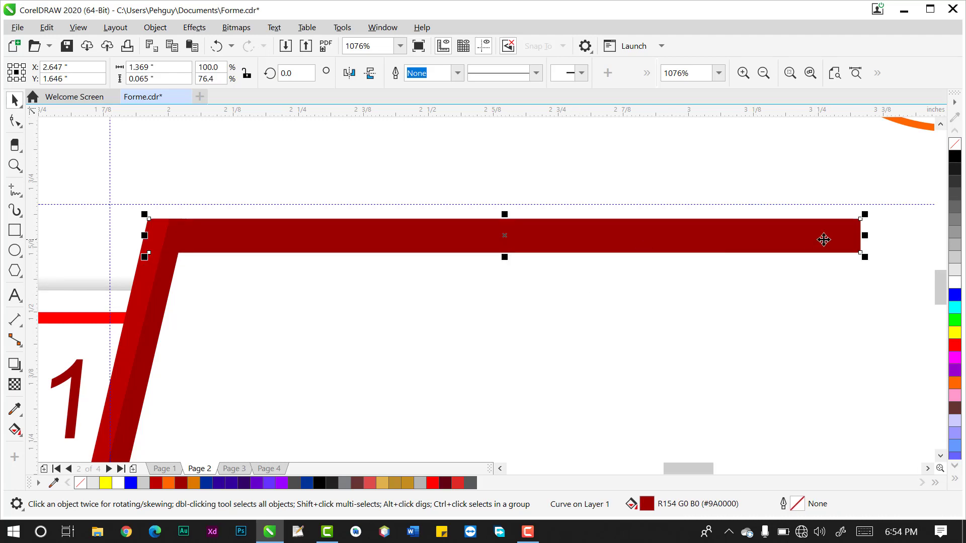
- Slant the bar's free end by adding a node on its lower edge and removing the lower corner node
key("F10")
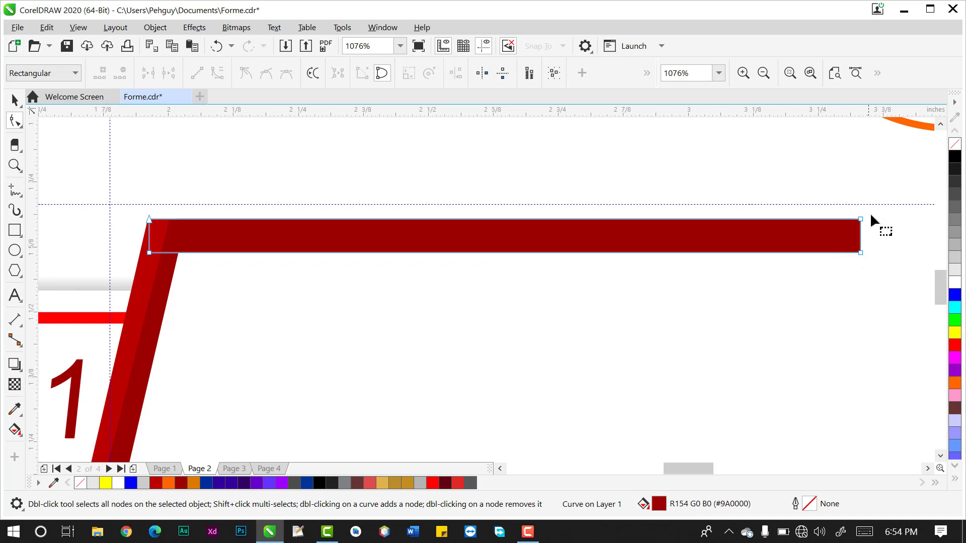
left_click(833, 250)
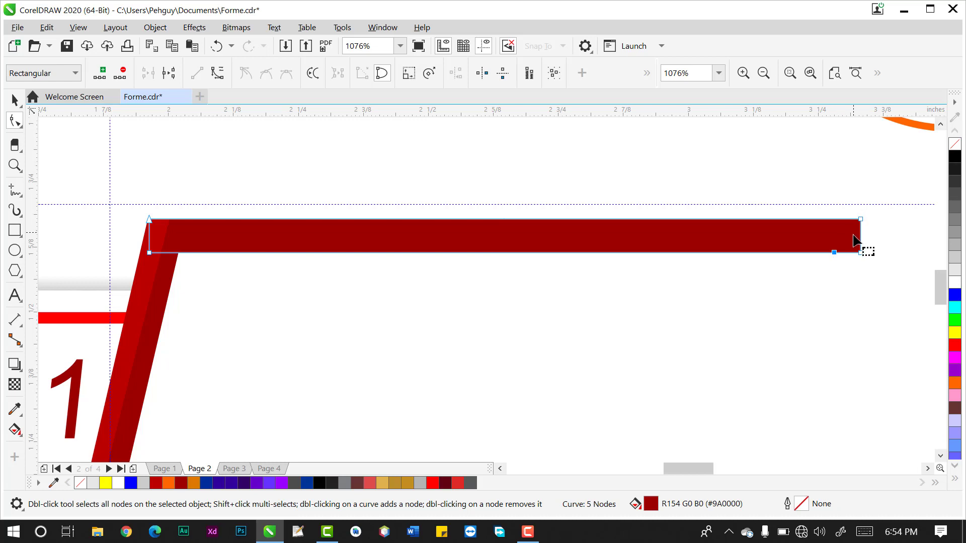
double_click(860, 253)
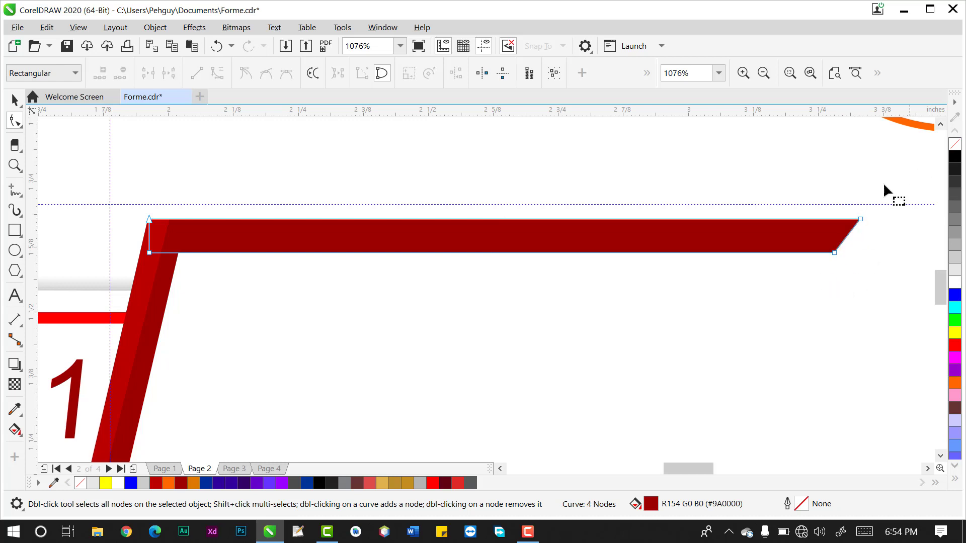
left_click(15, 100)
left_click(274, 162)
- Duplicate the slanted-end bar in place and fill the copy blue without an outline
left_click(409, 239)
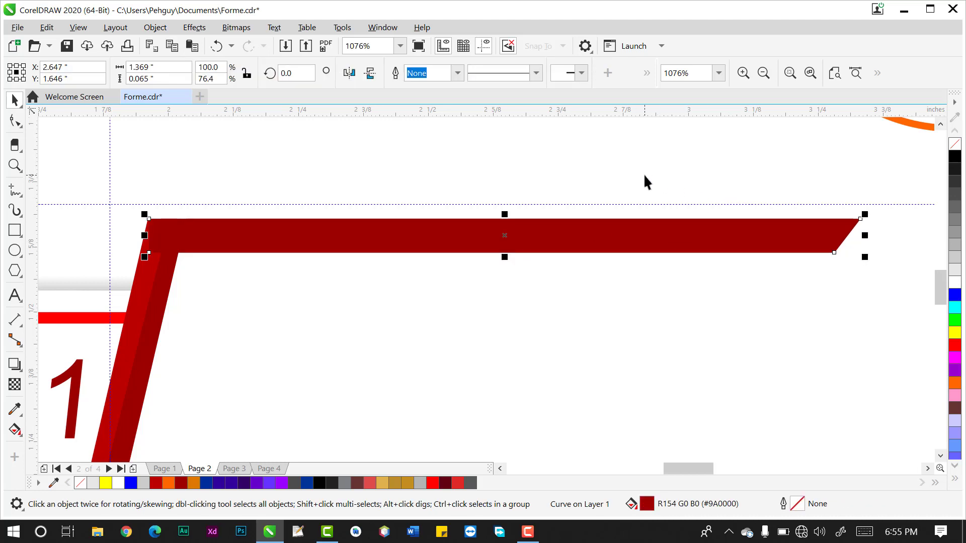
left_click(959, 297)
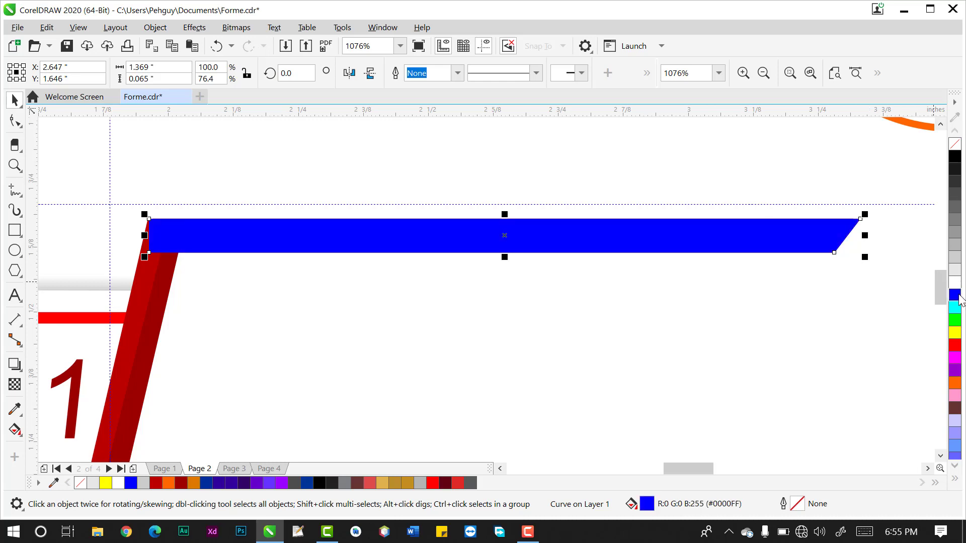
right_click(958, 296)
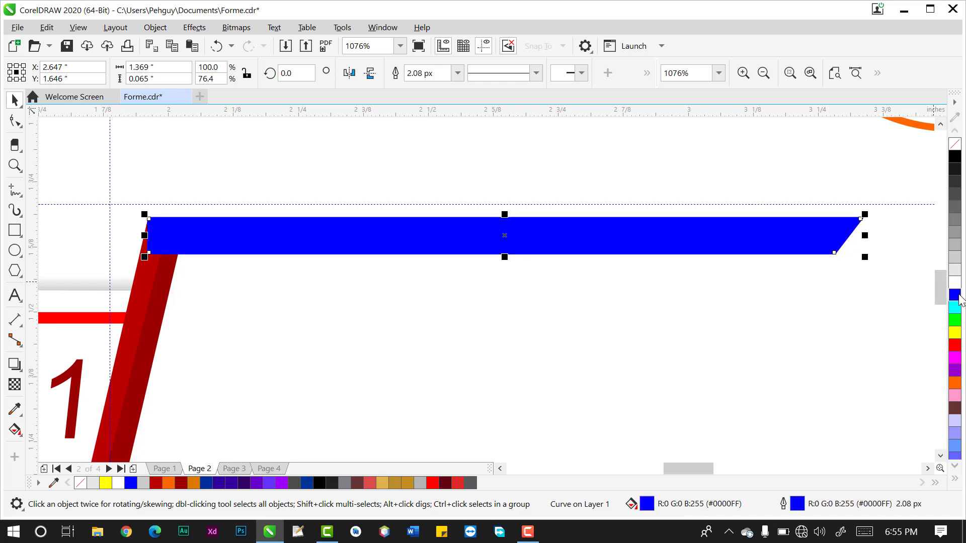
right_click(956, 144)
- Move the blue copy down 0.06 inches below the dark bar and mirror it vertically to form a notched ribbon end
key("Down")
key("Down")
key("Down")
key("Down")
key("Down")
key("Down")
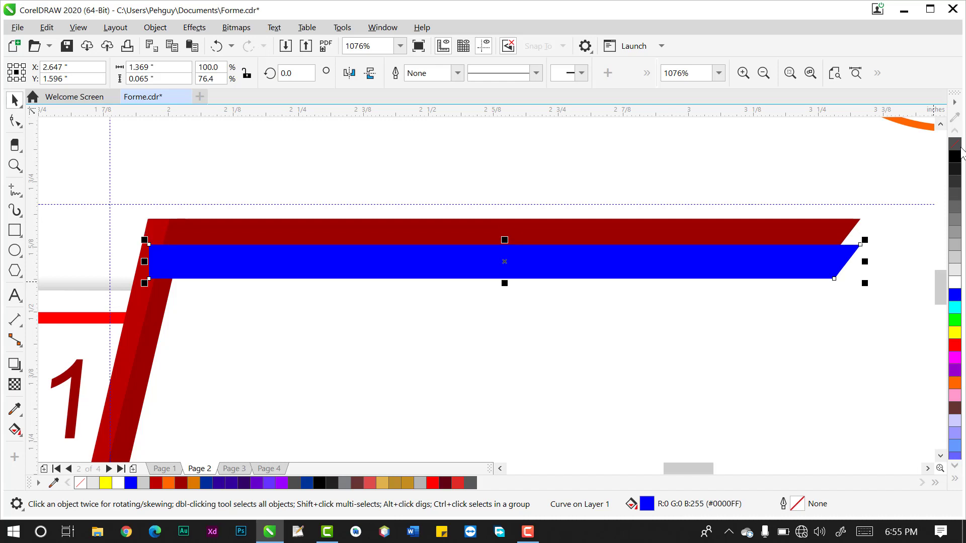
key("Up")
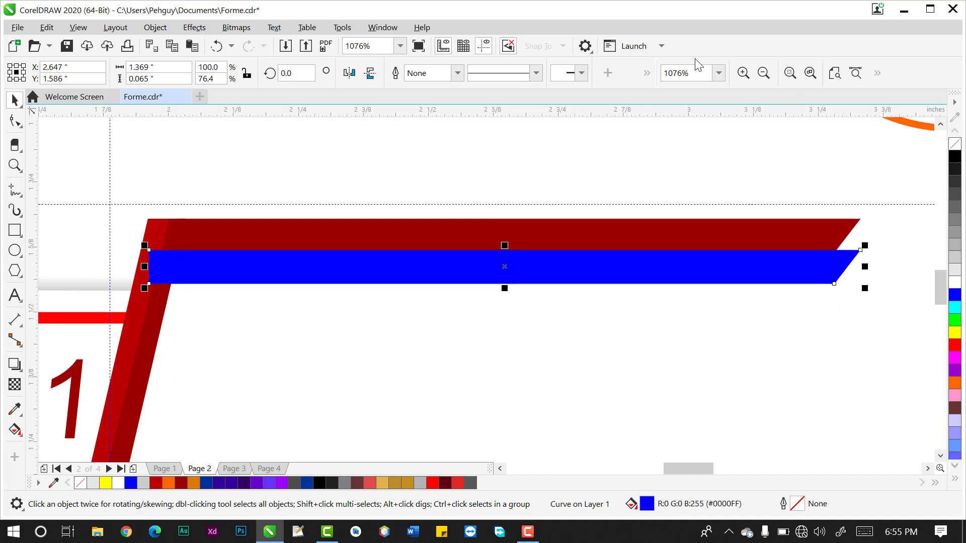
left_click(371, 77)
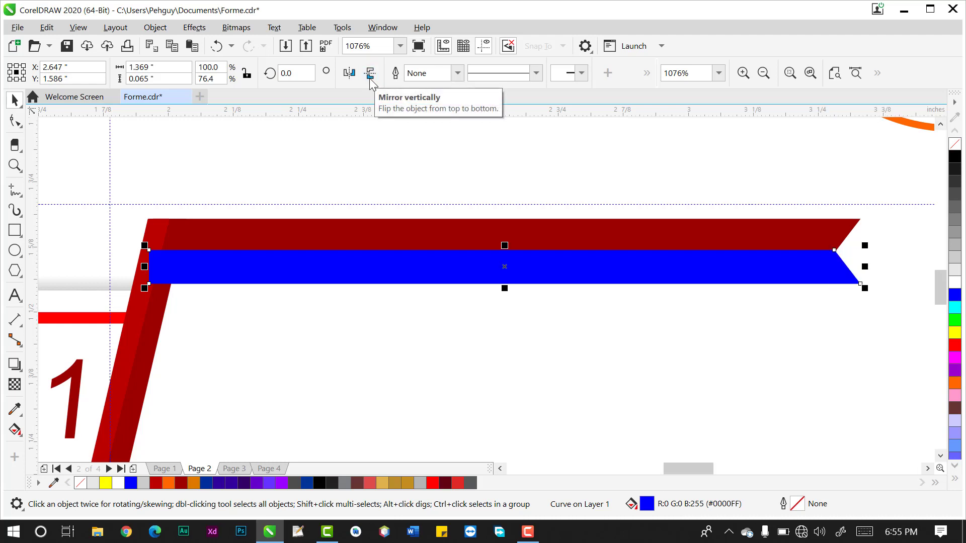
left_click(743, 207)
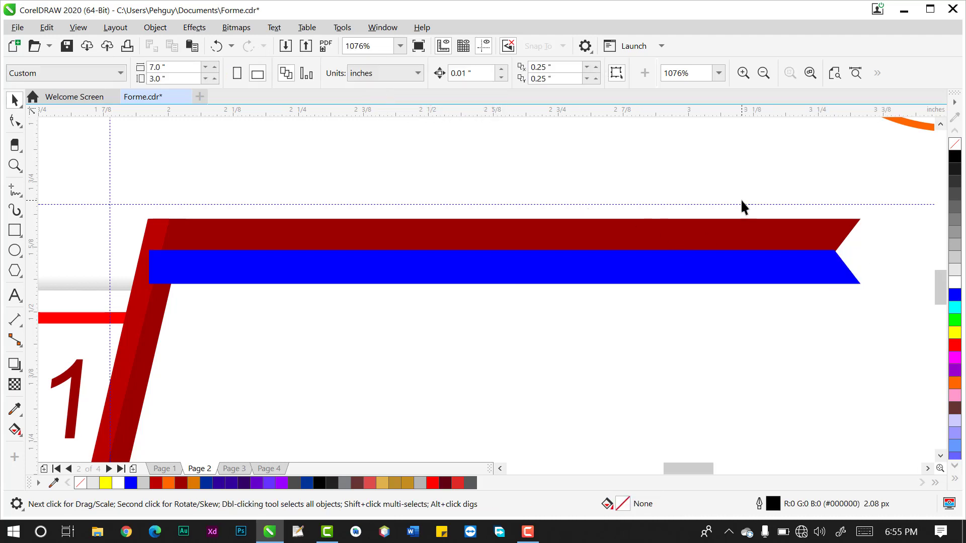
- Fill the lower mirrored bar with the medium red #BA0000
left_click(794, 279)
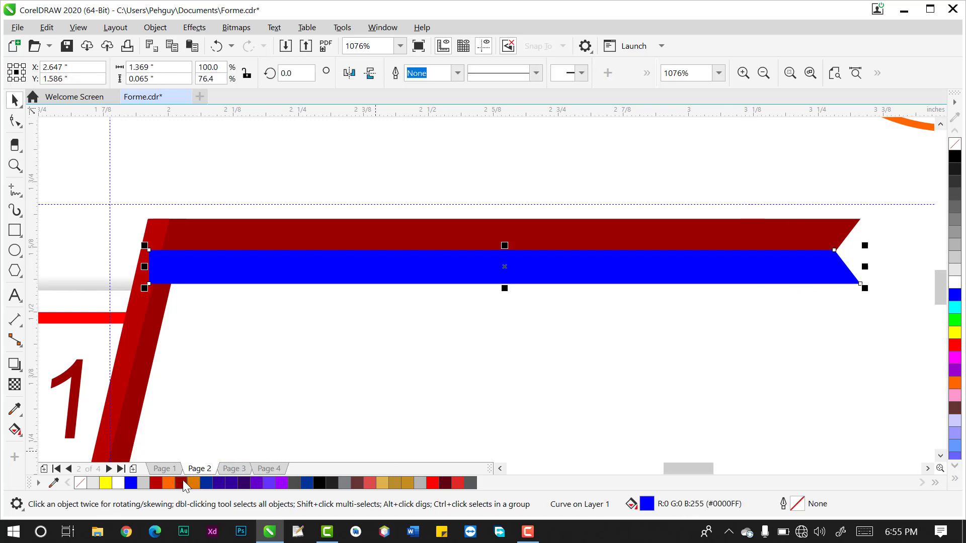
left_click(434, 483)
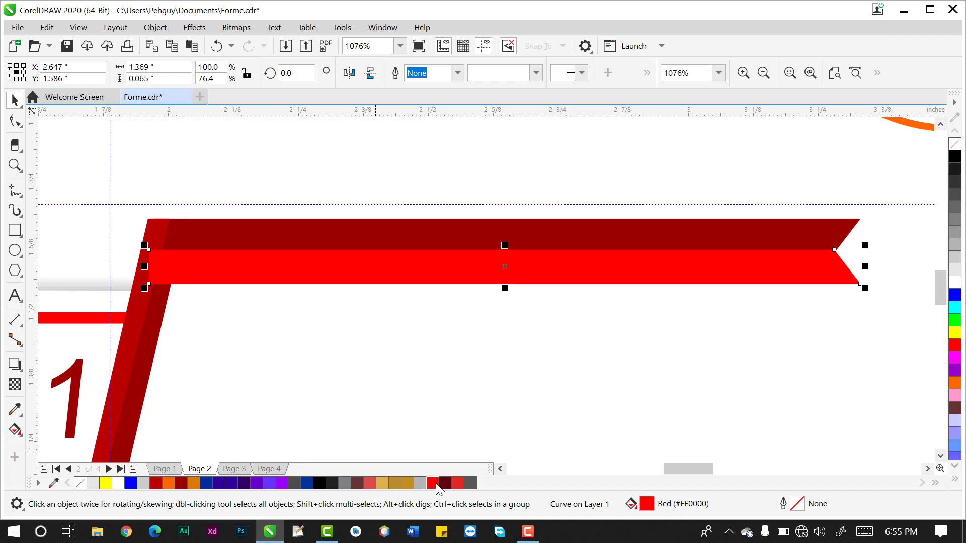
left_click(334, 391)
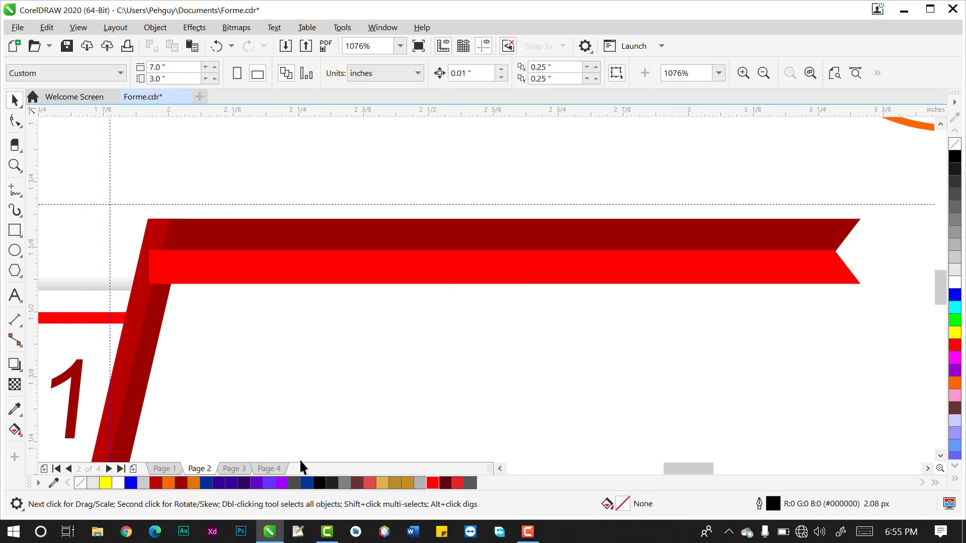
left_click(258, 280)
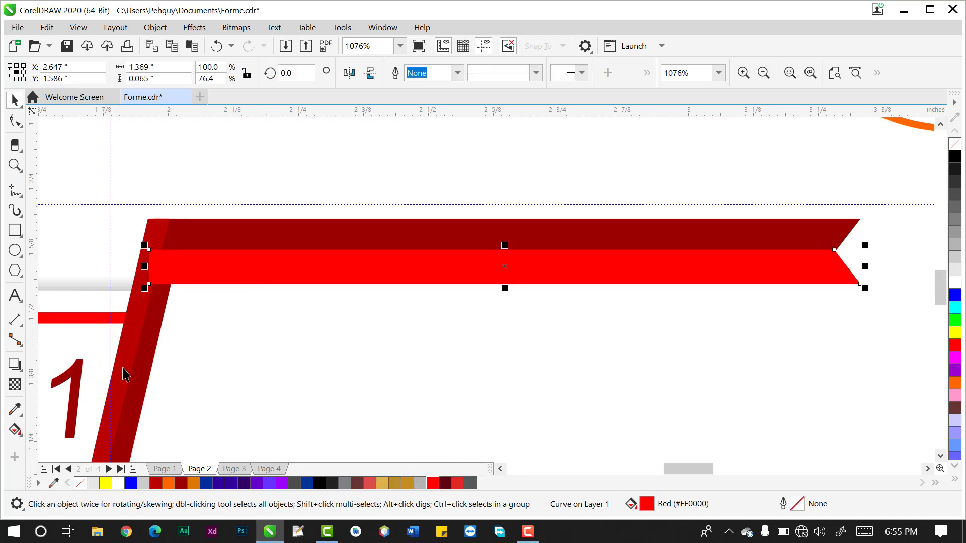
left_click(157, 483)
left_click(377, 348)
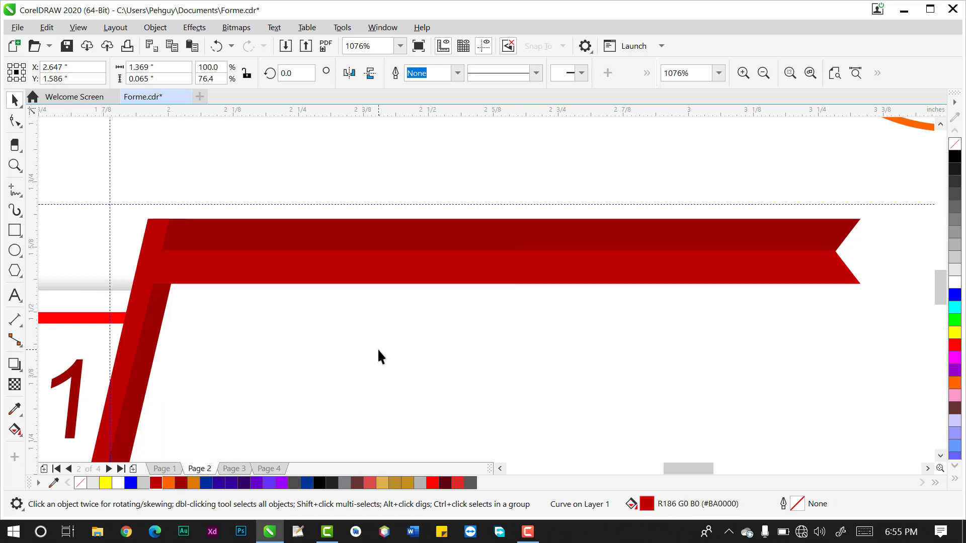
- Send the lower #BA0000 bar backward behind the slanted two-tone band
left_click(480, 269)
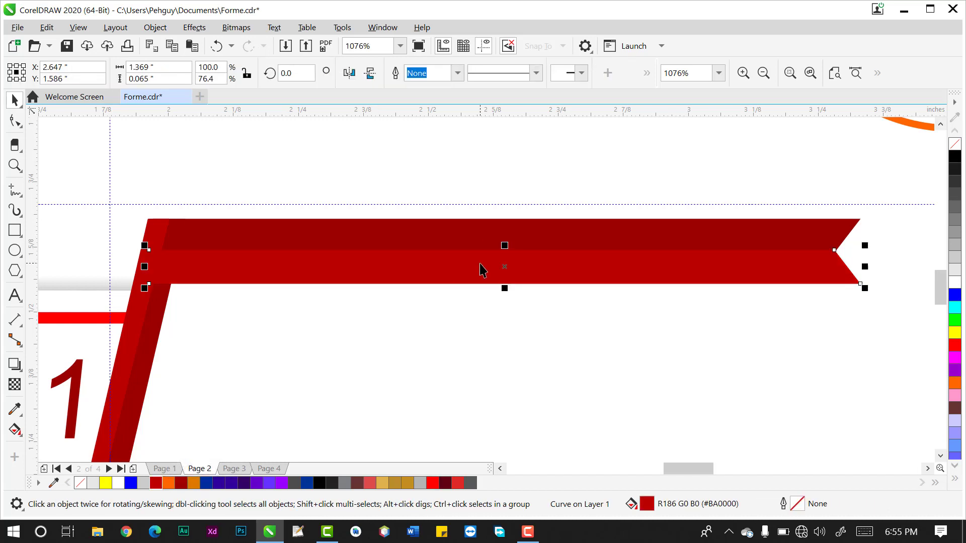
key("ctrl+Page_Down")
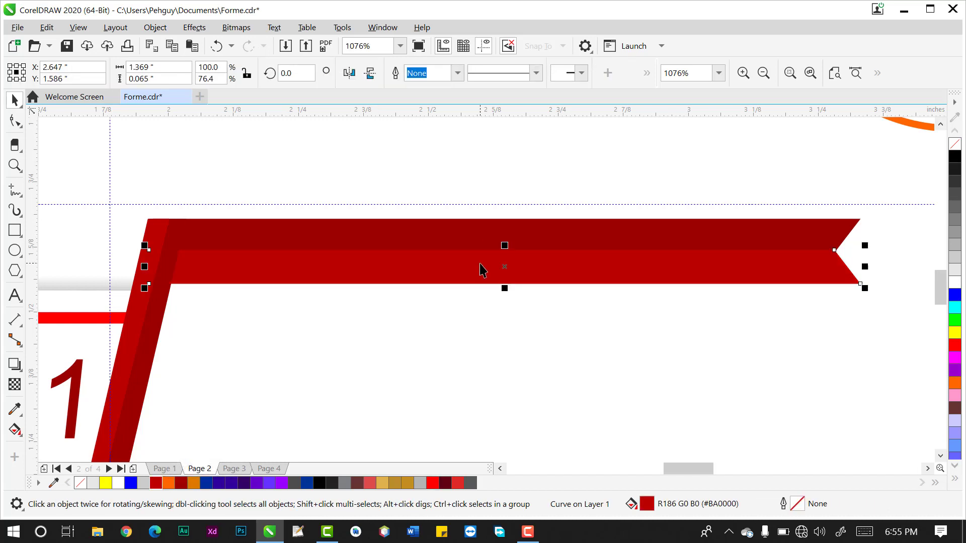
left_click(716, 304)
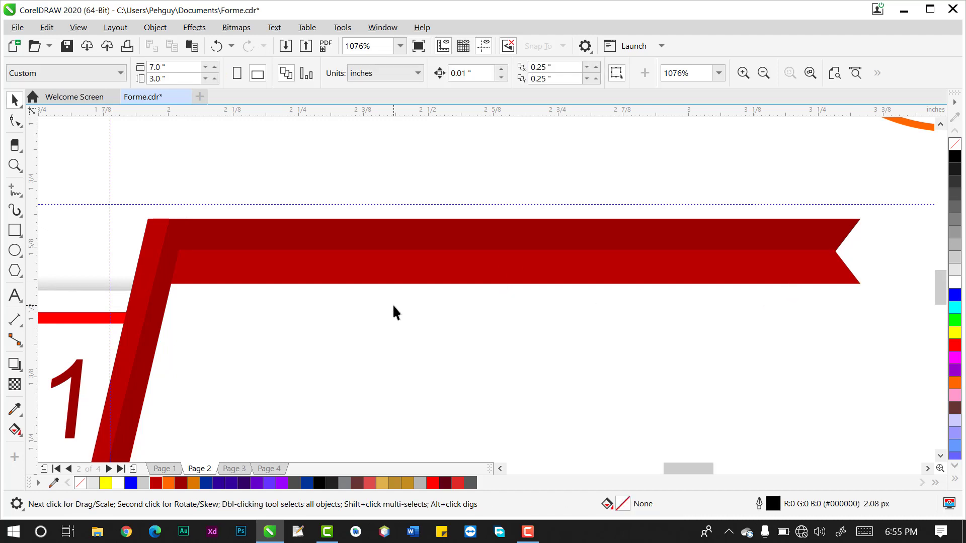
- Add the artistic text "Fonction" in 24 pt Arial over the ribbon
left_click(15, 295)
left_click(294, 359)
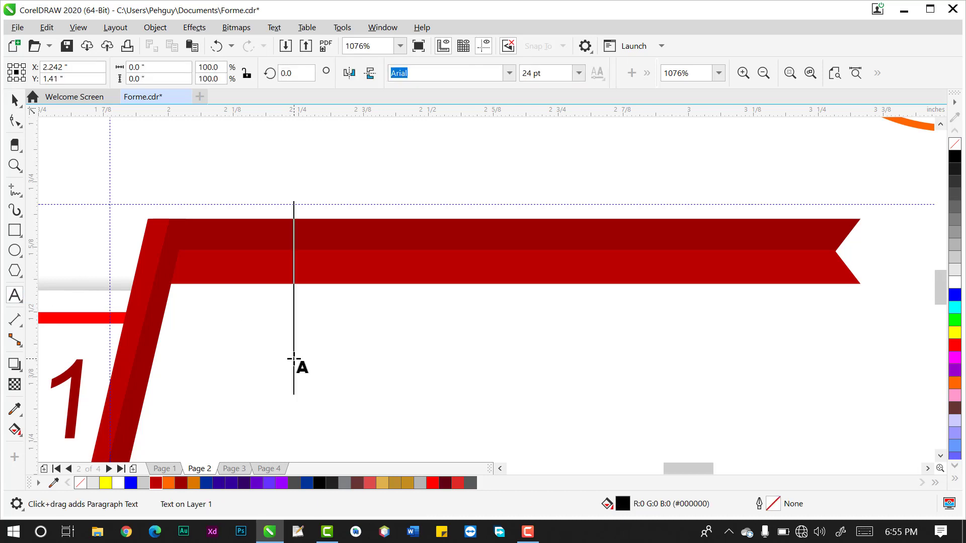
type("Fonction")
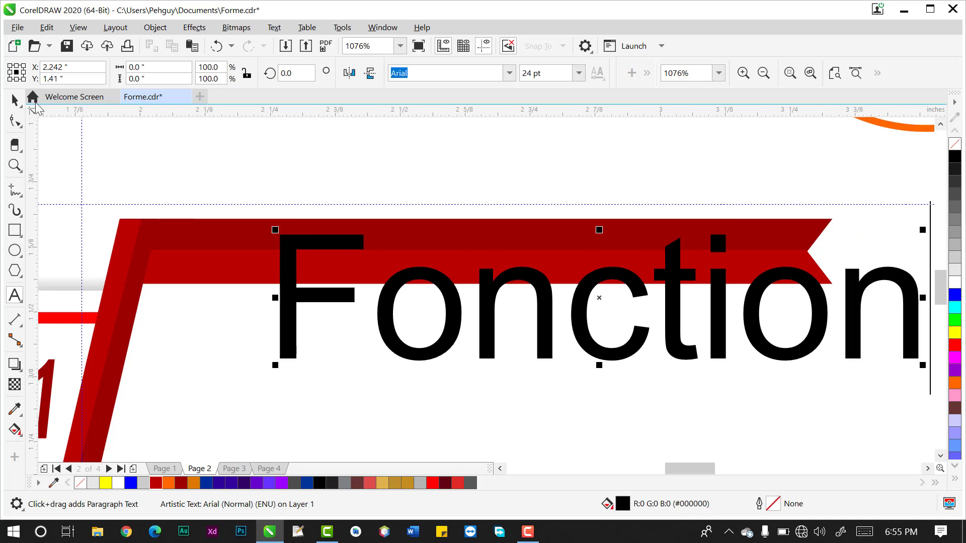
- Scale the "Fonction" text down, place it on the lower bar beside the slanted band, and fill it white
left_click(16, 101)
left_click(293, 240)
left_click_drag(275, 230, 210, 262)
left_click_drag(341, 239, 298, 244)
left_click(118, 484)
left_click(343, 359)
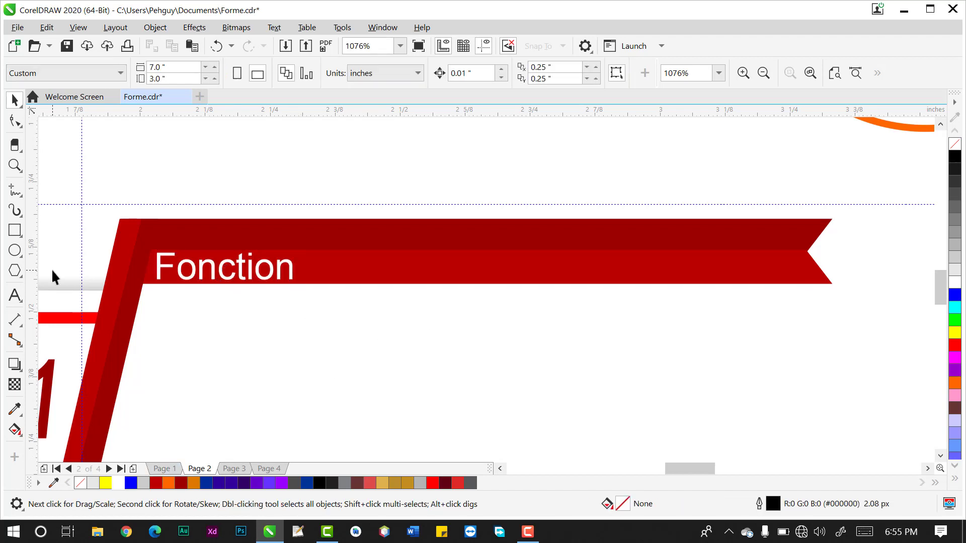
- Draw a freehand two-segment chevron about 0.03 by 0.057 inches pointing toward the ribbon's notched end
key("z")
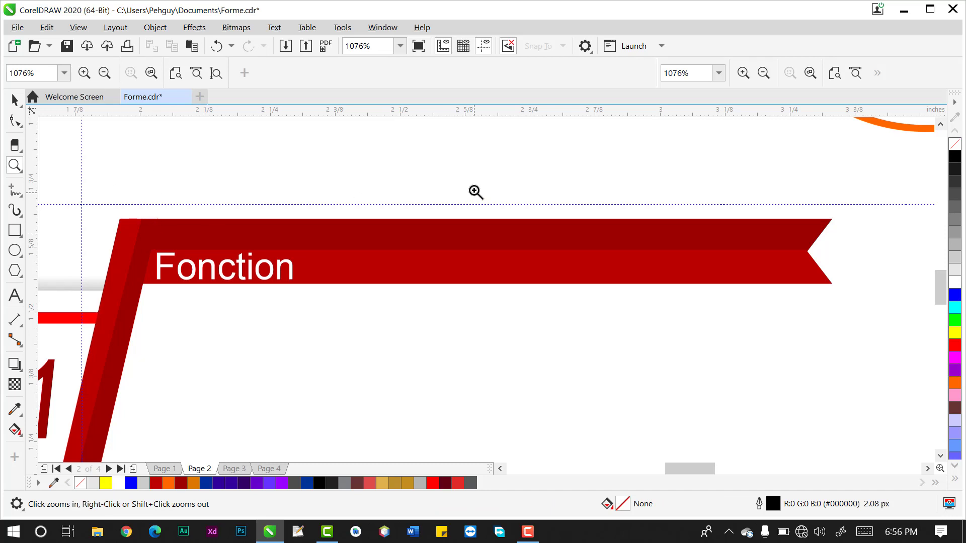
left_click_drag(474, 190, 865, 347)
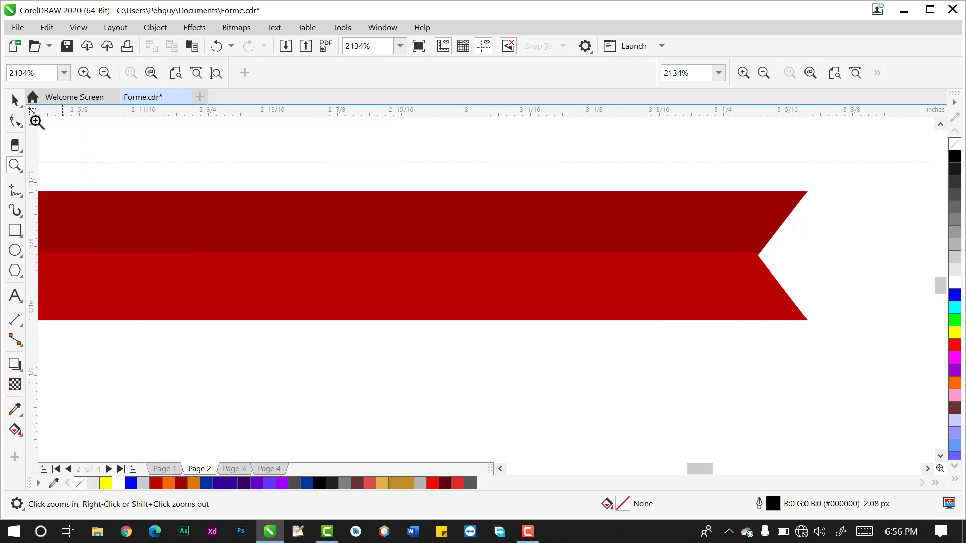
left_click(15, 101)
left_click(15, 191)
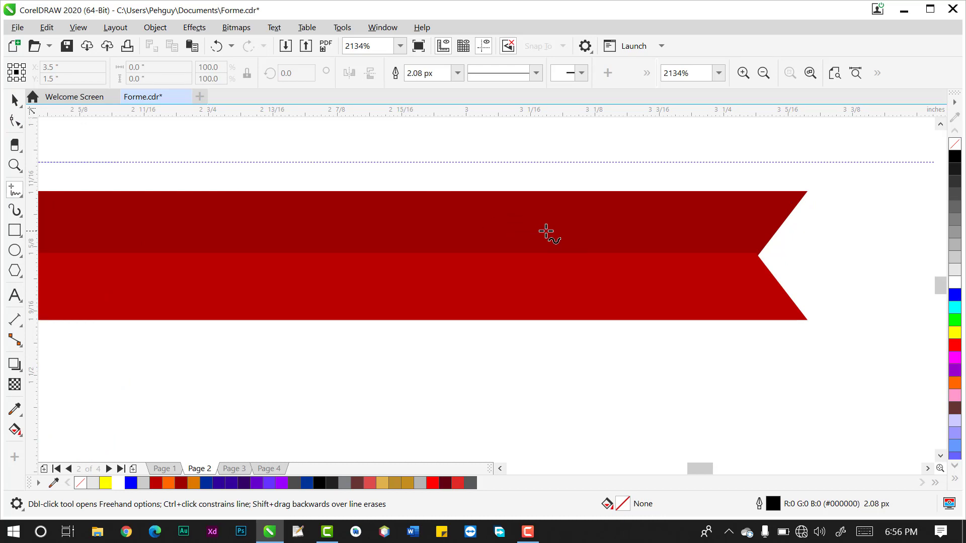
left_click(536, 220)
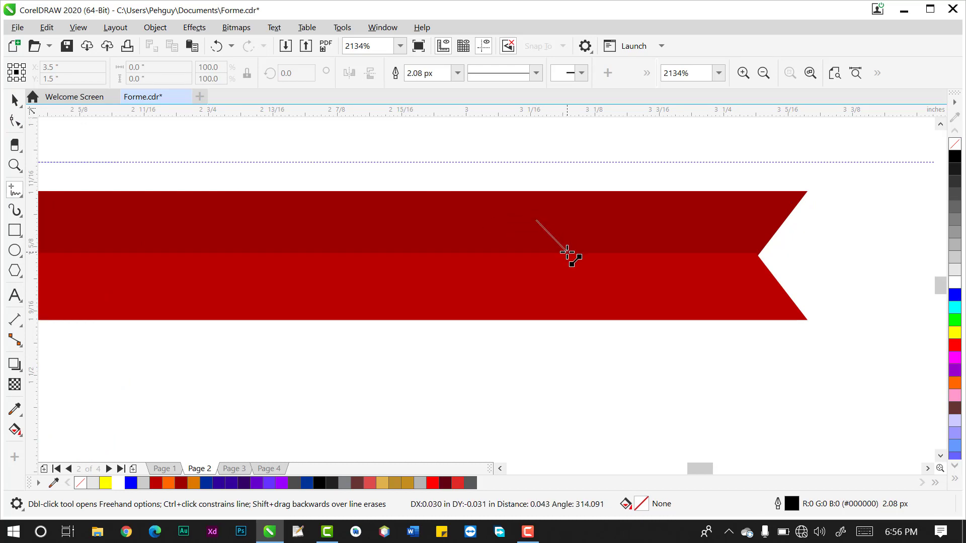
double_click(567, 250)
left_click(541, 276)
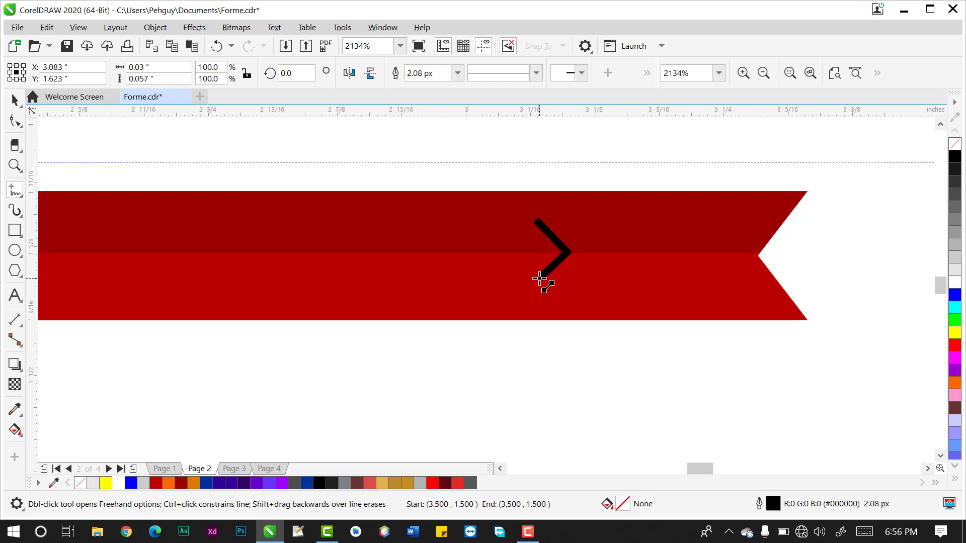
- Give the chevron a white outline and duplicate it twice at 0.03-inch intervals toward the notched end
left_click(15, 99)
right_click(130, 483)
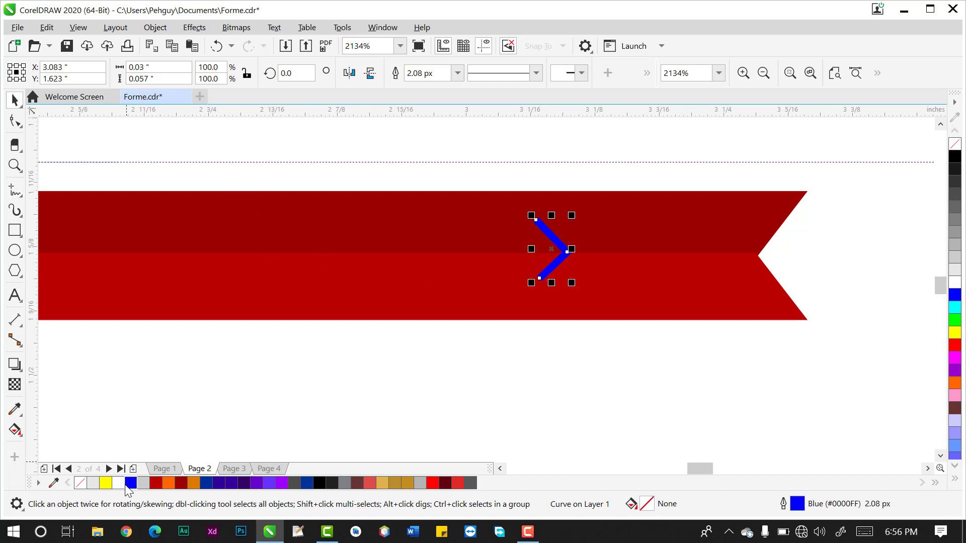
right_click(118, 483)
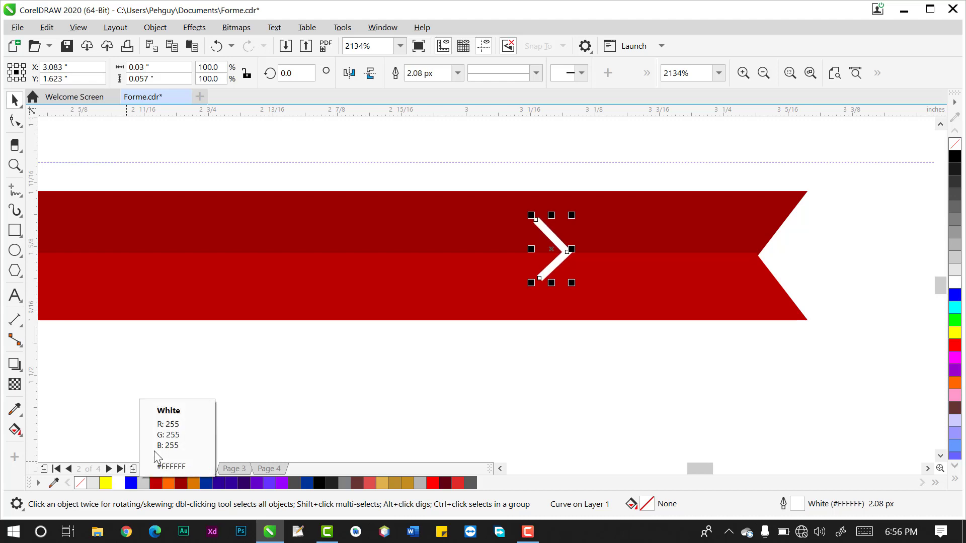
key("ctrl+d")
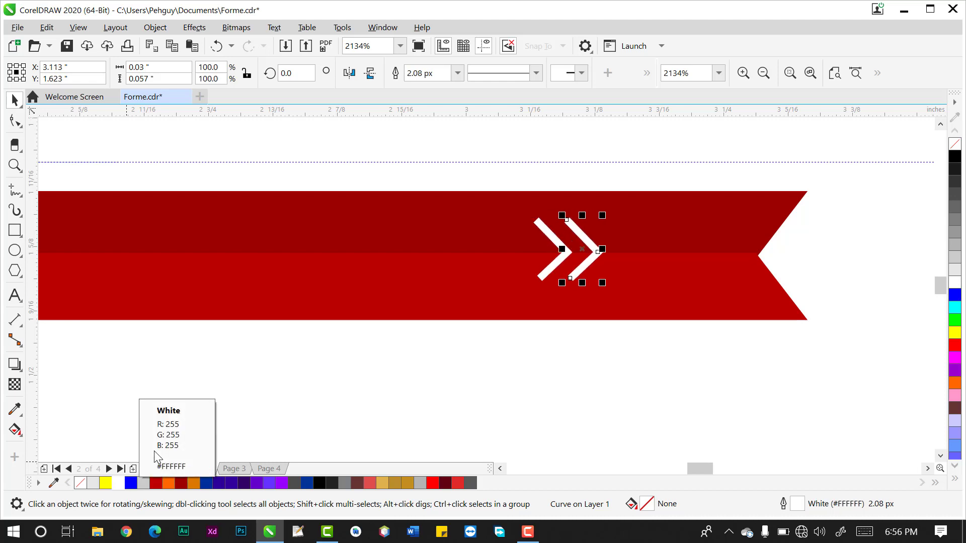
key("ctrl+d")
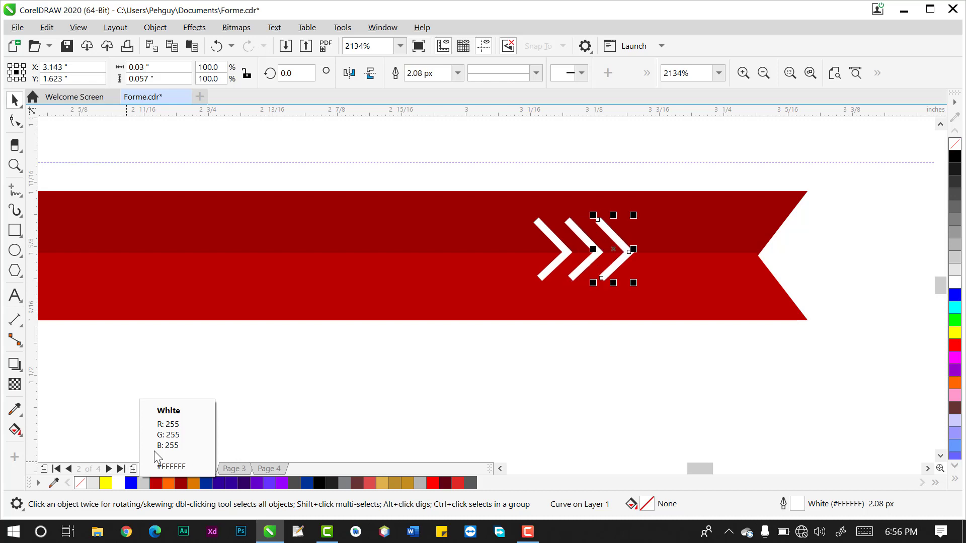
left_click(527, 532)
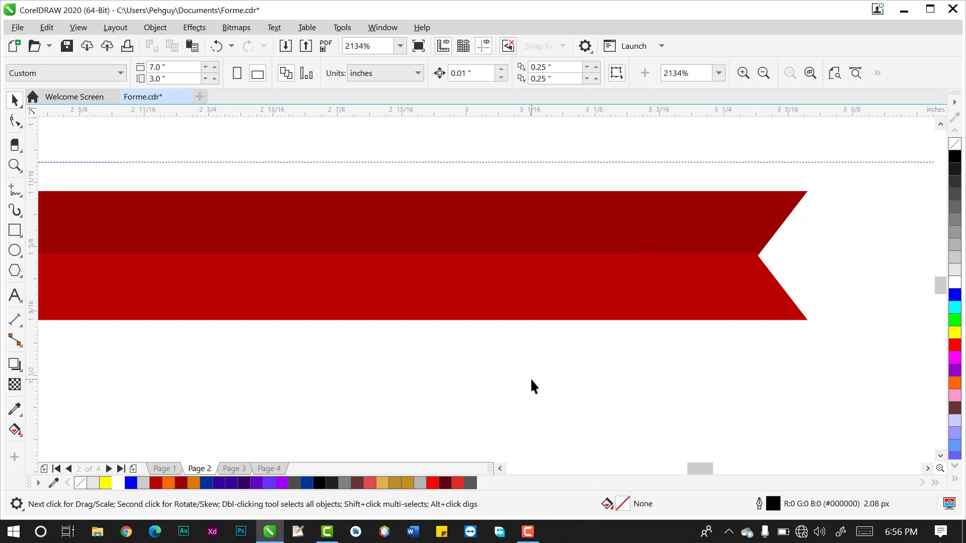
- Draw a freehand two-segment chevron about 0.031 by 0.063 inches near the ribbon's notched end, pointing toward the notch
left_click(16, 193)
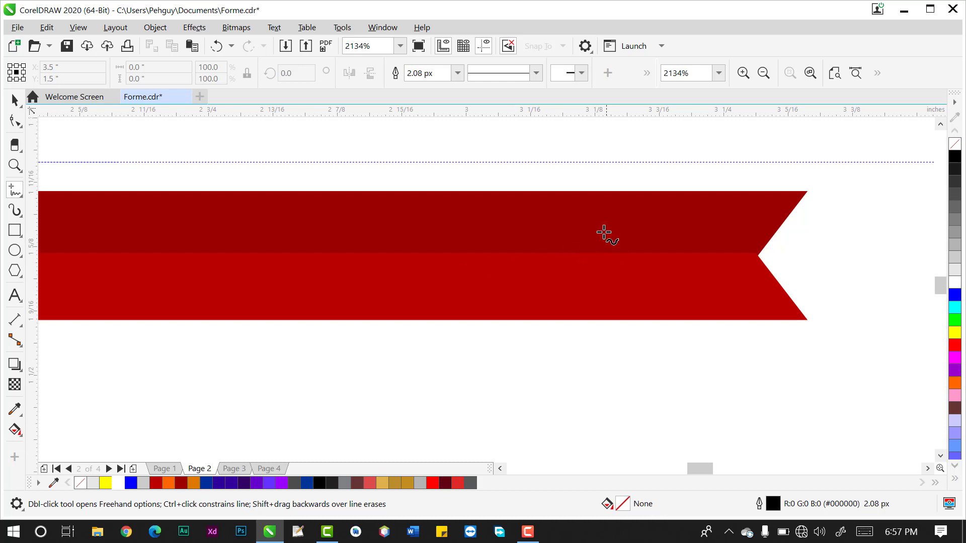
left_click(588, 216)
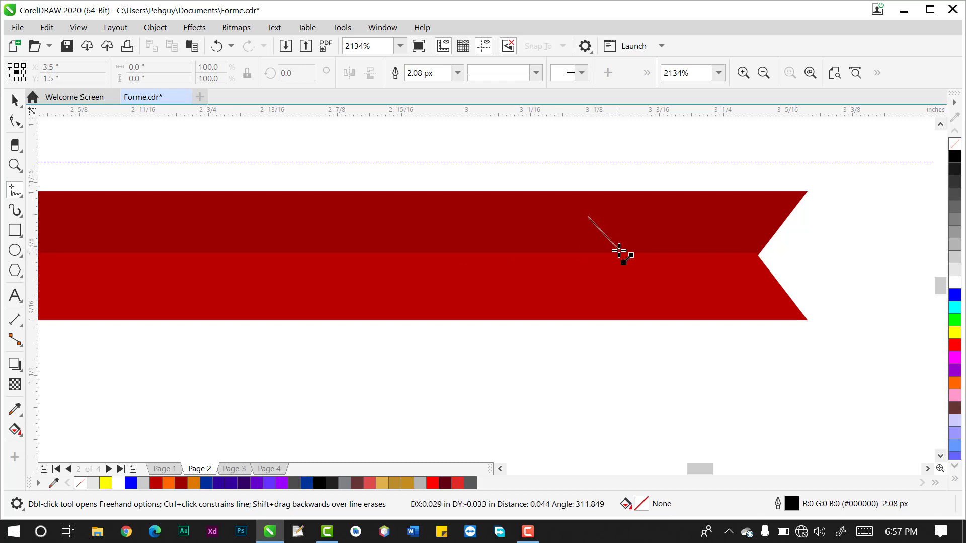
left_click(619, 252)
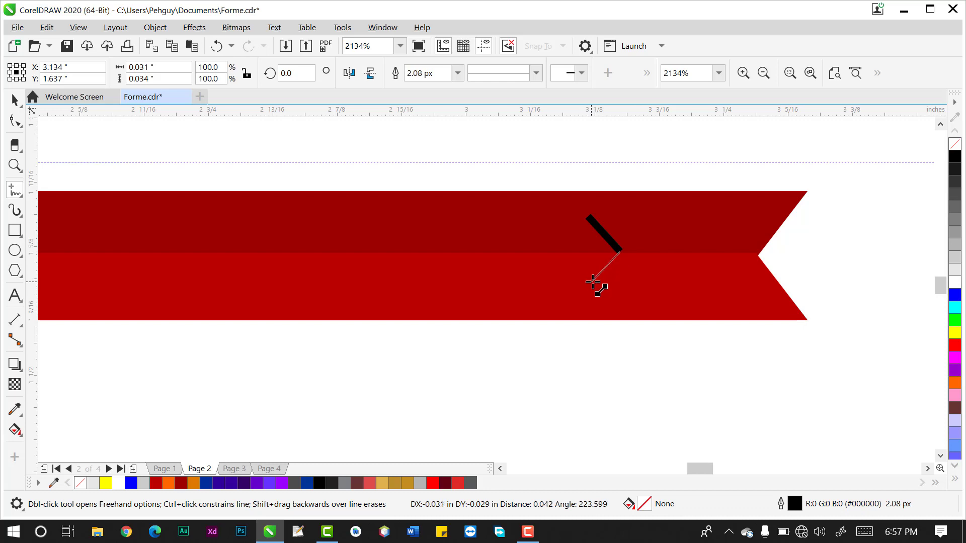
left_click(593, 282)
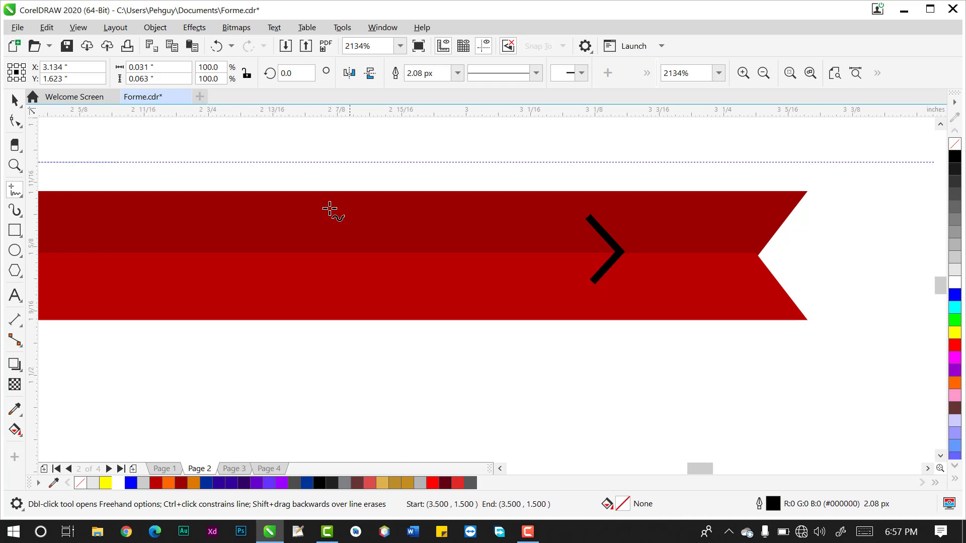
- Give the new chevron a white outline and duplicate it twice at 0.03-inch intervals toward the notch
left_click(15, 100)
right_click(118, 483)
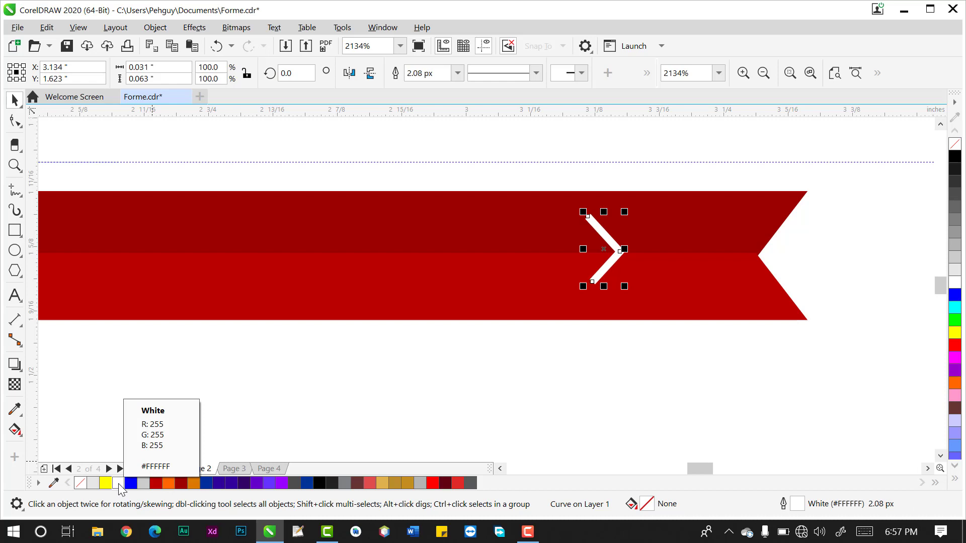
key("ctrl+d")
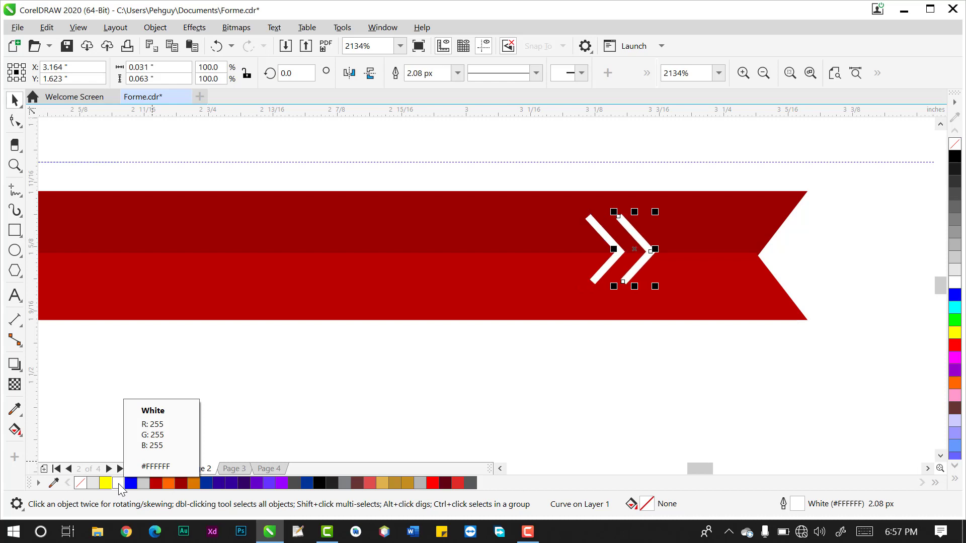
key("ctrl+d")
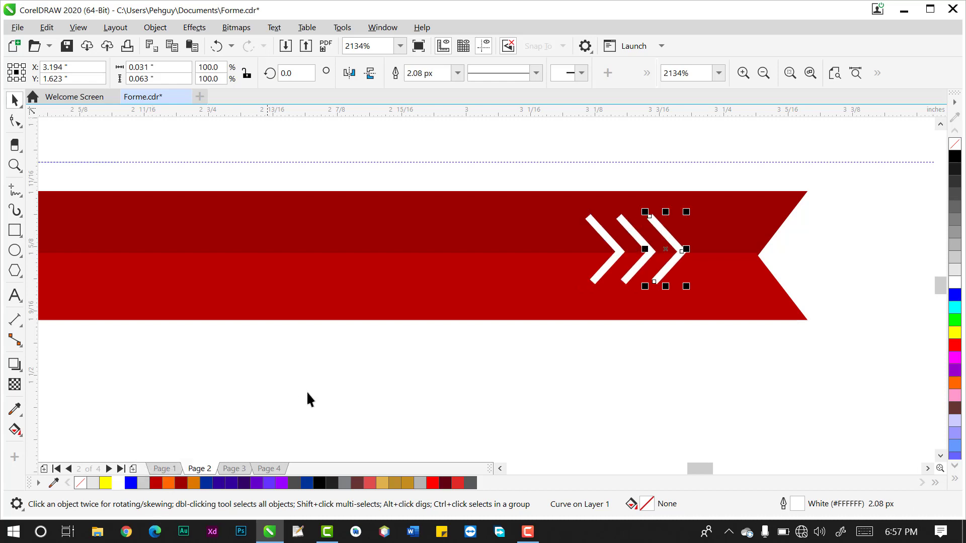
- Group the three white chevrons and deselect them
left_click(597, 181)
left_click_drag(541, 134, 739, 344)
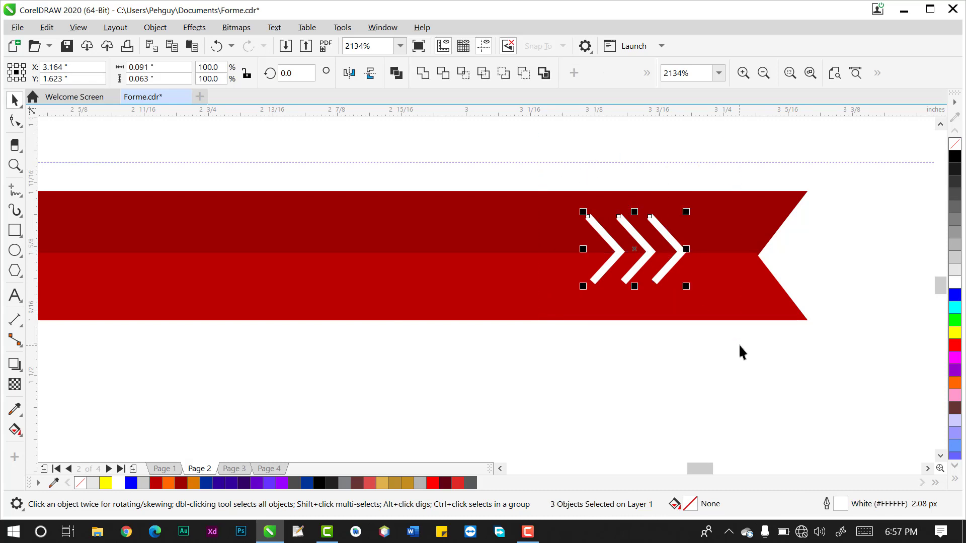
key("ctrl+g")
key("z")
right_click(319, 309)
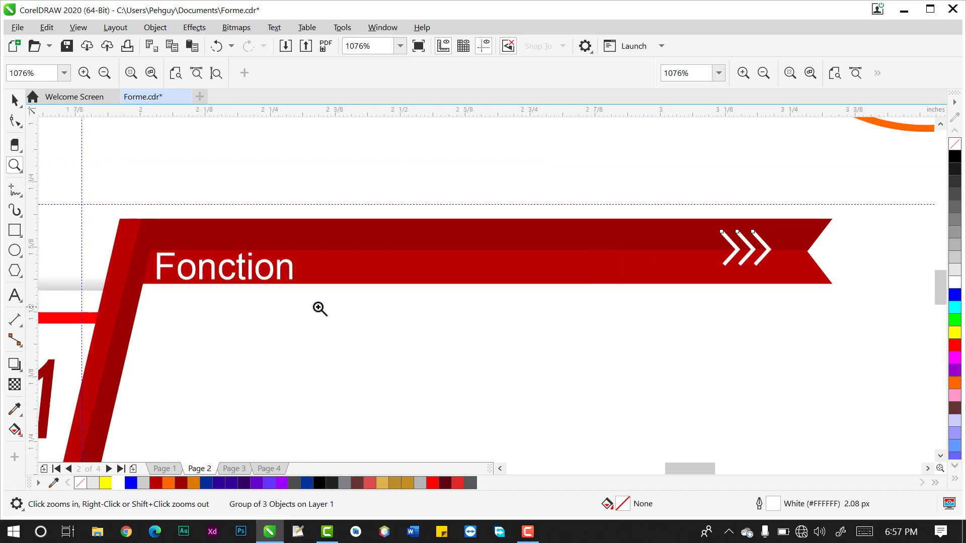
right_click(176, 214)
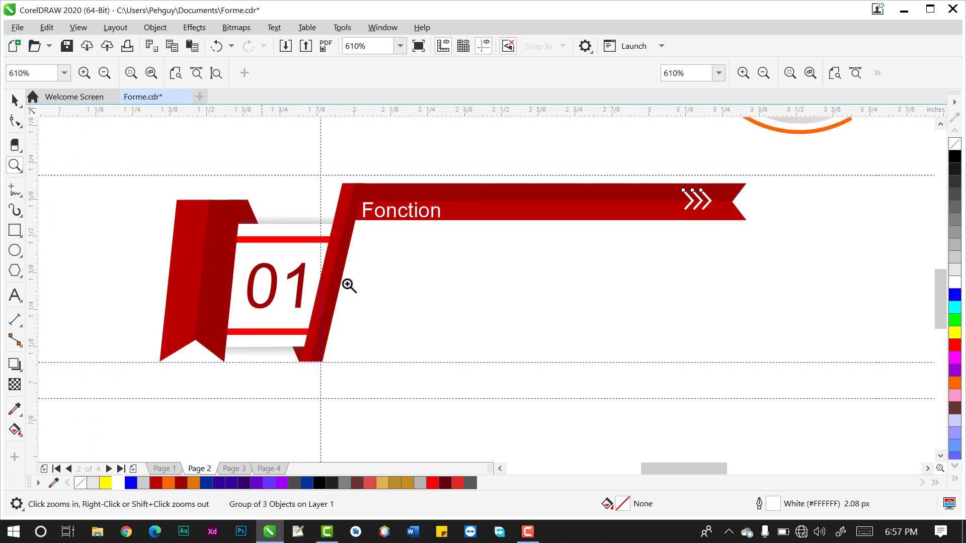
left_click(14, 100)
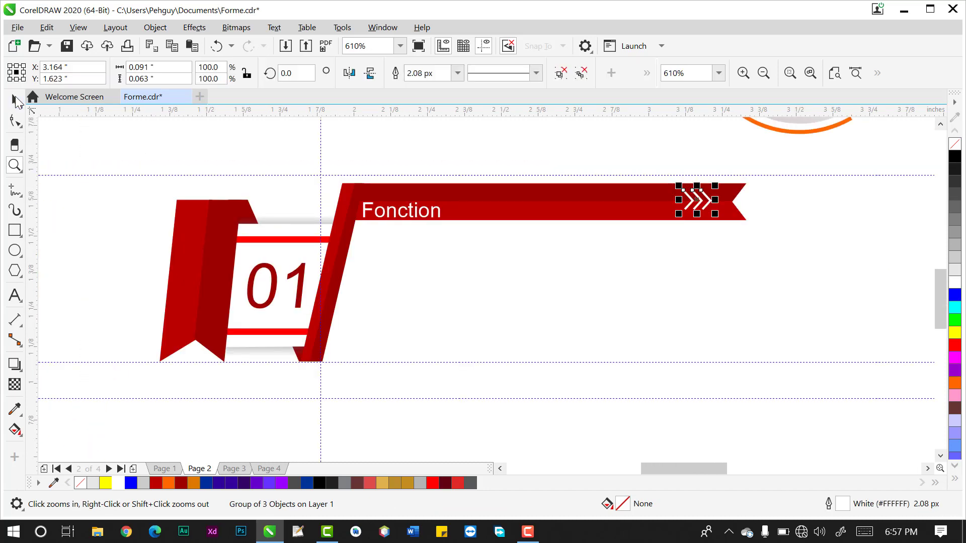
left_click(474, 281)
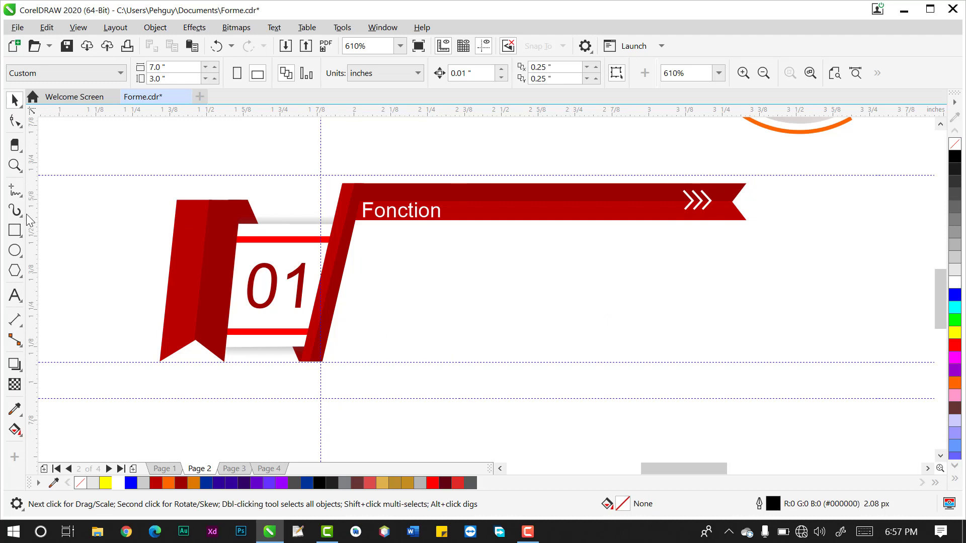
- Draw a rectangle about 1.302 by 0.444 inches beneath the ribbon bar and stretch its top edge up over the bar to about 0.469 inches high
left_click(16, 230)
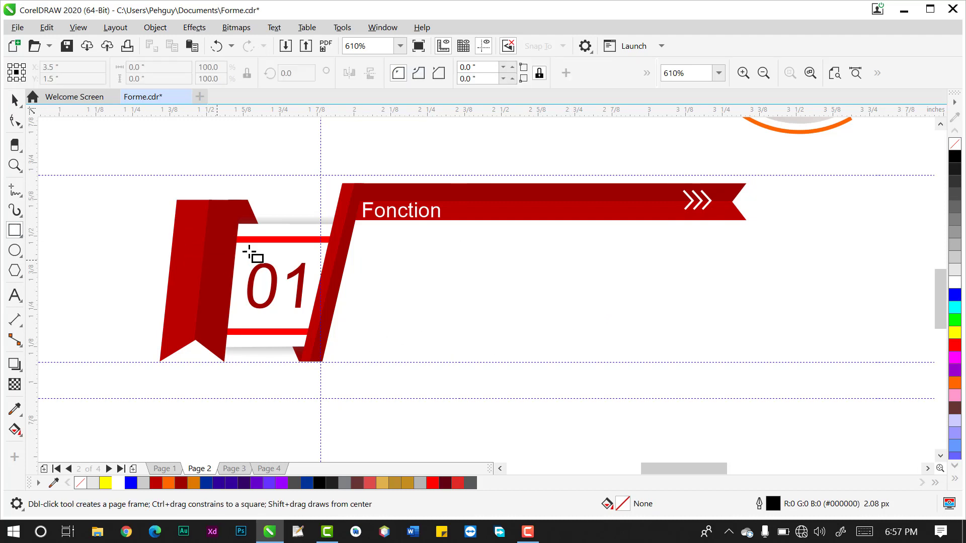
left_click_drag(332, 224, 715, 355)
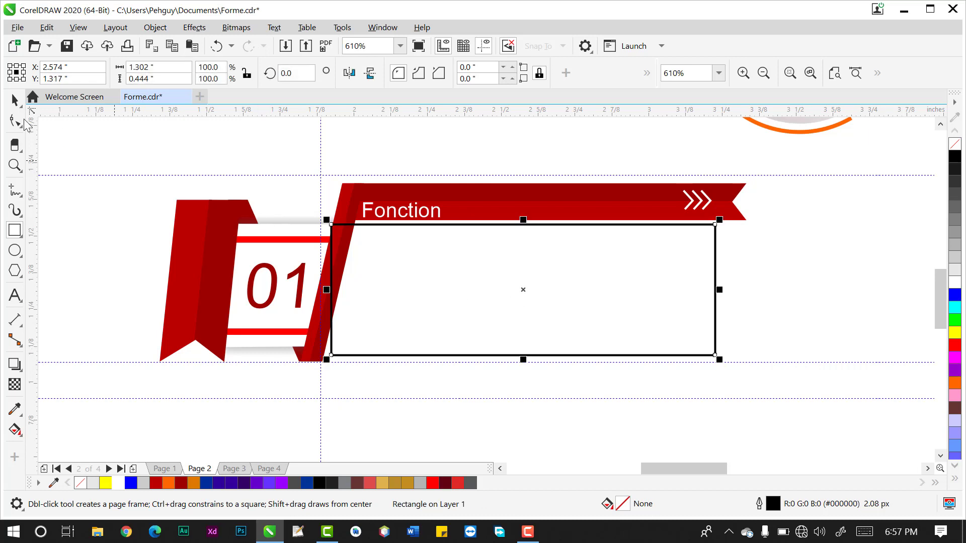
left_click(15, 99)
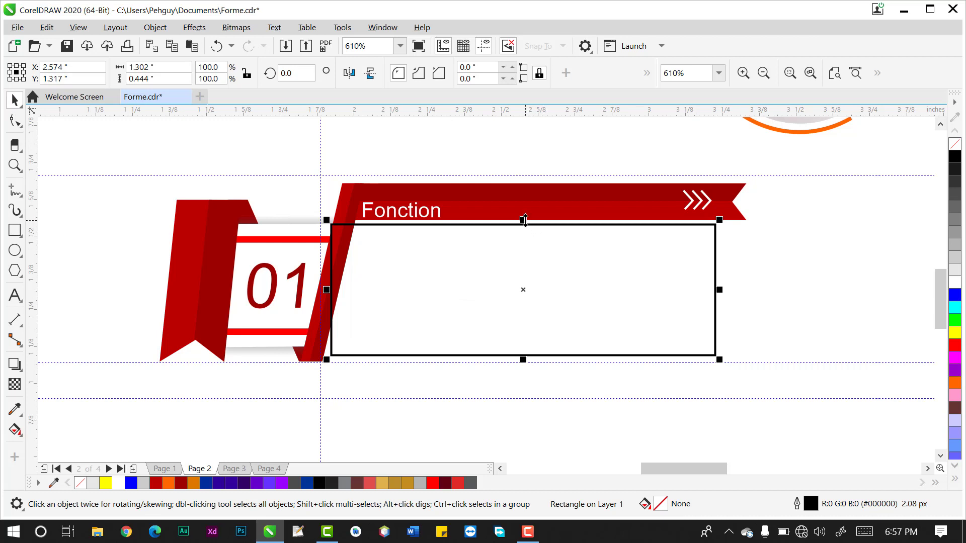
left_click_drag(524, 221, 525, 209)
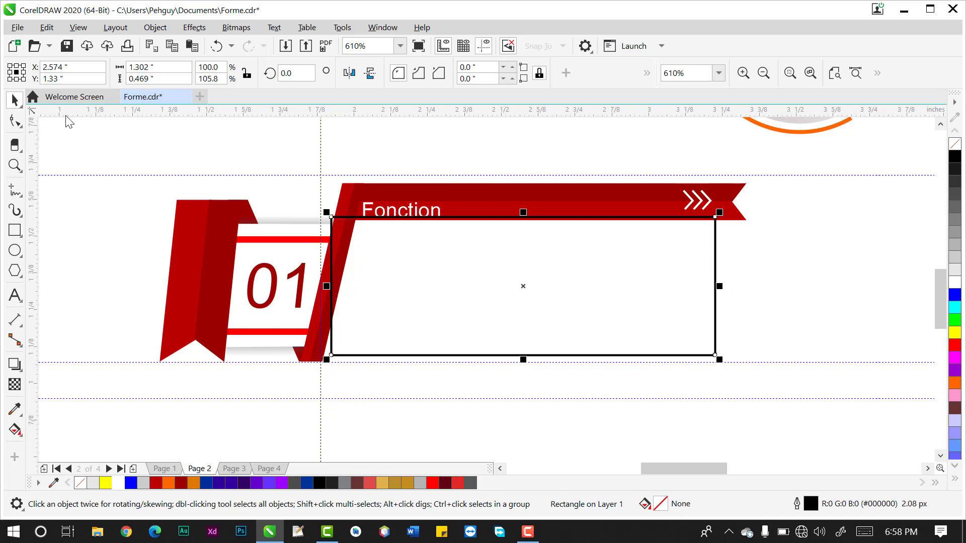
- Round only the rectangle's lower-right corner to the maximum radius with the Shape tool
left_click(15, 121)
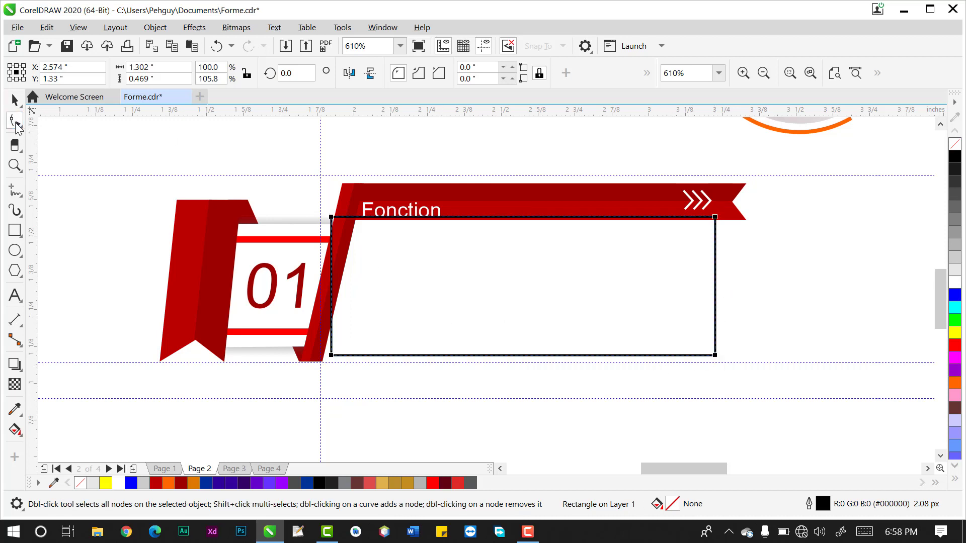
left_click(716, 356)
left_click_drag(716, 355, 737, 273)
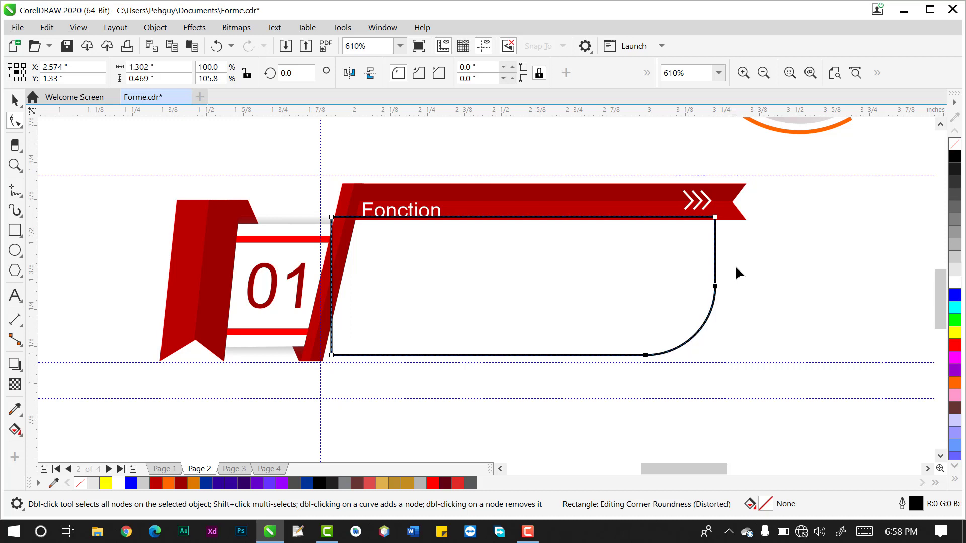
left_click(15, 100)
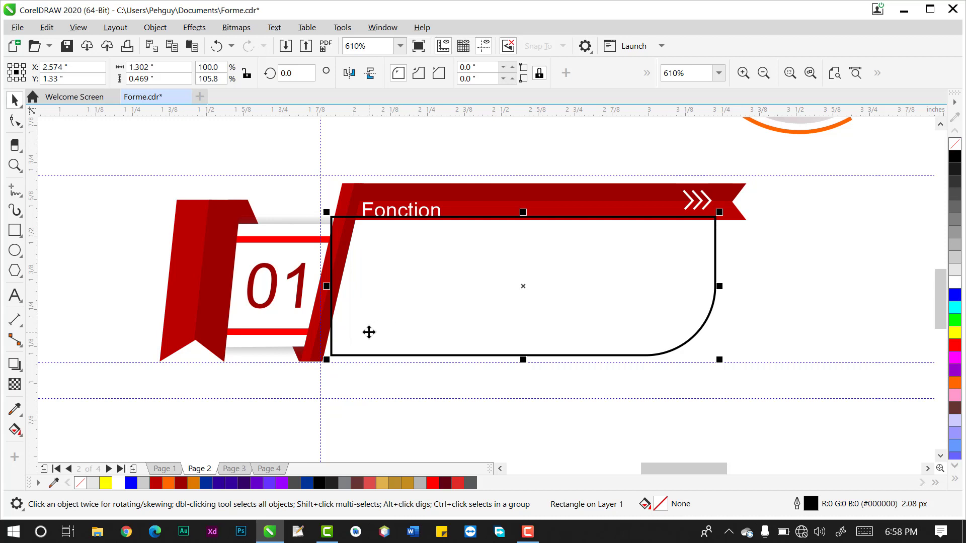
- Widen the rectangle on both sides to about 1.376 inches and convert it to curves
left_click_drag(327, 287, 315, 288)
right_click(460, 296)
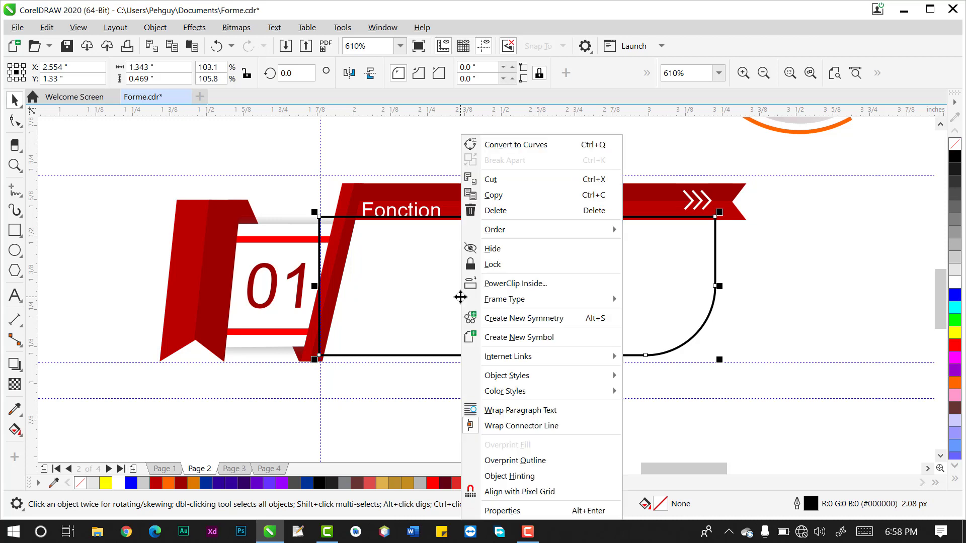
key("Escape")
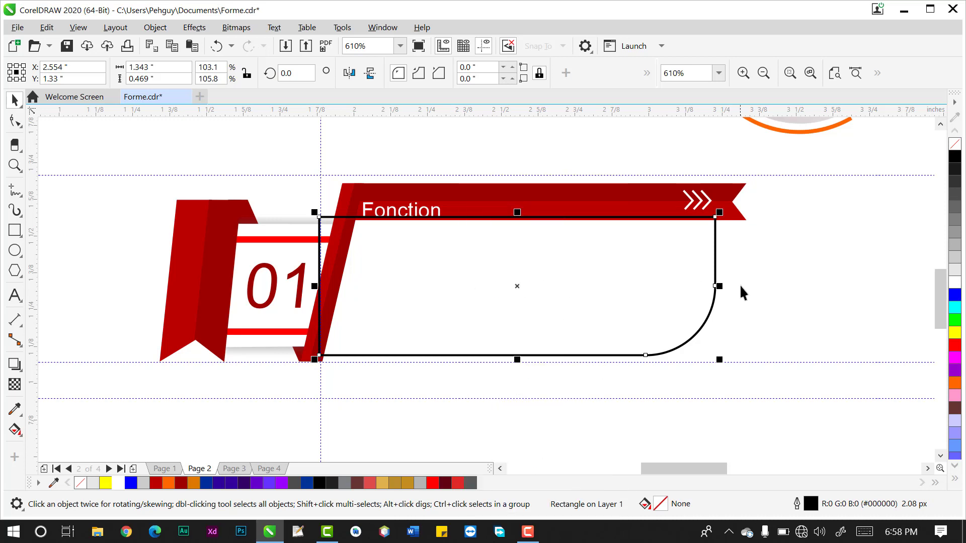
left_click_drag(719, 285, 729, 285)
right_click(651, 286)
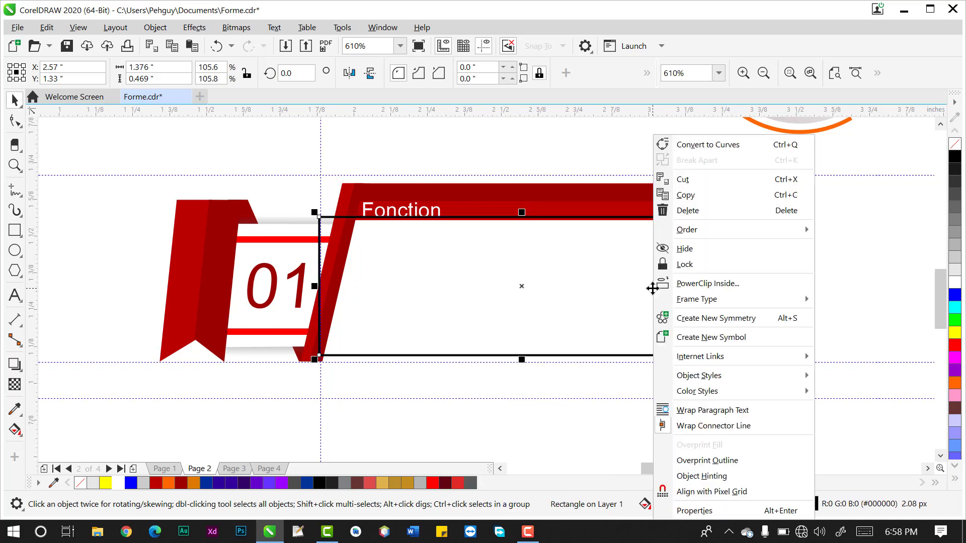
left_click(686, 145)
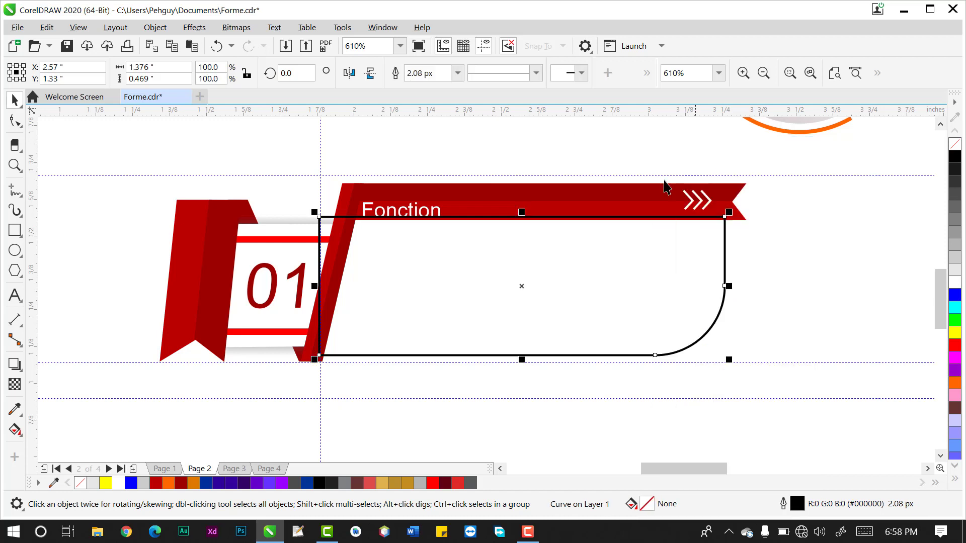
- Move the panel's upper-left node inward so its side edge slants along the folded red band
key("F10")
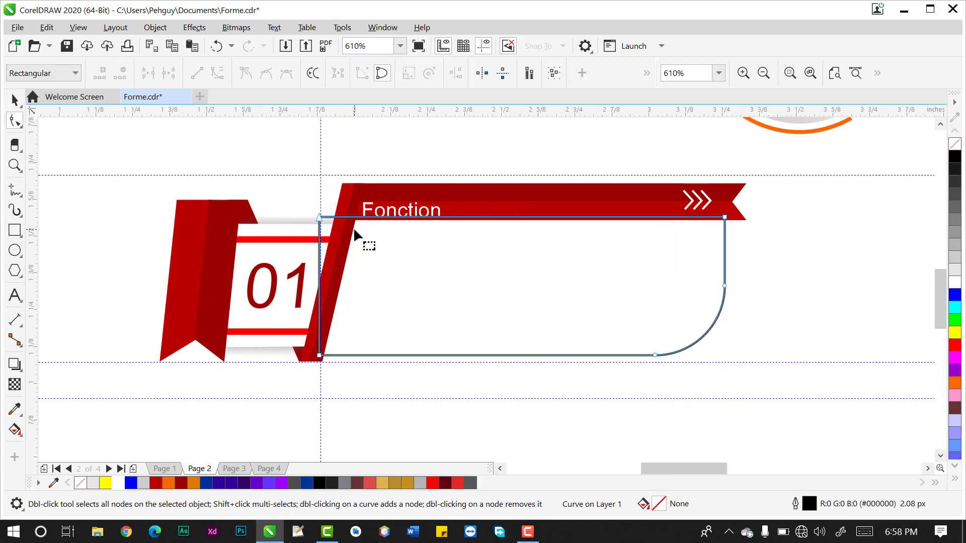
left_click_drag(322, 218, 353, 220)
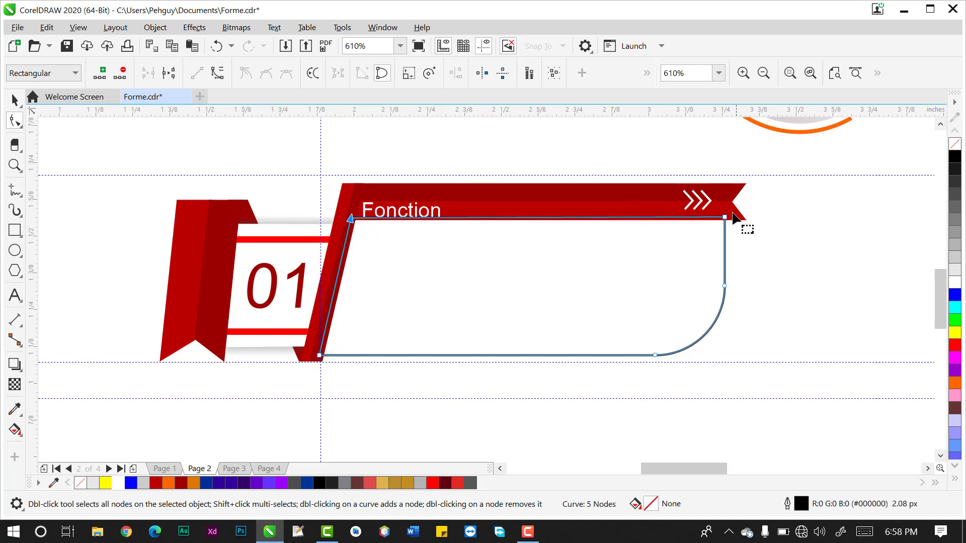
left_click(15, 99)
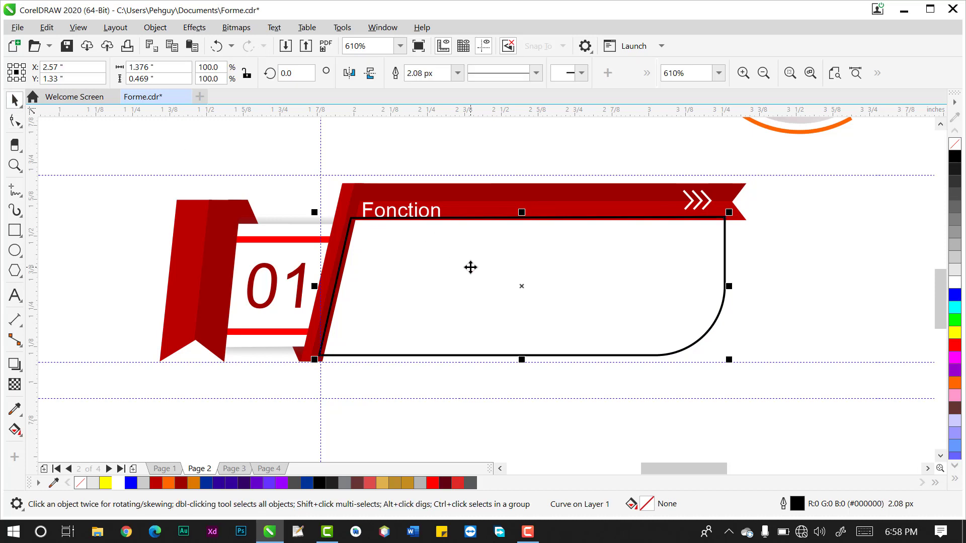
- Send the panel outline to the back of the layer, behind the ribbon and the "Fonction" text
key("shift+Page_Down")
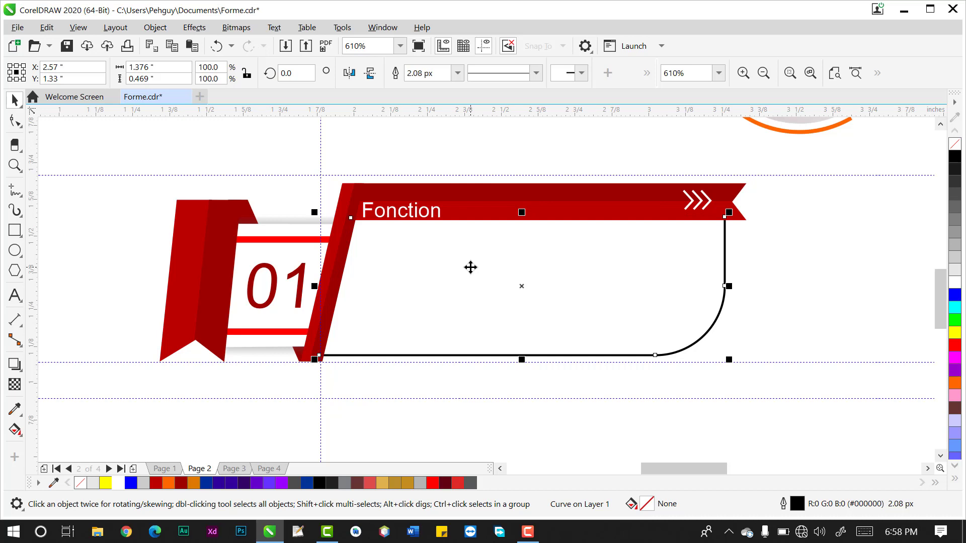
left_click(783, 340)
left_click(701, 304)
left_click(745, 323)
- Apply a Small Glow drop shadow to the panel beneath the ribbon and set the shadow colour to black
left_click(617, 301)
left_click(15, 365)
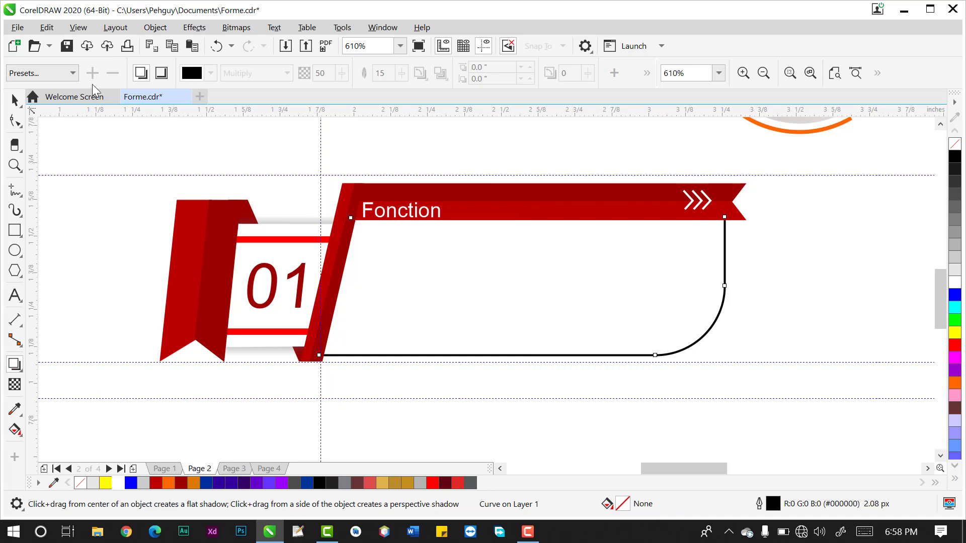
left_click(59, 74)
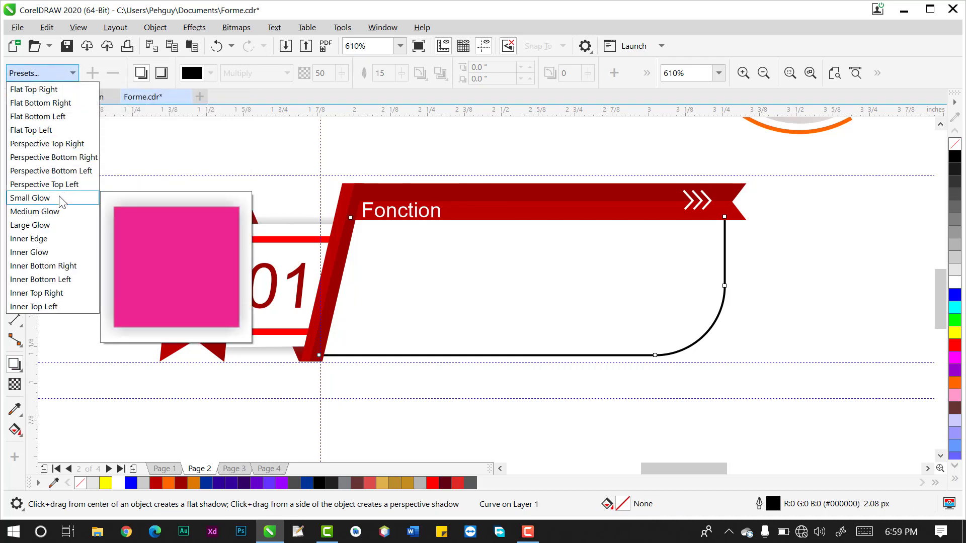
left_click(30, 198)
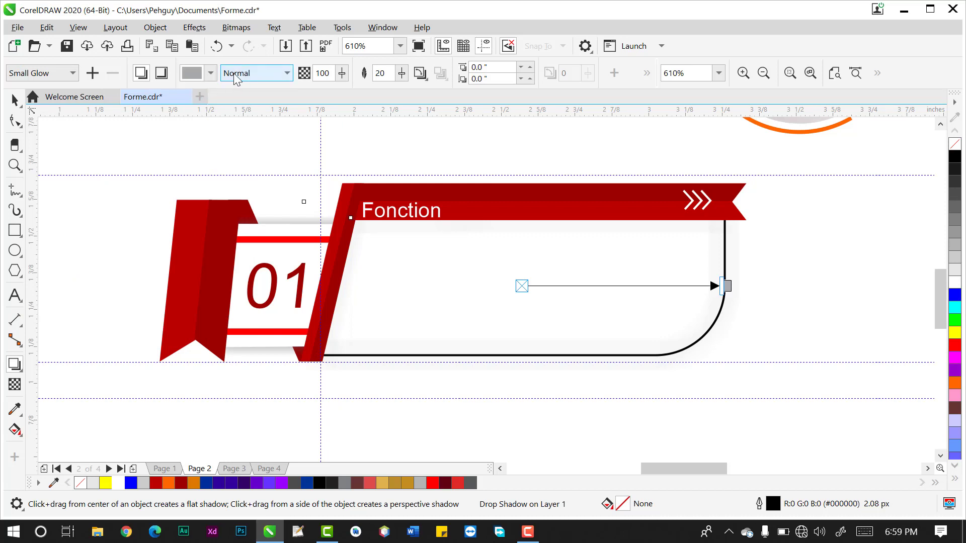
left_click(207, 76)
left_click(204, 147)
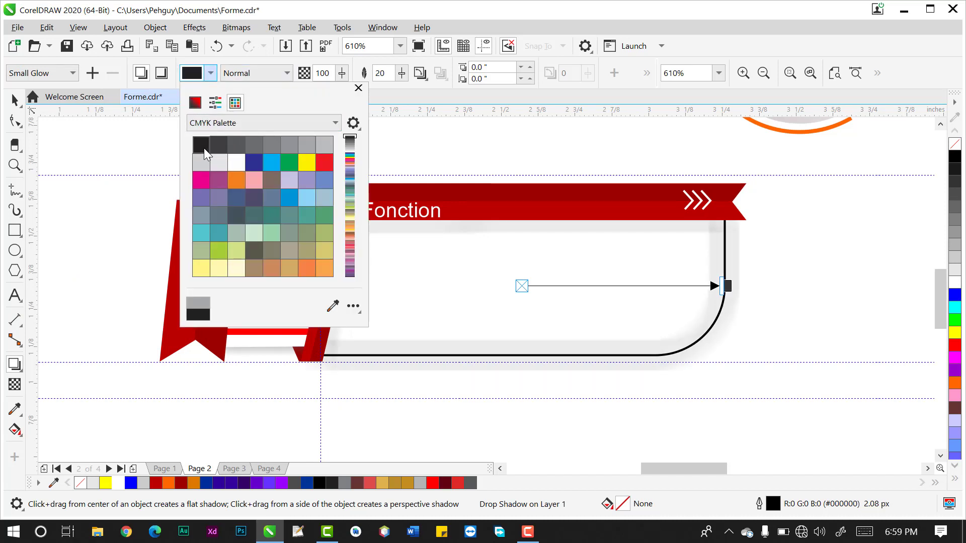
- Set the panel shadow's opacity to 51 and its feathering to 10
left_click(342, 77)
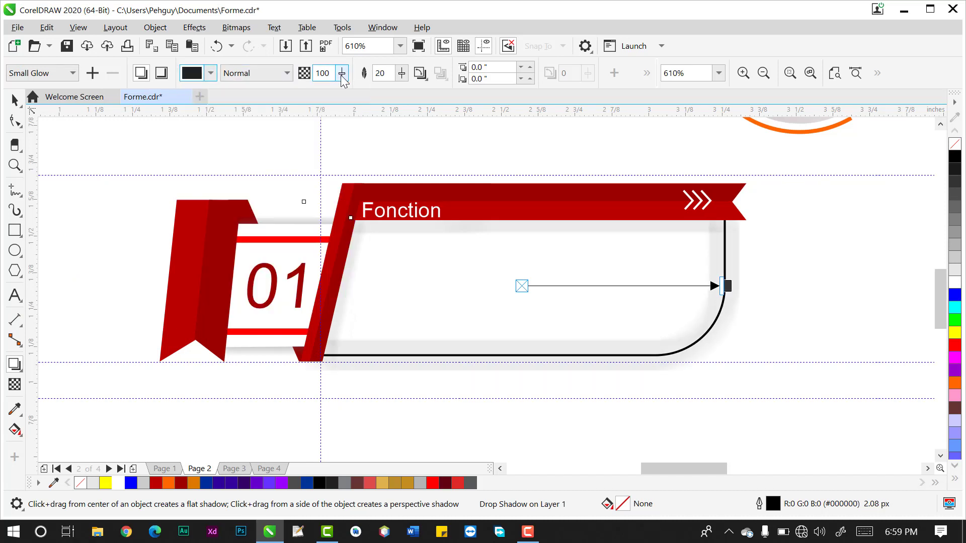
left_click_drag(342, 80, 312, 88)
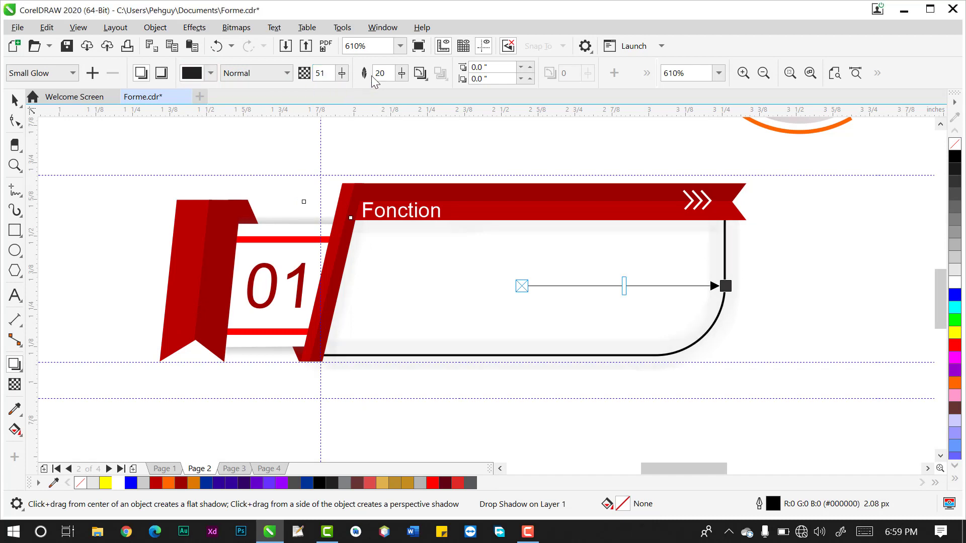
left_click_drag(401, 73, 399, 80)
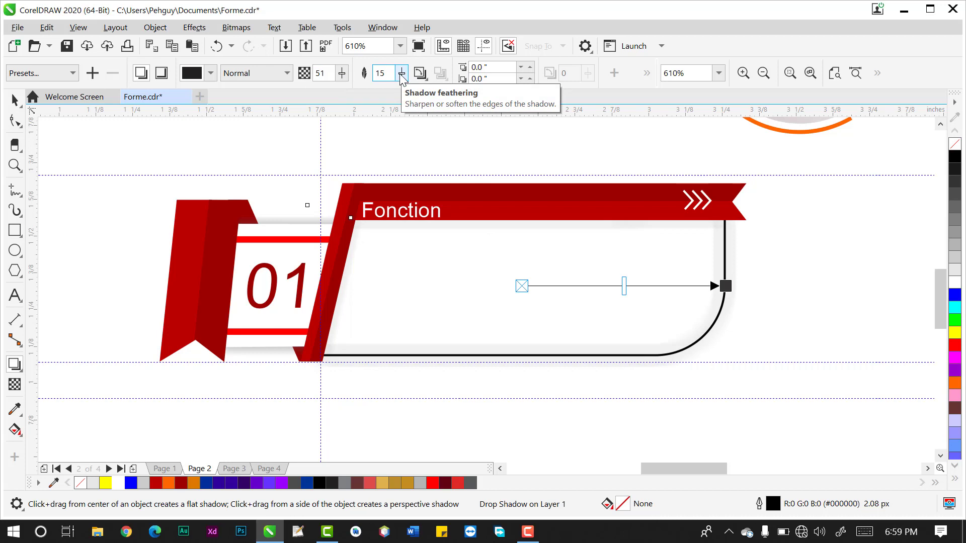
left_click_drag(400, 77, 398, 79)
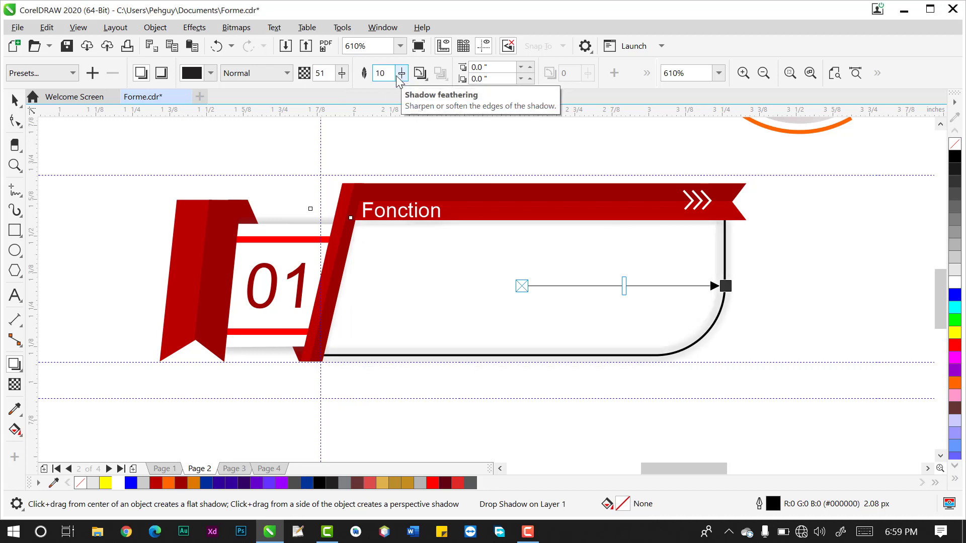
- Set the panel shadow's opacity to 43 and give the panel a white fill with no outline
left_click_drag(344, 80, 346, 83)
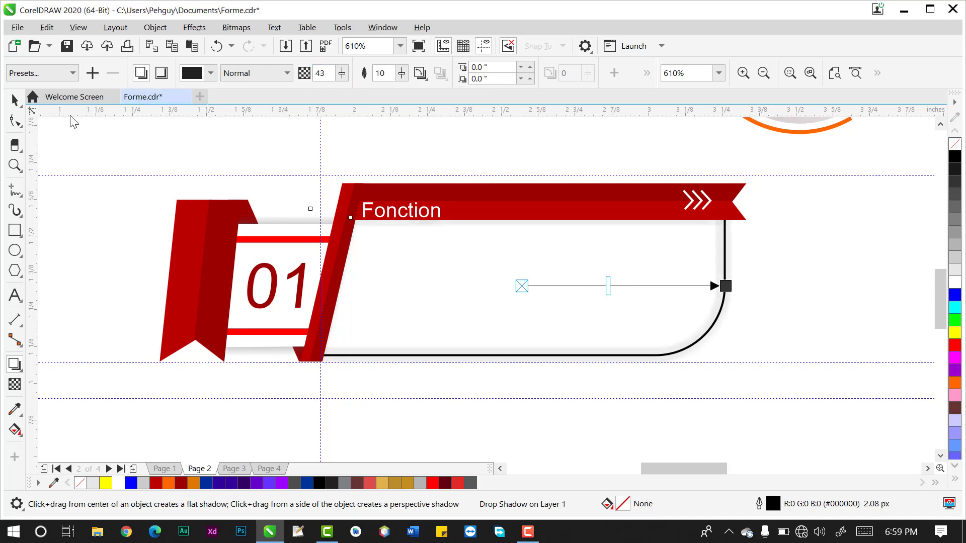
left_click(14, 100)
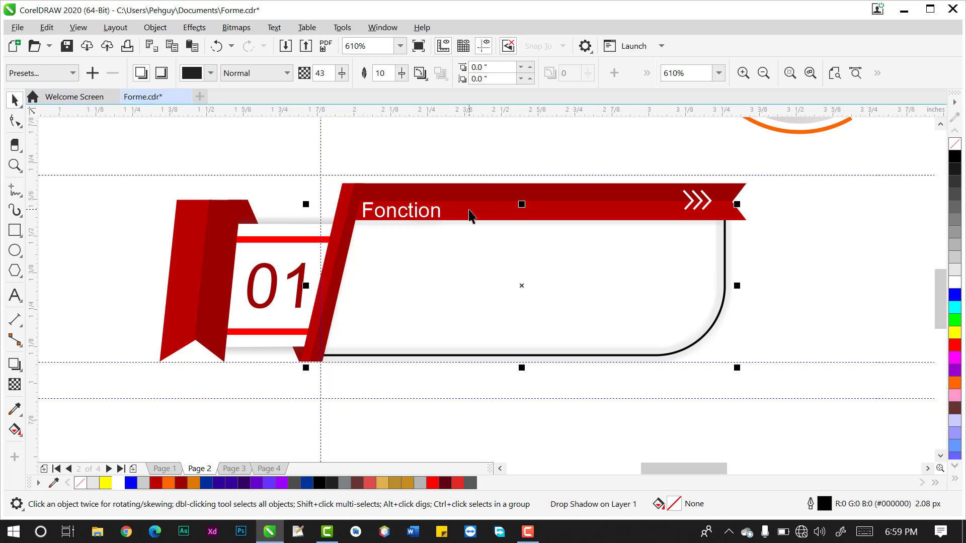
right_click(955, 145)
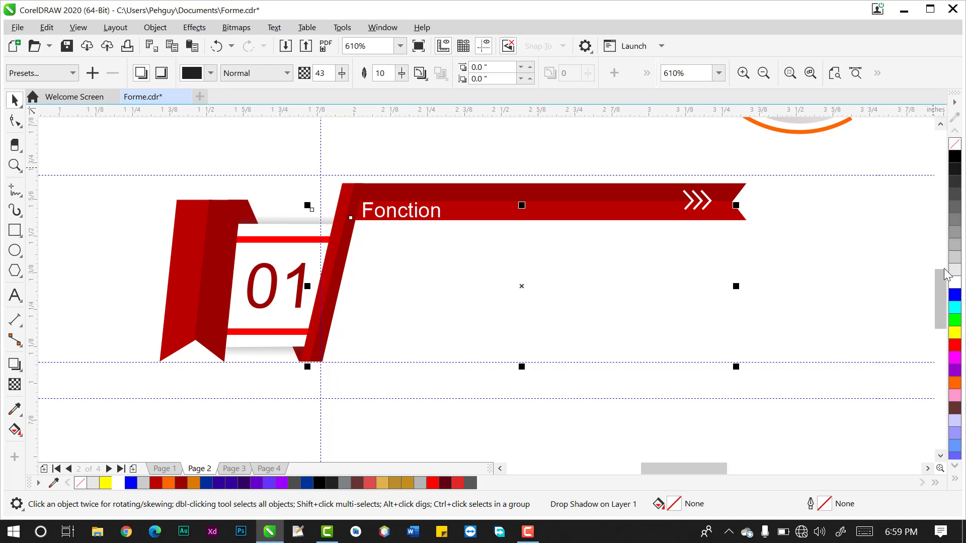
left_click(955, 282)
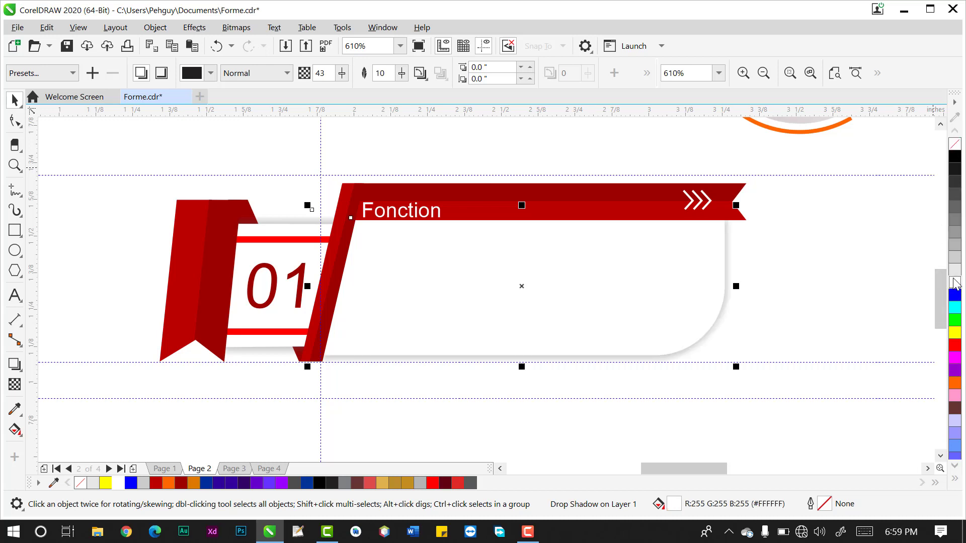
left_click(808, 229)
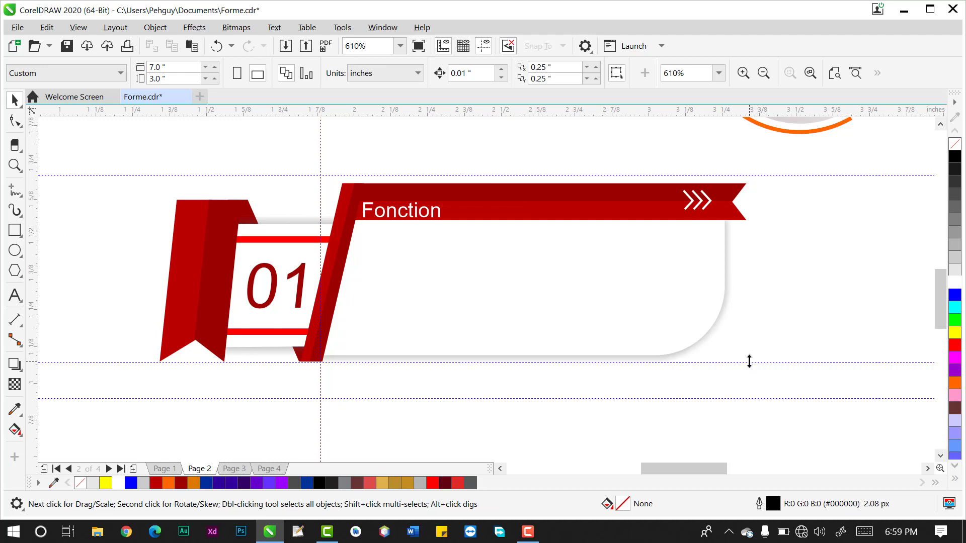
- Set the white panel's drop shadow to a feathering of 19 and an opacity of 49
left_click(725, 305)
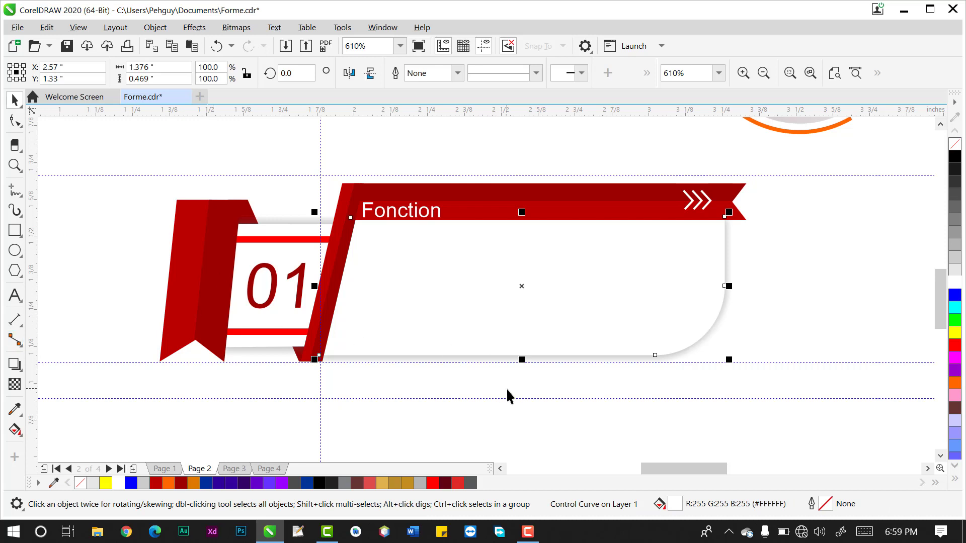
left_click(513, 413)
left_click(539, 321)
left_click(15, 364)
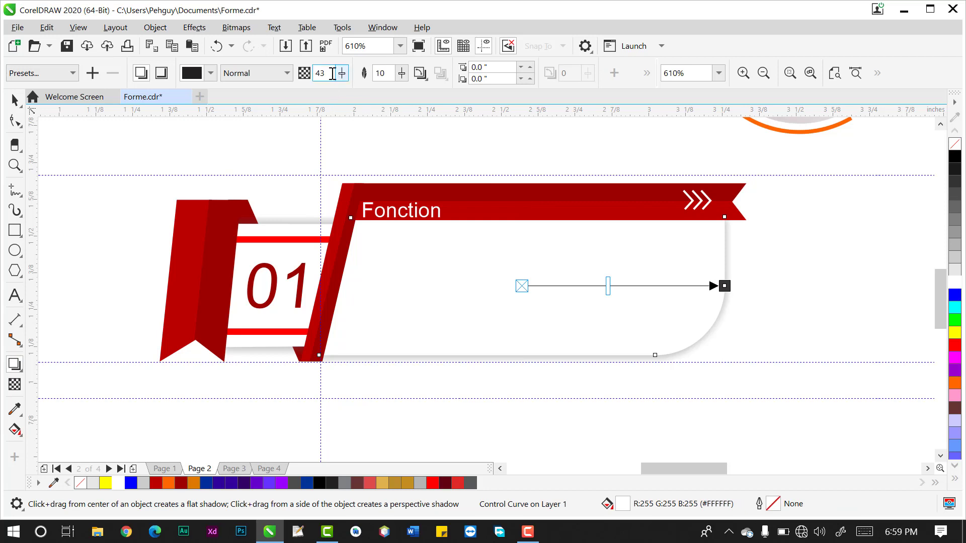
left_click_drag(401, 73, 400, 79)
left_click_drag(341, 74, 346, 83)
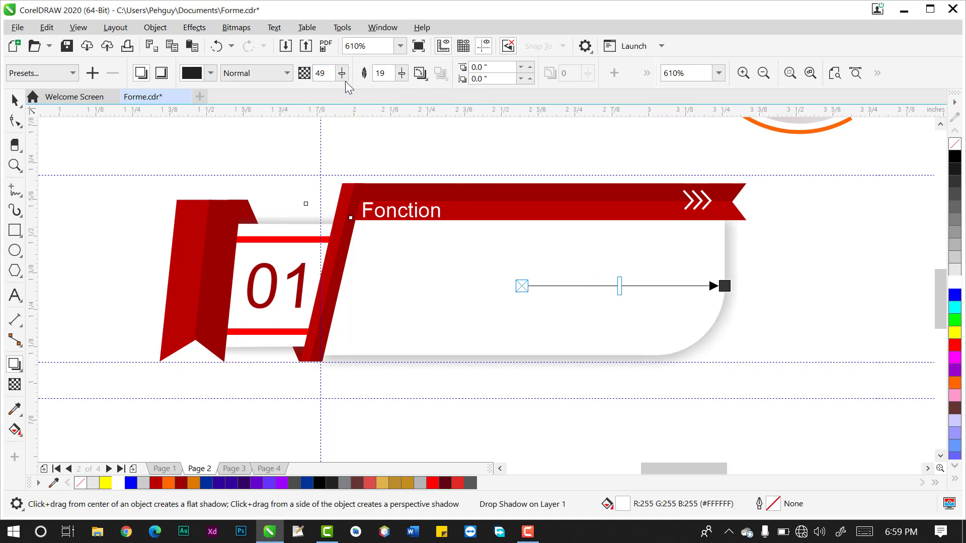
left_click(14, 100)
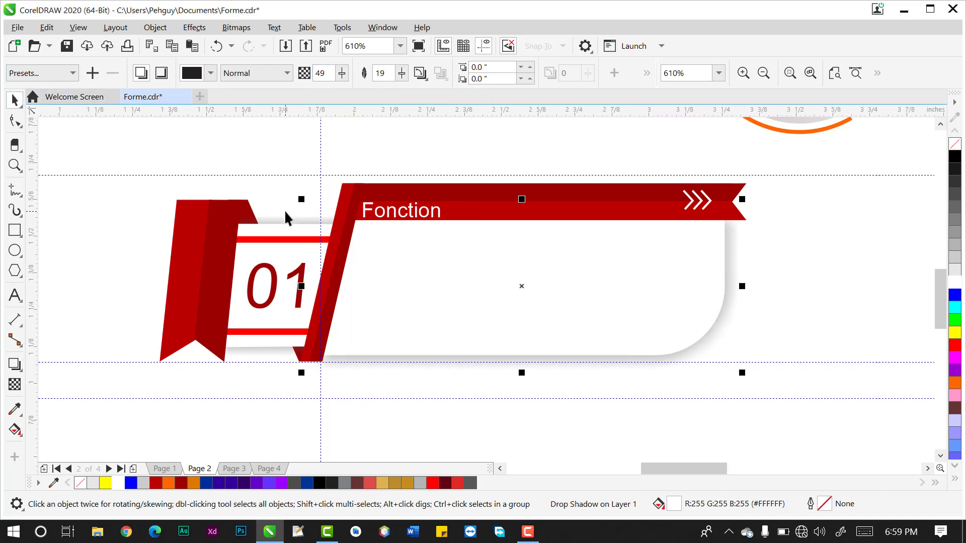
left_click(219, 411)
- Copy the "Fonction" text into the white panel below the ribbon and colour the copy dark red (#9A0000)
left_click(392, 214)
left_click(392, 212)
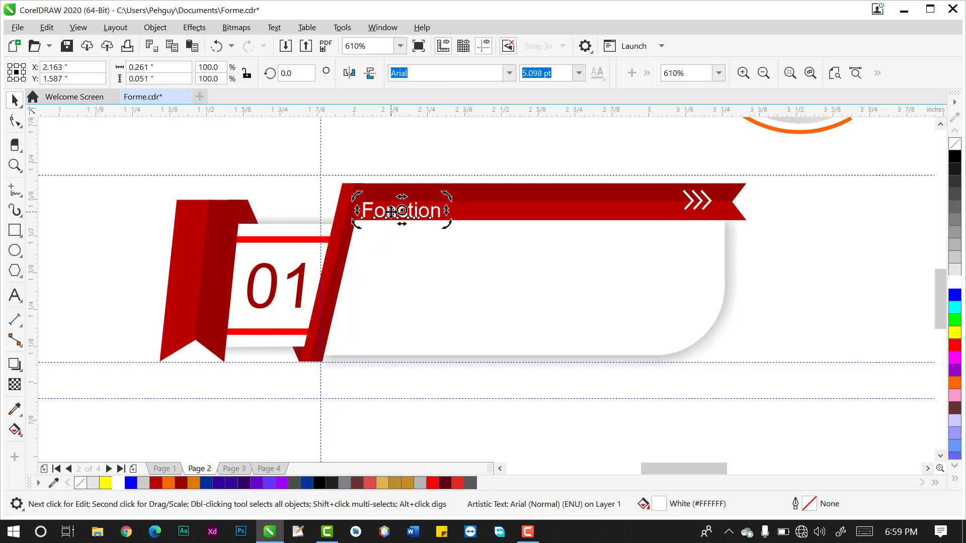
left_click_drag(389, 212, 387, 255)
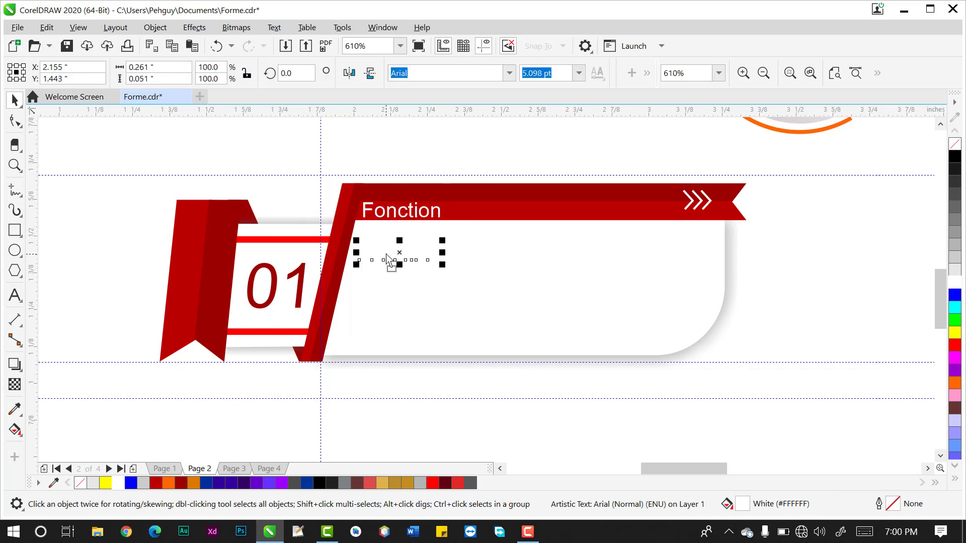
left_click(182, 484)
left_click(467, 259)
left_click(436, 257)
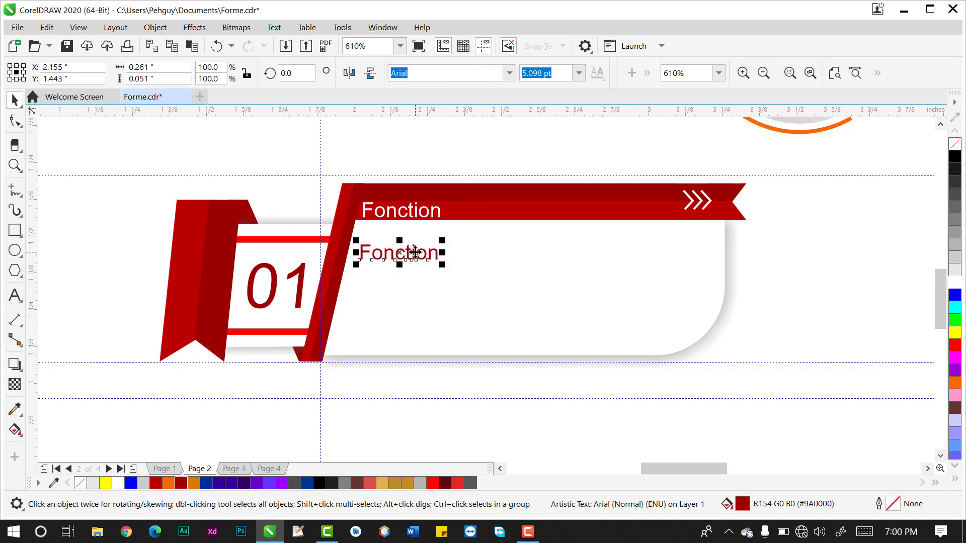
left_click_drag(418, 262, 417, 290)
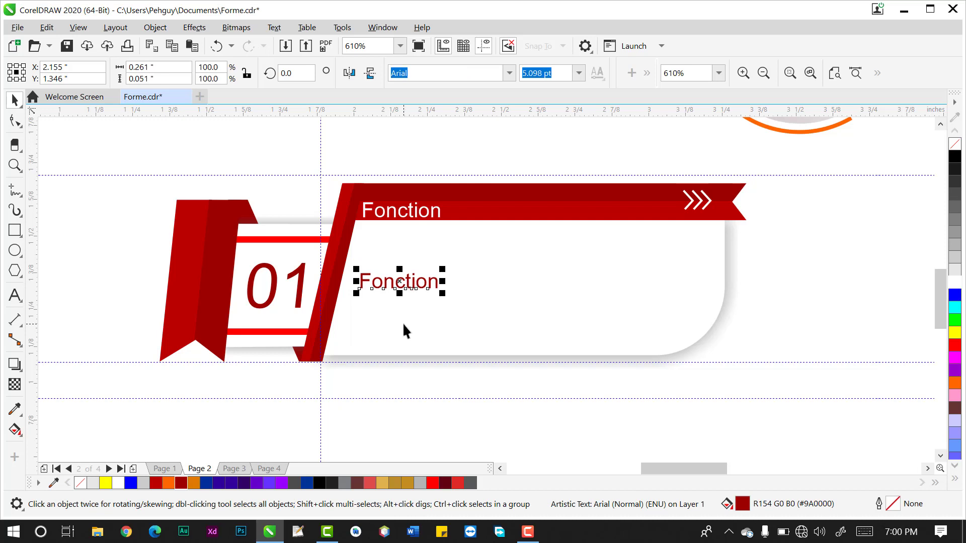
- Try repeating the dark red "Fonction" text as a row of evenly spaced copies across the panel, and delete the copies
key("ctrl+d")
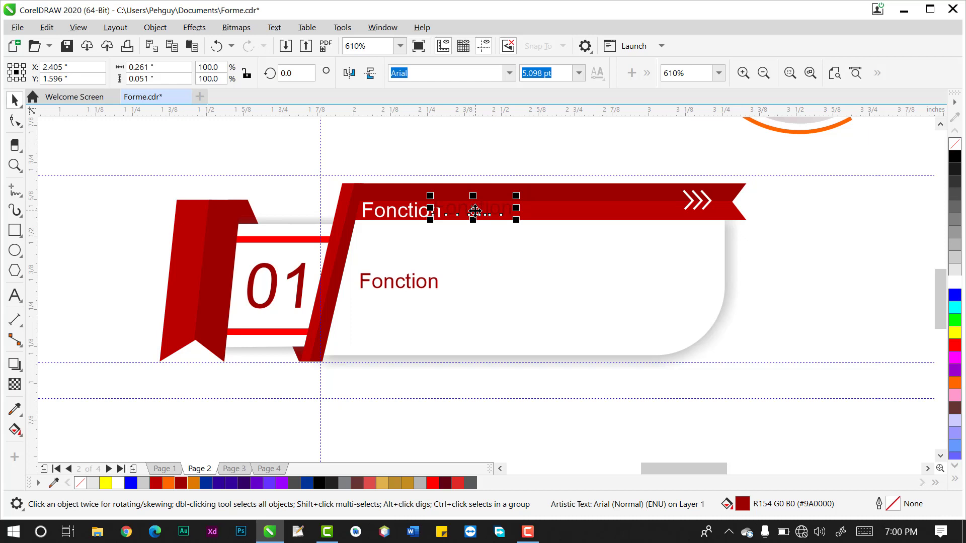
left_click_drag(475, 212, 491, 289)
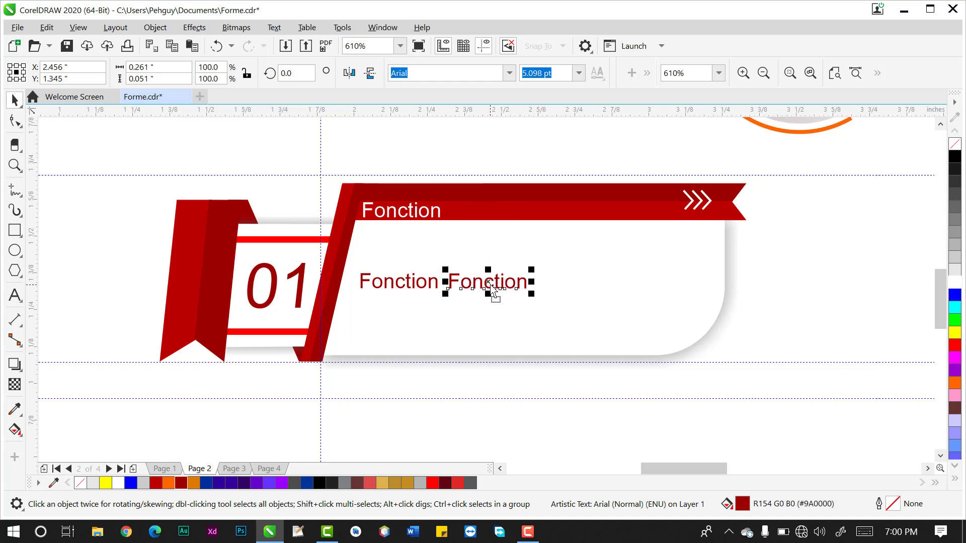
key("ctrl+r")
key("ctrl+r")
key("ctrl+r")
key("ctrl+r")
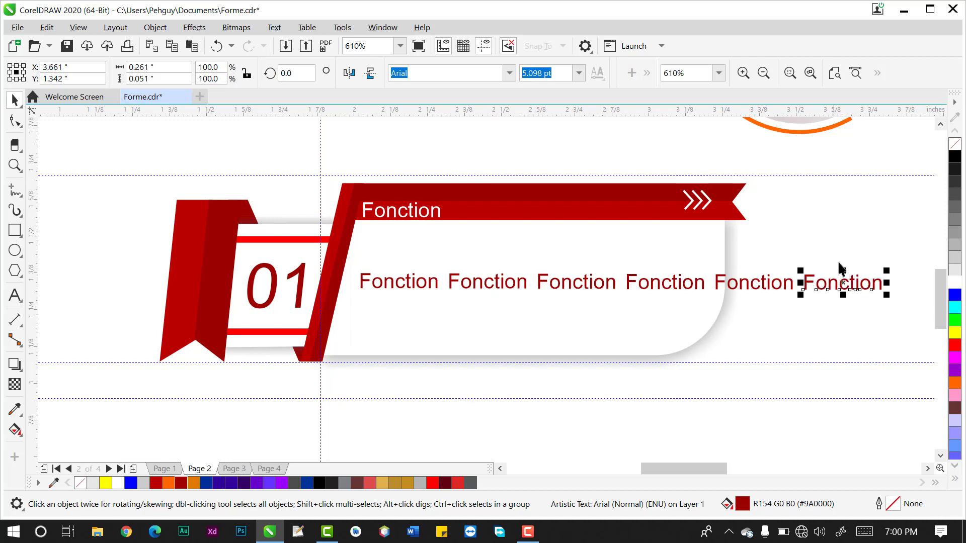
left_click_drag(897, 256, 446, 334)
key("Delete")
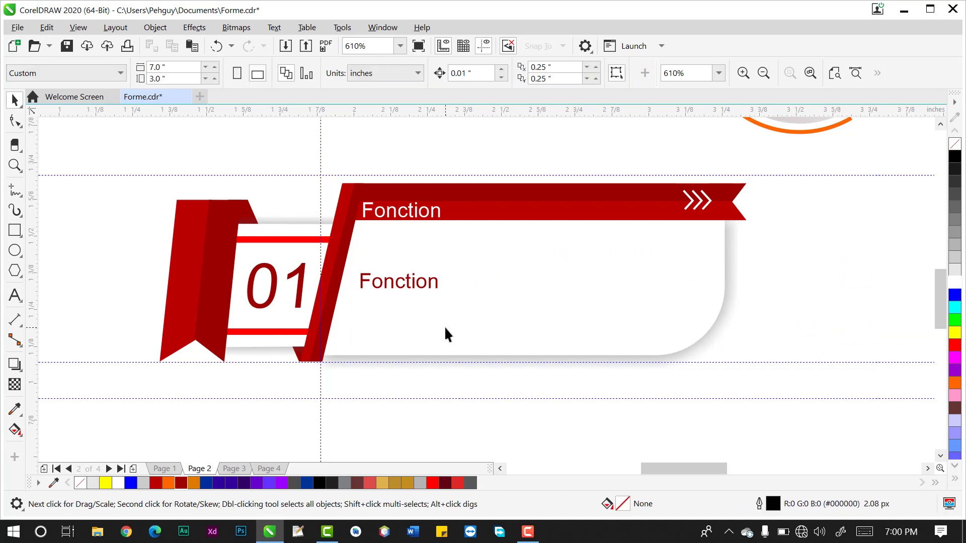
right_click(445, 326)
left_click(416, 322)
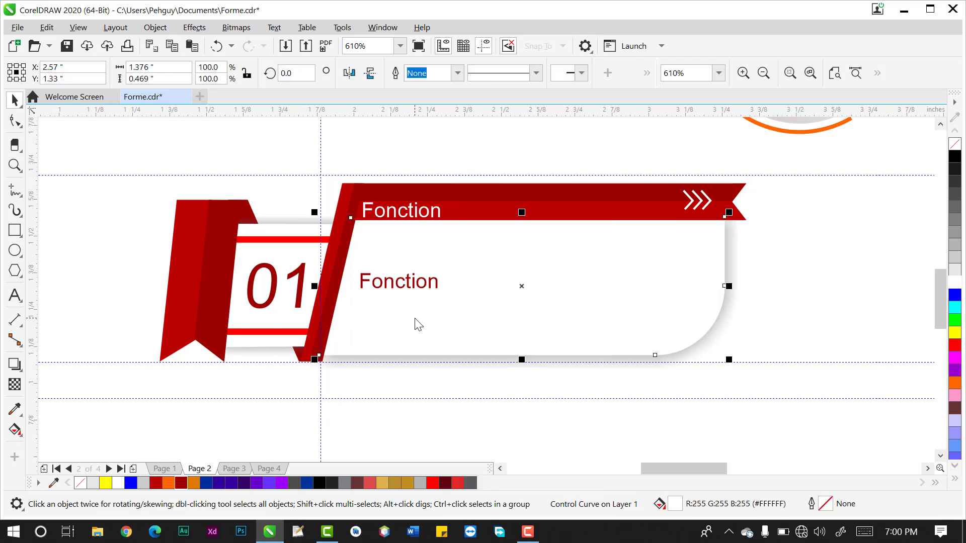
left_click(418, 284)
left_click(807, 307)
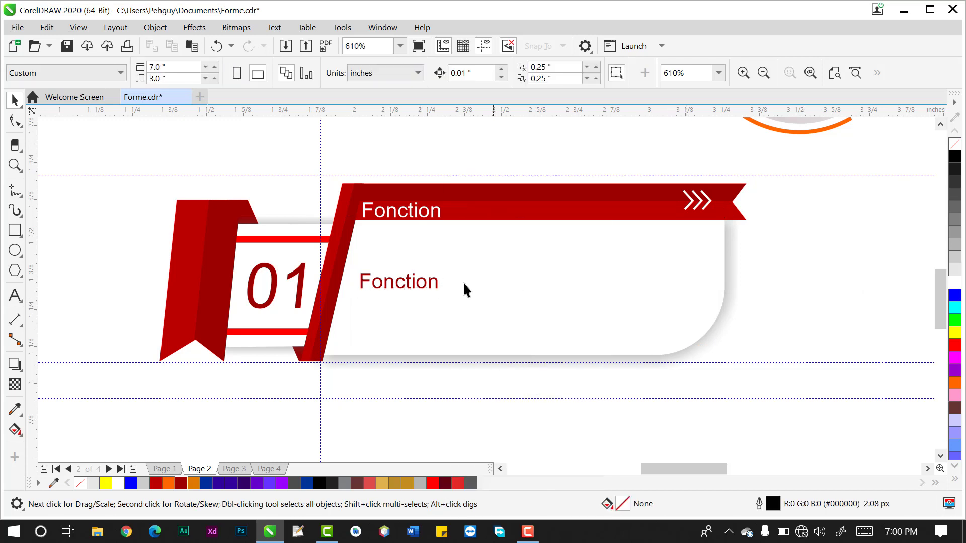
- Try placing a copy of the dark red "Fonction" text beside the original and duplicating it, and delete both copies
left_click(426, 289)
left_click_drag(426, 289, 504, 286)
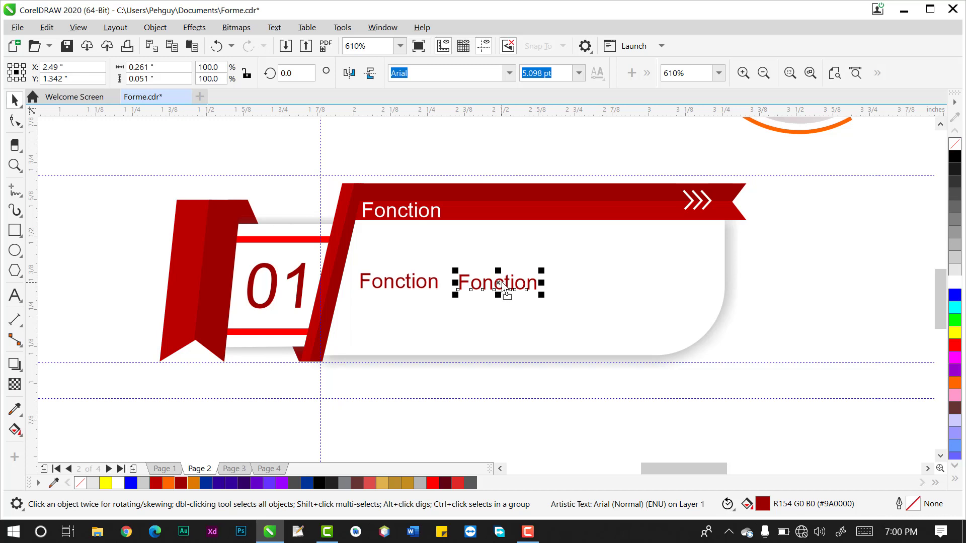
key("d")
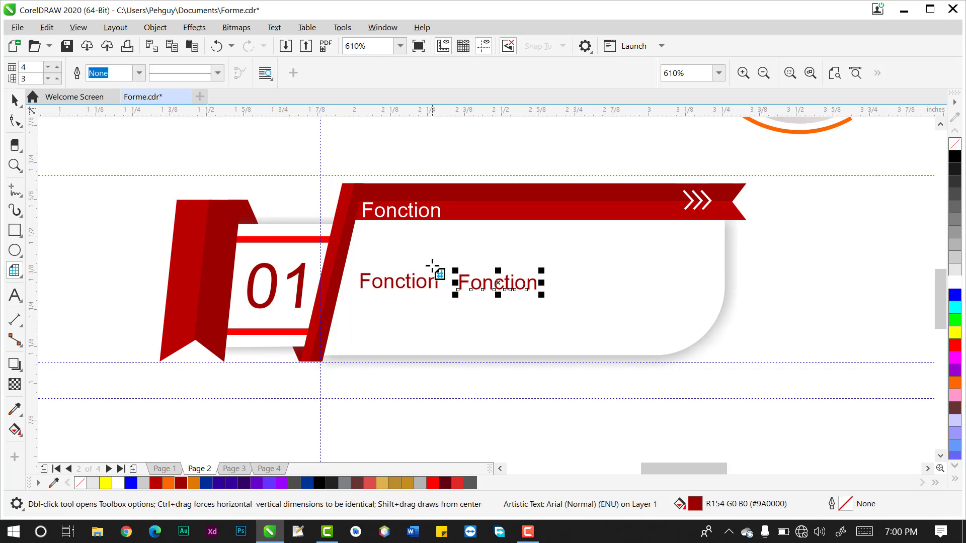
left_click(15, 99)
key("ctrl+d")
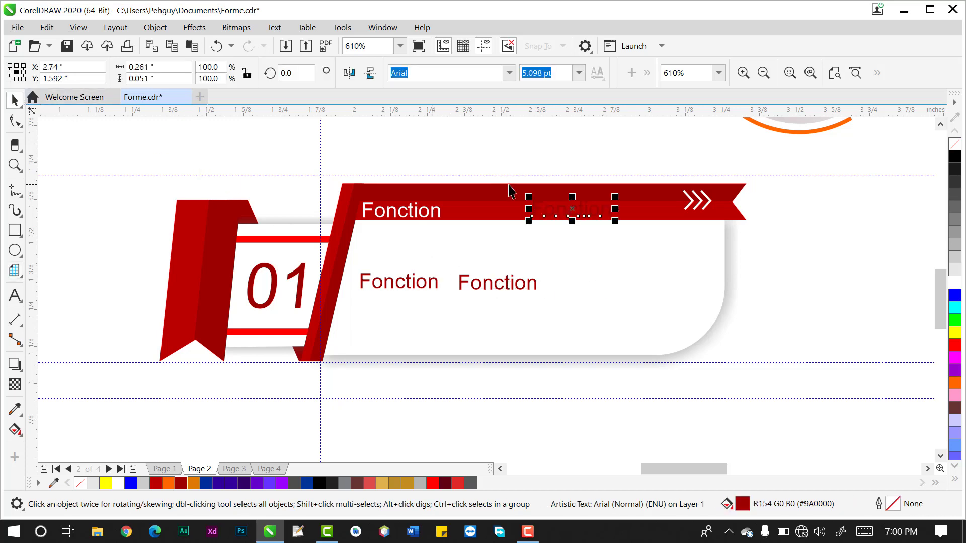
key("Delete")
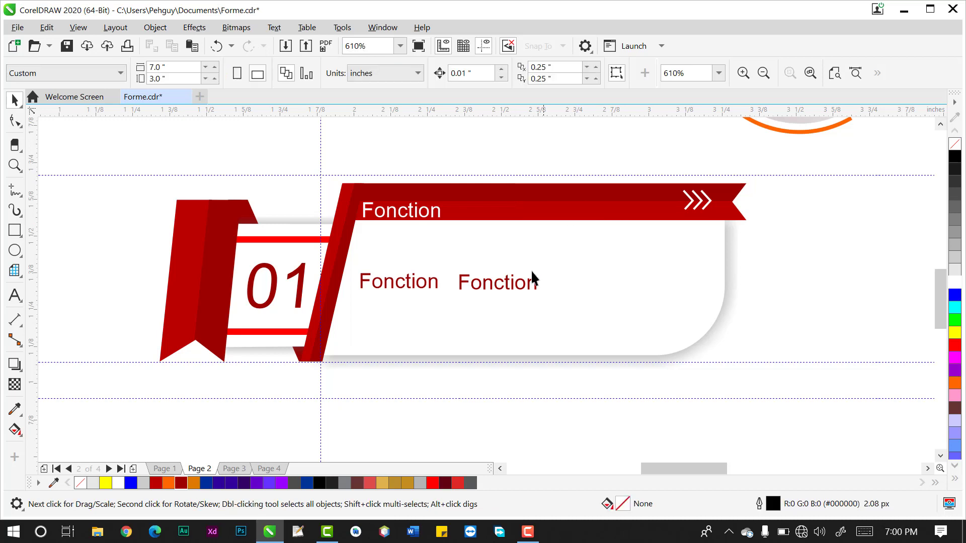
left_click(496, 291)
key("Delete")
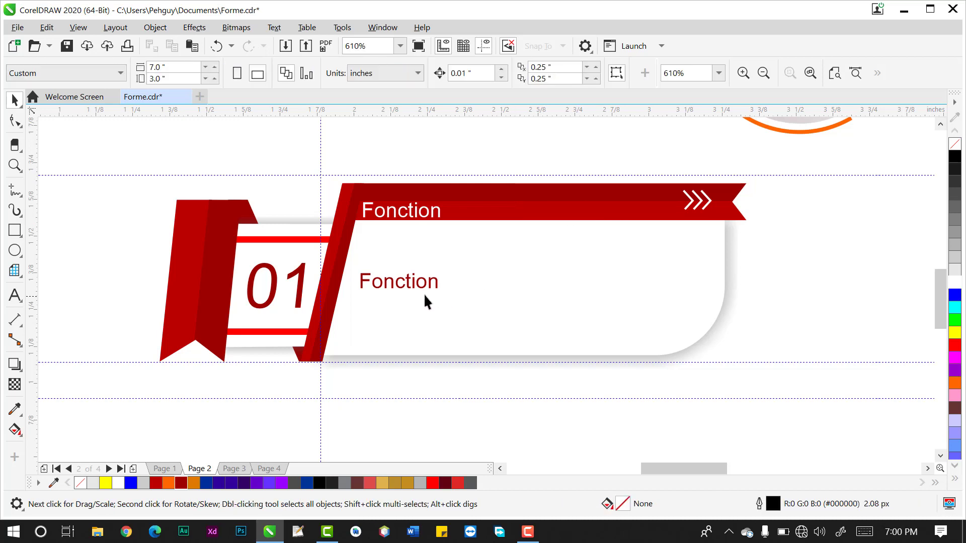
- Try a row of repeated "Fonction" copies along the panel's lower edge, and delete all but the original text
left_click(416, 292)
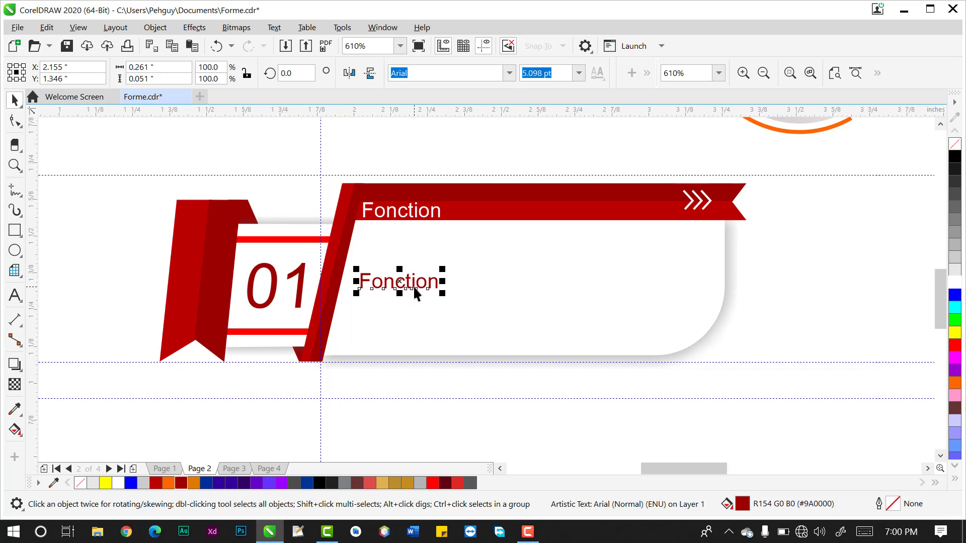
left_click_drag(416, 293, 403, 342)
key("ctrl+d")
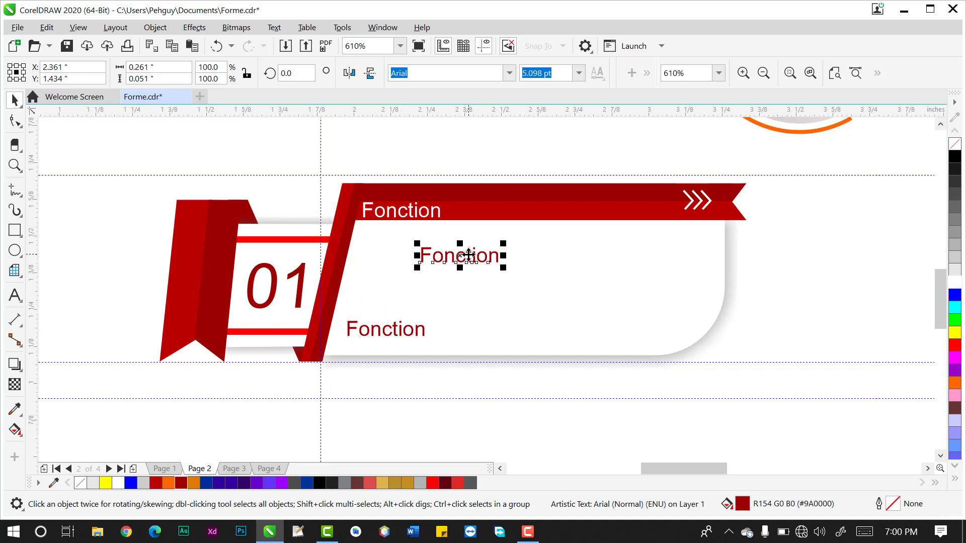
left_click_drag(464, 255, 477, 331)
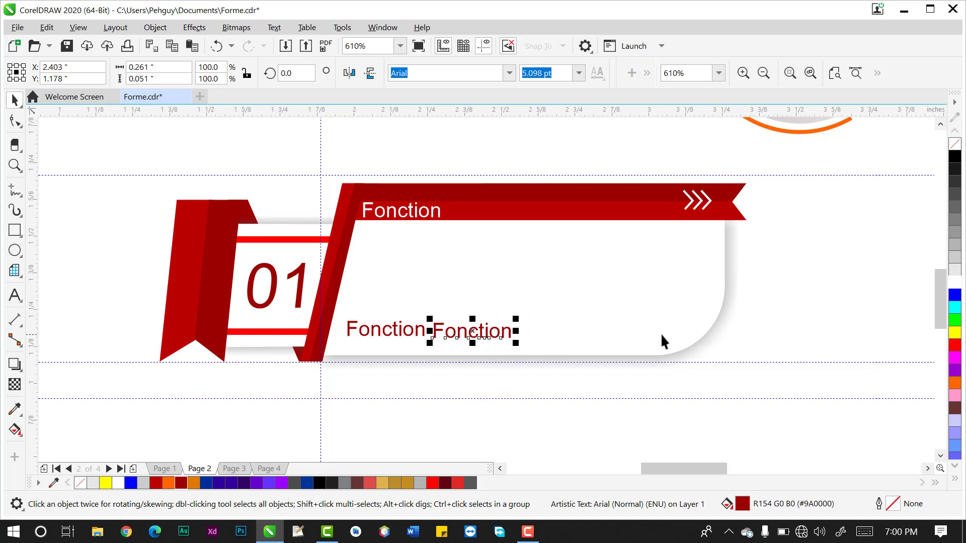
key("ctrl+r")
key("ctrl+r")
key("ctrl+r")
key("ctrl+r")
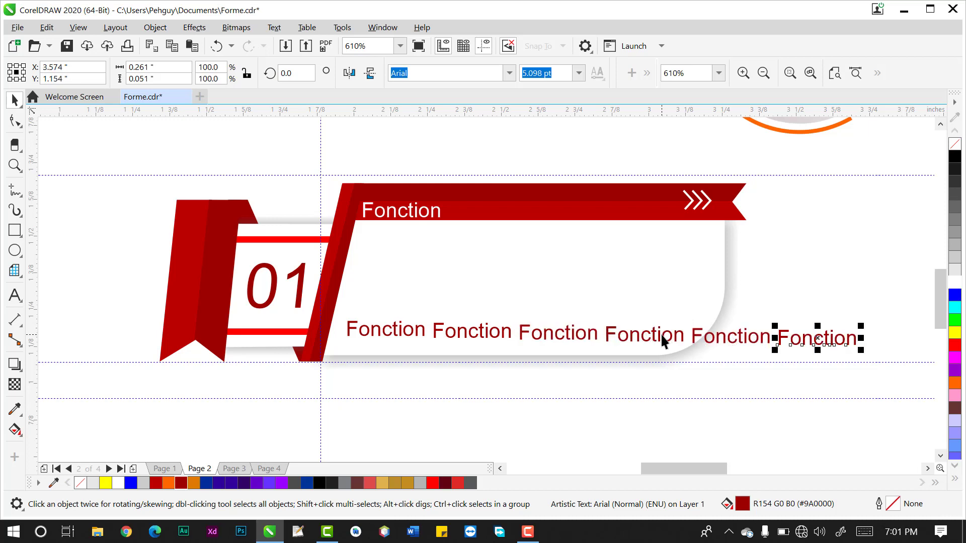
left_click_drag(884, 294, 427, 362)
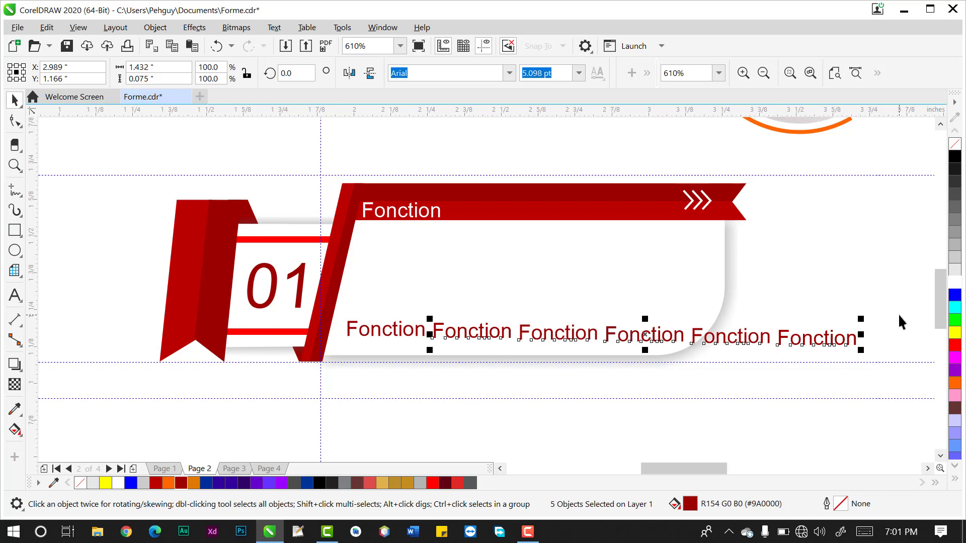
key("Delete")
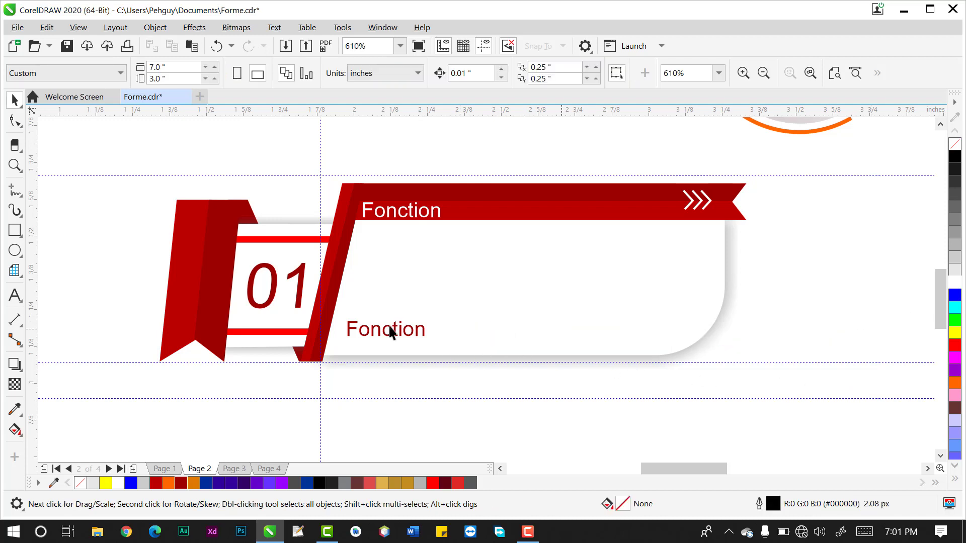
- Move the dark red text up beneath the ribbon's "Fonction" label and change its wording to "Description"
left_click(374, 331)
left_click_drag(396, 335, 407, 274)
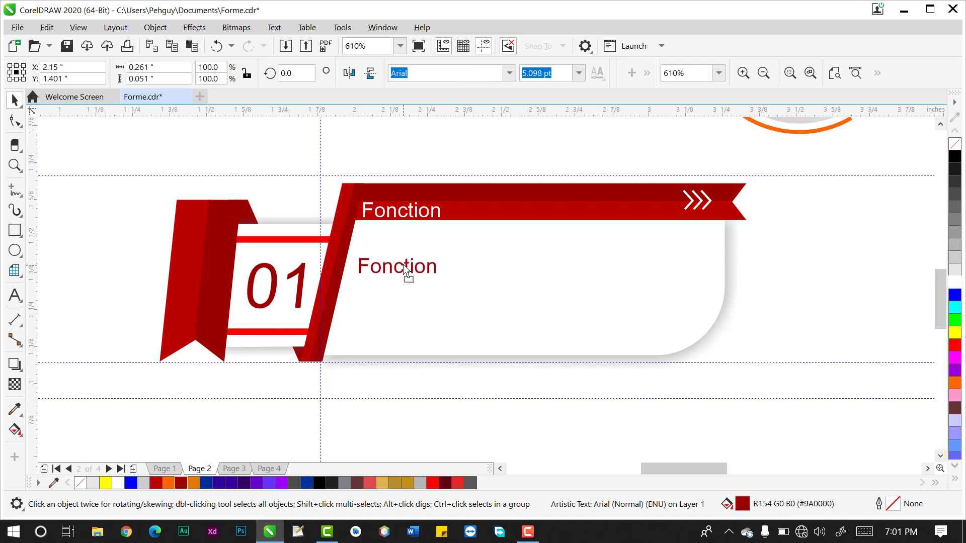
left_click(308, 285)
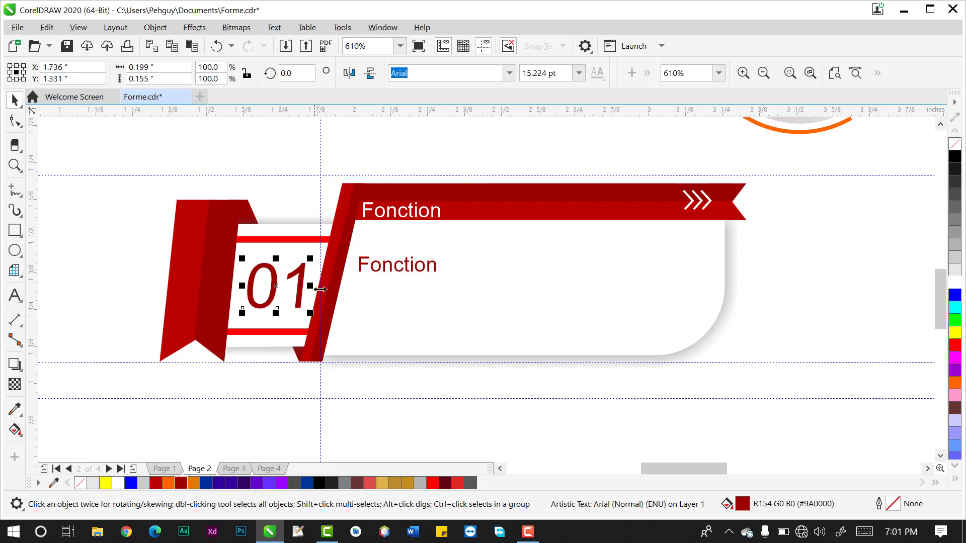
left_click(408, 272)
double_click(408, 269)
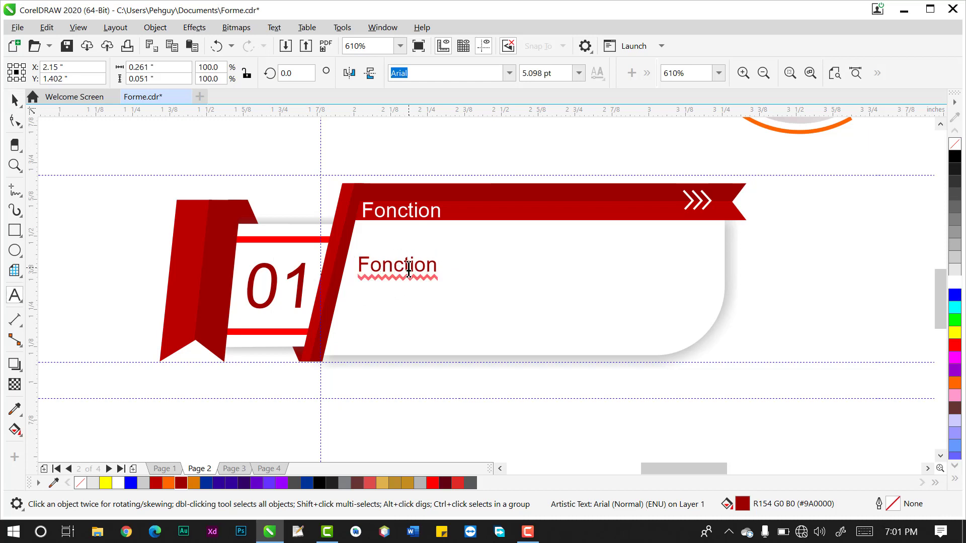
double_click(409, 270)
type("D")
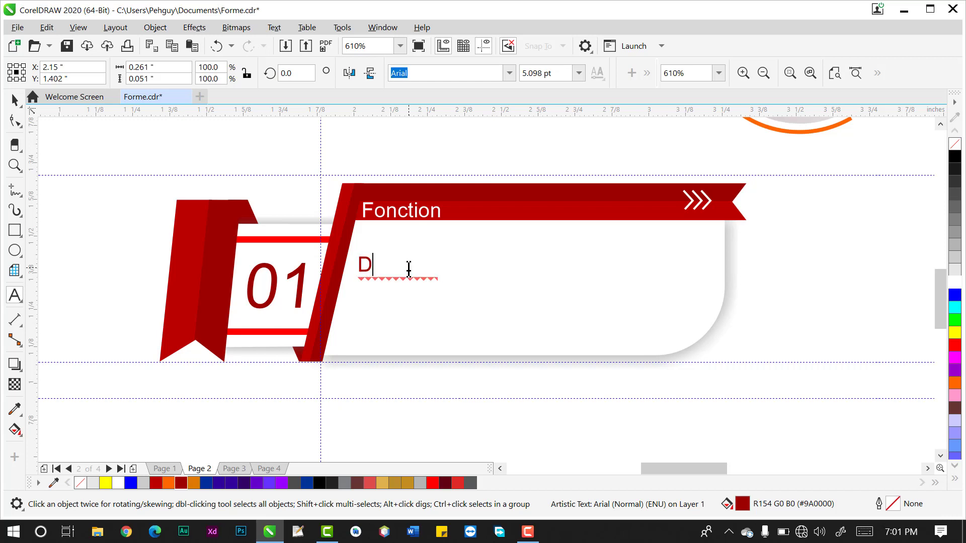
type("escription")
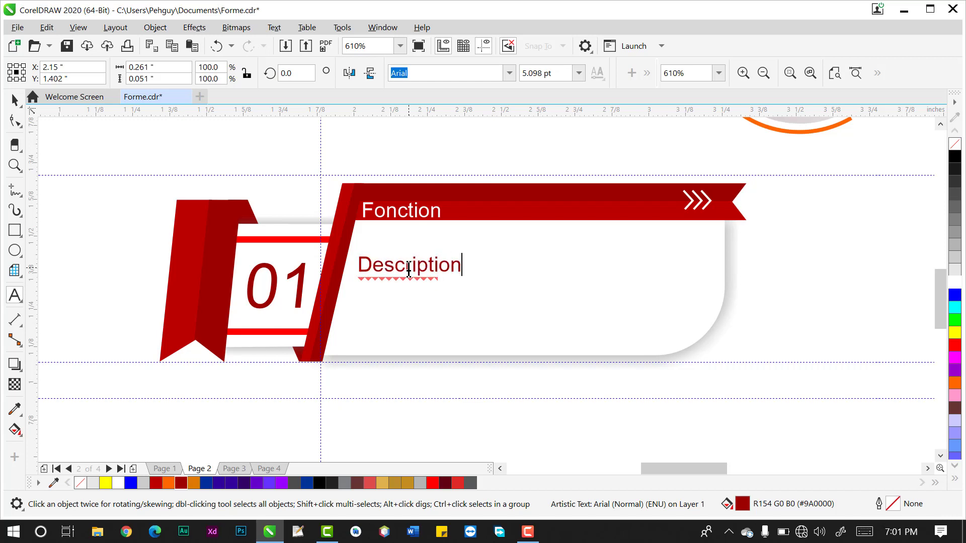
- Move the dark red "Description" text up on the white panel so it lines up beneath the "Fonction" label
key("Escape")
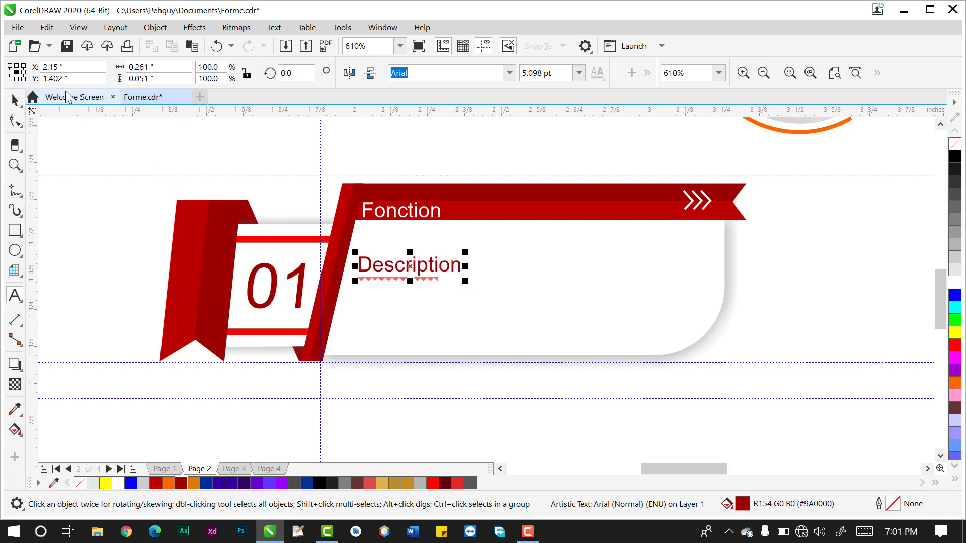
left_click(15, 100)
left_click_drag(411, 259, 415, 241)
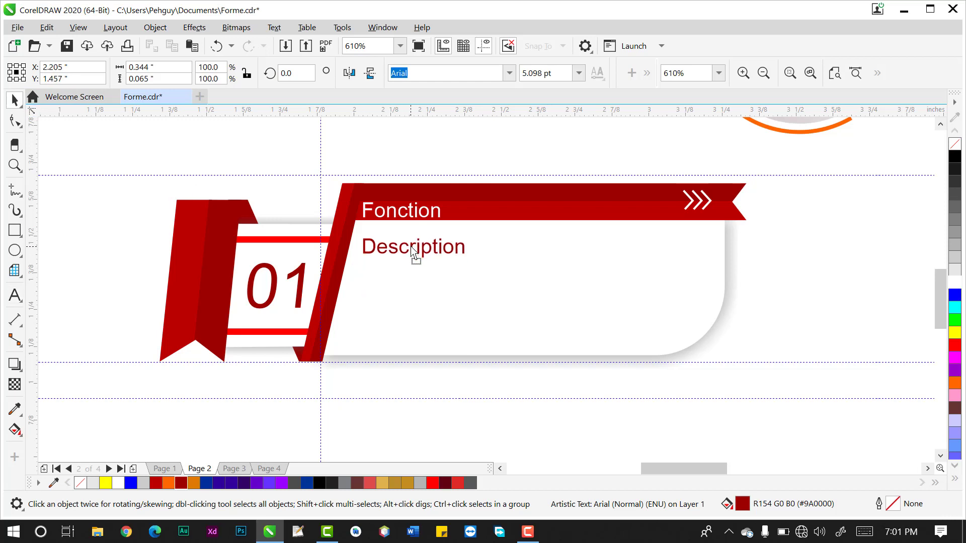
left_click(835, 342)
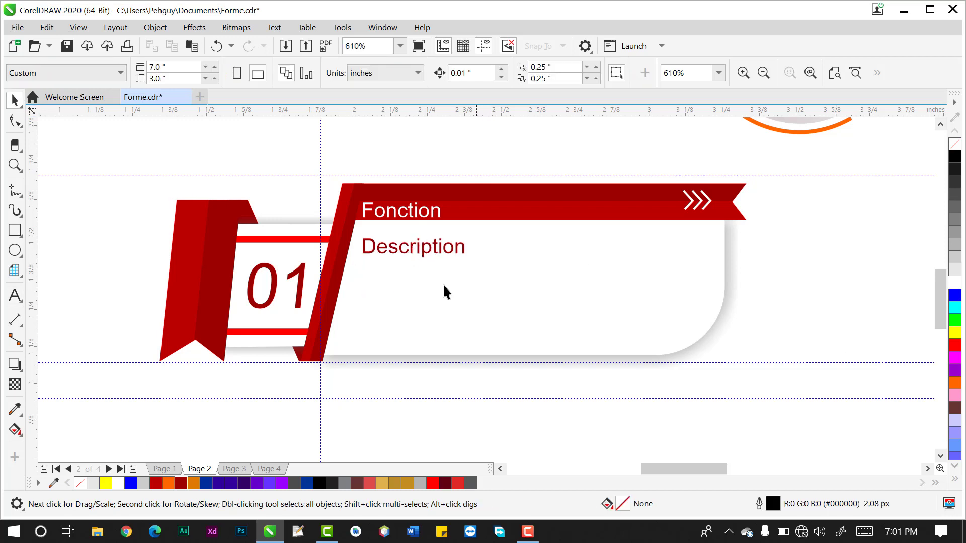
- Group all the red banner's objects, scale the group down to about 1.33 × 0.42 in and centre it on the page
left_click_drag(131, 152, 800, 394)
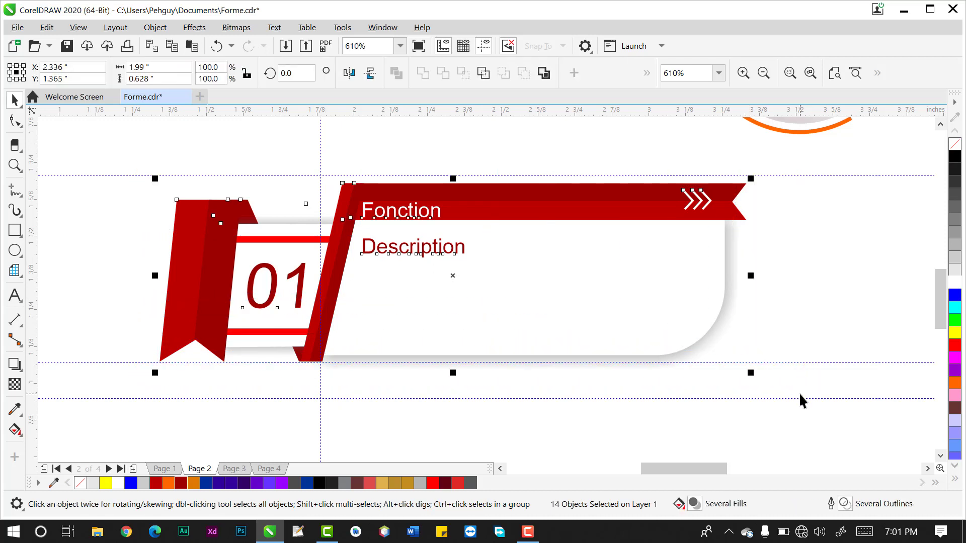
key("ctrl+g")
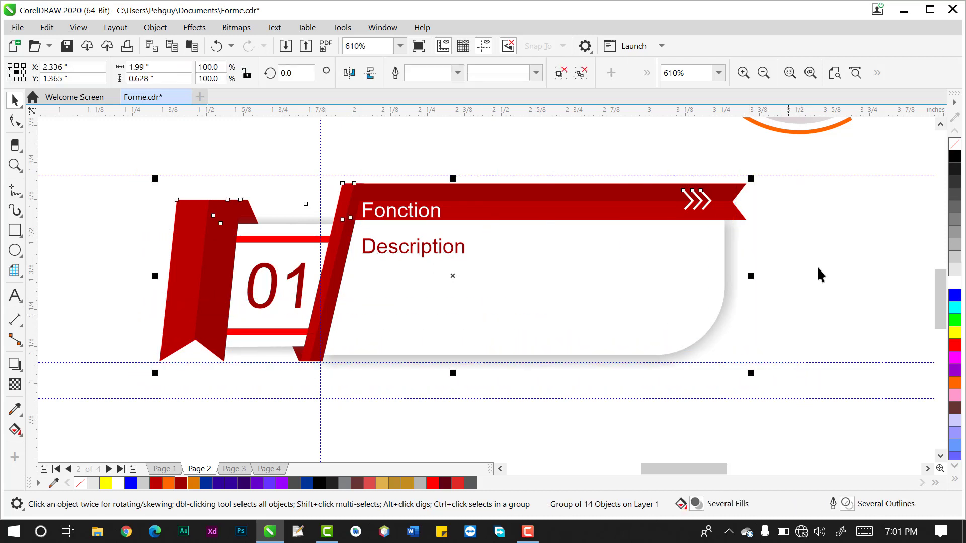
left_click_drag(750, 179, 553, 243)
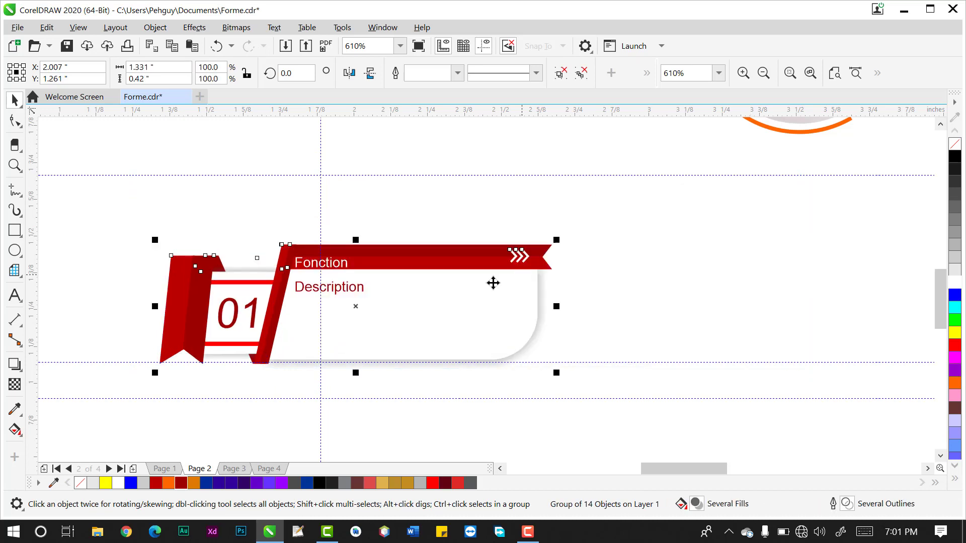
key("p")
key("z")
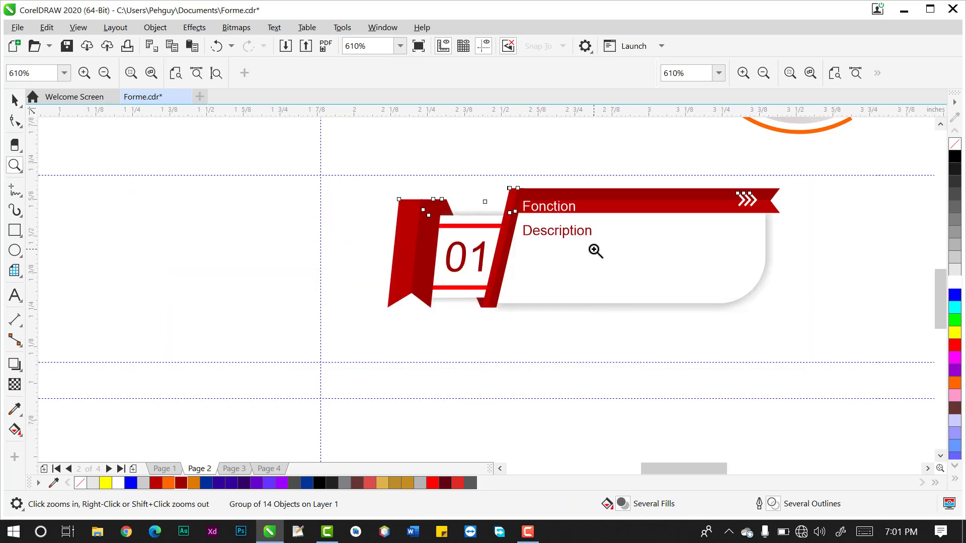
- Place the red banner group beneath the purple "Option 01" badge and enlarge it to about 2.0 × 0.63 in
right_click(593, 250)
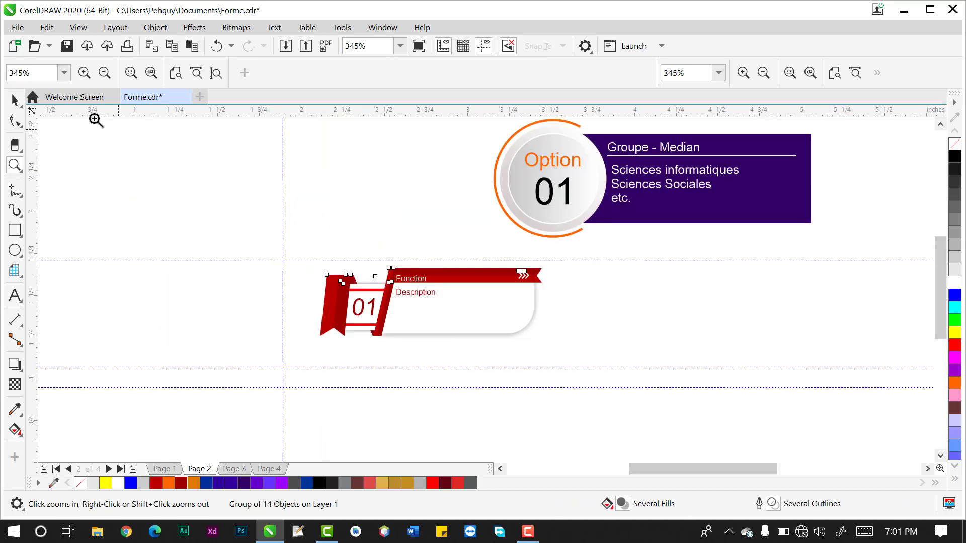
left_click(15, 100)
left_click_drag(546, 344, 615, 363)
left_click_drag(522, 306, 689, 300)
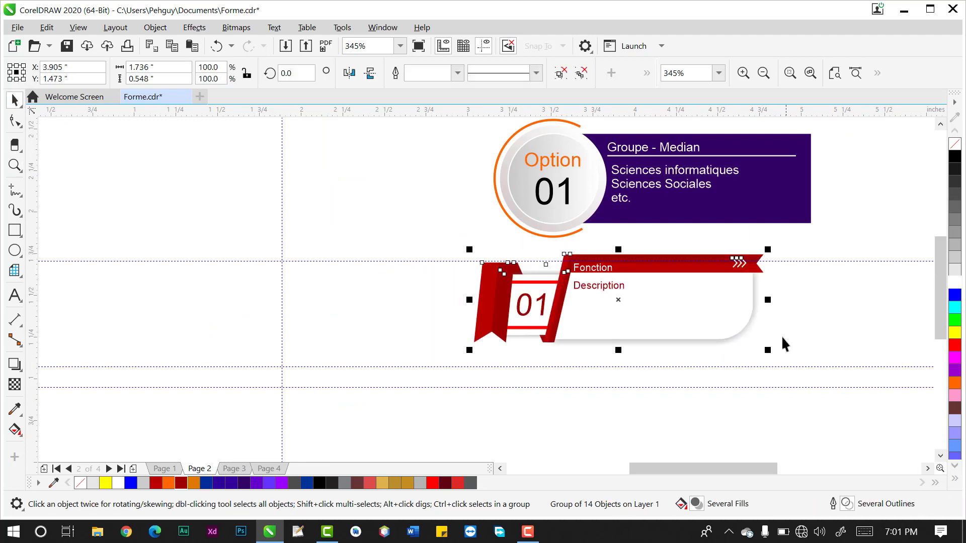
left_click_drag(768, 351, 813, 364)
left_click_drag(750, 325, 764, 319)
left_click(893, 217)
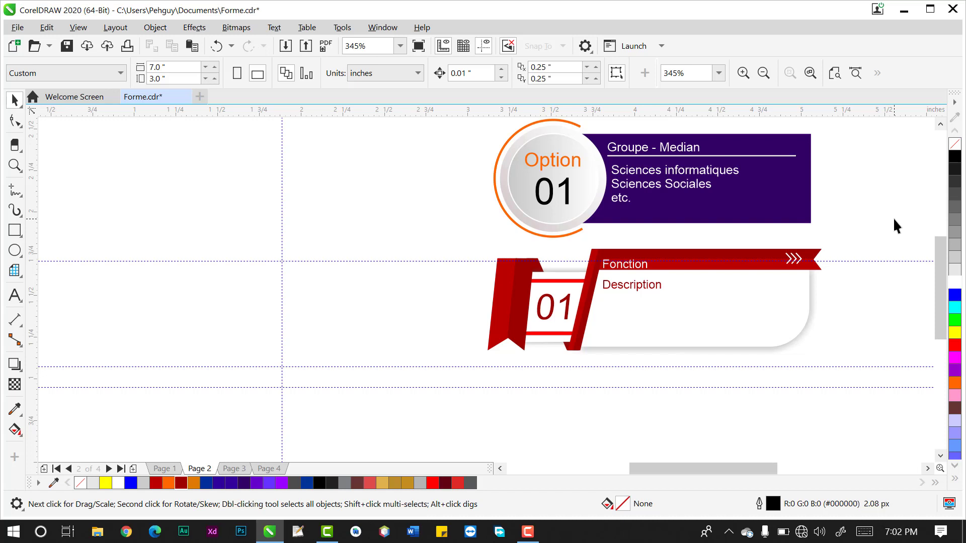
left_click(499, 306)
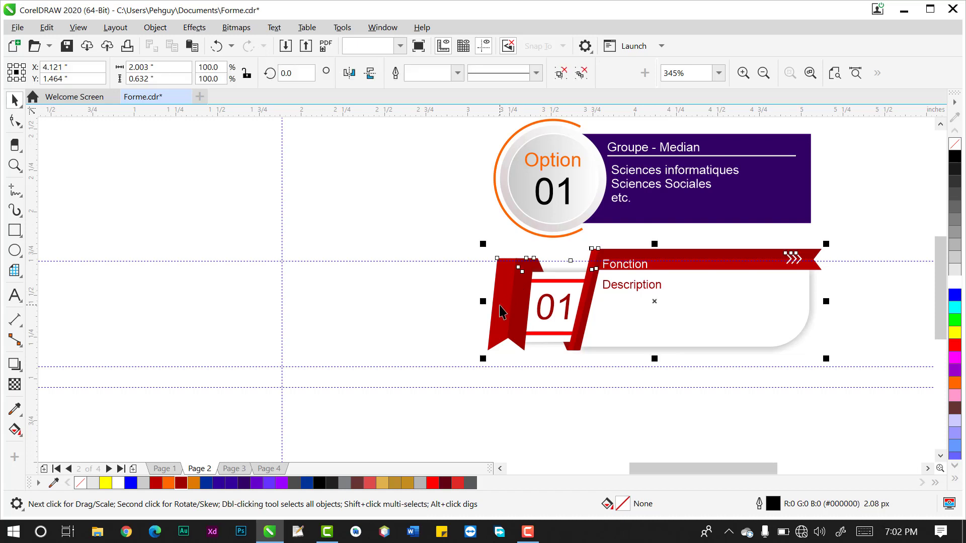
left_click(425, 320)
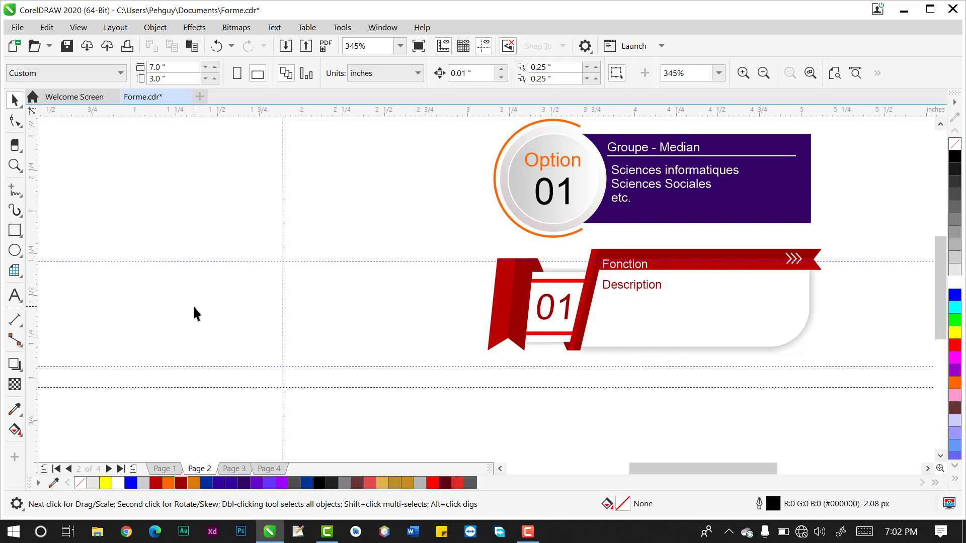
- Place a copy of the purple "Option 01" badge to the left of the original and delete the copy's orange arc
left_click(562, 184)
left_click(611, 187)
left_click(855, 188)
left_click(168, 210)
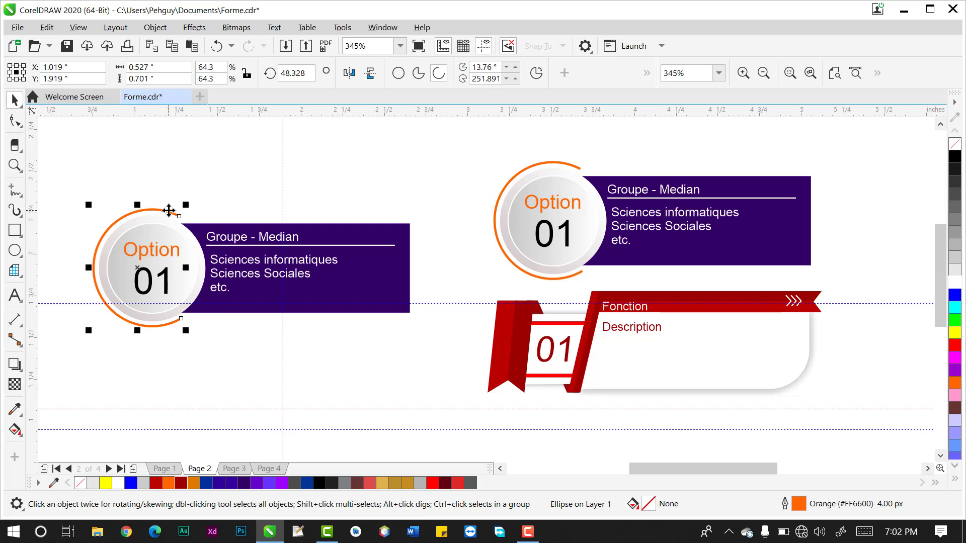
key("Delete")
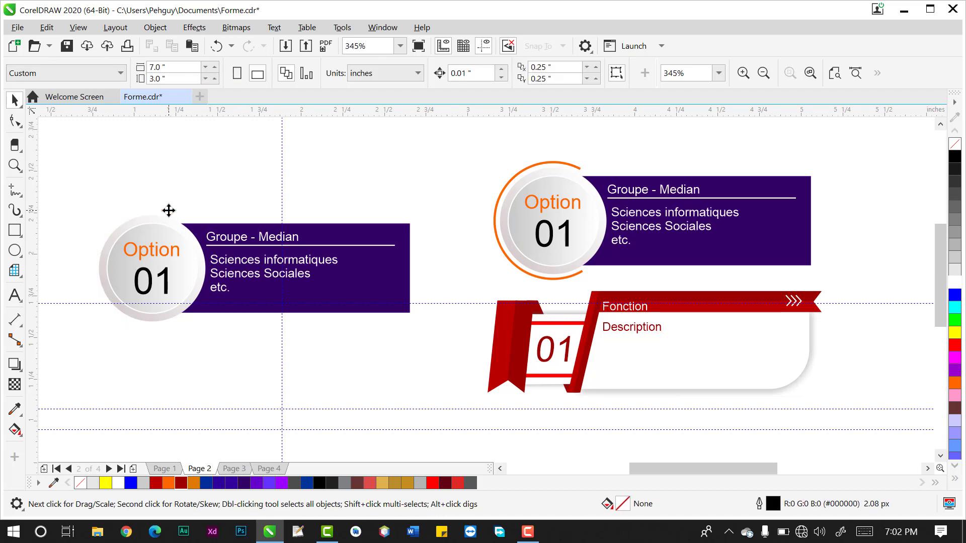